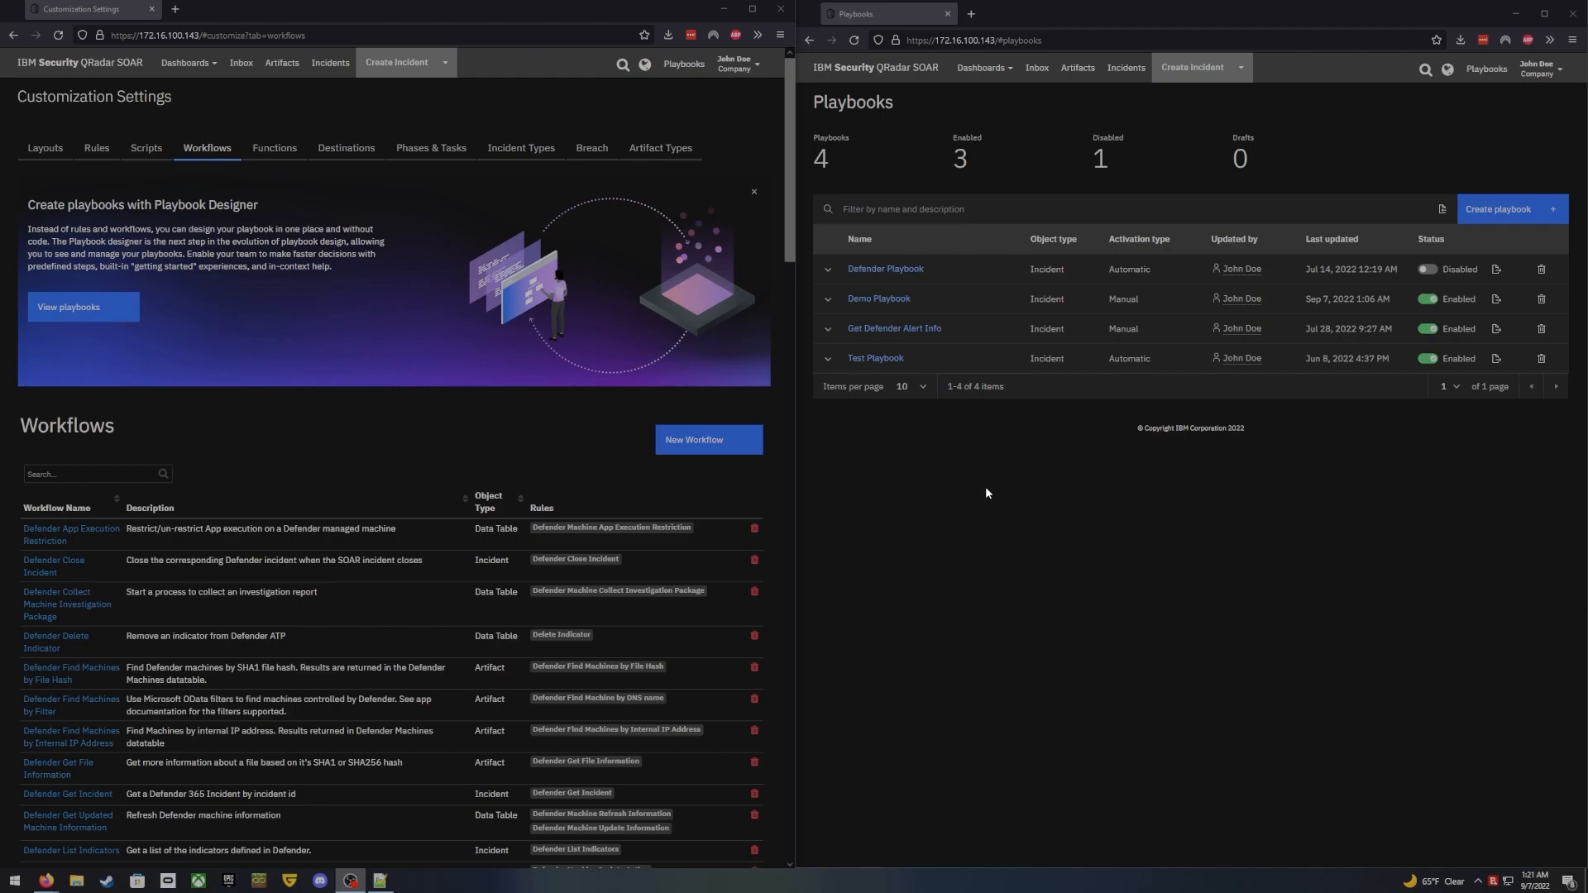
Open the form for creating a playbook and start a new menu item rule in the customization settings
click(1507, 211)
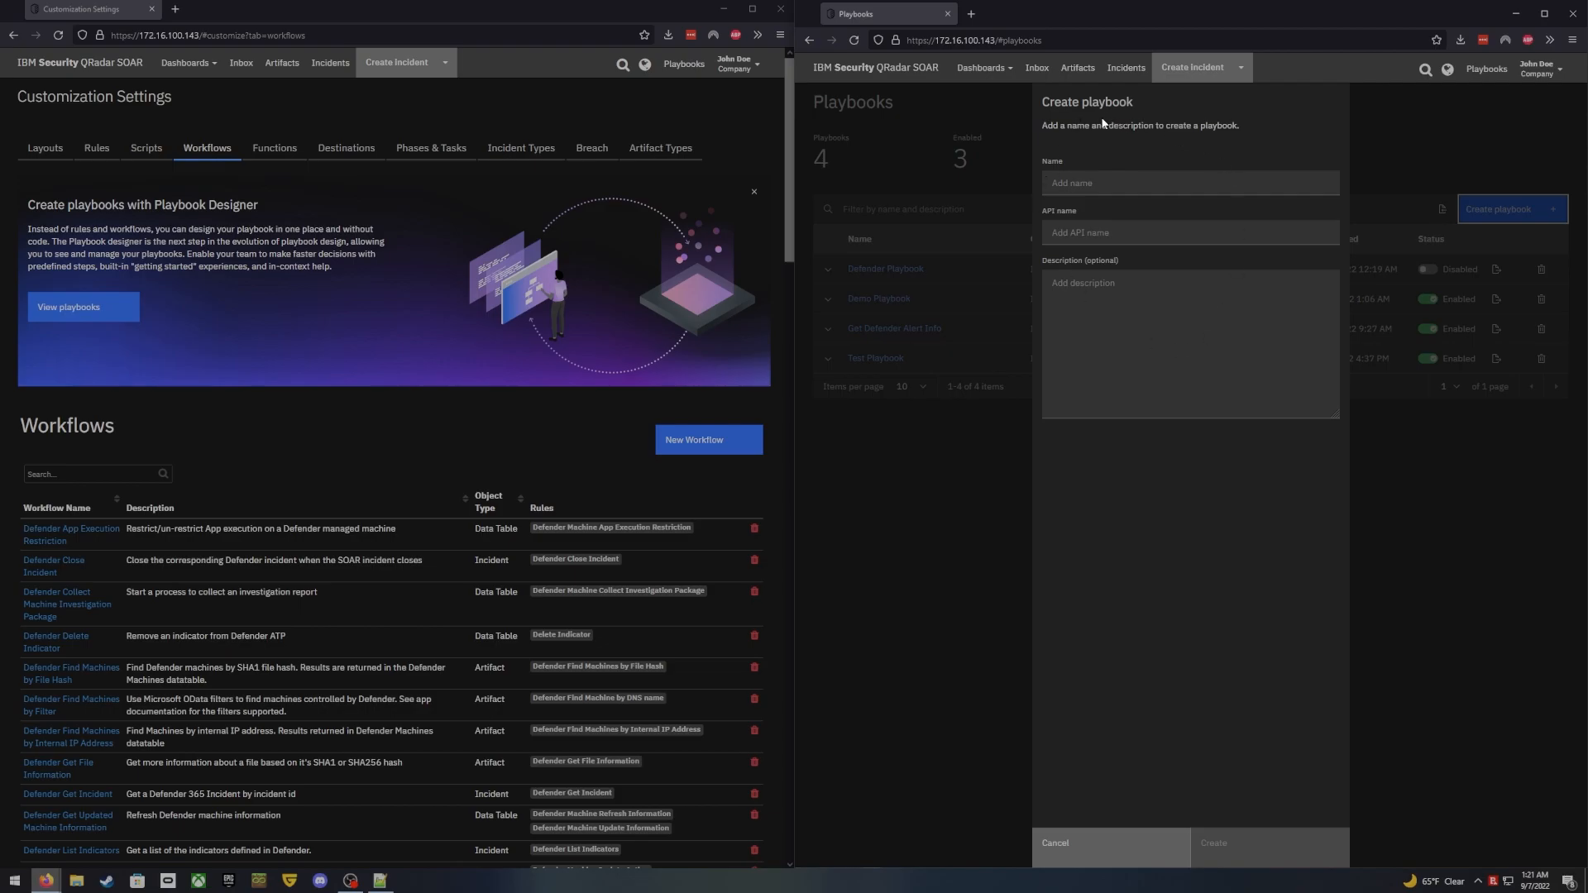
click(93, 149)
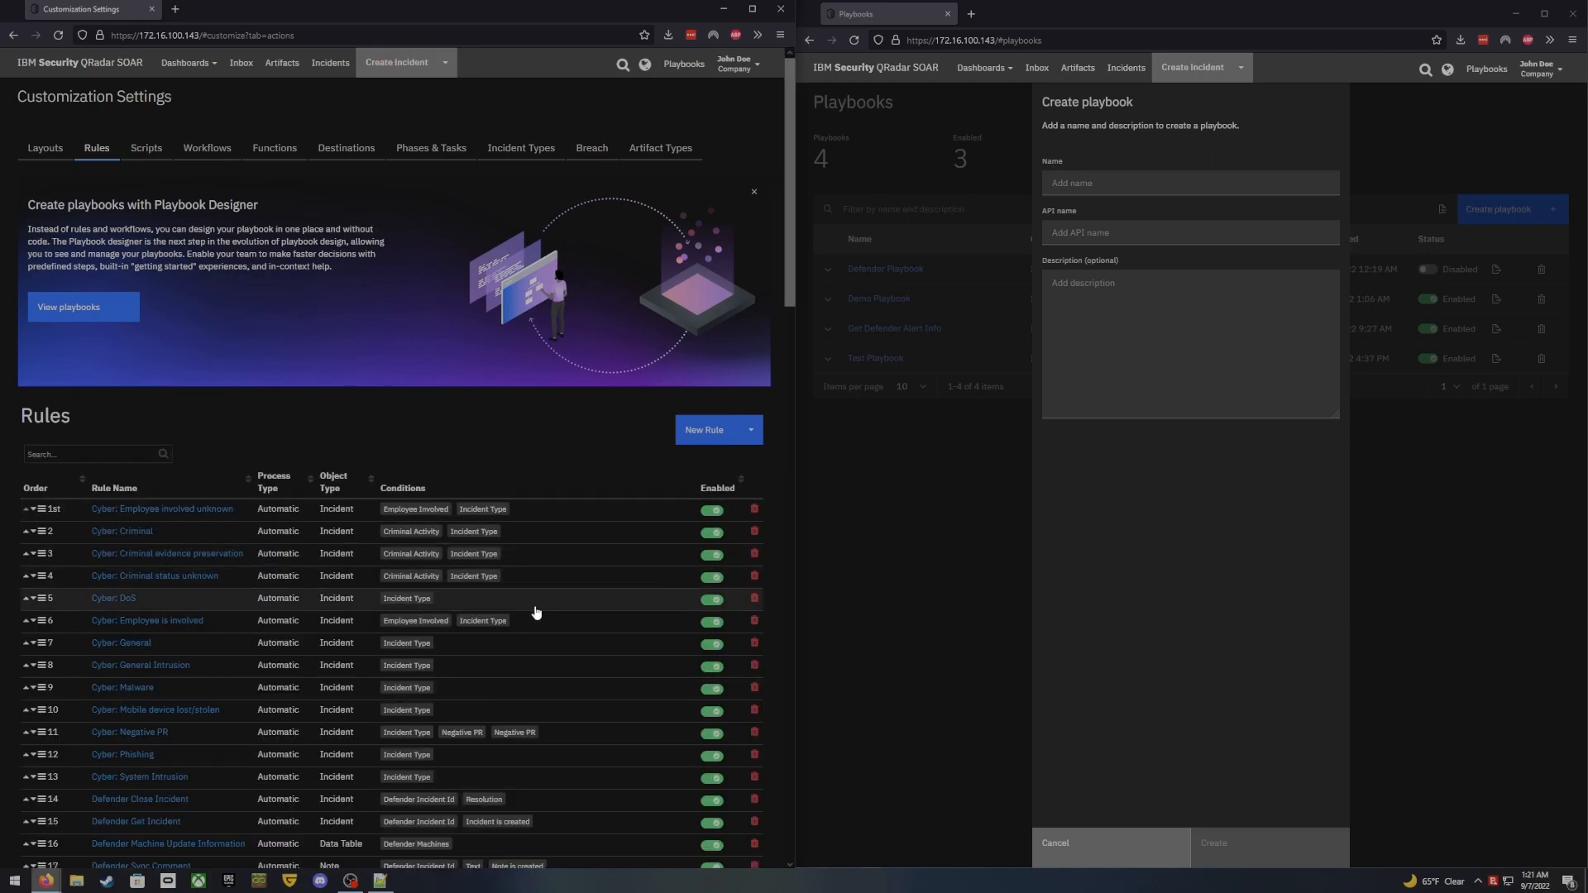
click(752, 435)
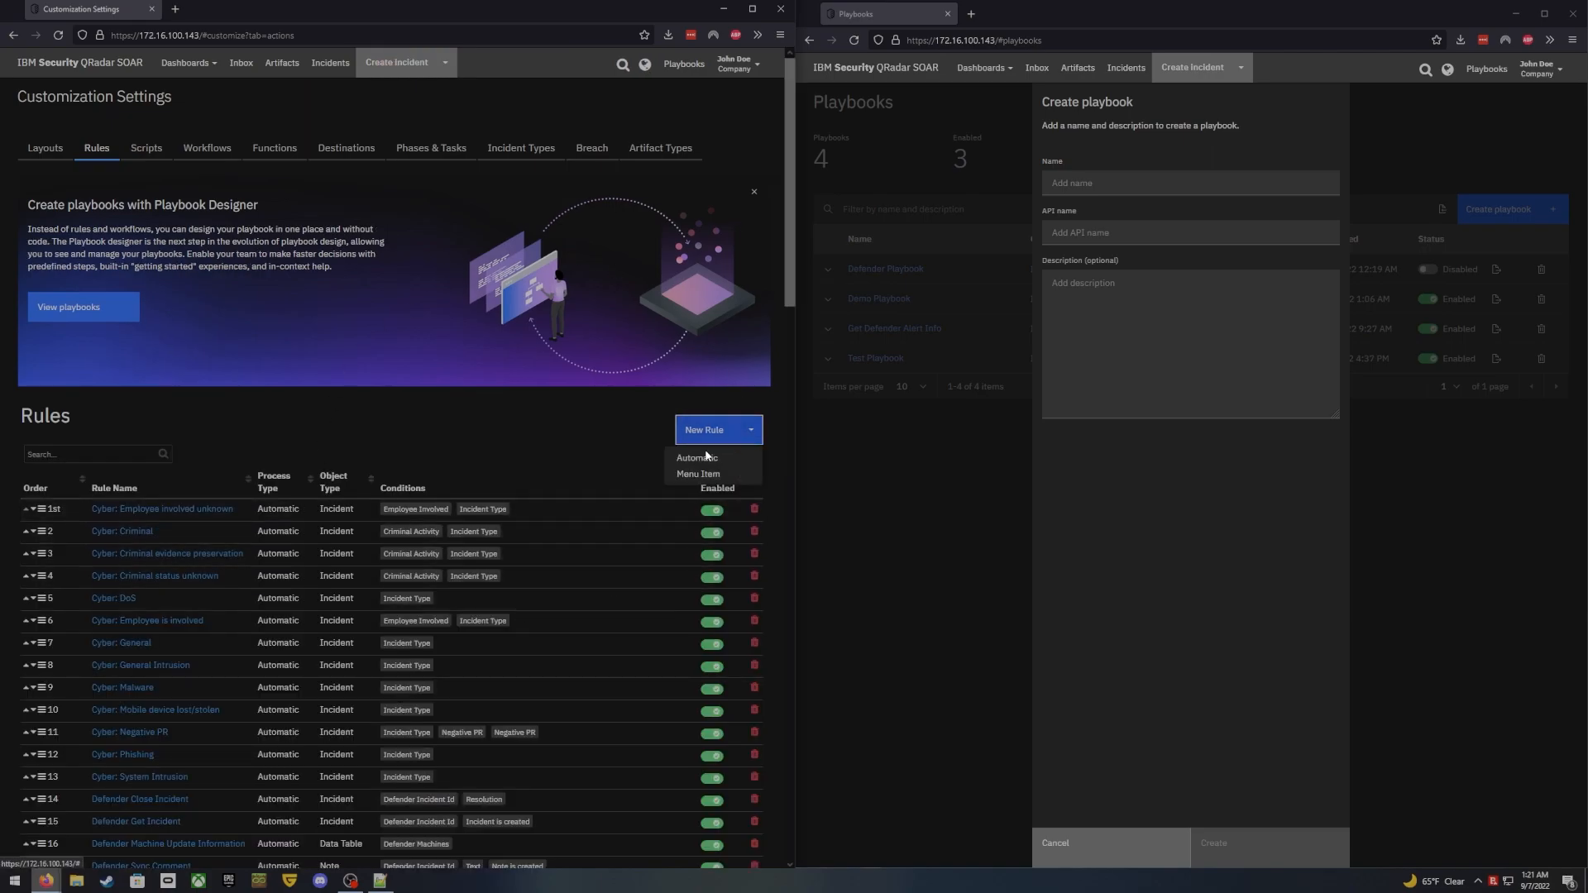
click(698, 474)
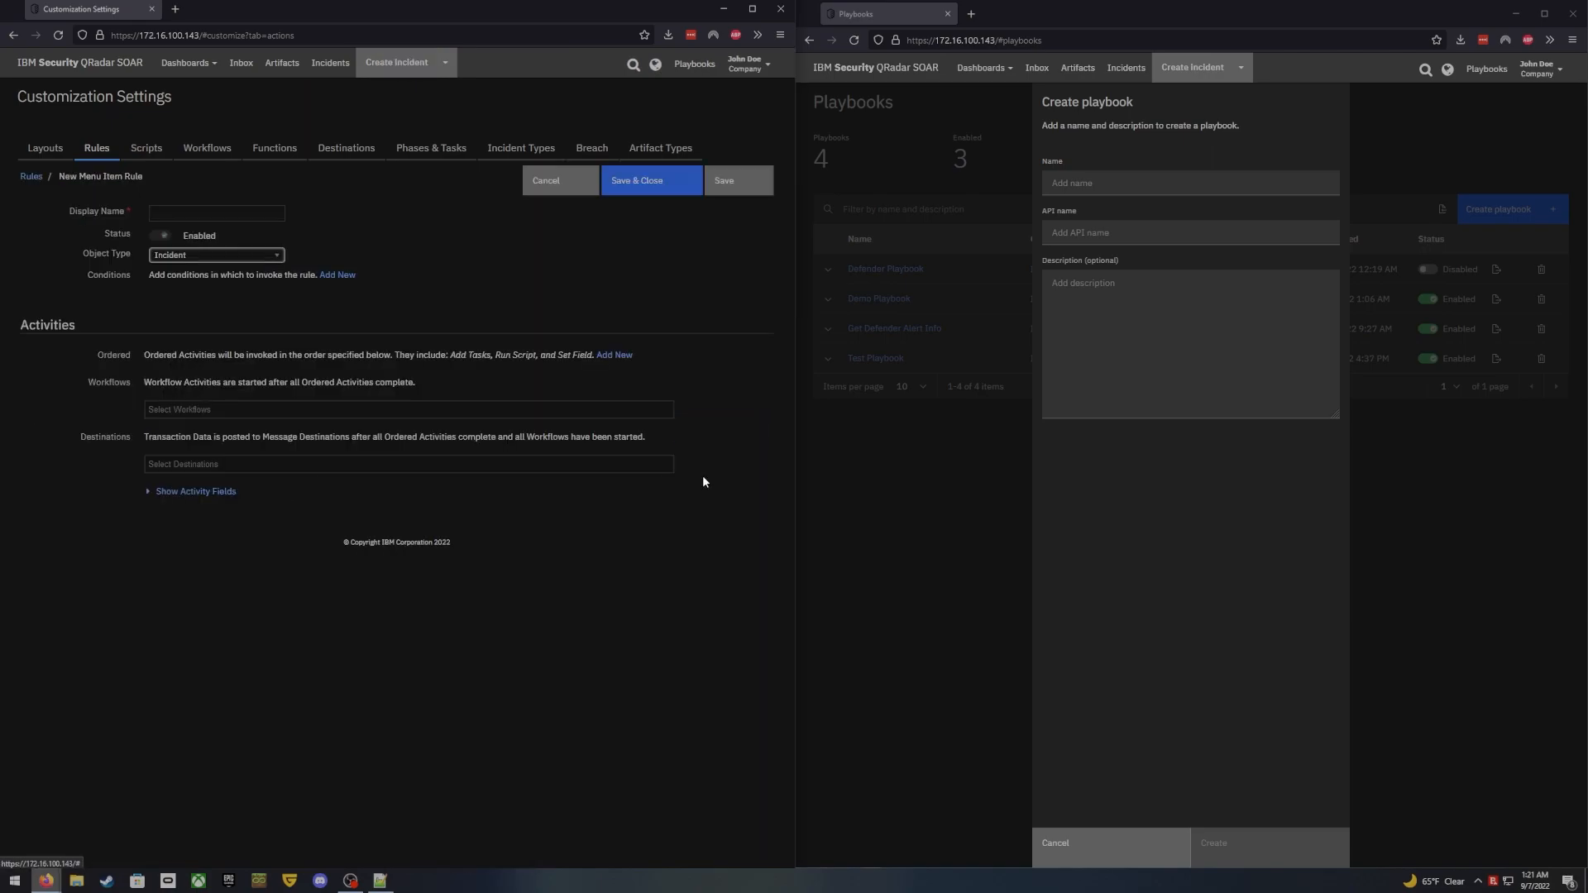
Create a playbook named "Playbook vs Workflow" with no description
click(1100, 176)
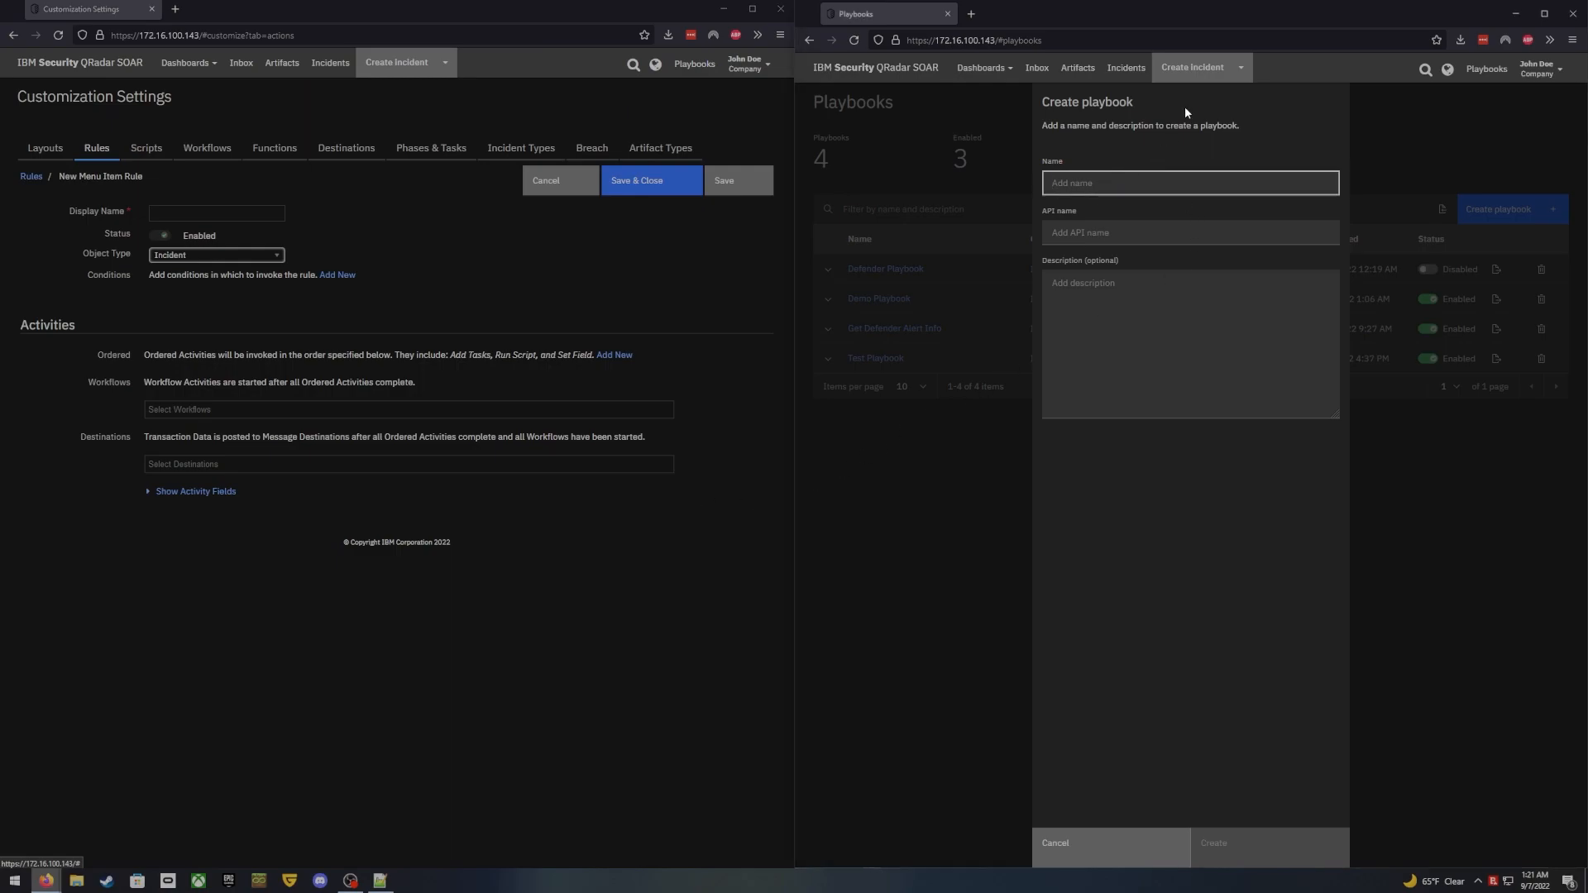
text(Playbook vs Workflow)
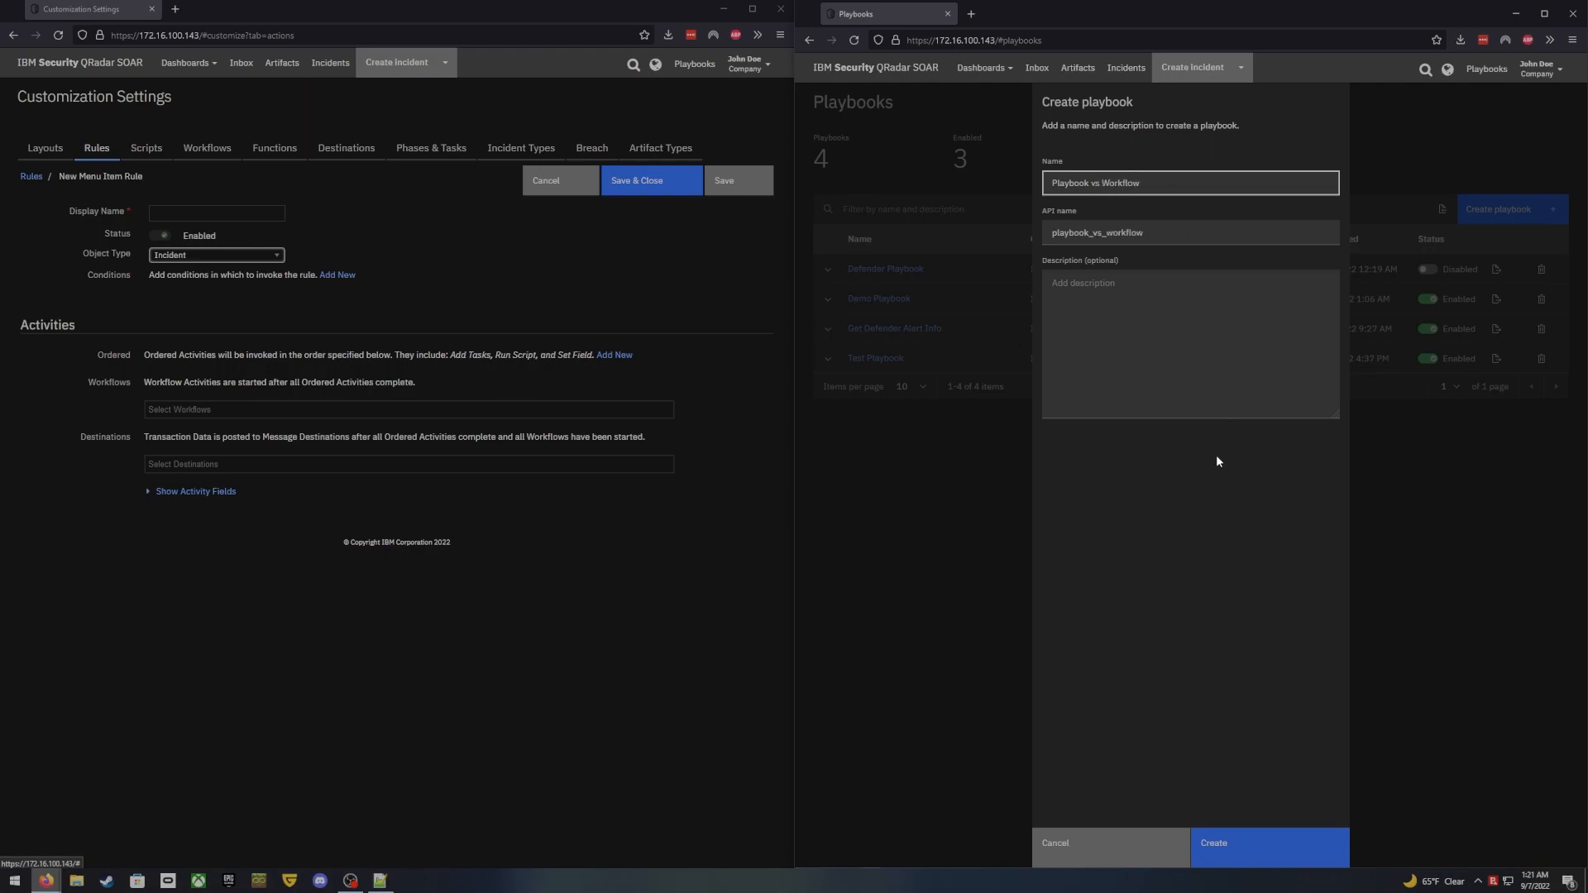
click(1154, 323)
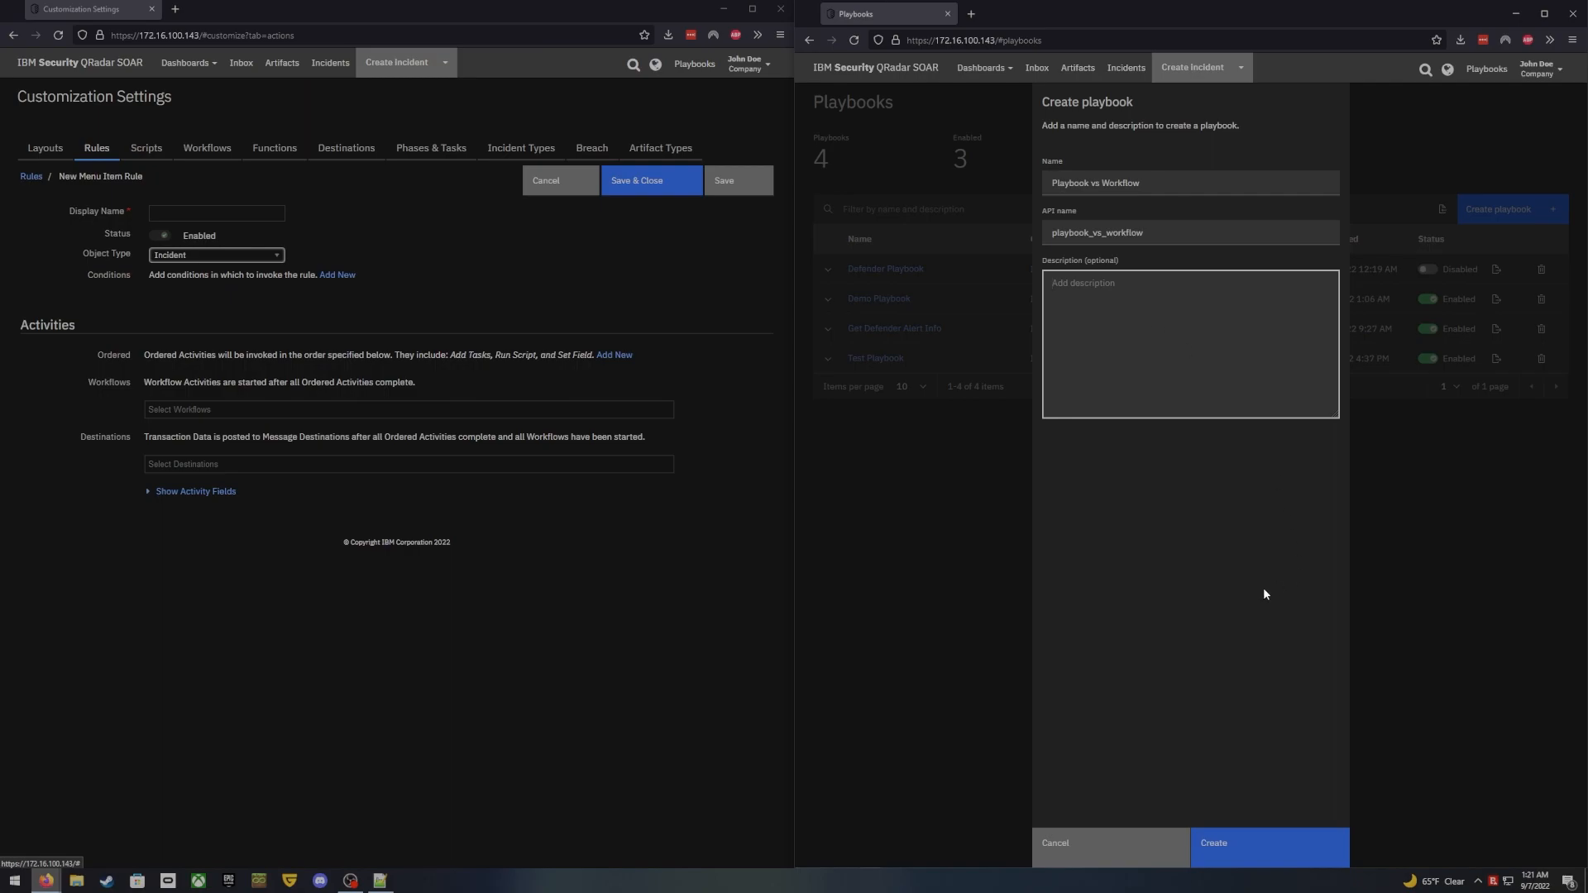
click(1234, 852)
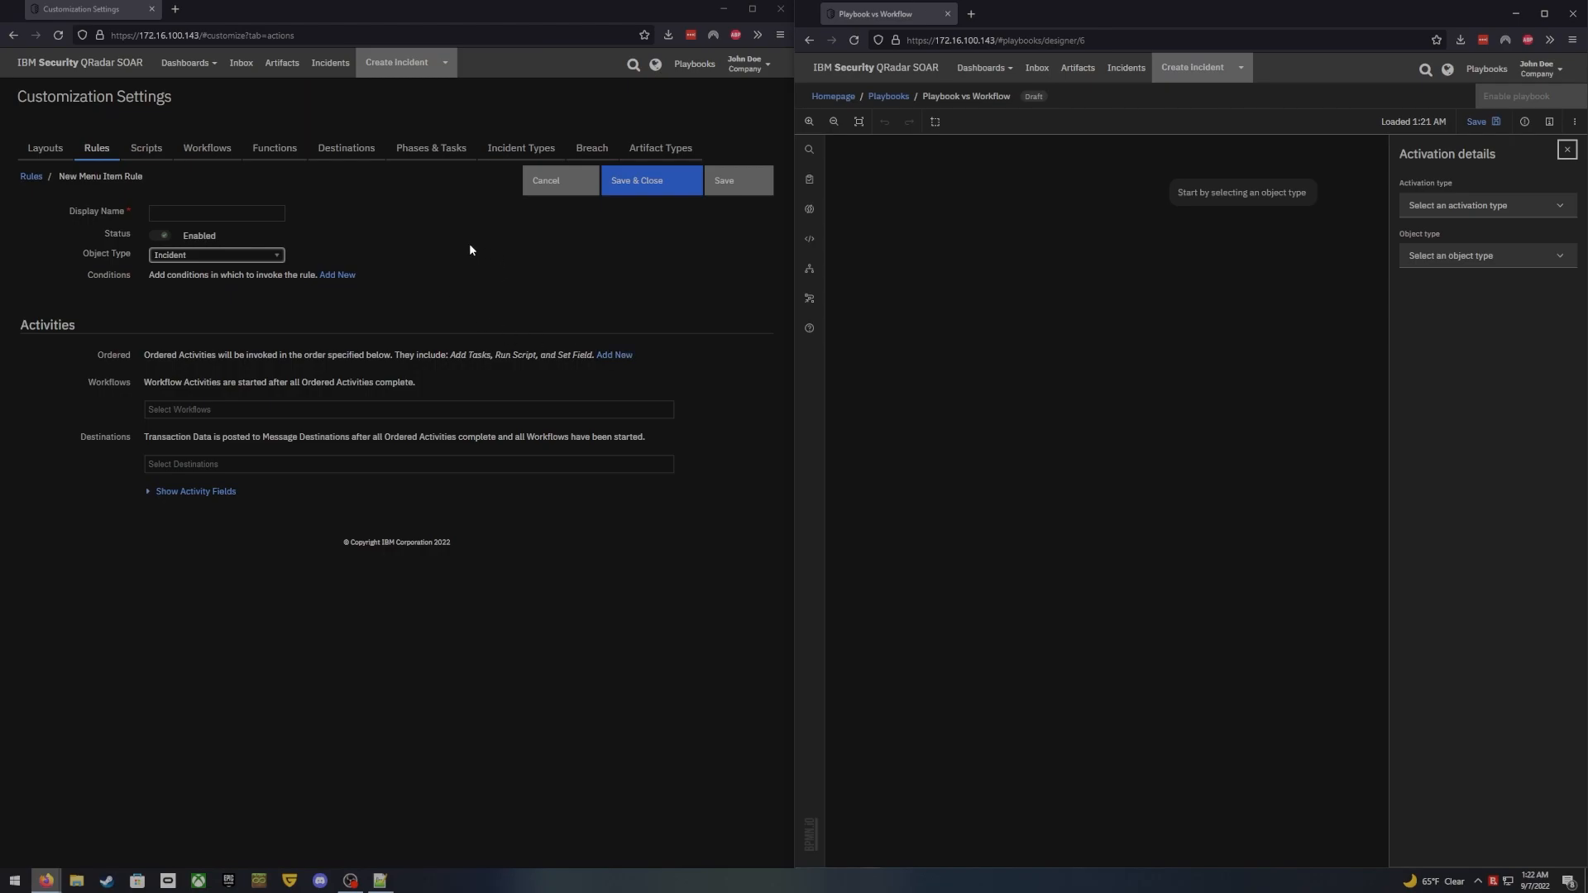
Return to the rules list from the blank rule and start another menu item rule
click(342, 224)
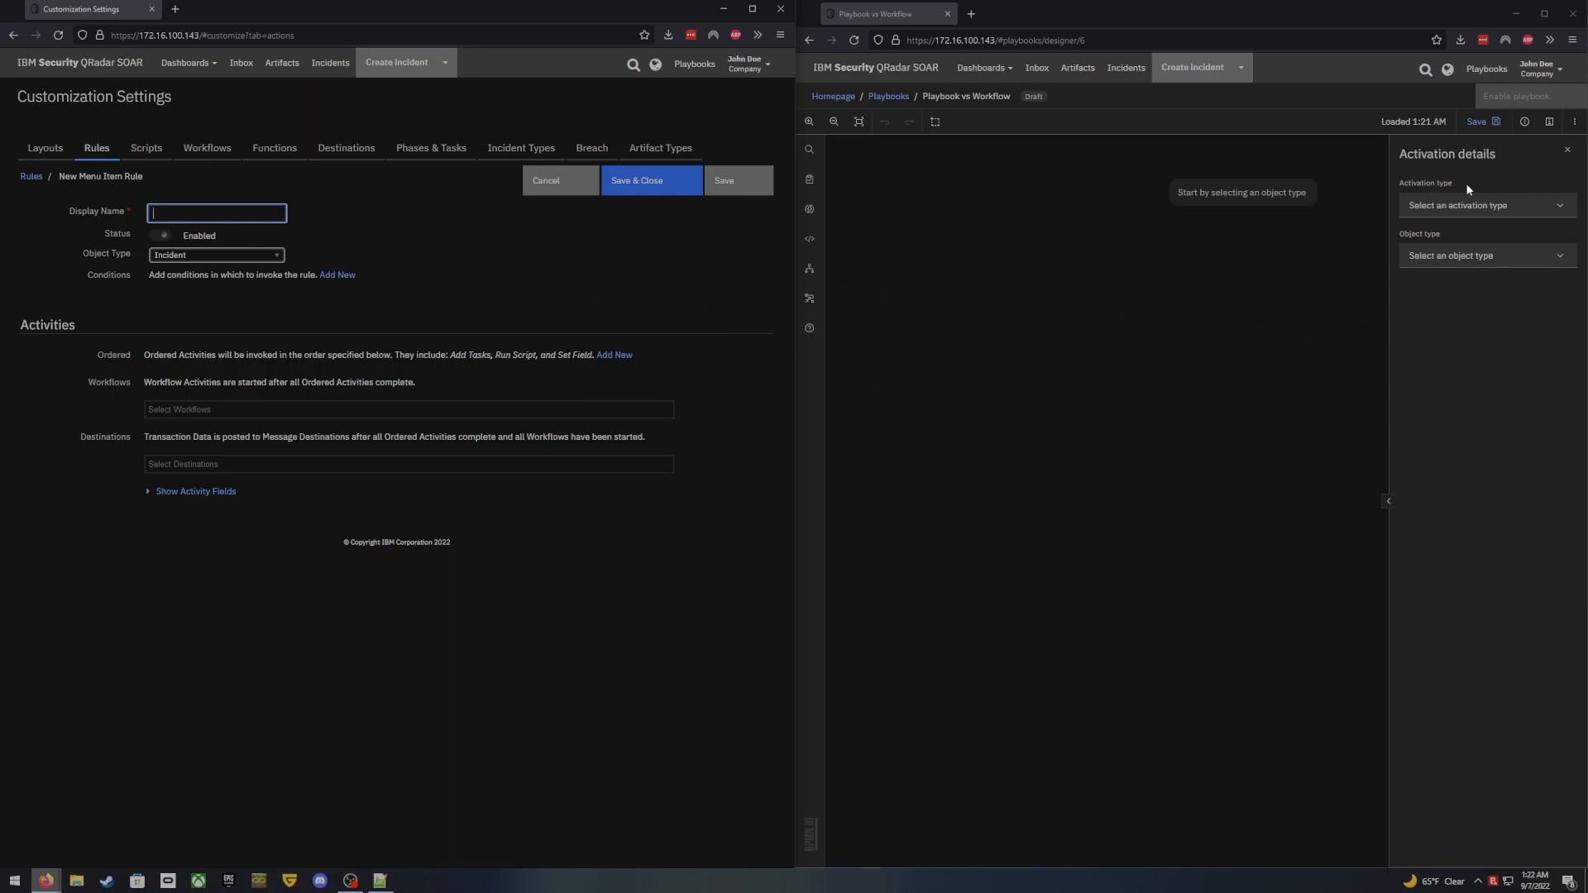
click(33, 177)
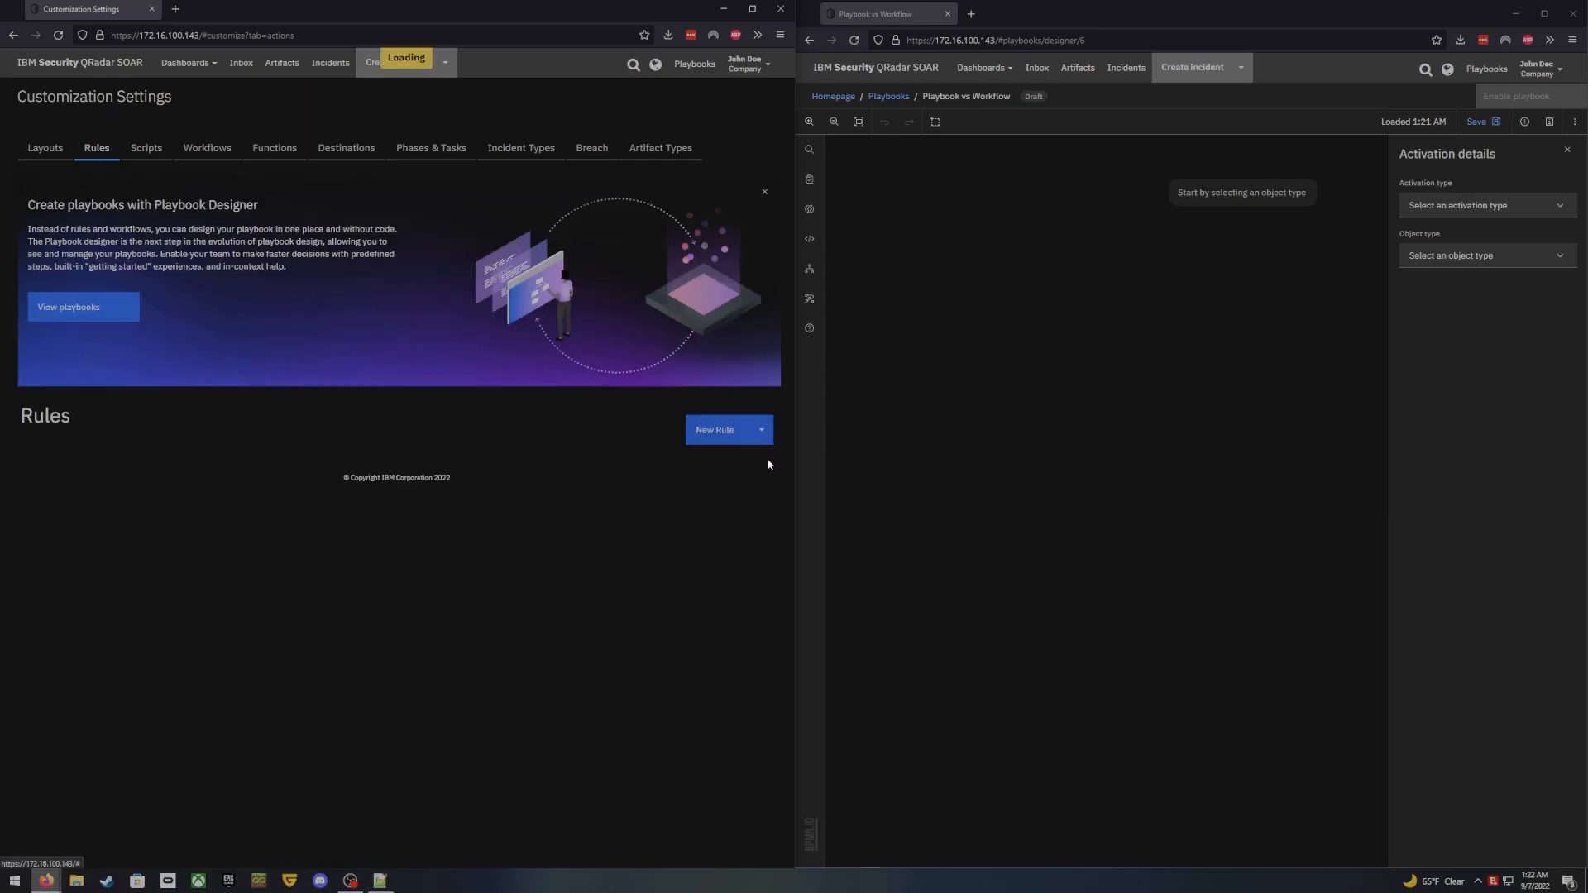
click(726, 431)
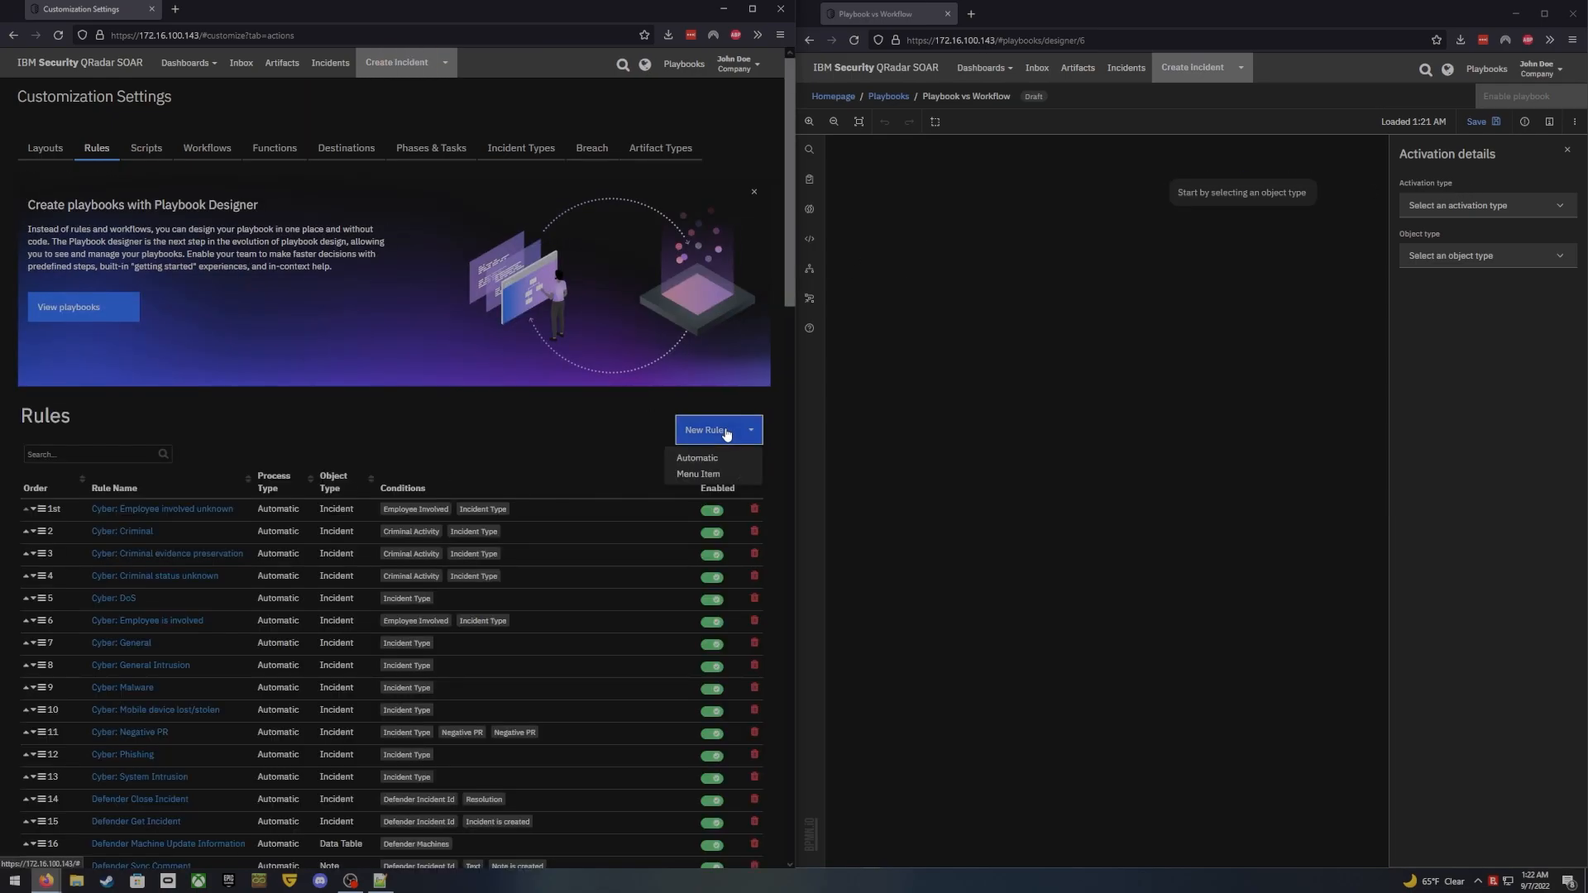
click(697, 478)
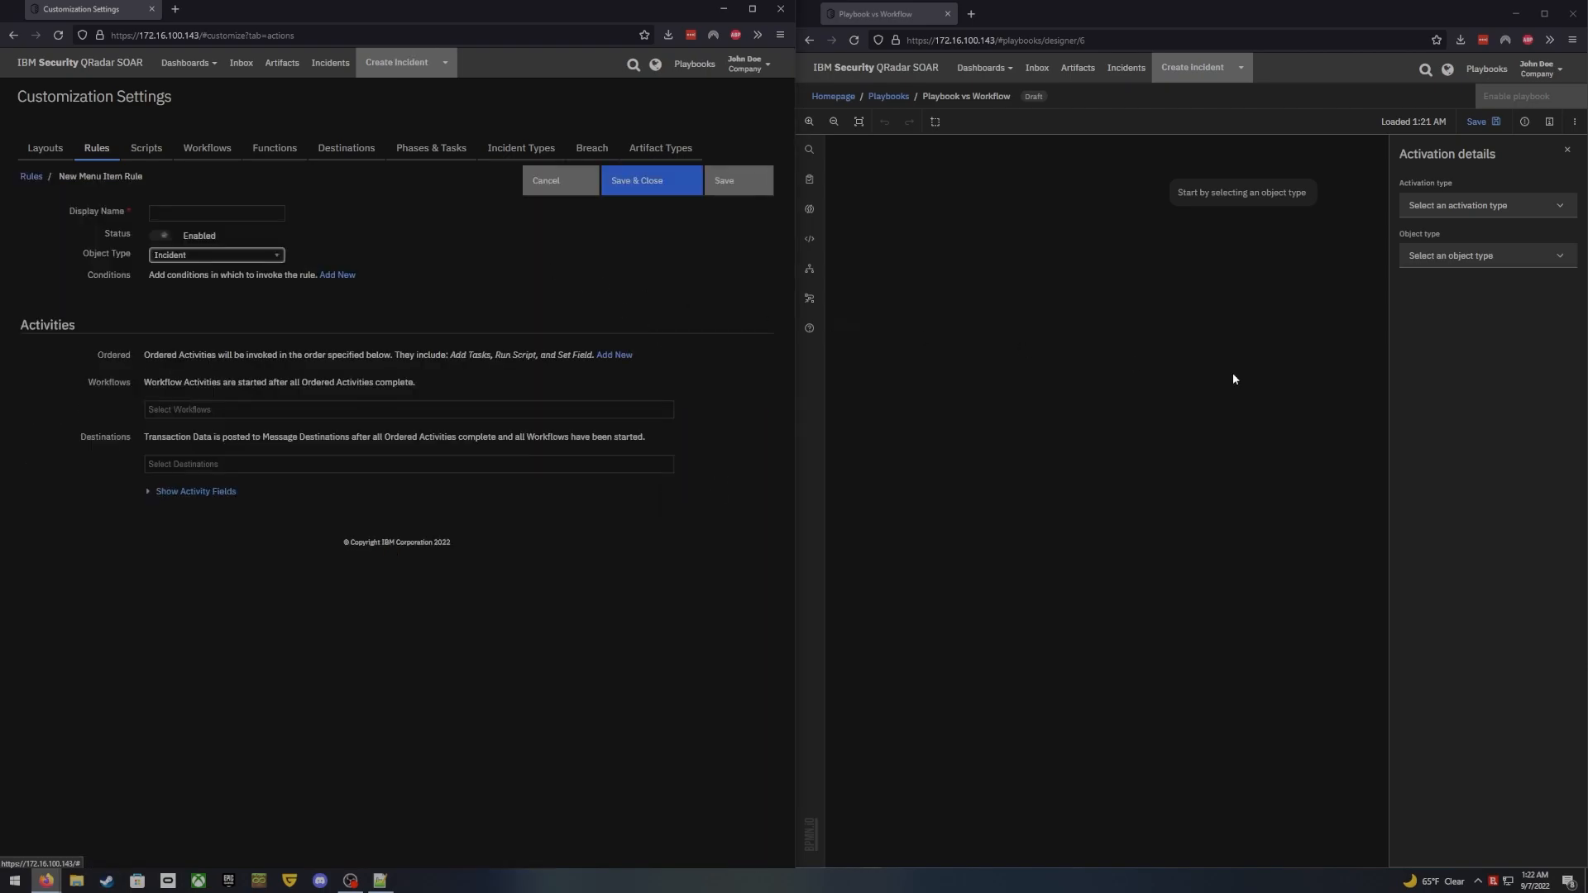
Set the playbook's activation type to Manual and object type to Incident, and name the menu item rule "Workflow vs Playbook"
click(1496, 206)
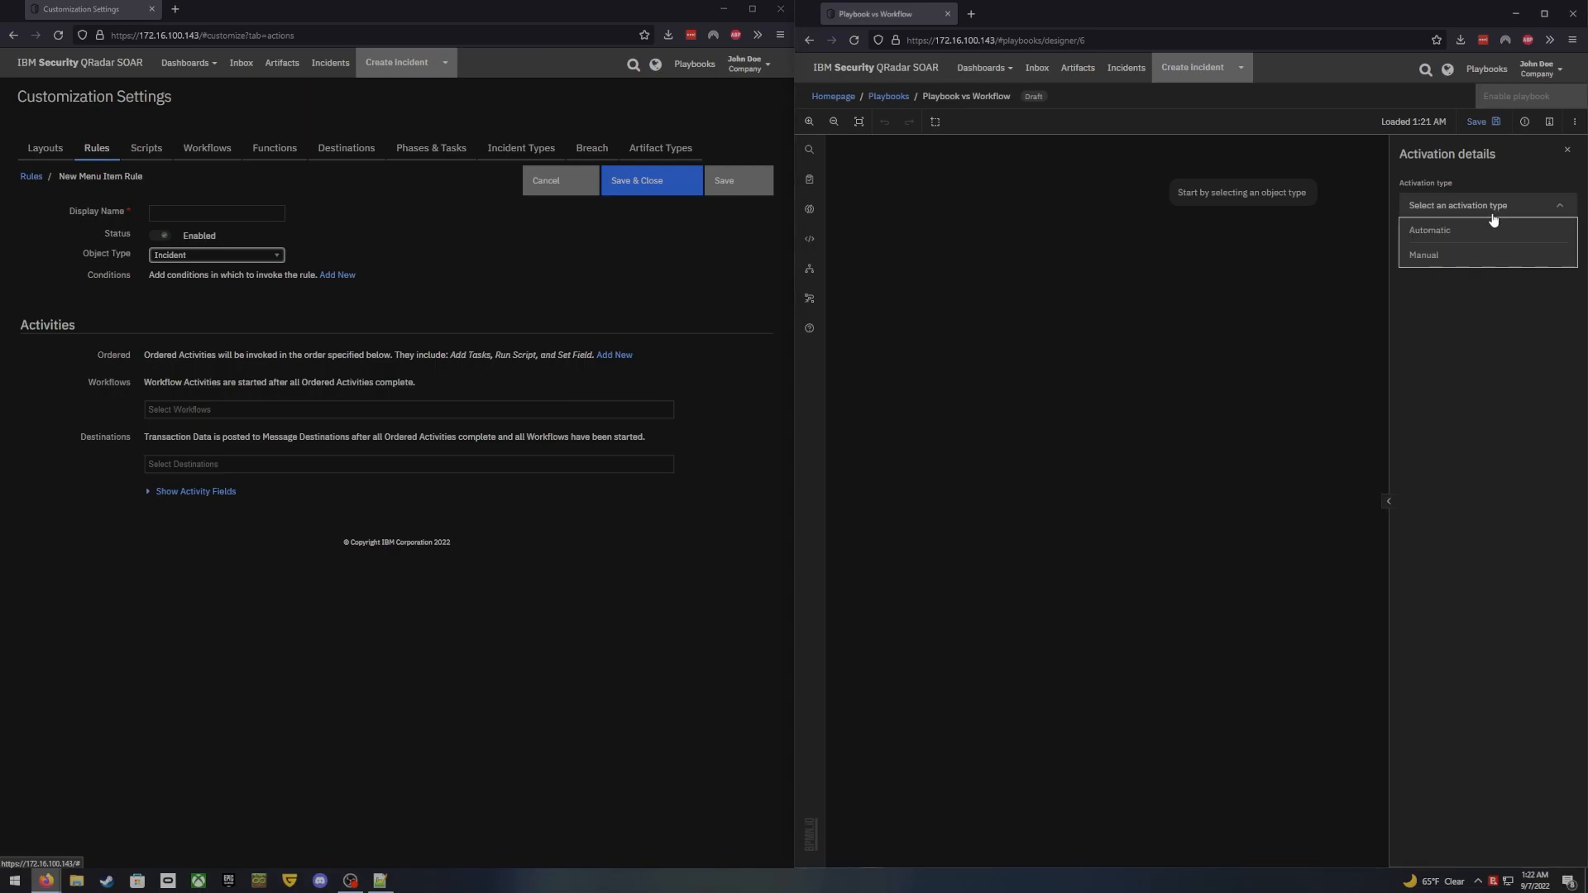
click(1433, 258)
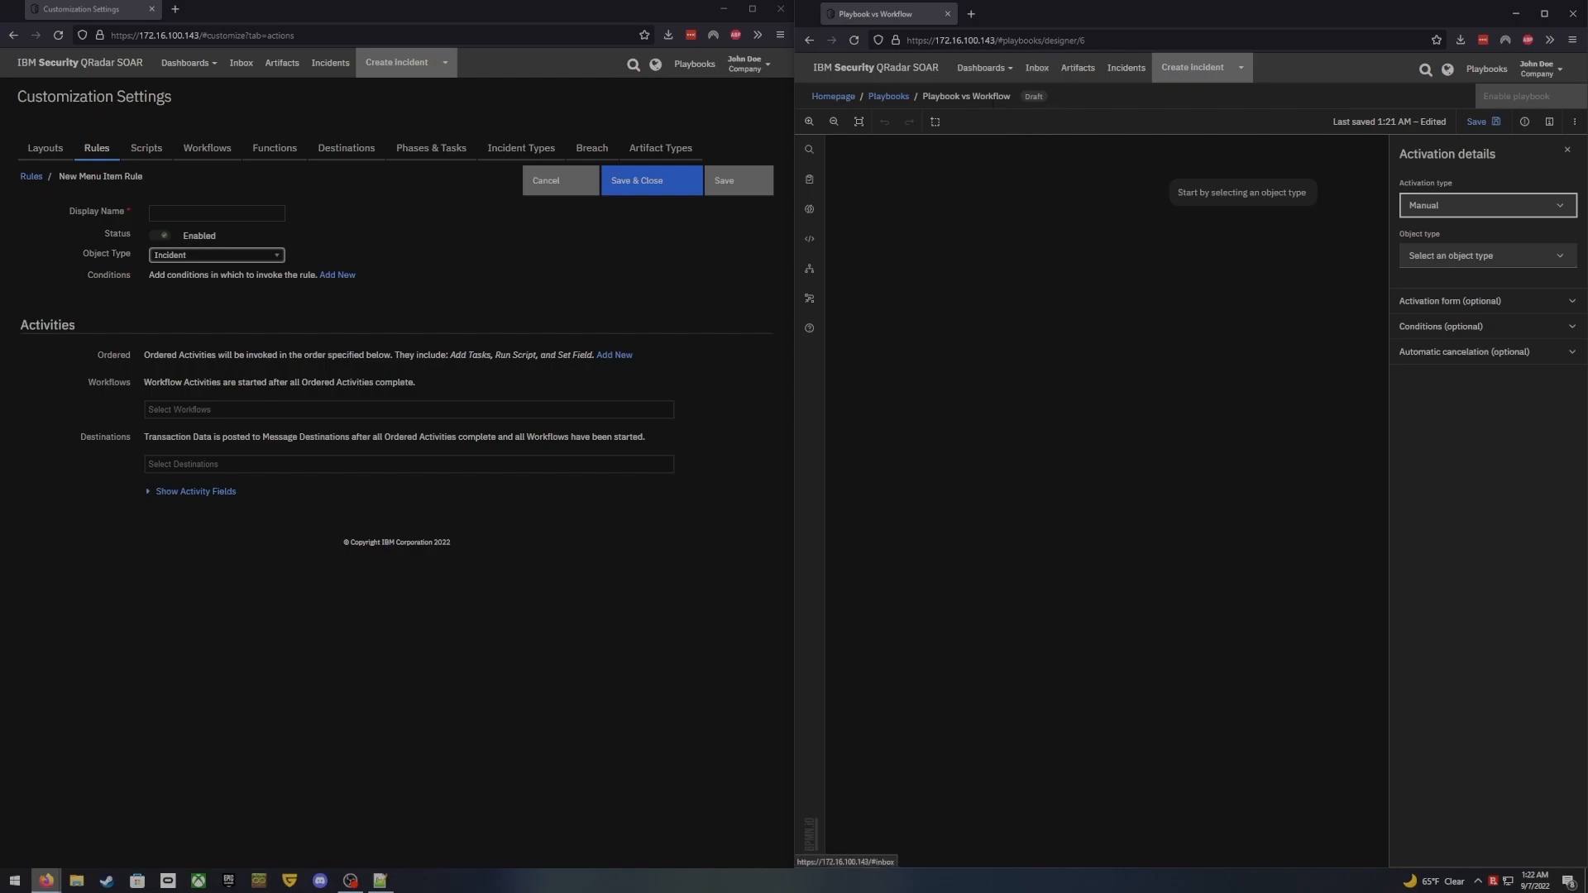
click(190, 214)
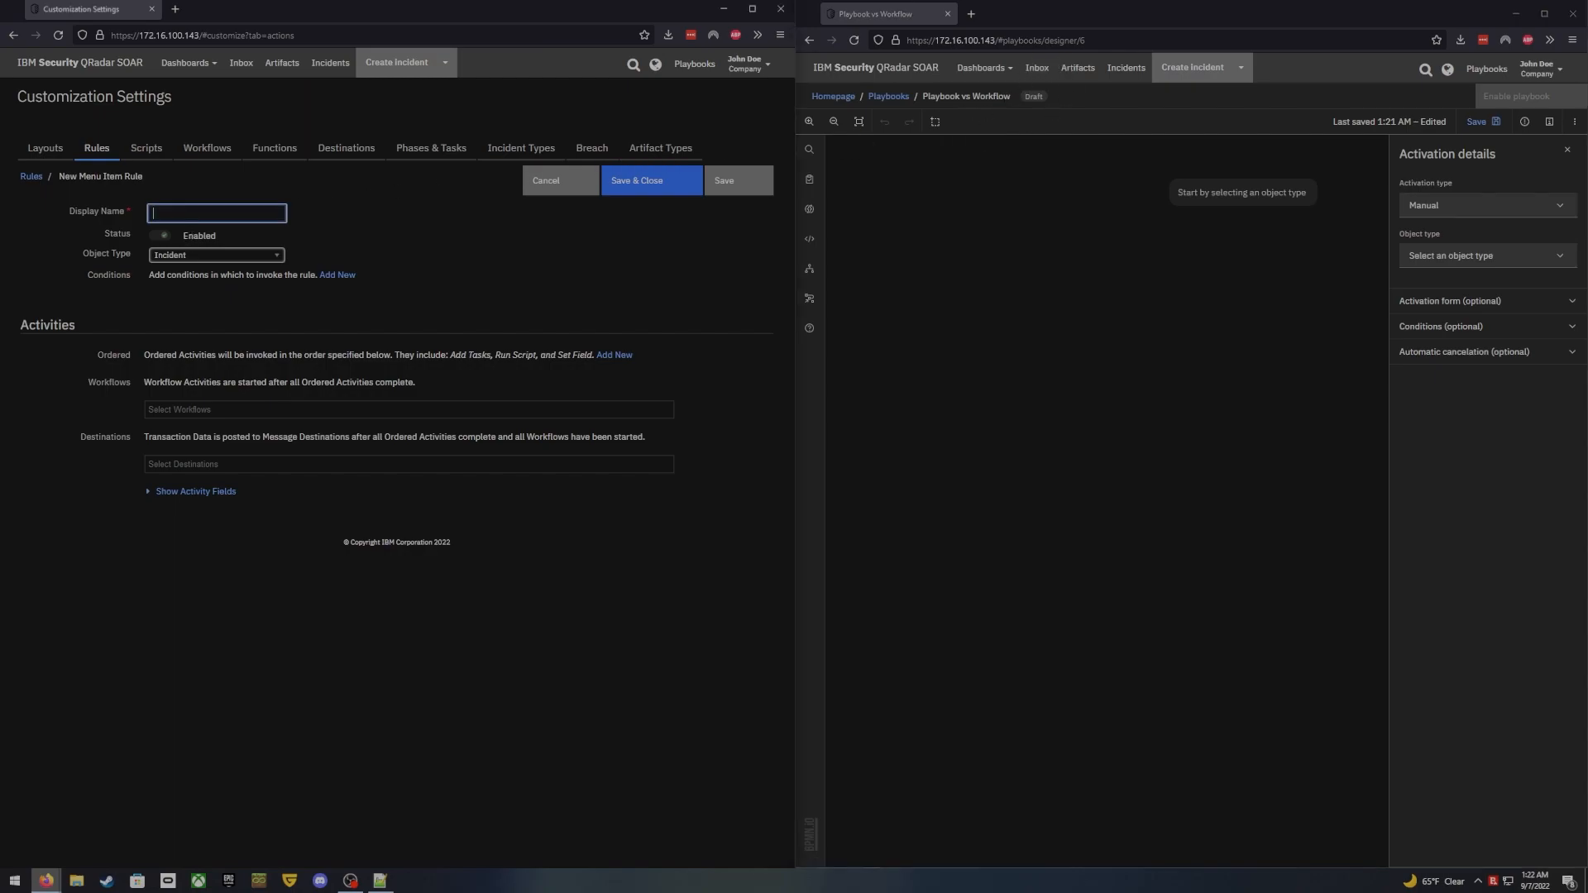
text(Workflow vs Playbook)
click(1480, 257)
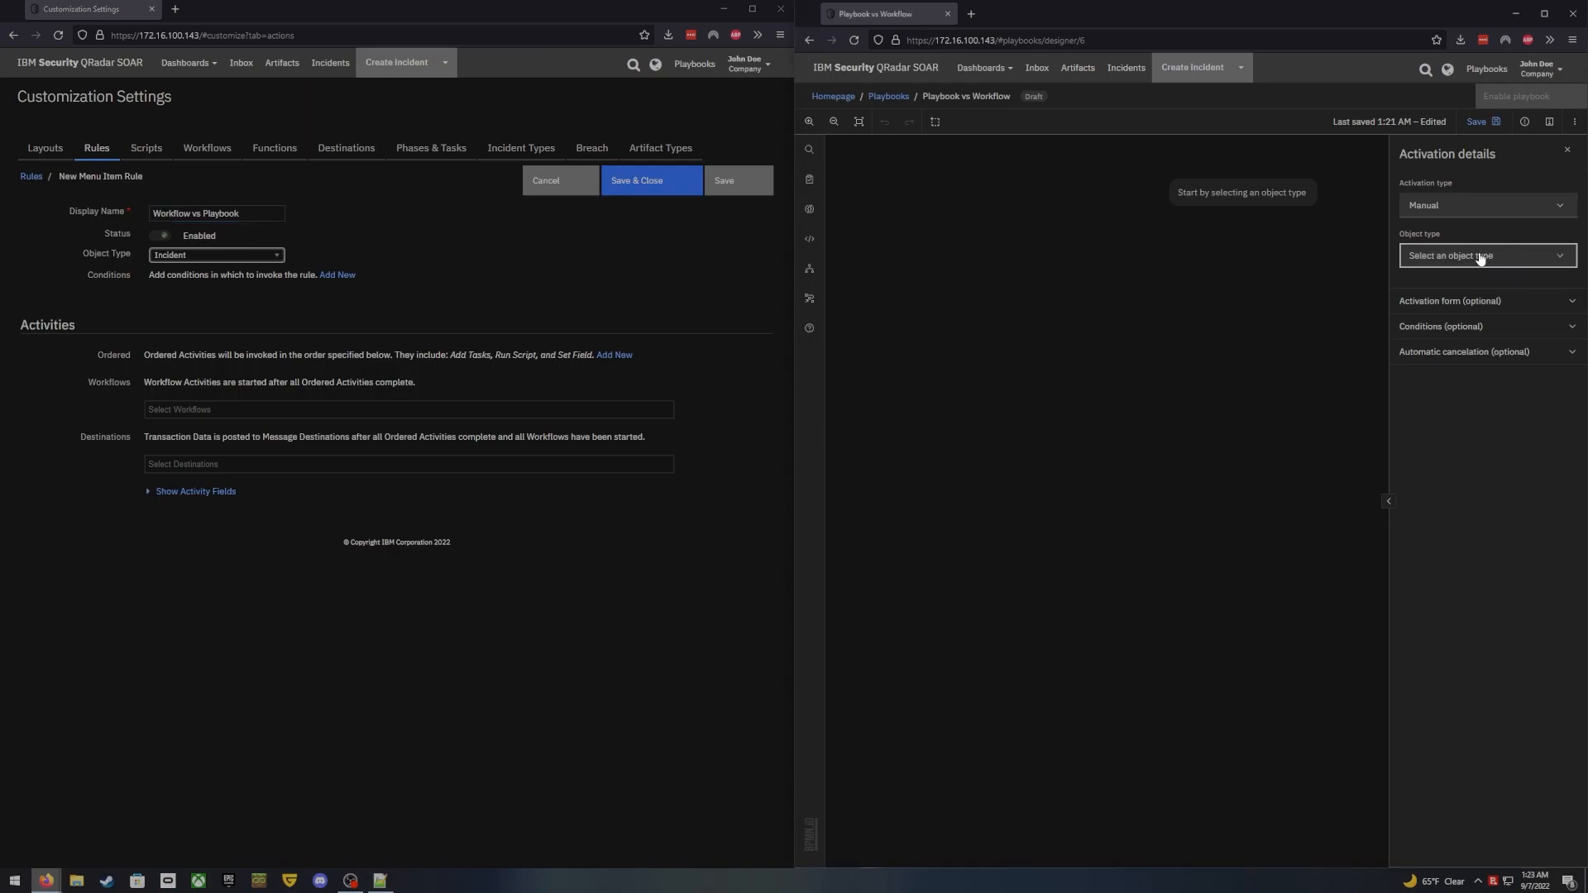
click(1446, 279)
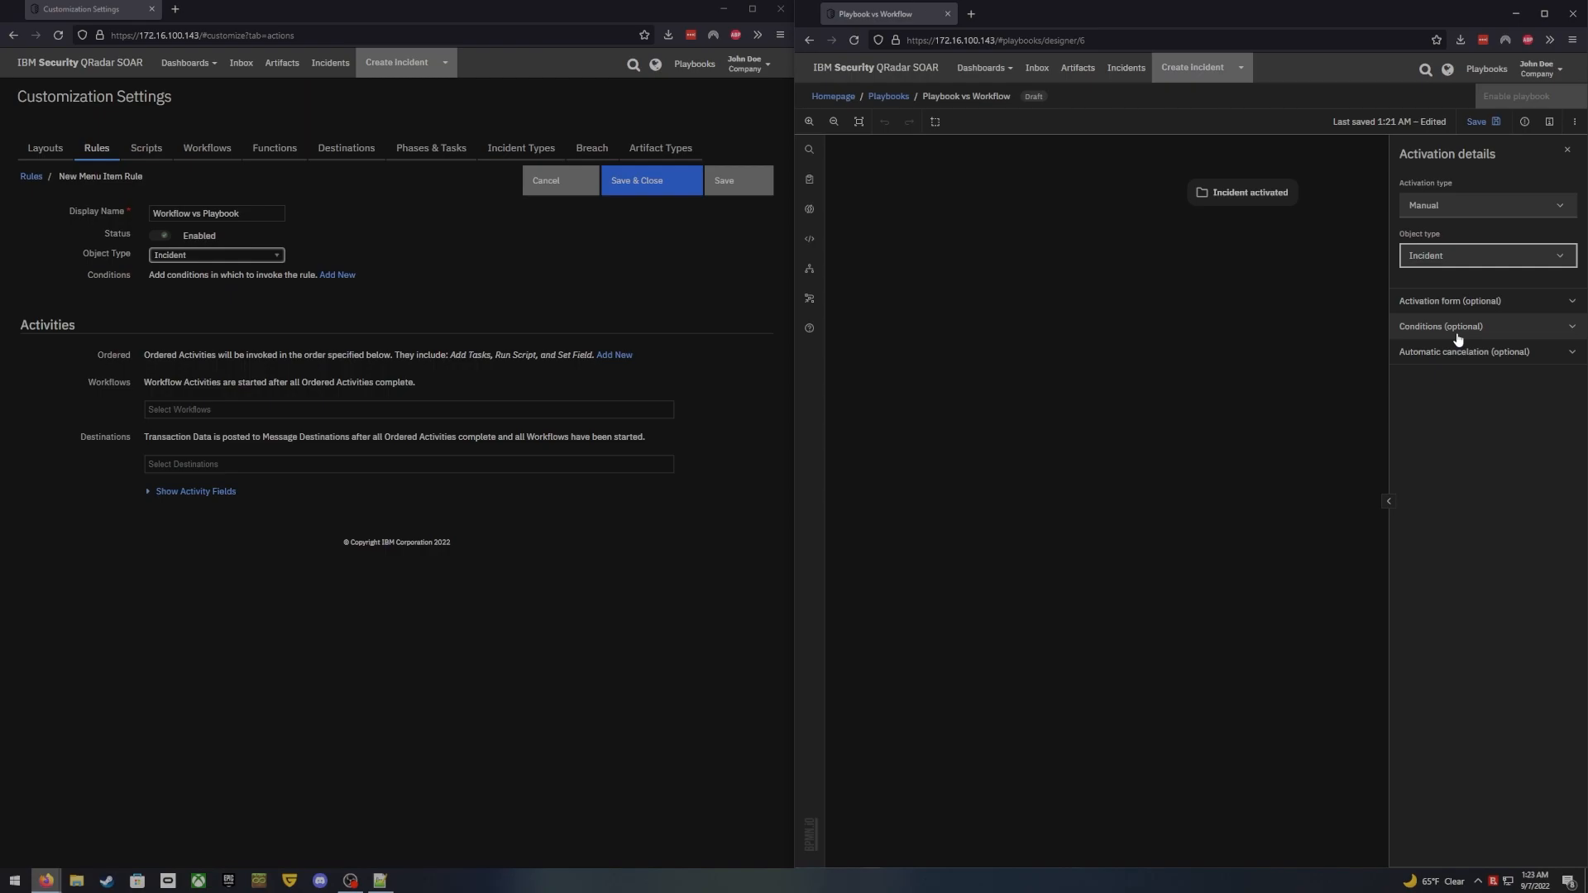
click(1573, 331)
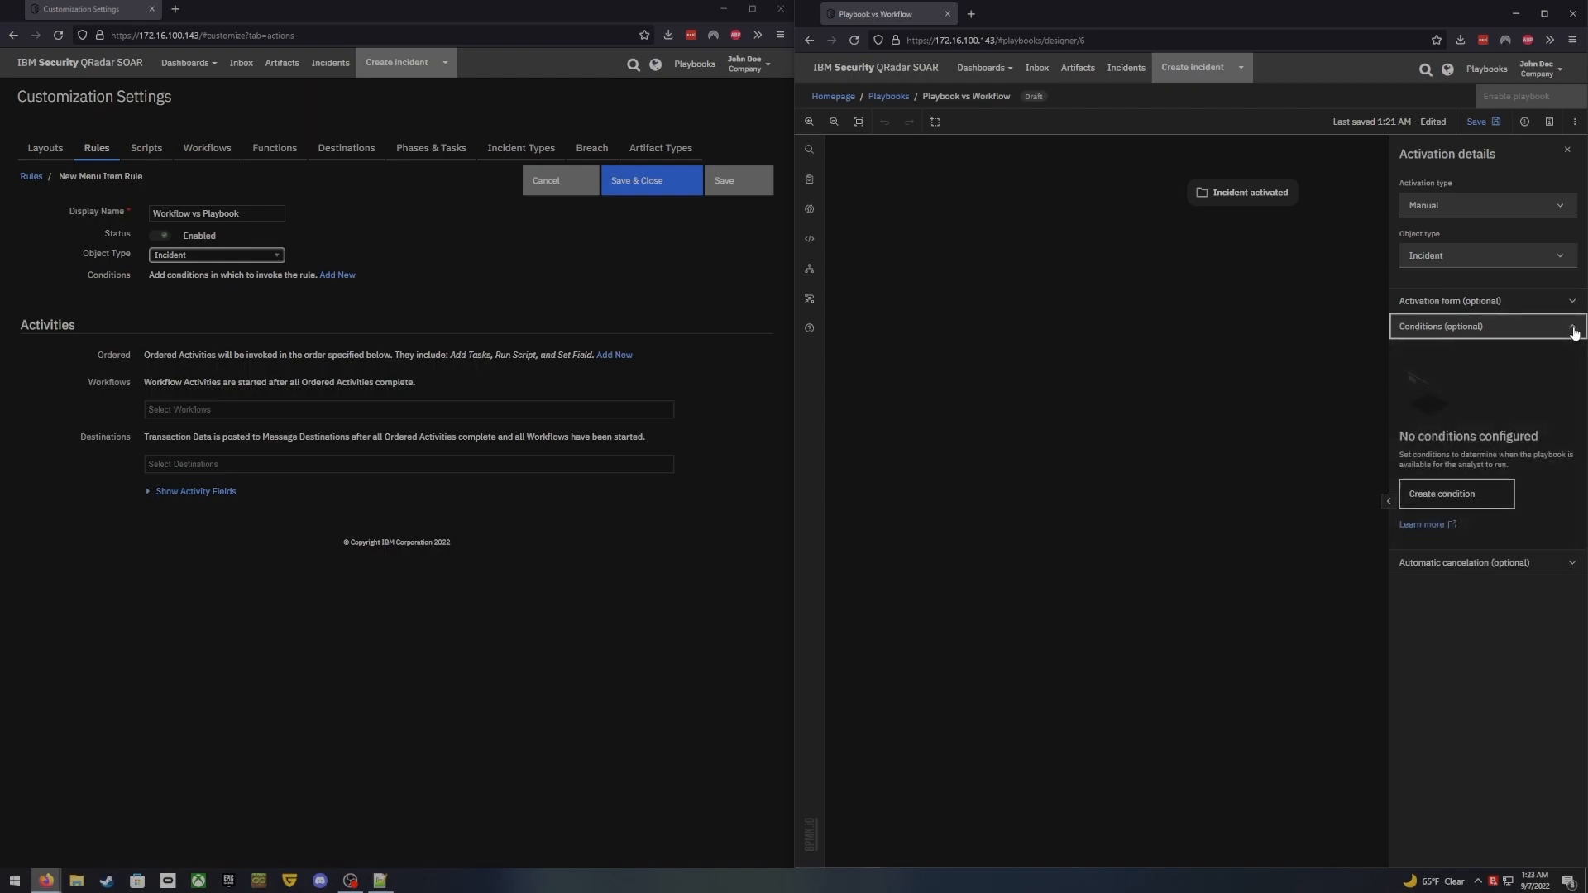
click(1445, 493)
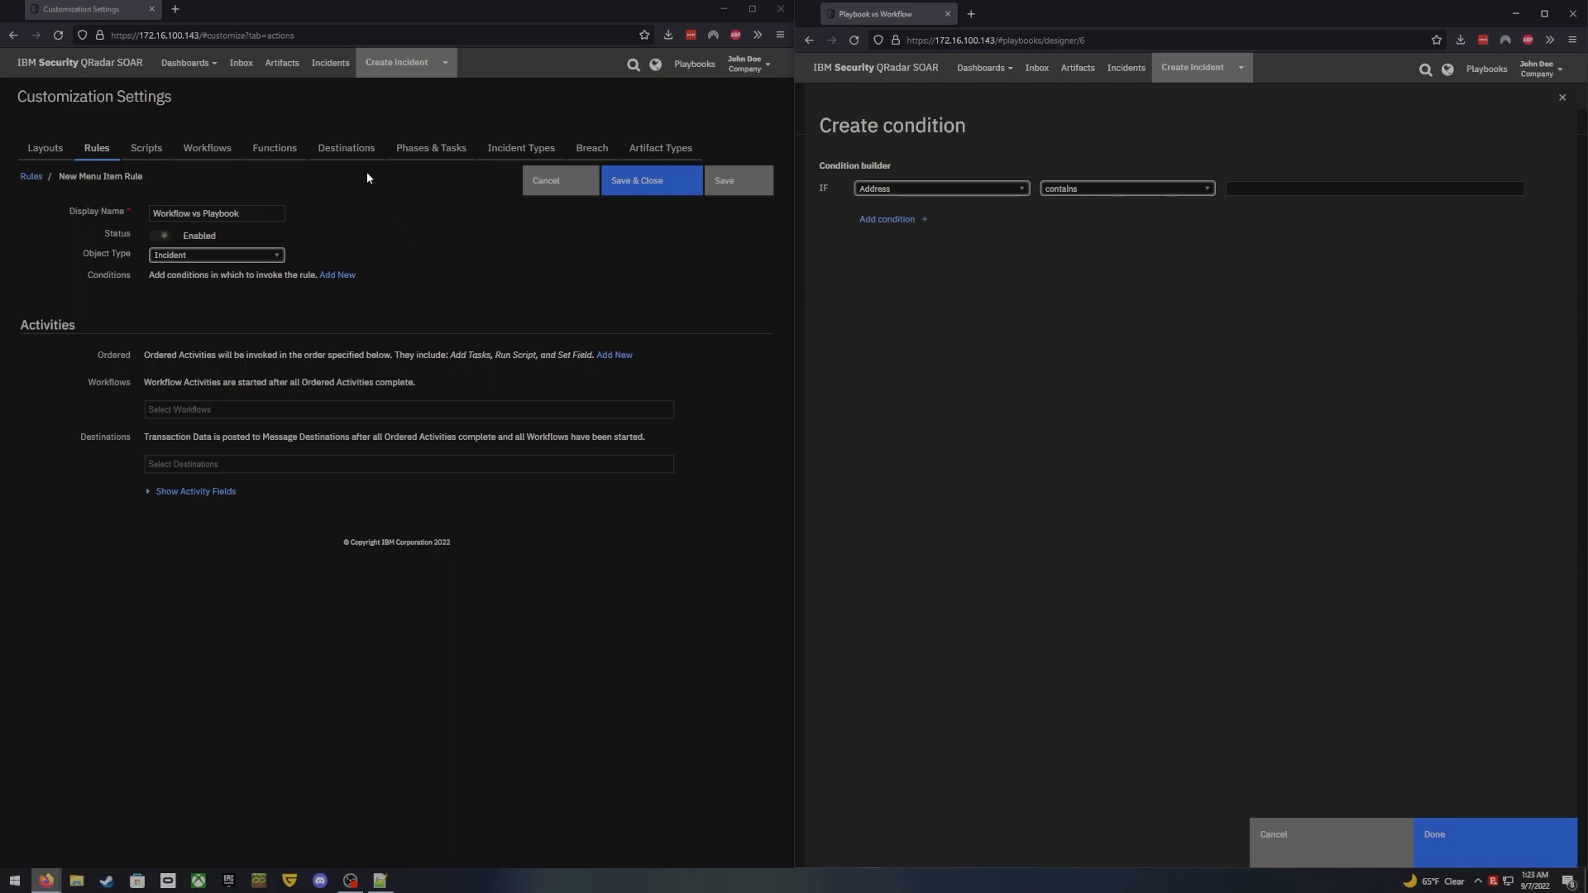
click(336, 277)
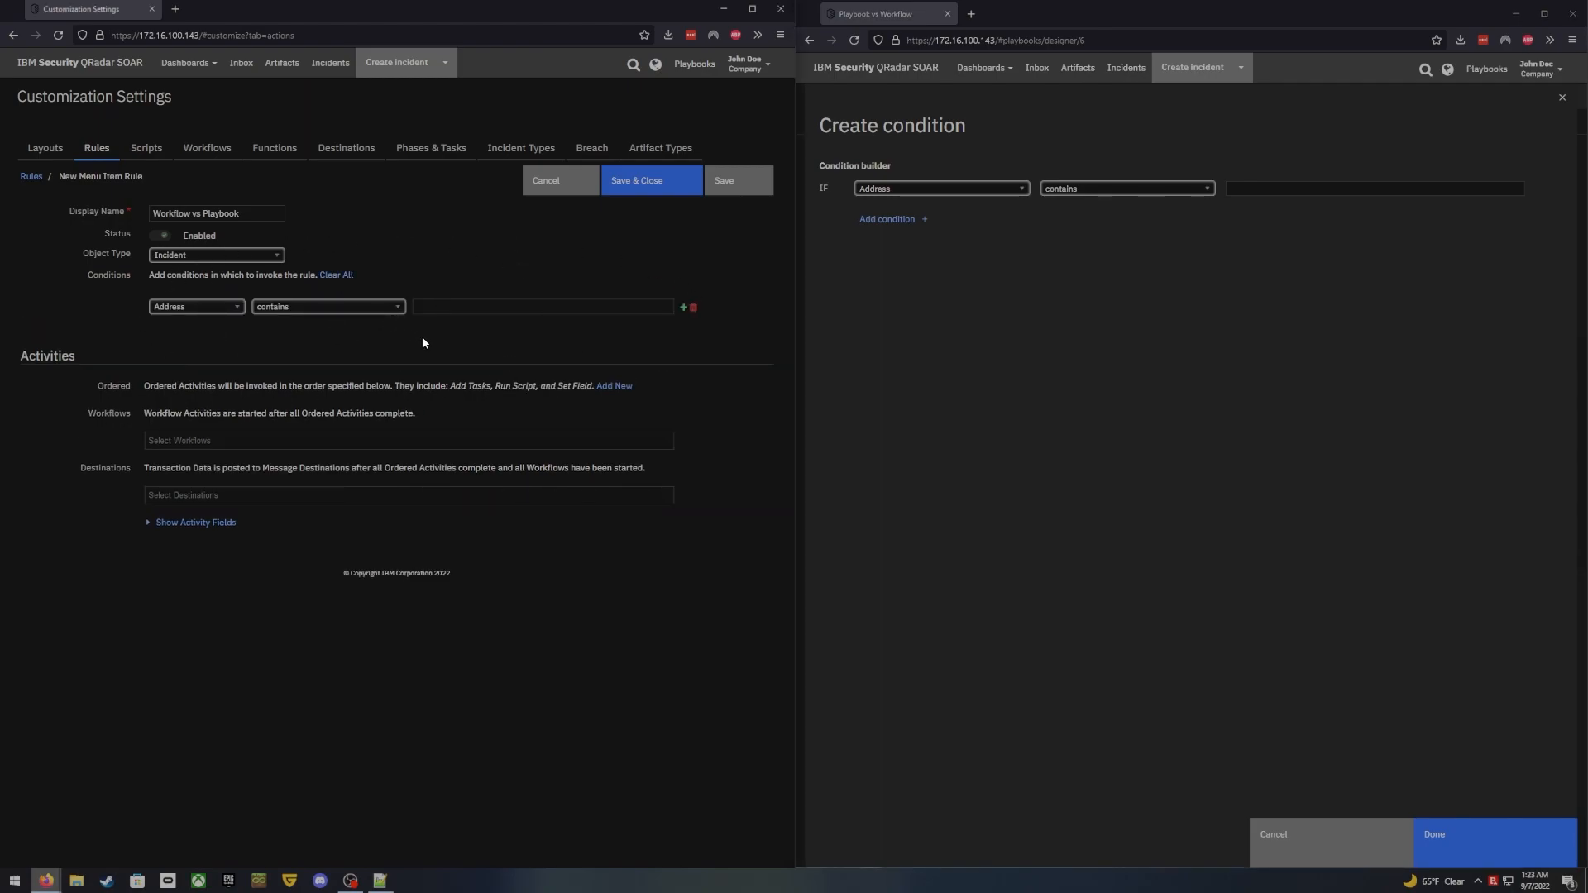
click(694, 308)
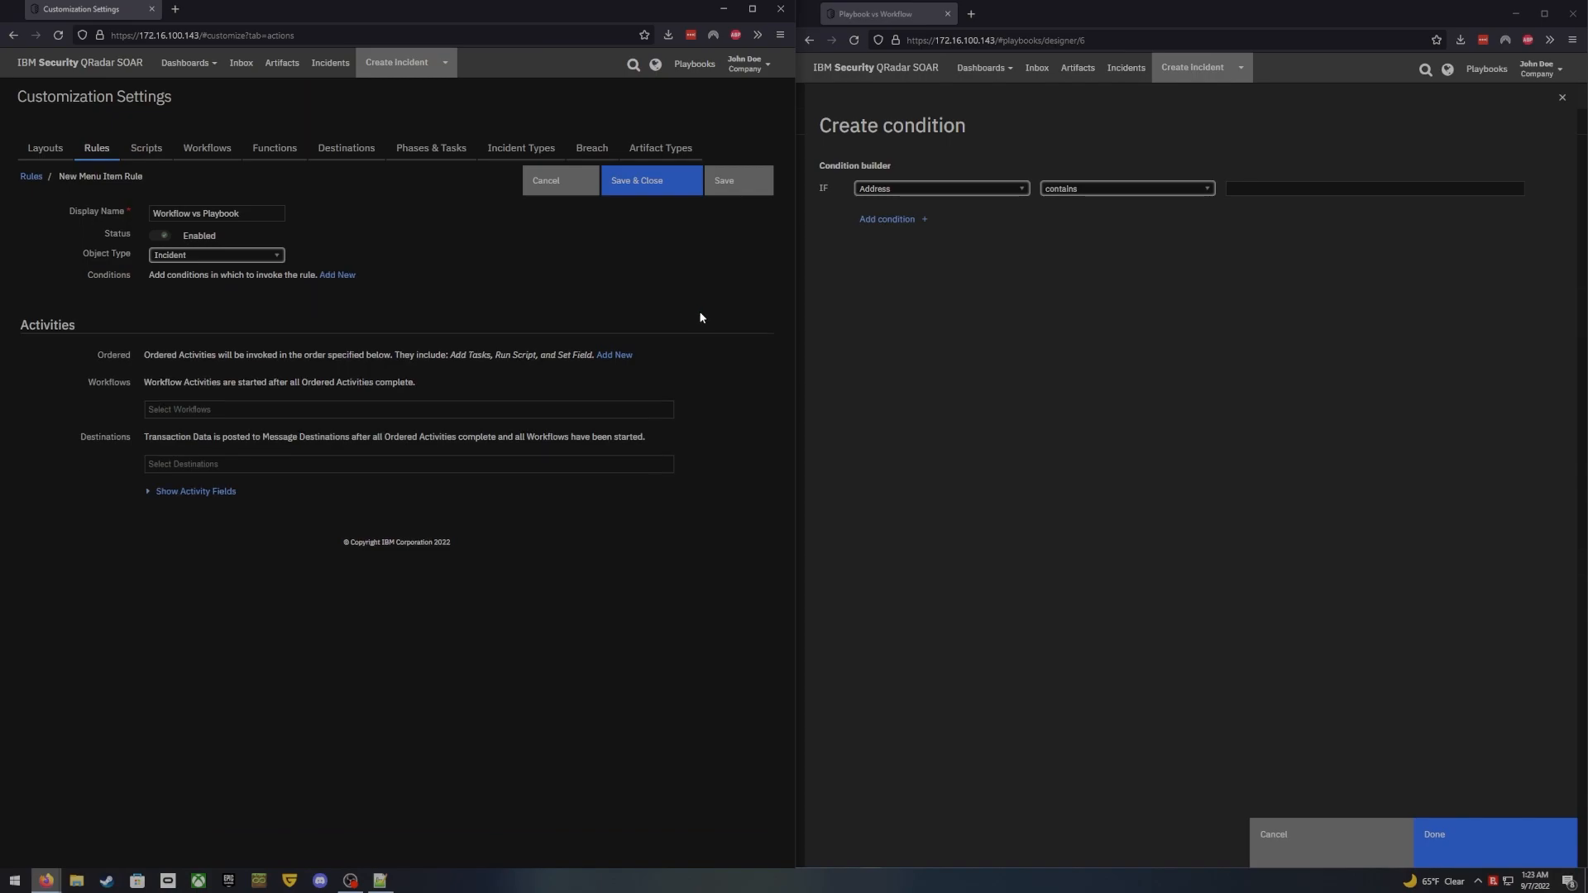
click(1270, 835)
Show the rule's activity fields and add Boolean Field to the layout
click(1247, 520)
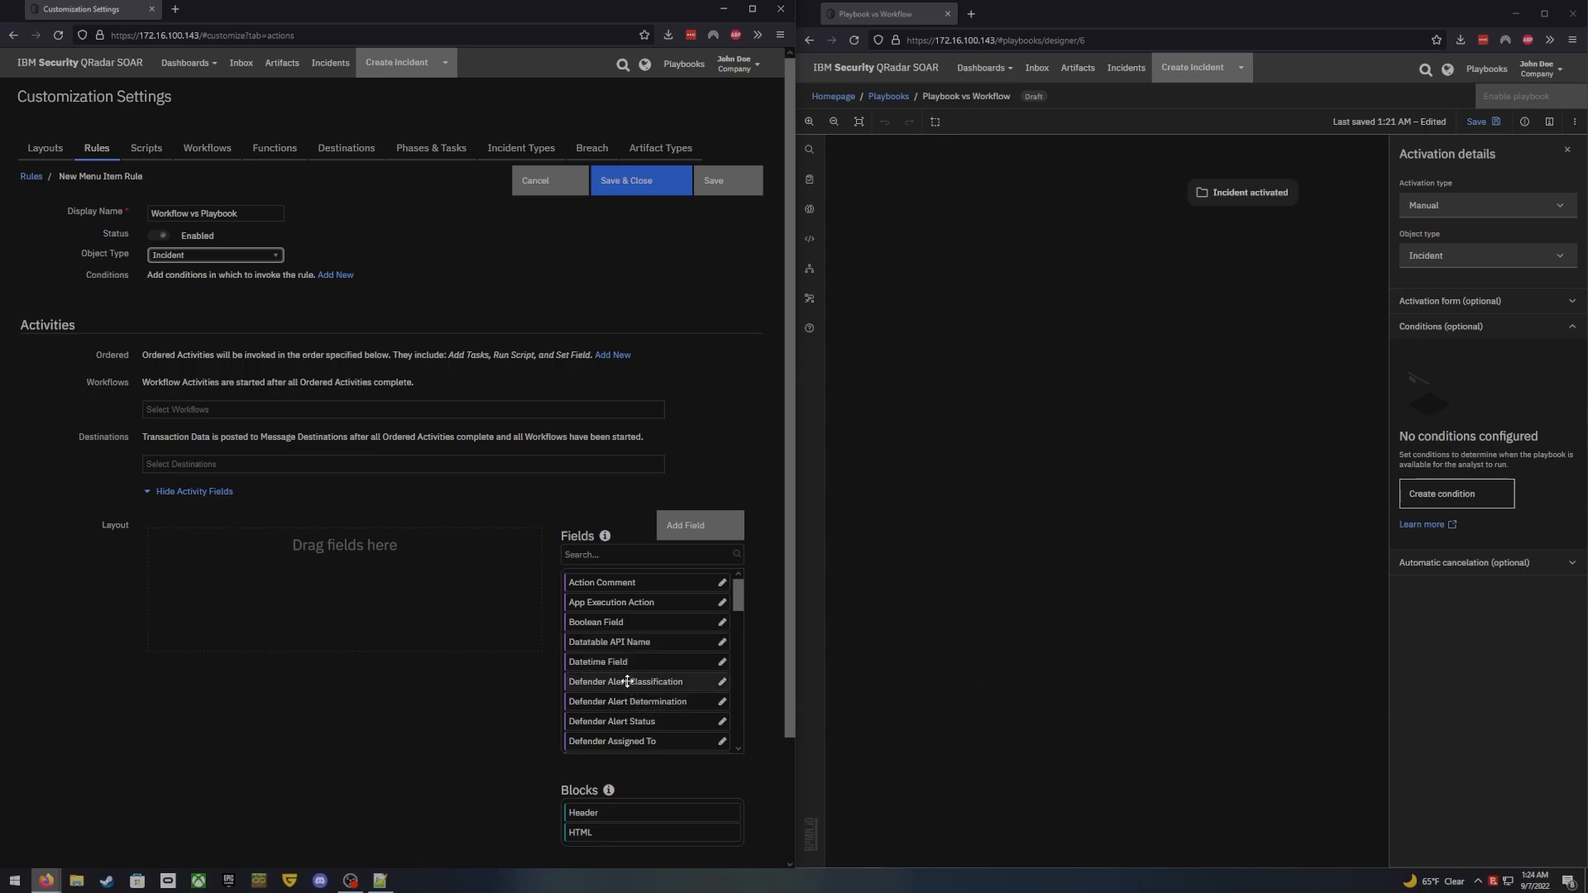
drag(619, 630, 329, 570)
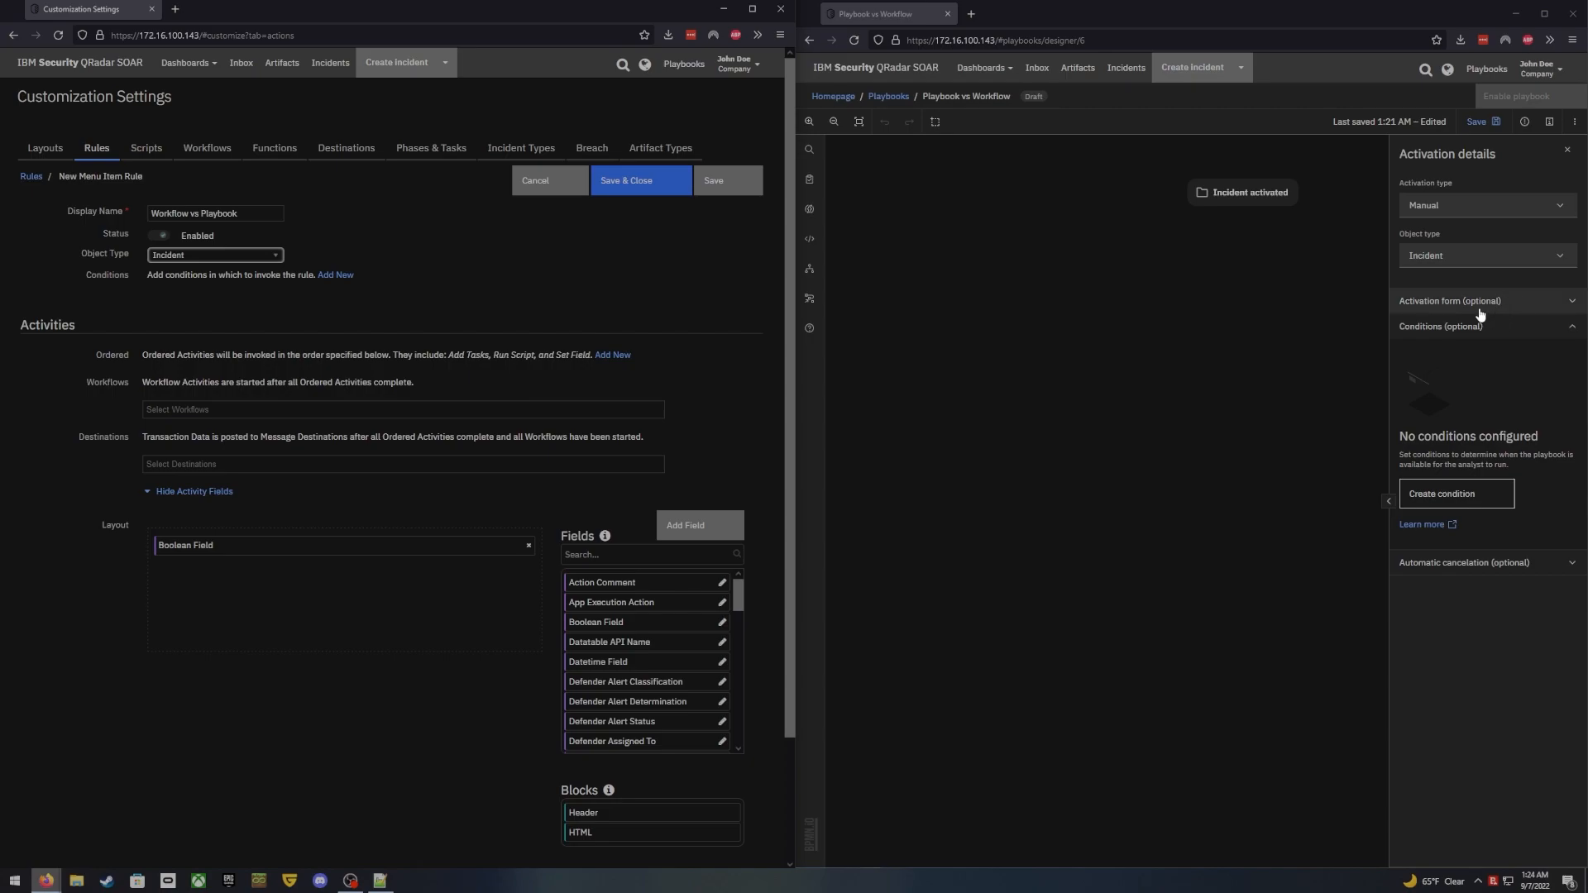
Create a playbook activation form with a Boolean element labelled "Boolean Field" and its requirement set to Always
click(1575, 304)
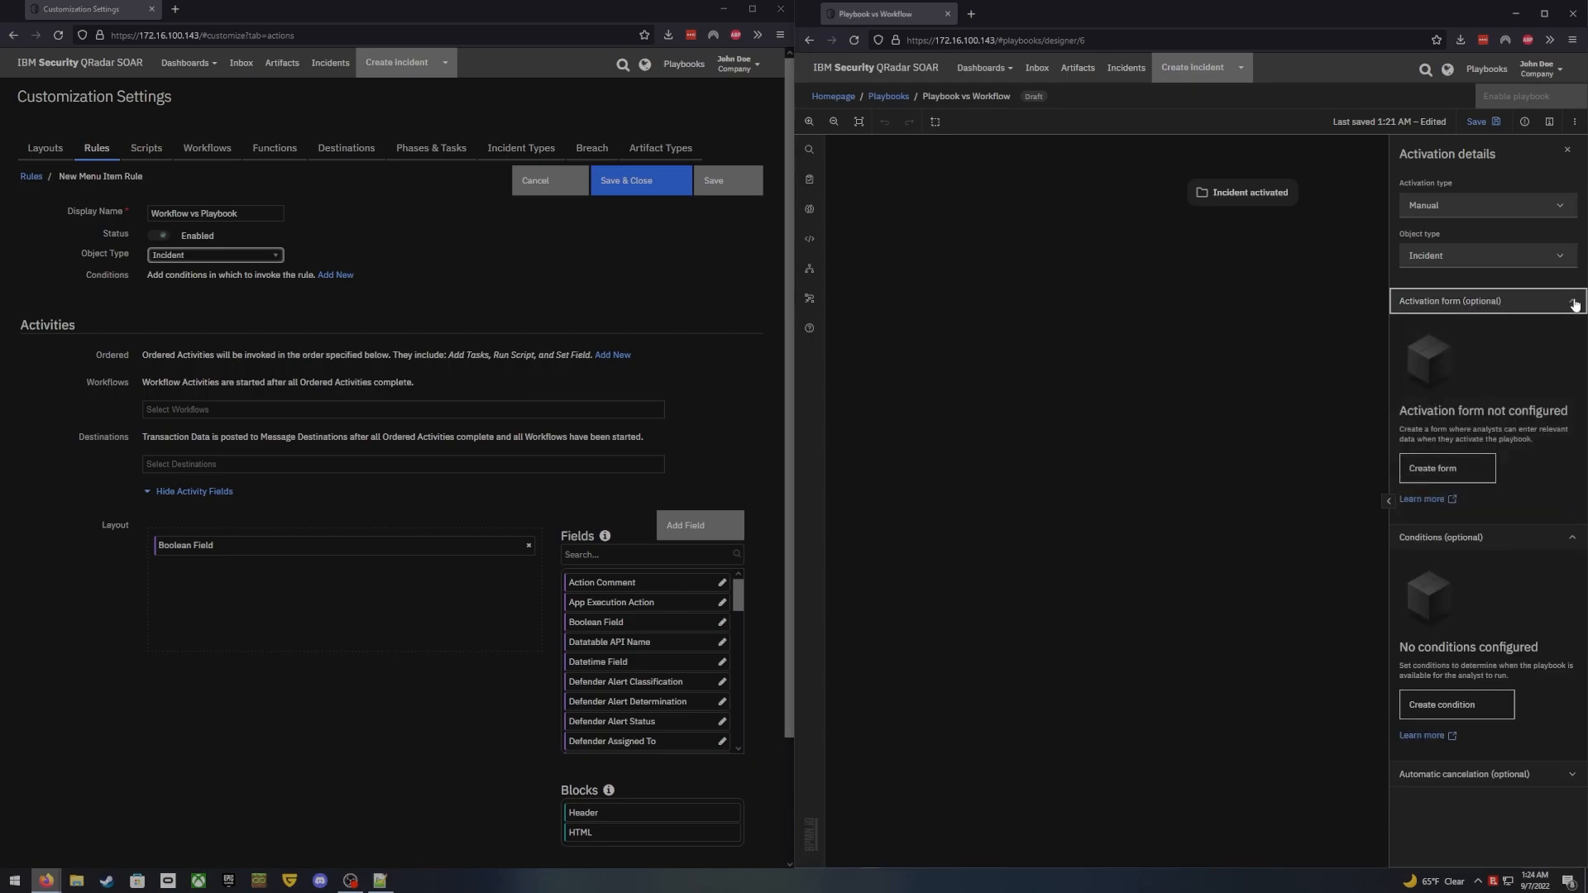
click(1438, 478)
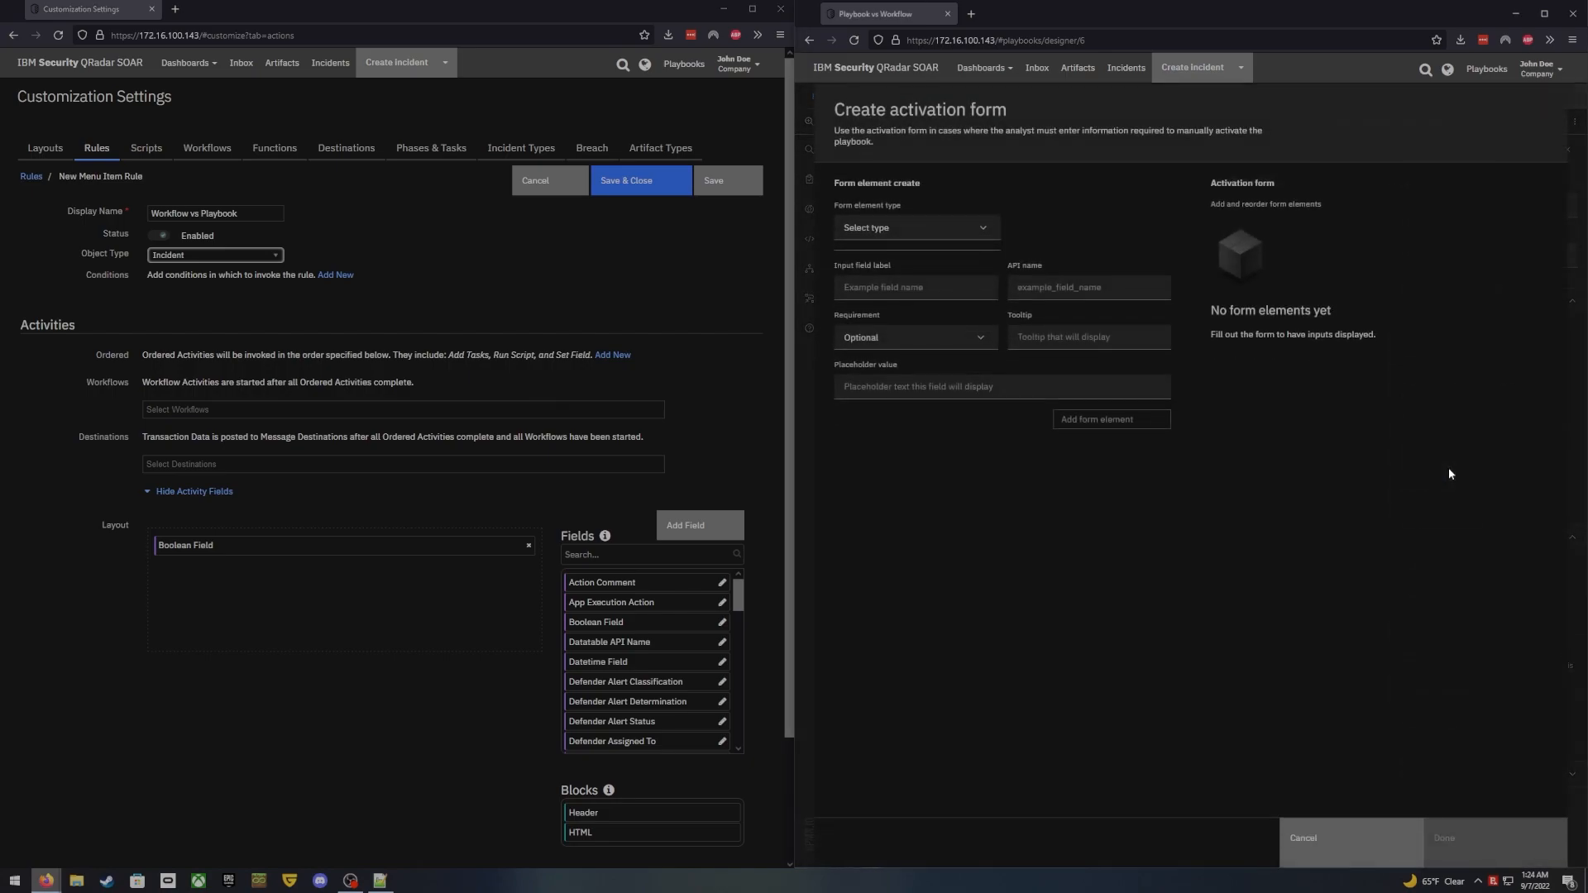
click(969, 233)
click(885, 251)
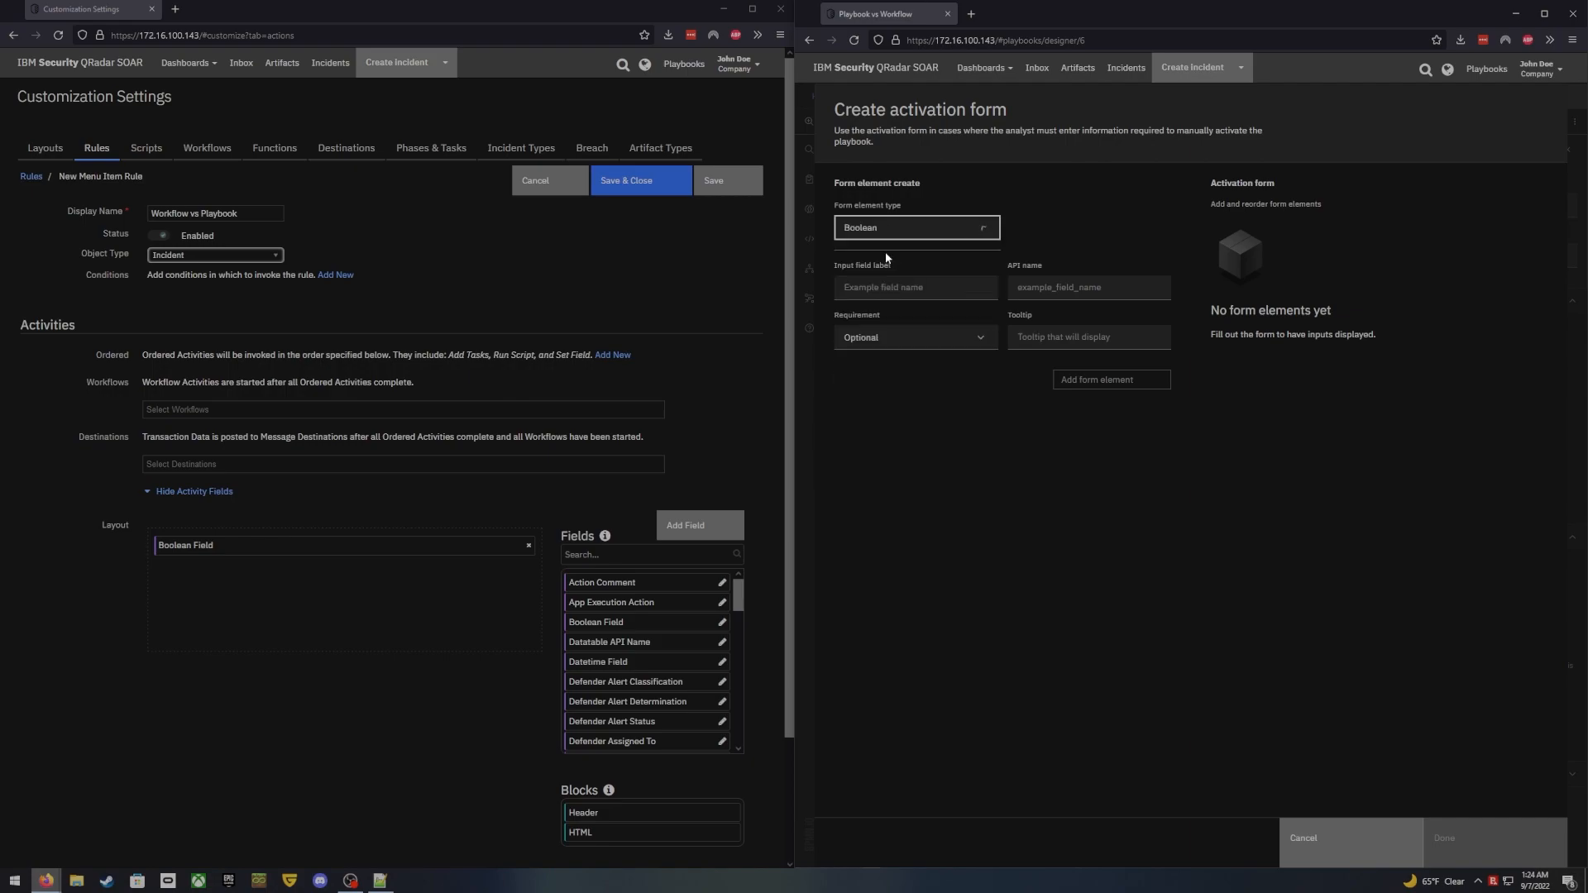
click(887, 284)
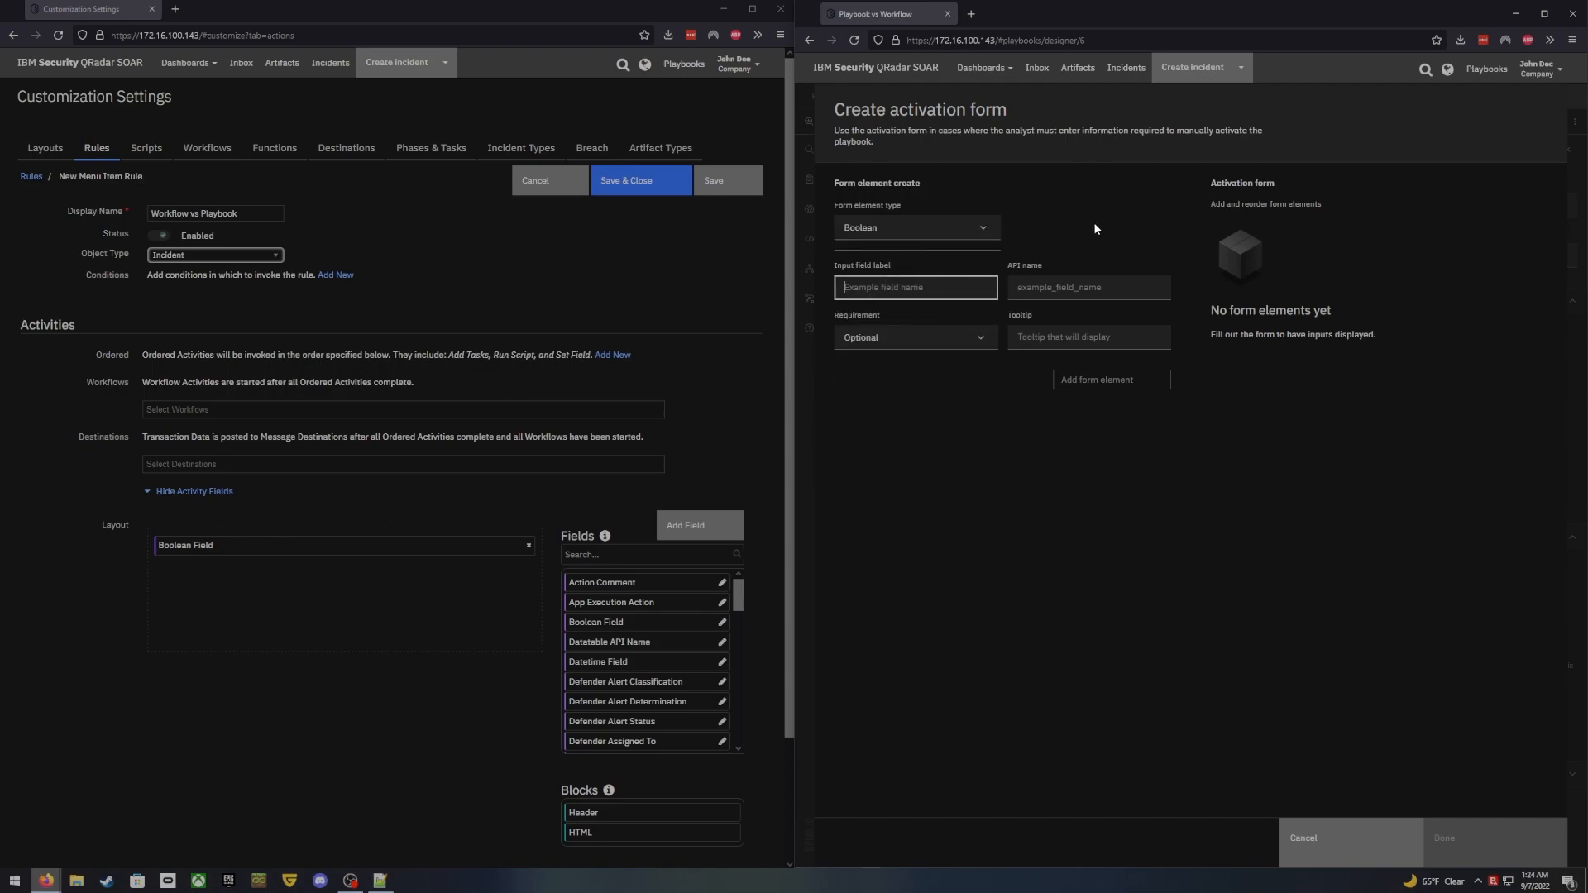
text(Boo)
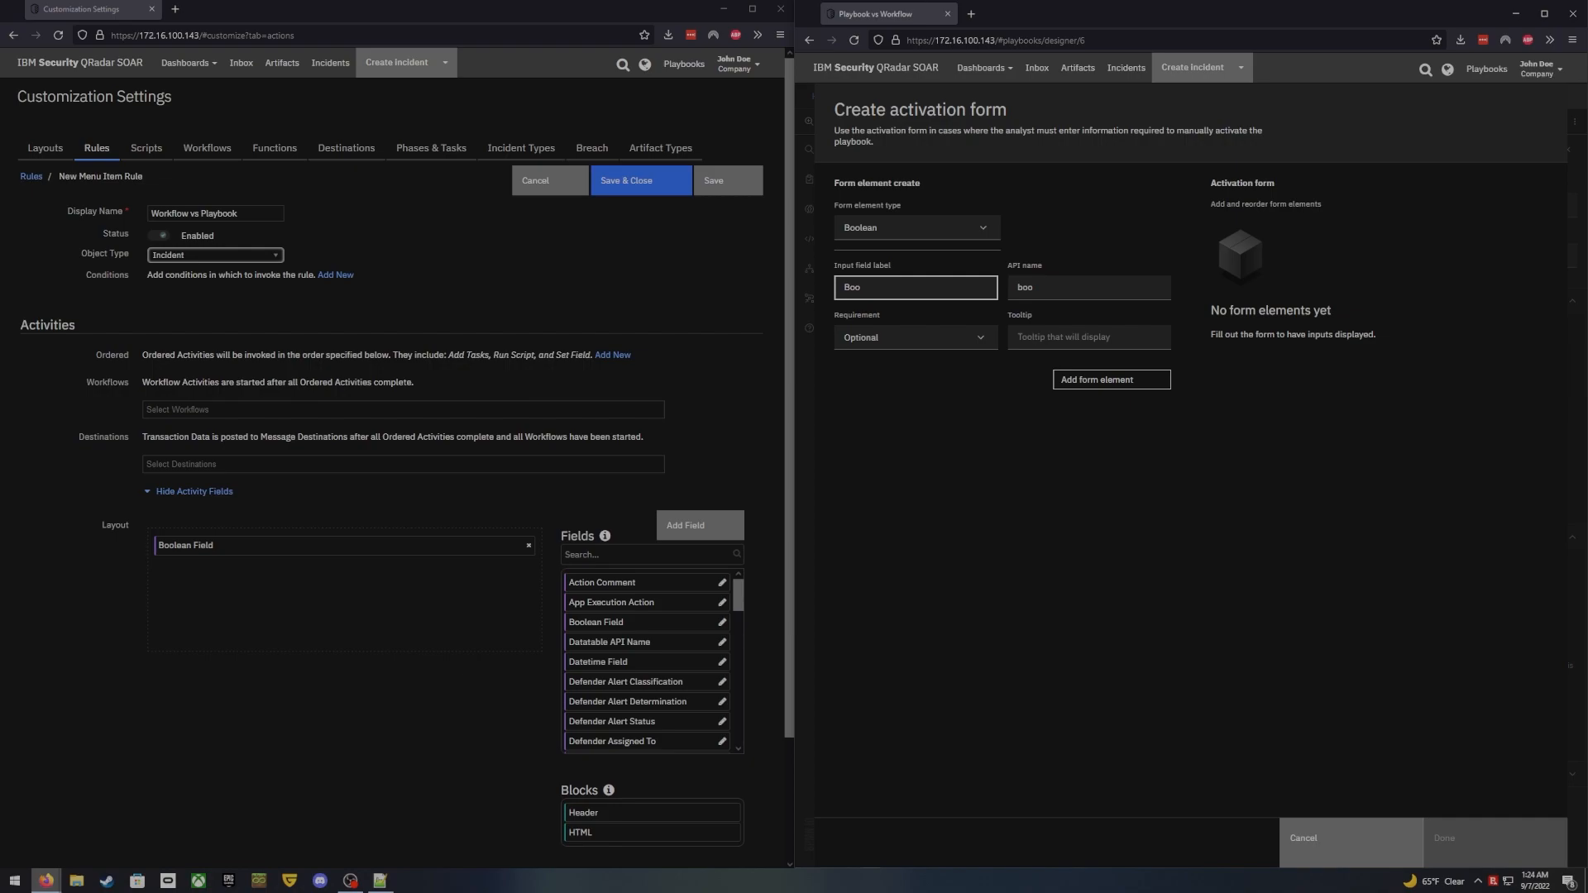
text(lean Field)
click(976, 344)
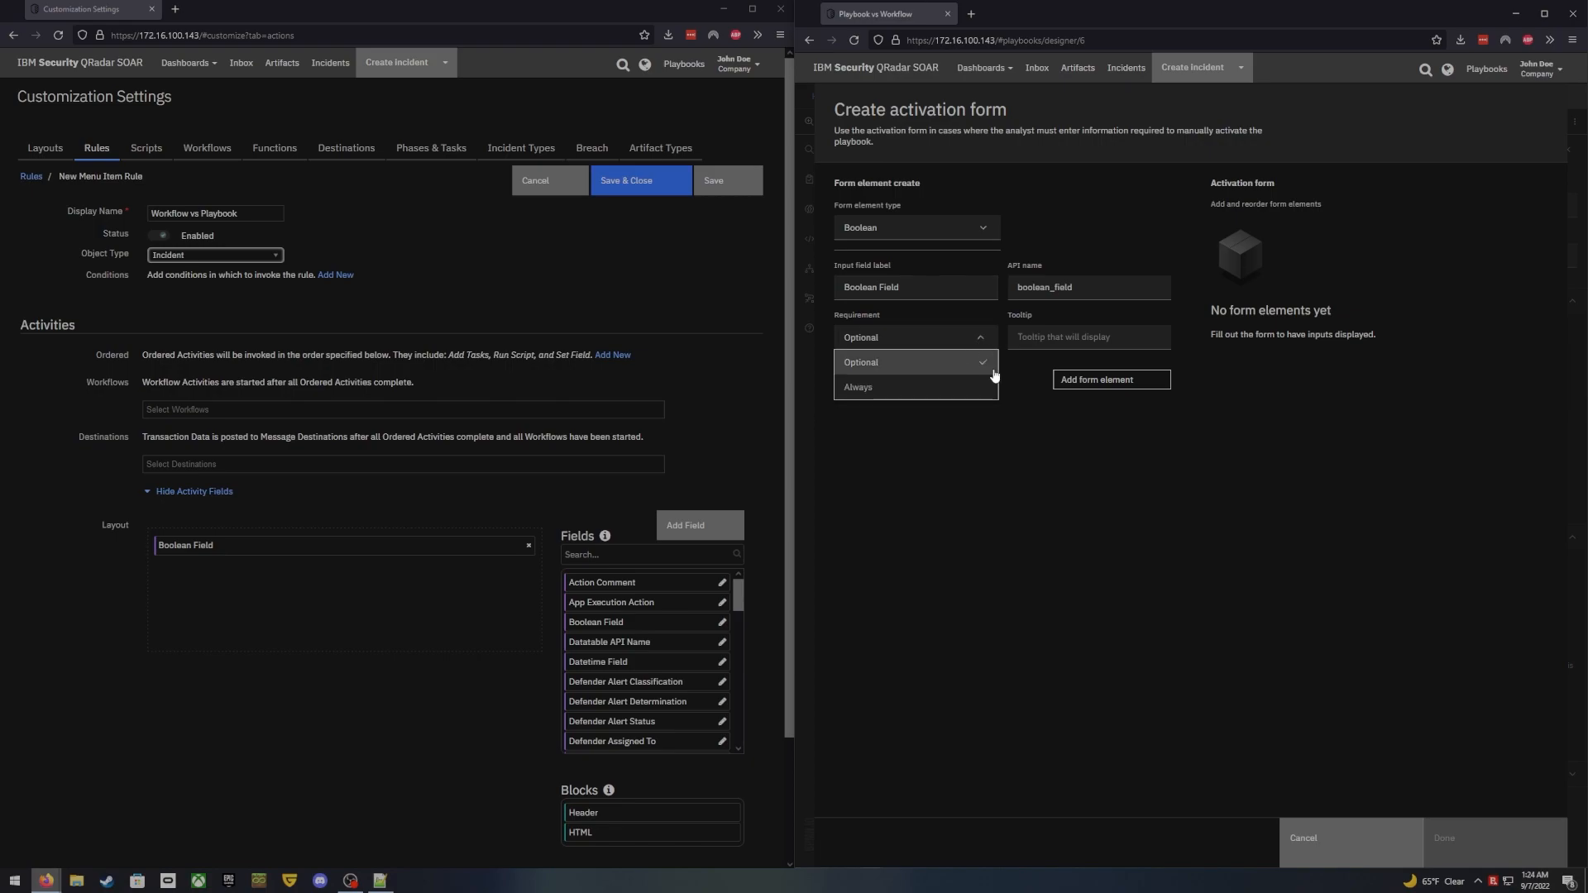
click(884, 387)
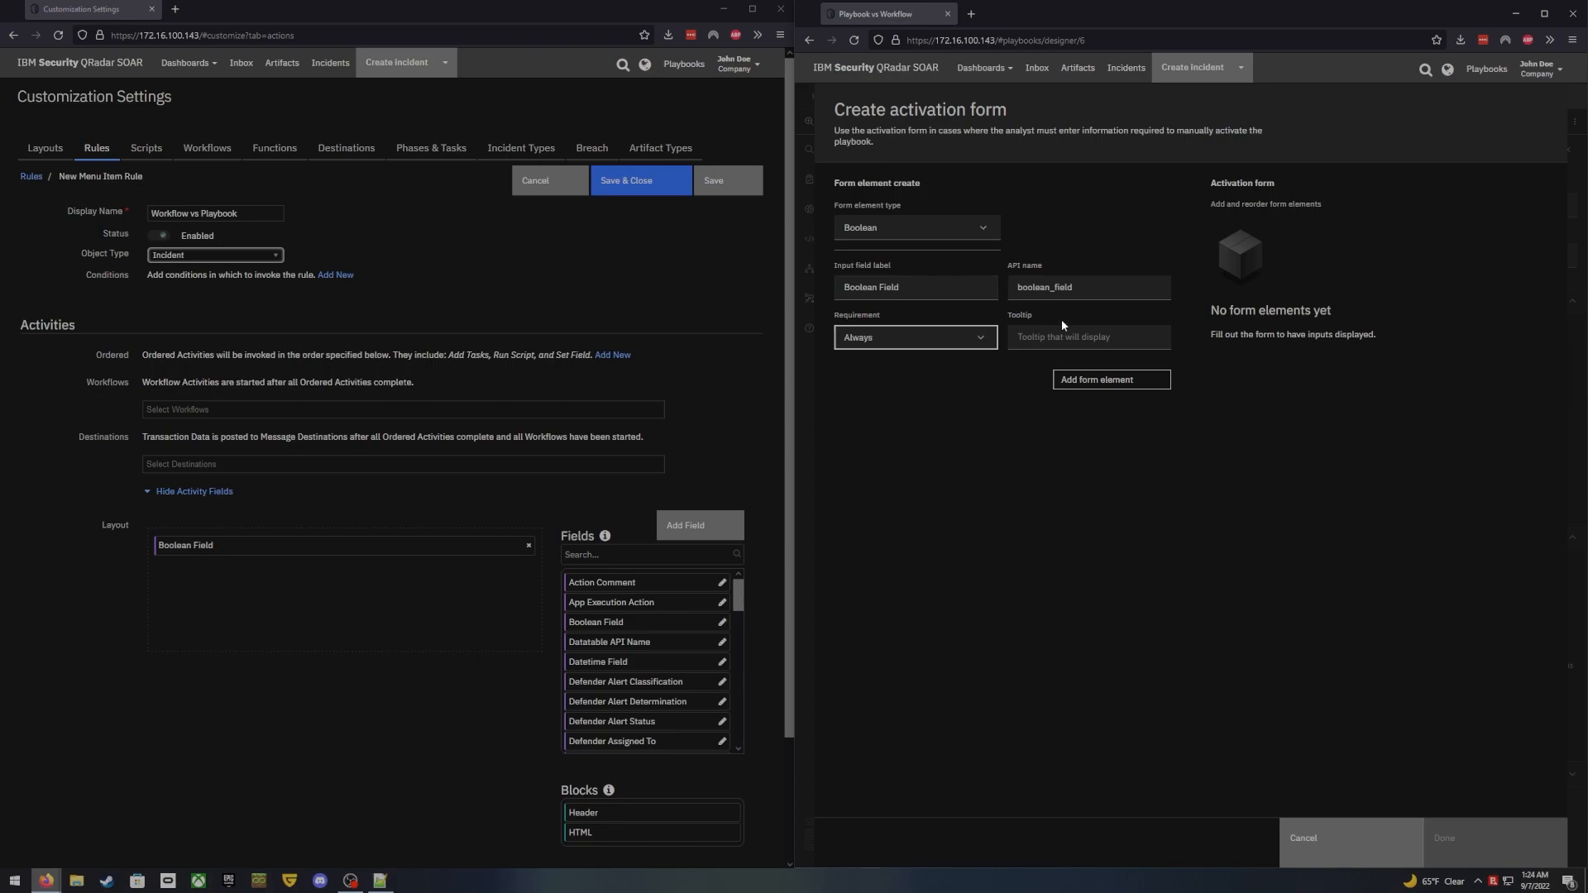
click(1095, 384)
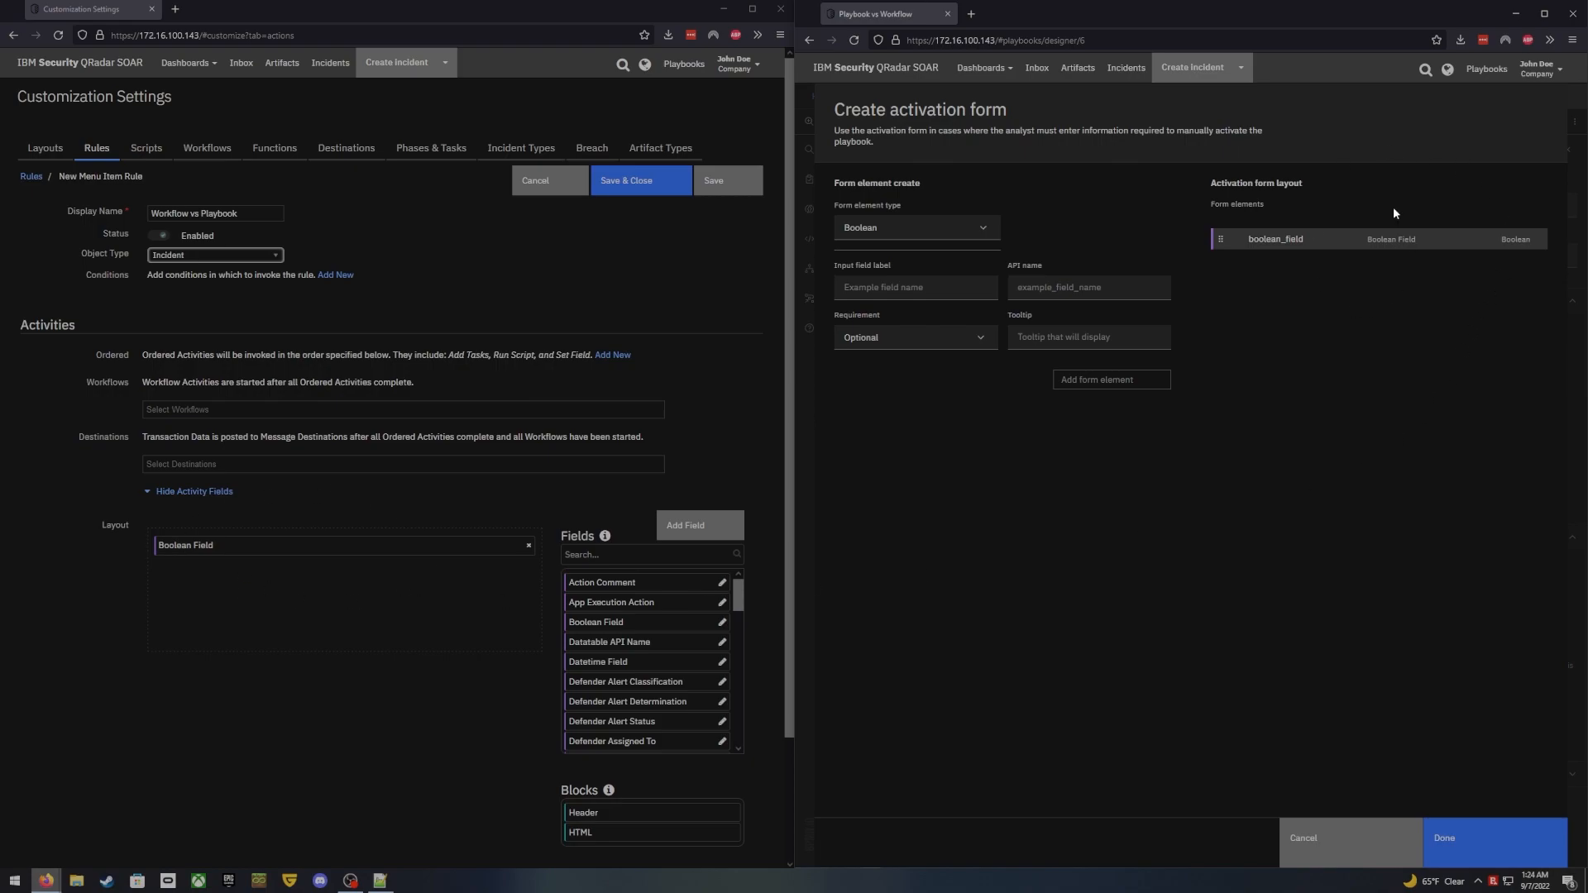
click(1468, 837)
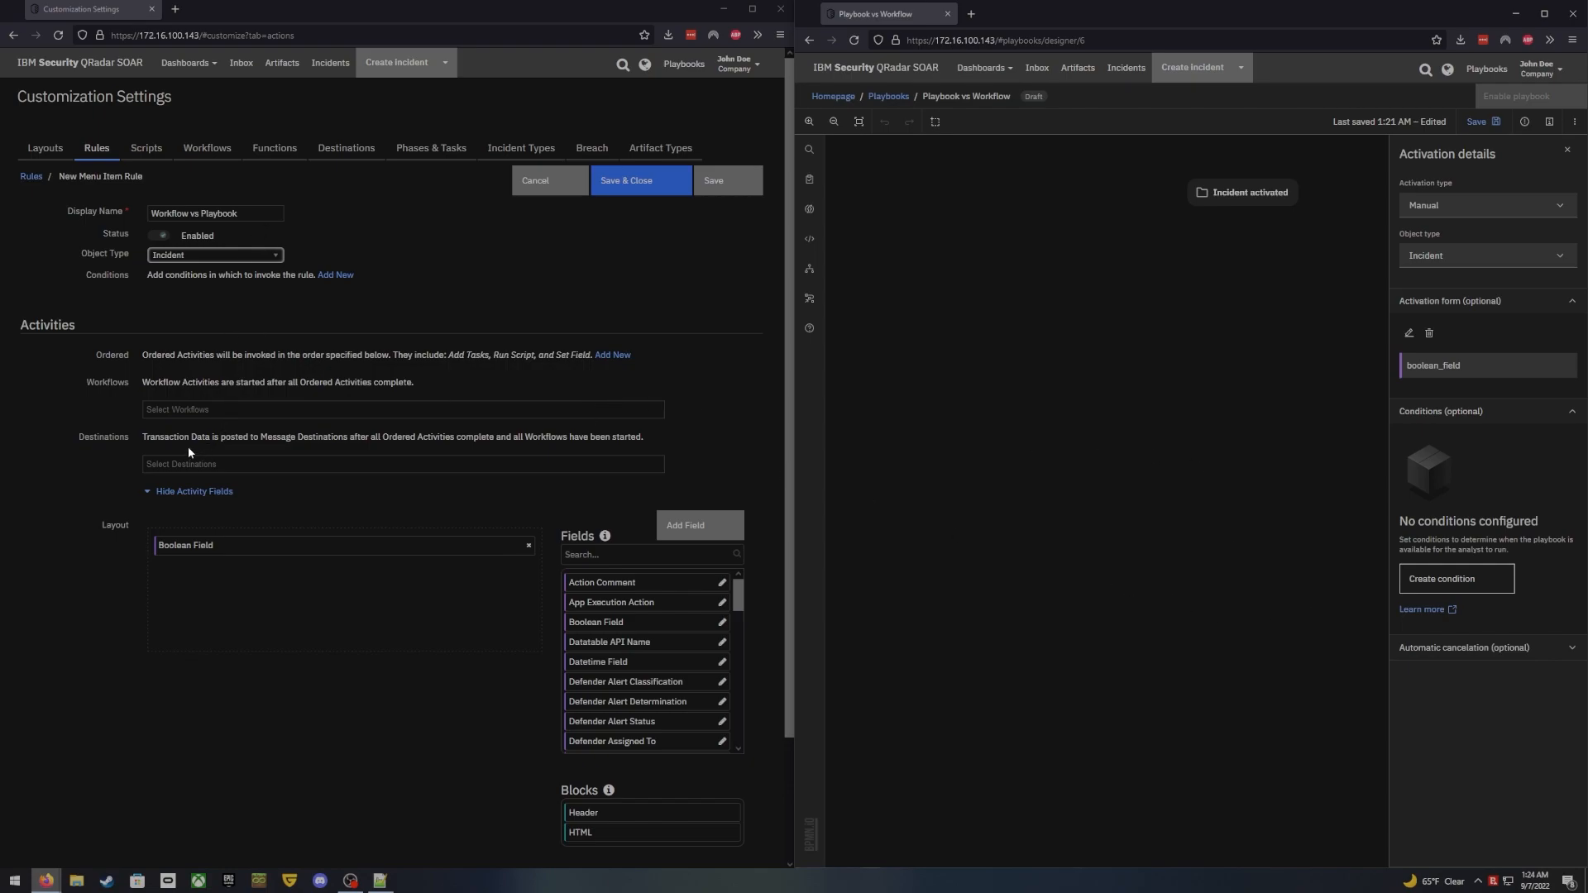
Check the workflows selectable for the rule, discard the unsaved rule and open the Workflows list
click(185, 407)
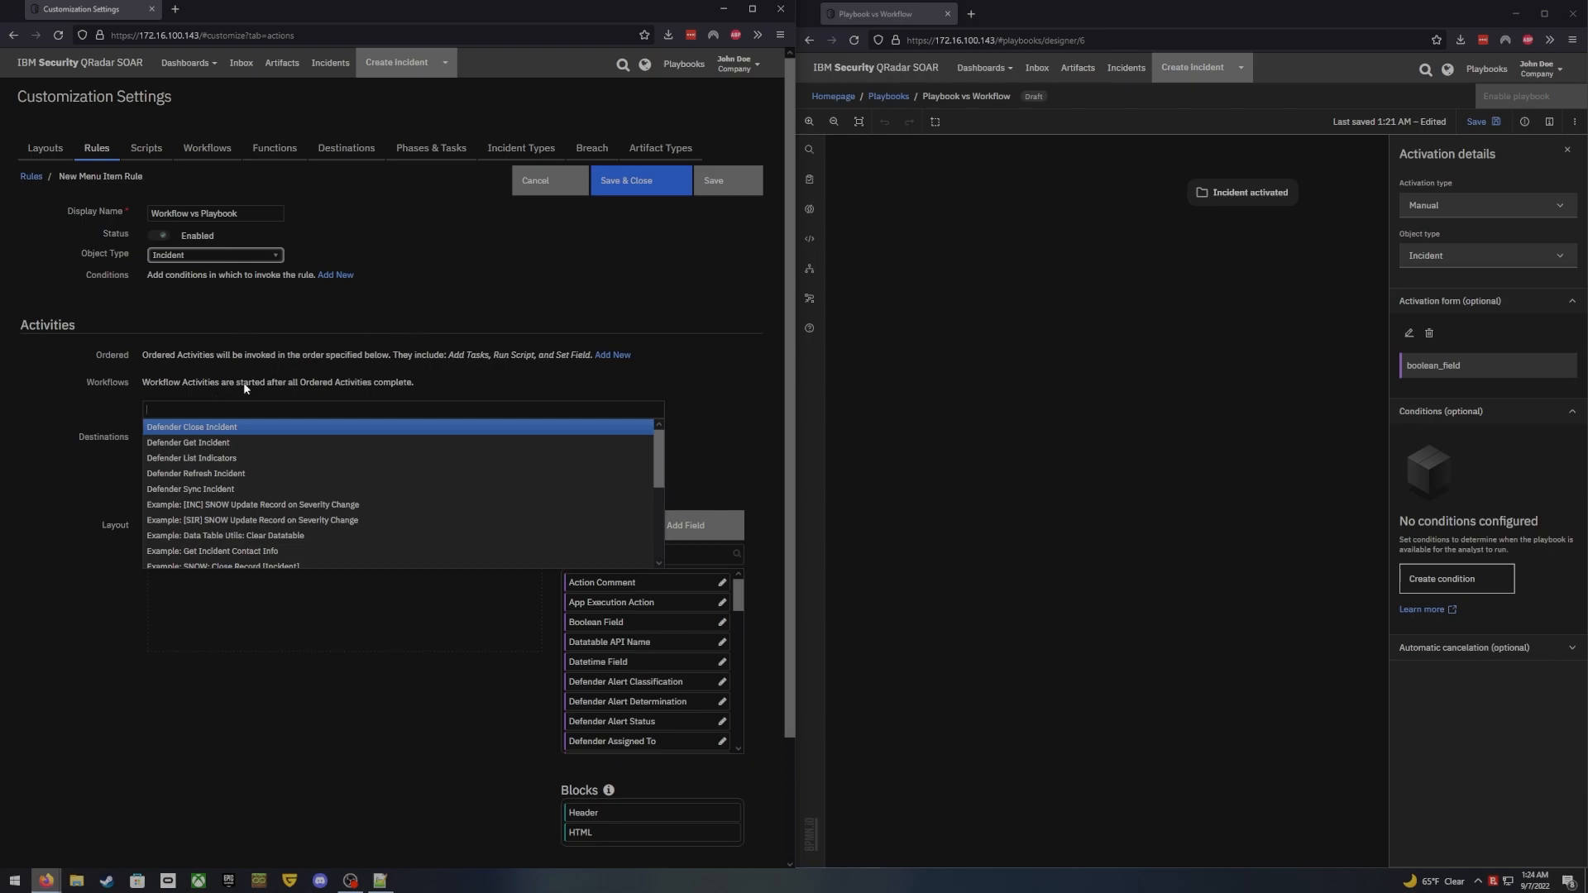
click(206, 155)
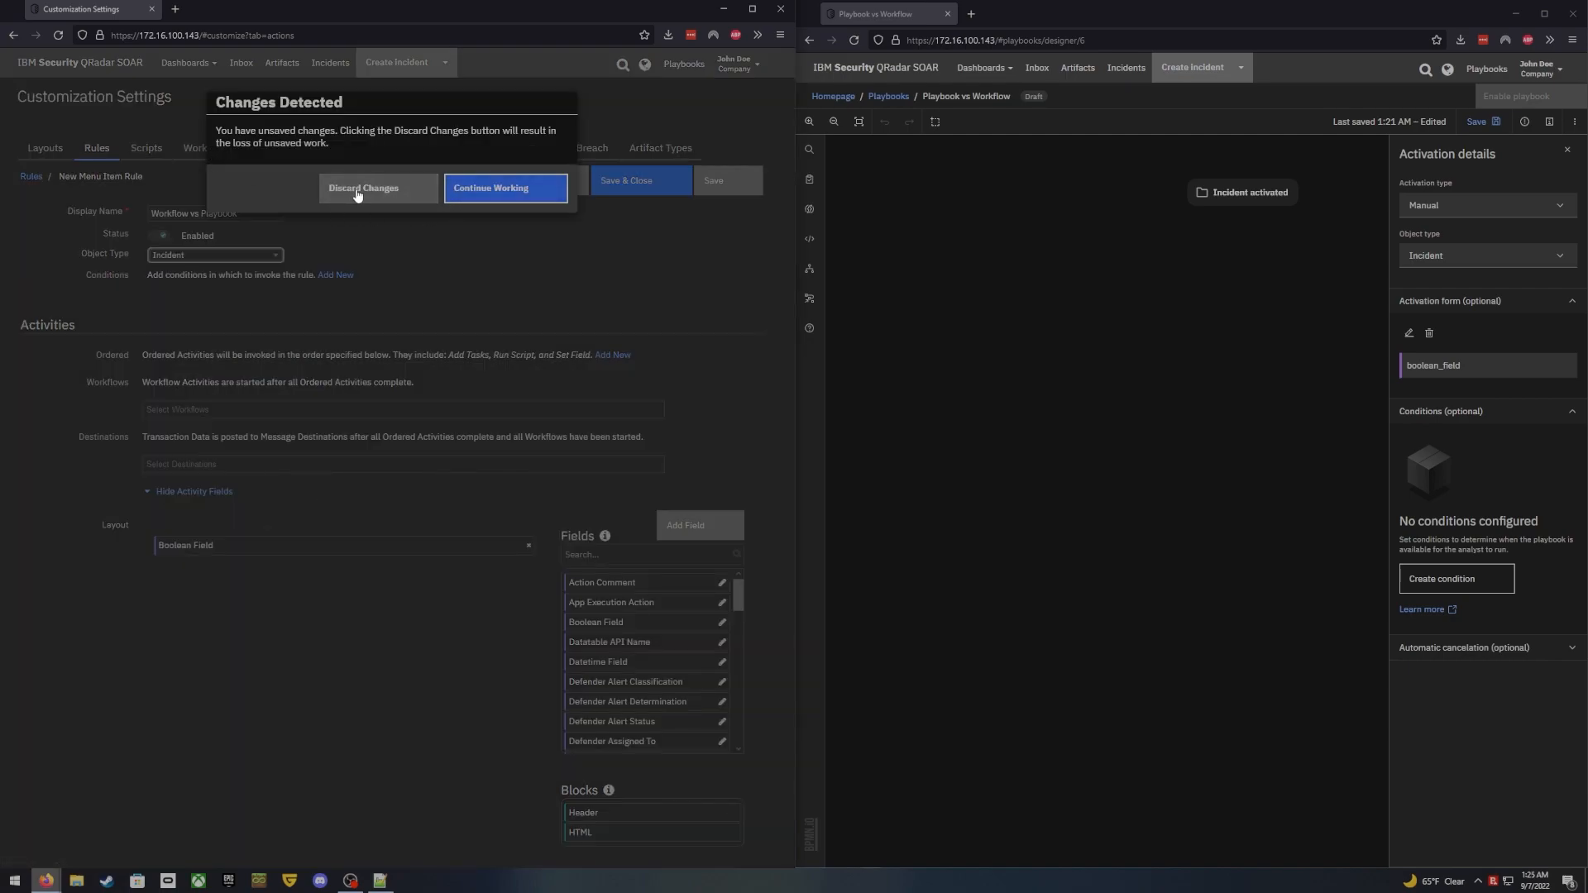
click(355, 186)
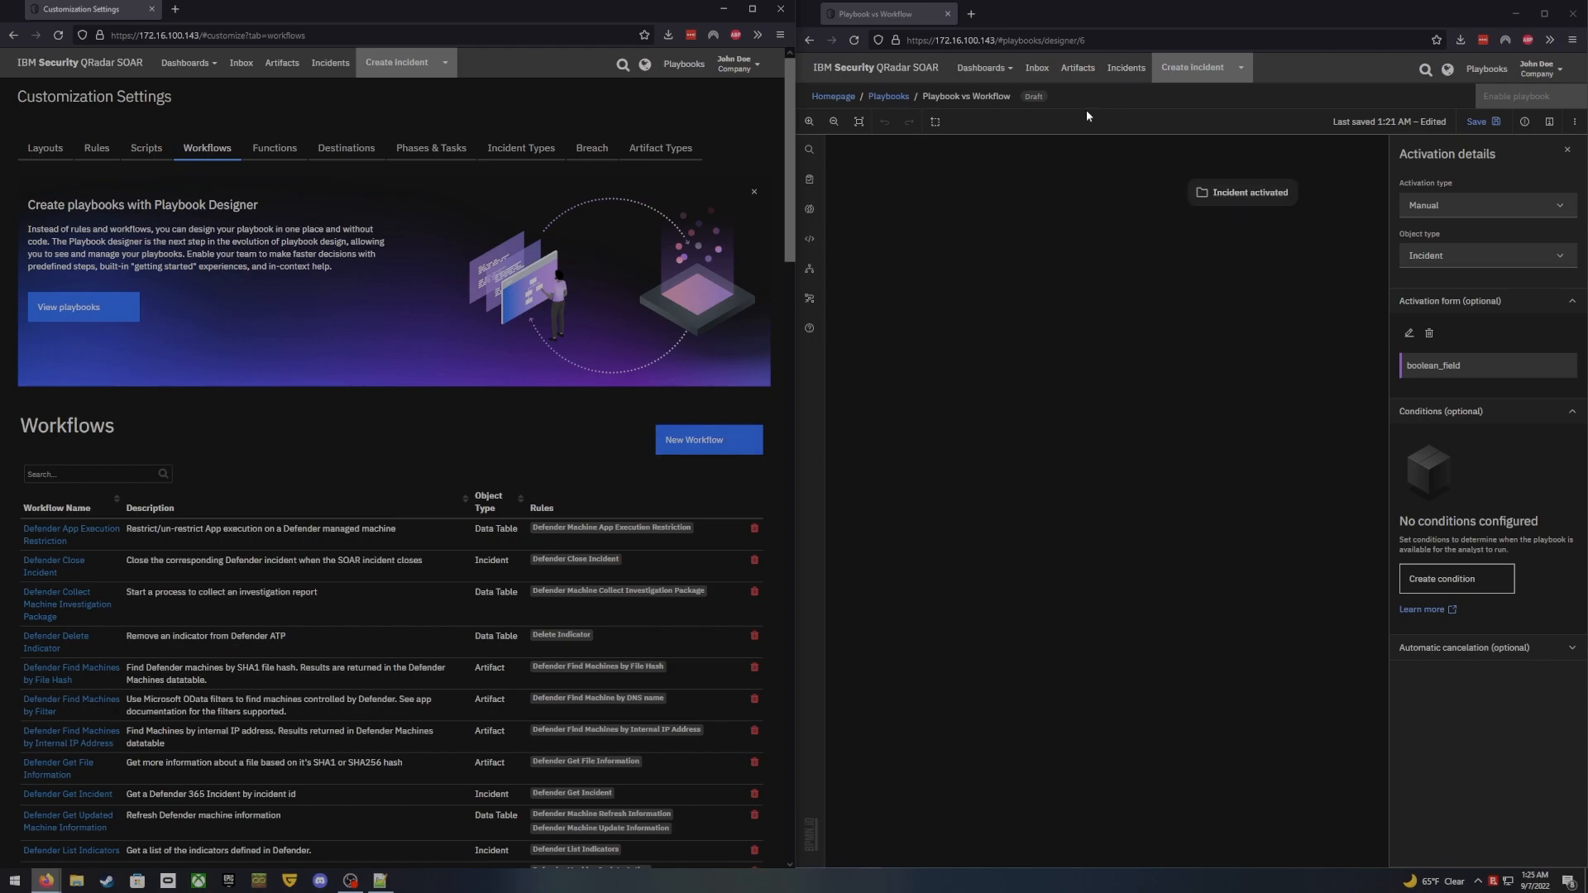
Create a new workflow and place user tasks for Initial Triage and Interview key individuals, one above the other
click(1120, 330)
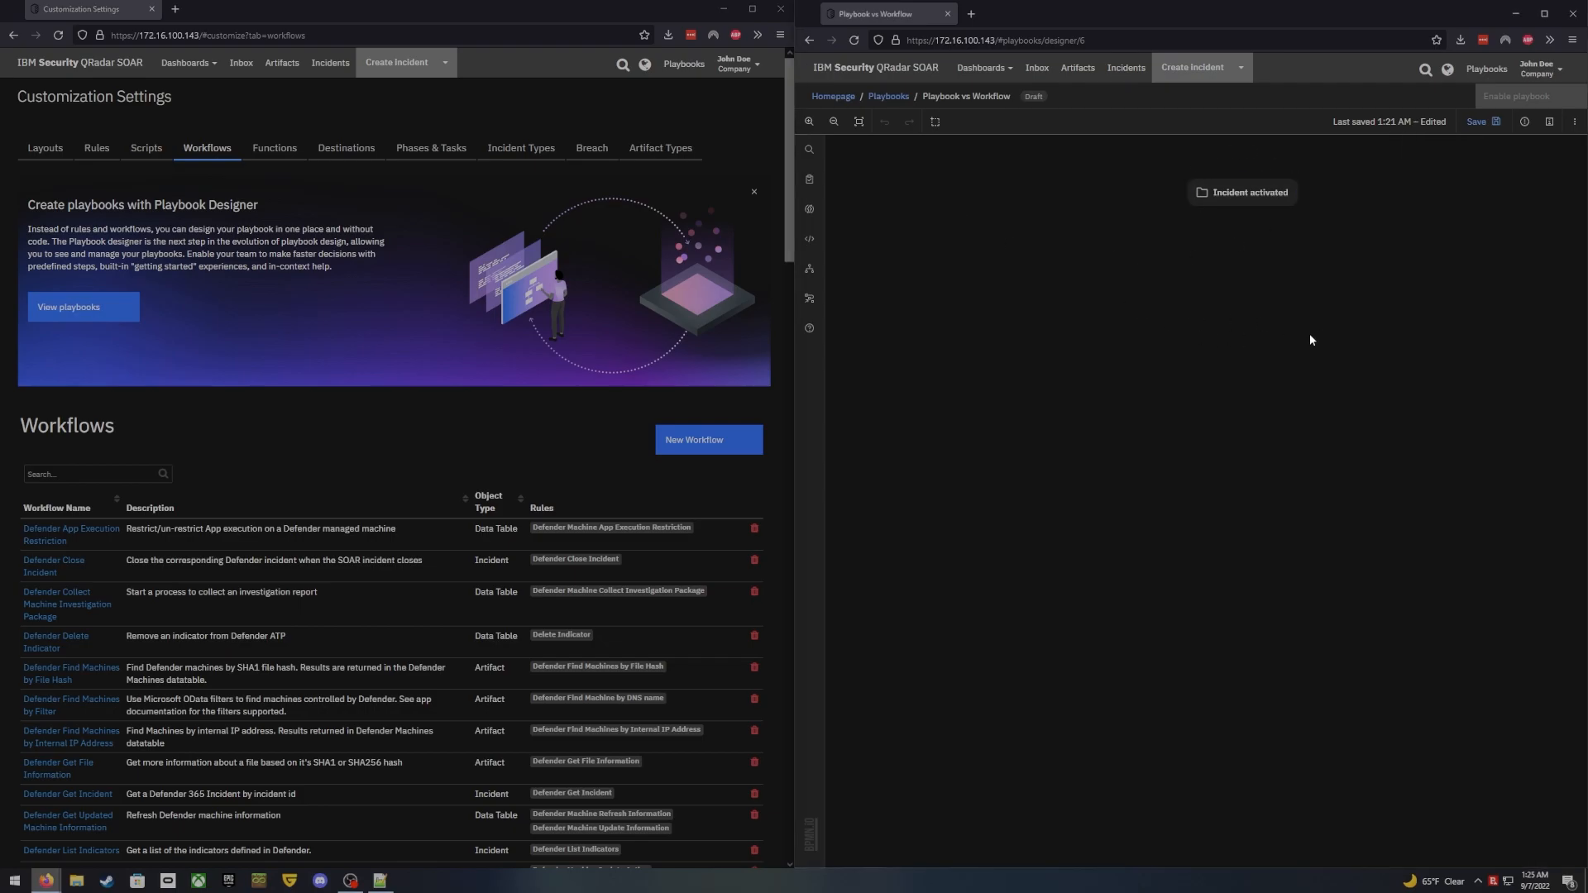
click(678, 444)
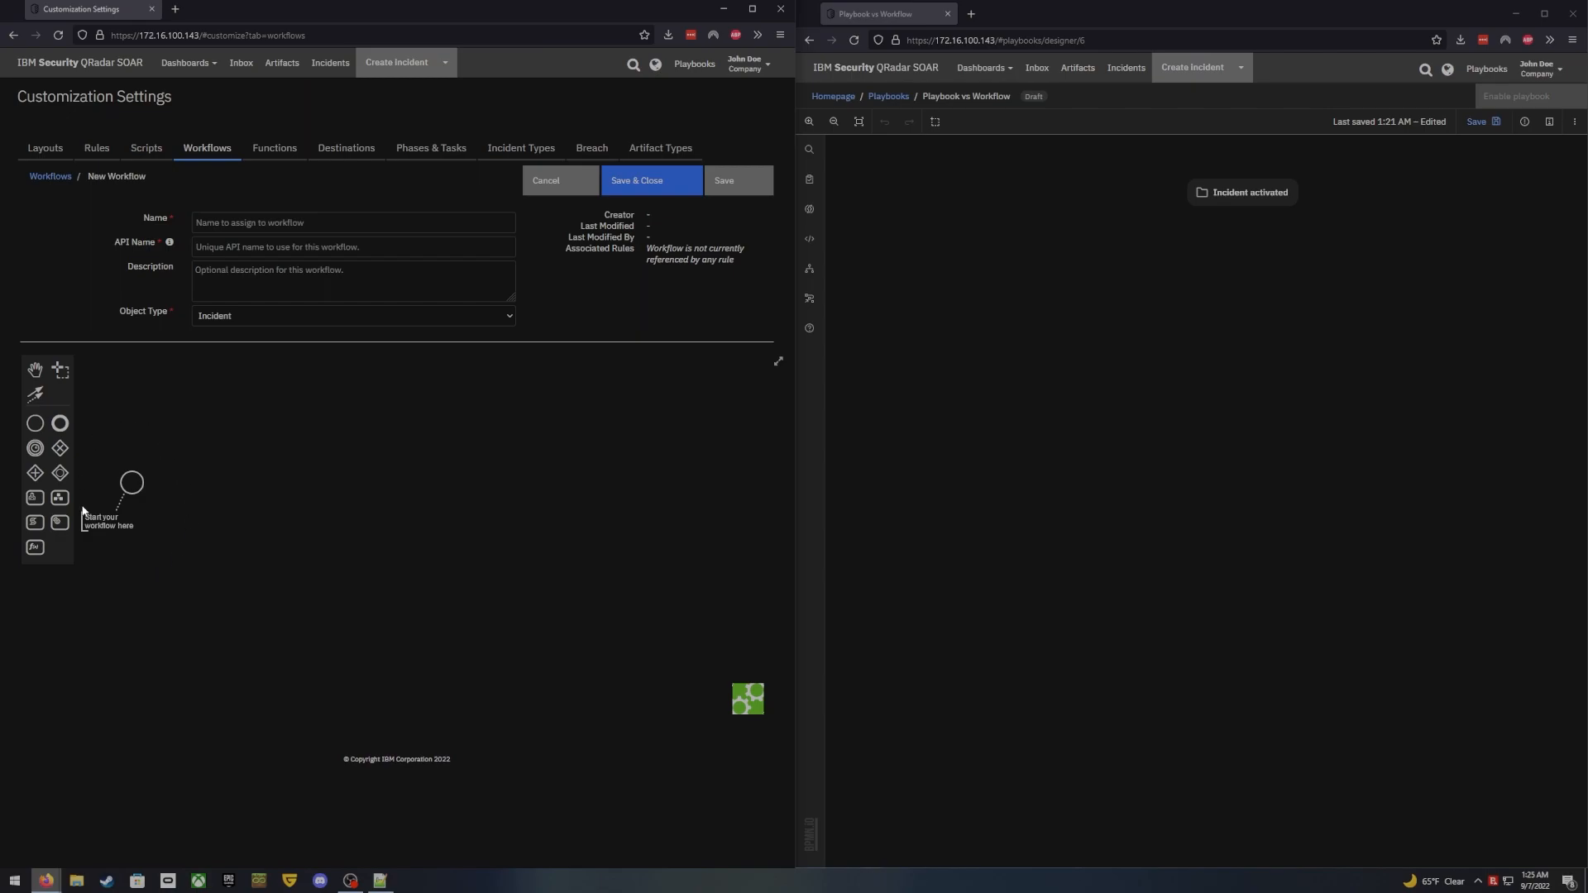
click(1216, 192)
click(1181, 248)
drag(35, 498, 231, 501)
drag(254, 431, 249, 423)
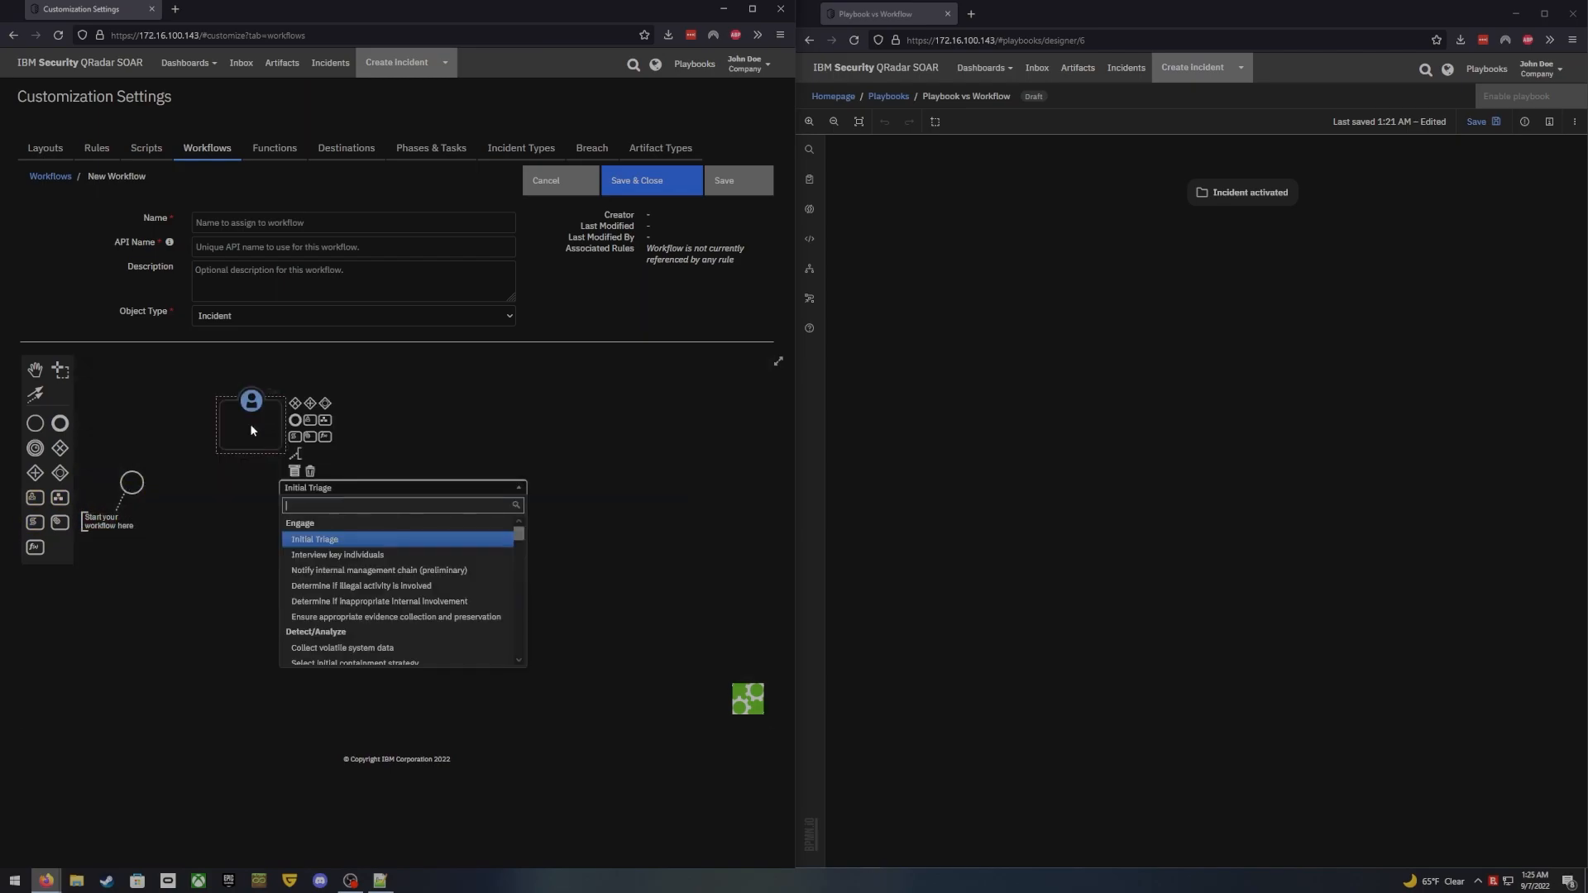
click(322, 542)
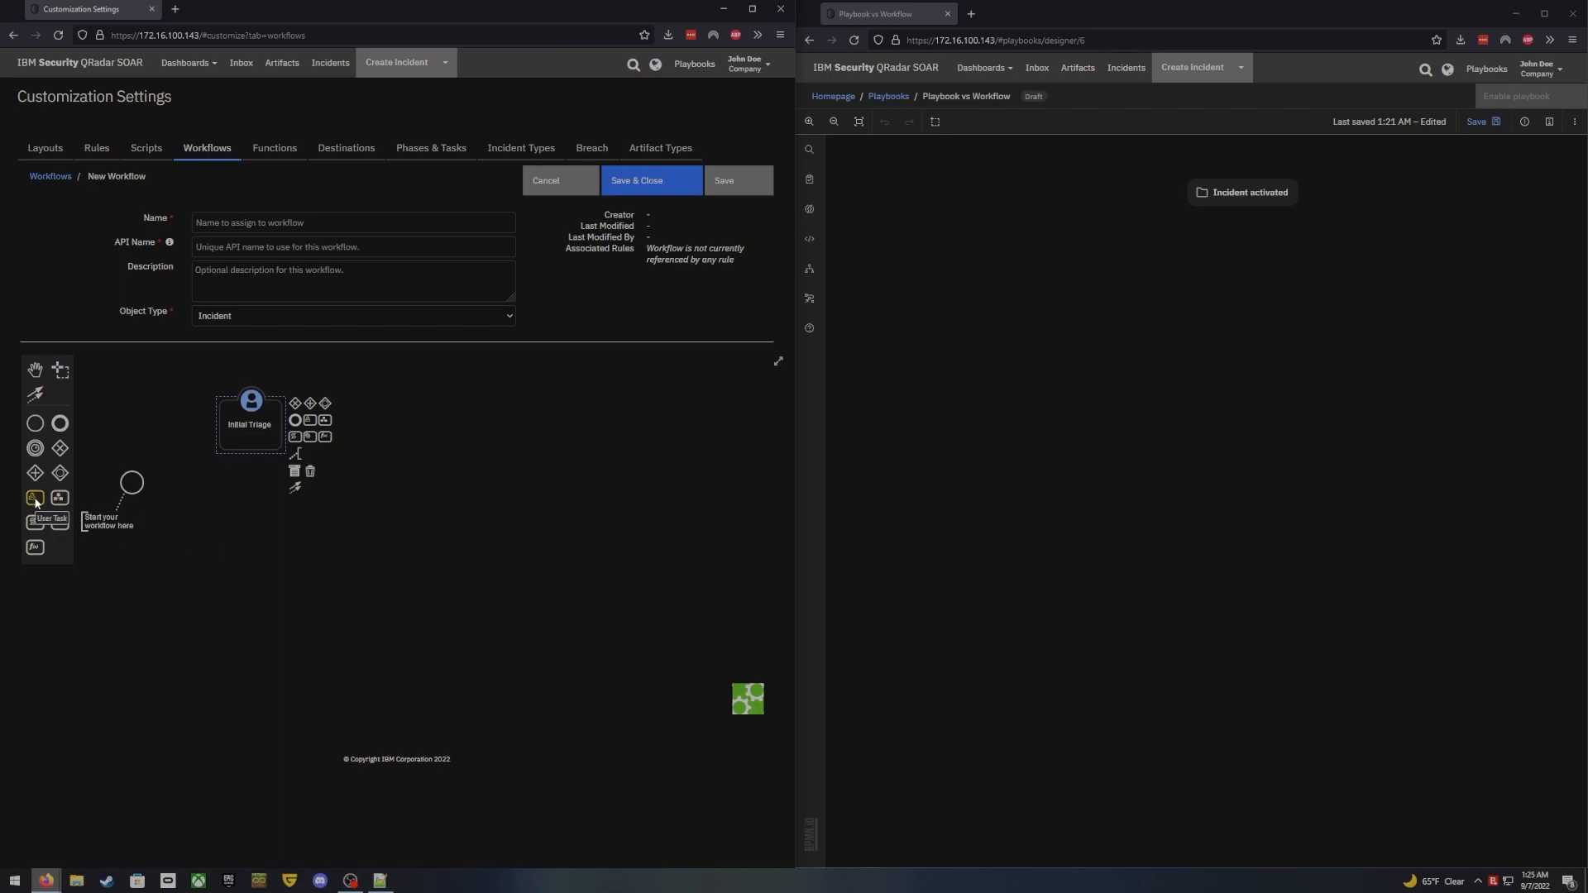
drag(33, 497, 246, 574)
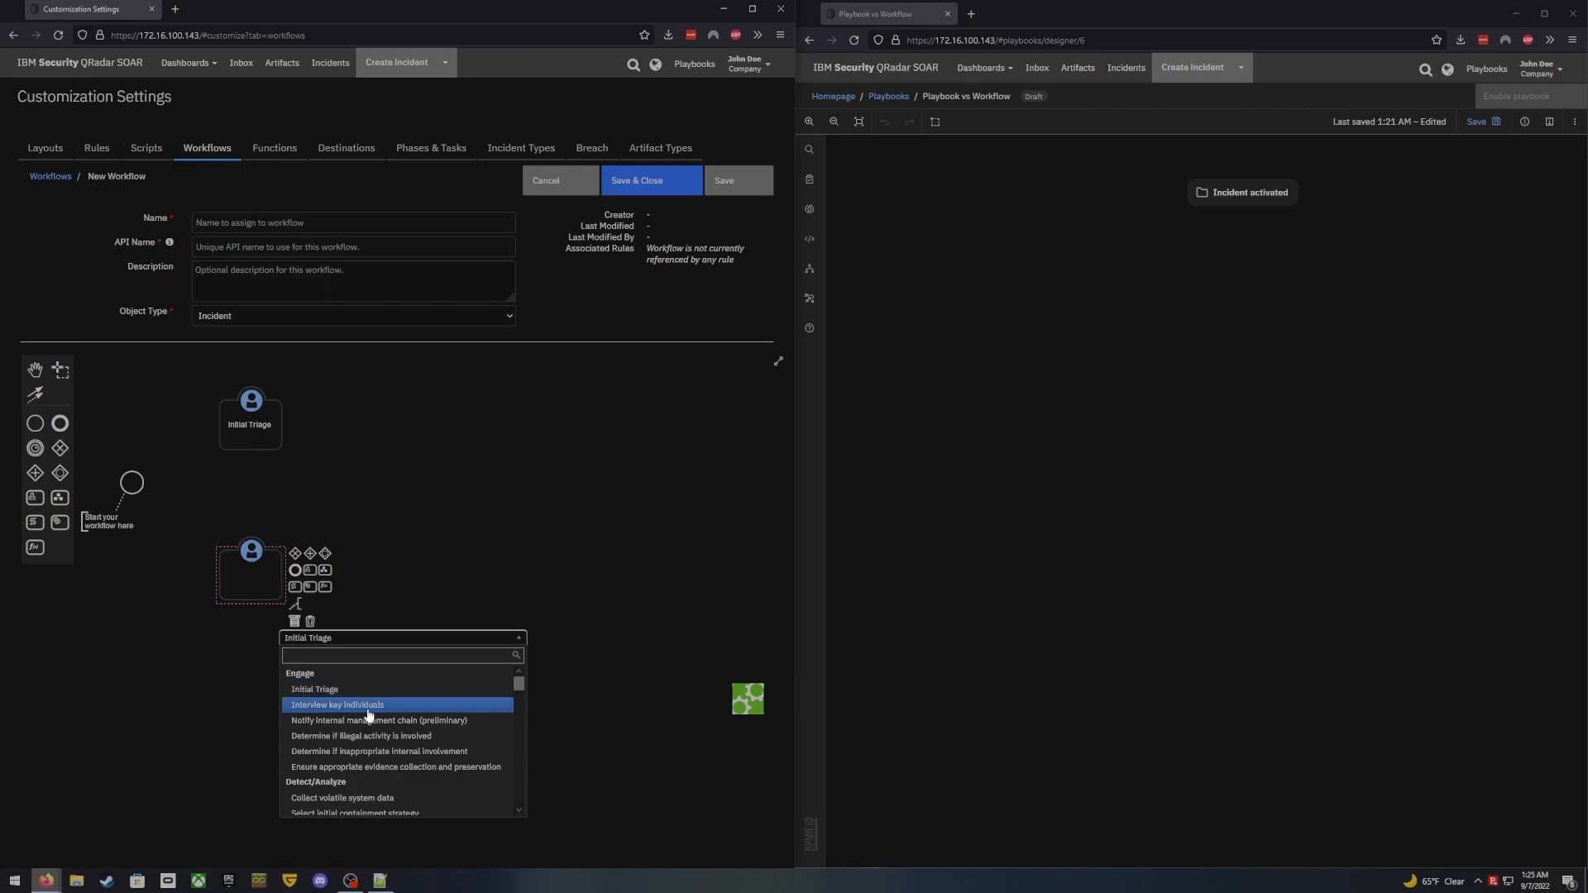
click(334, 706)
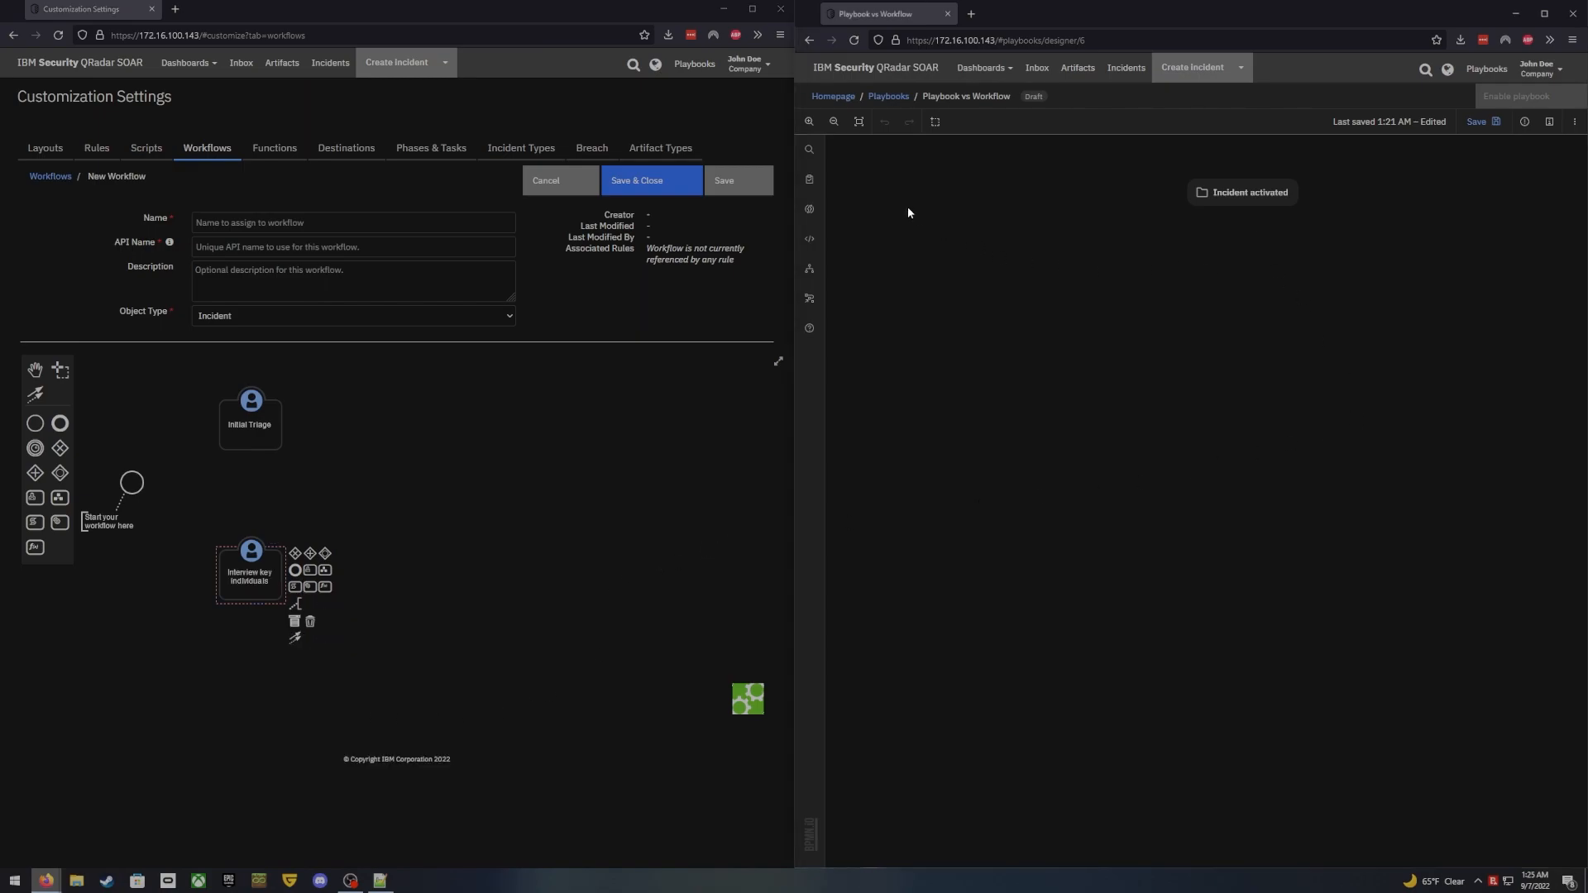
Add the Engage tasks Initial Triage and Interview key individuals side by side in the playbook and connect Incident activated to both
click(810, 183)
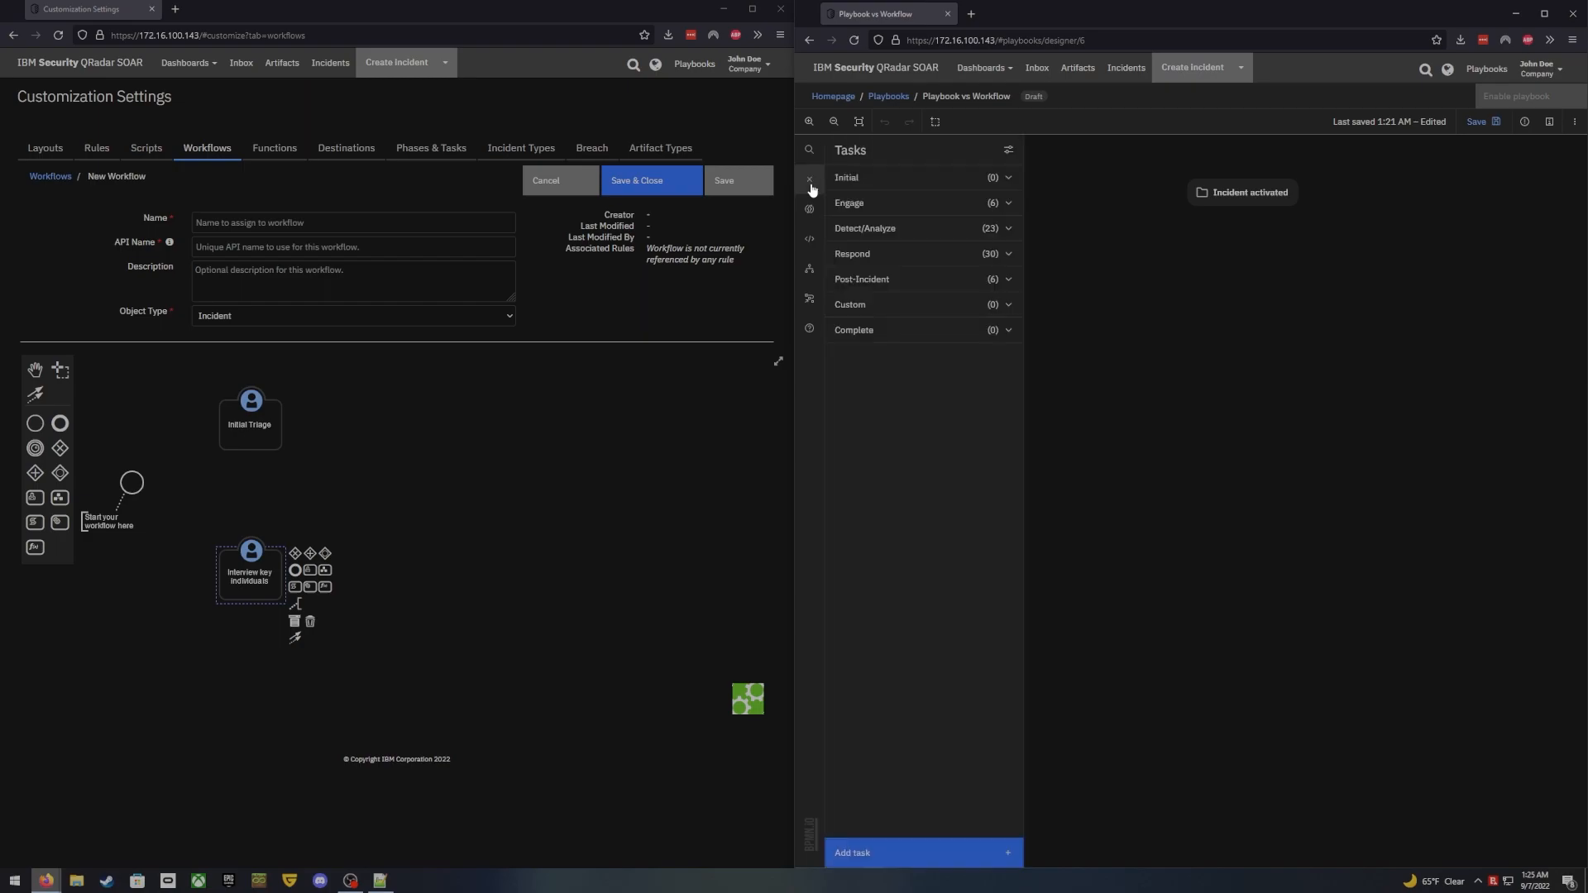
click(1014, 207)
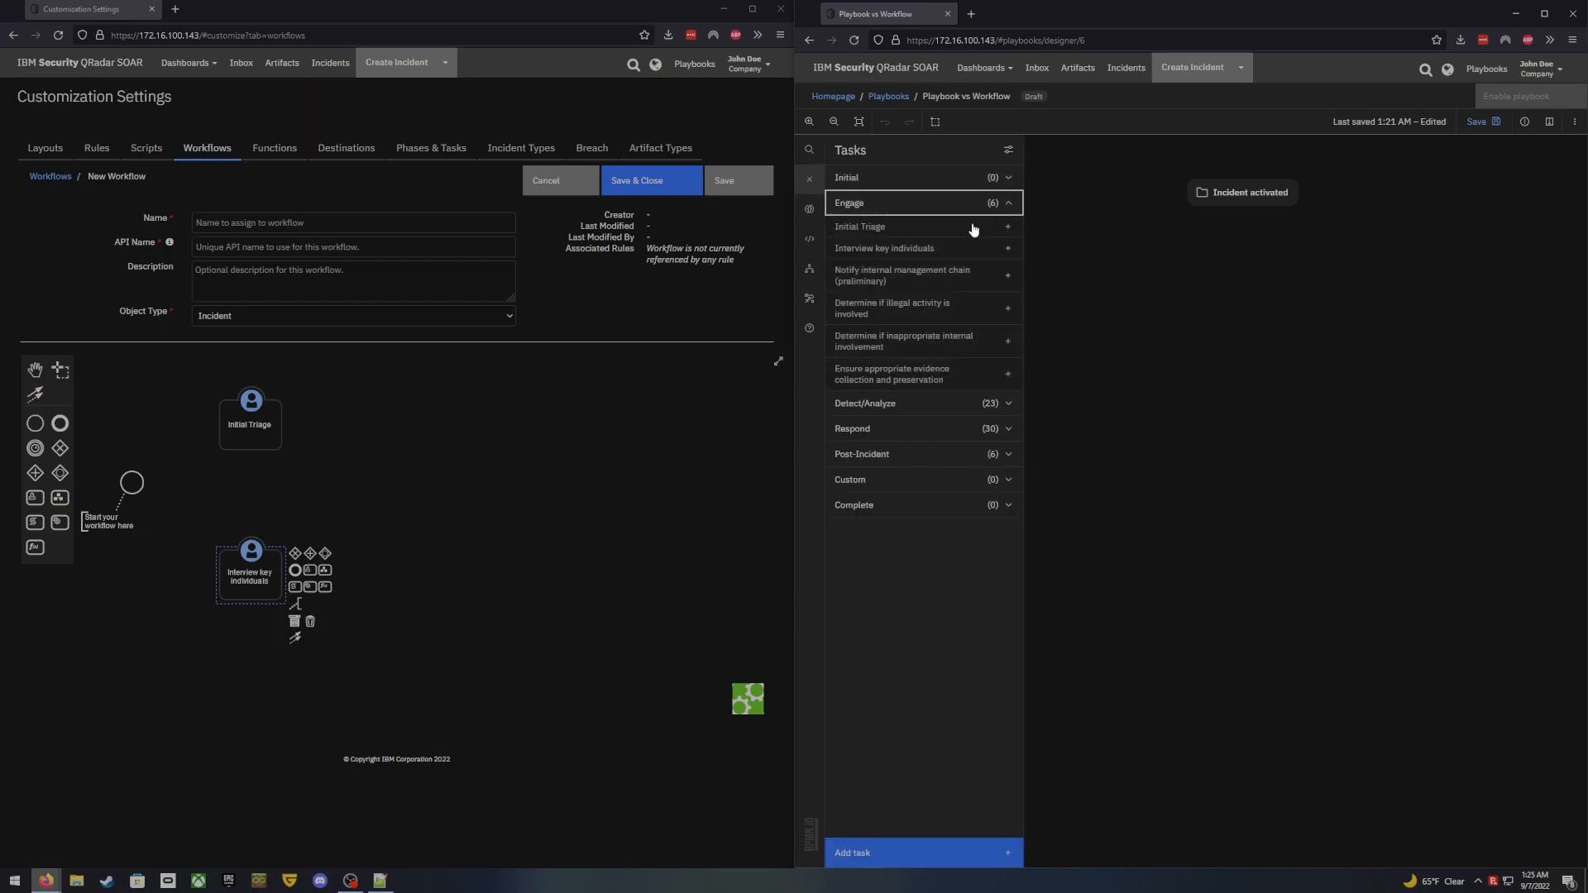
click(1007, 226)
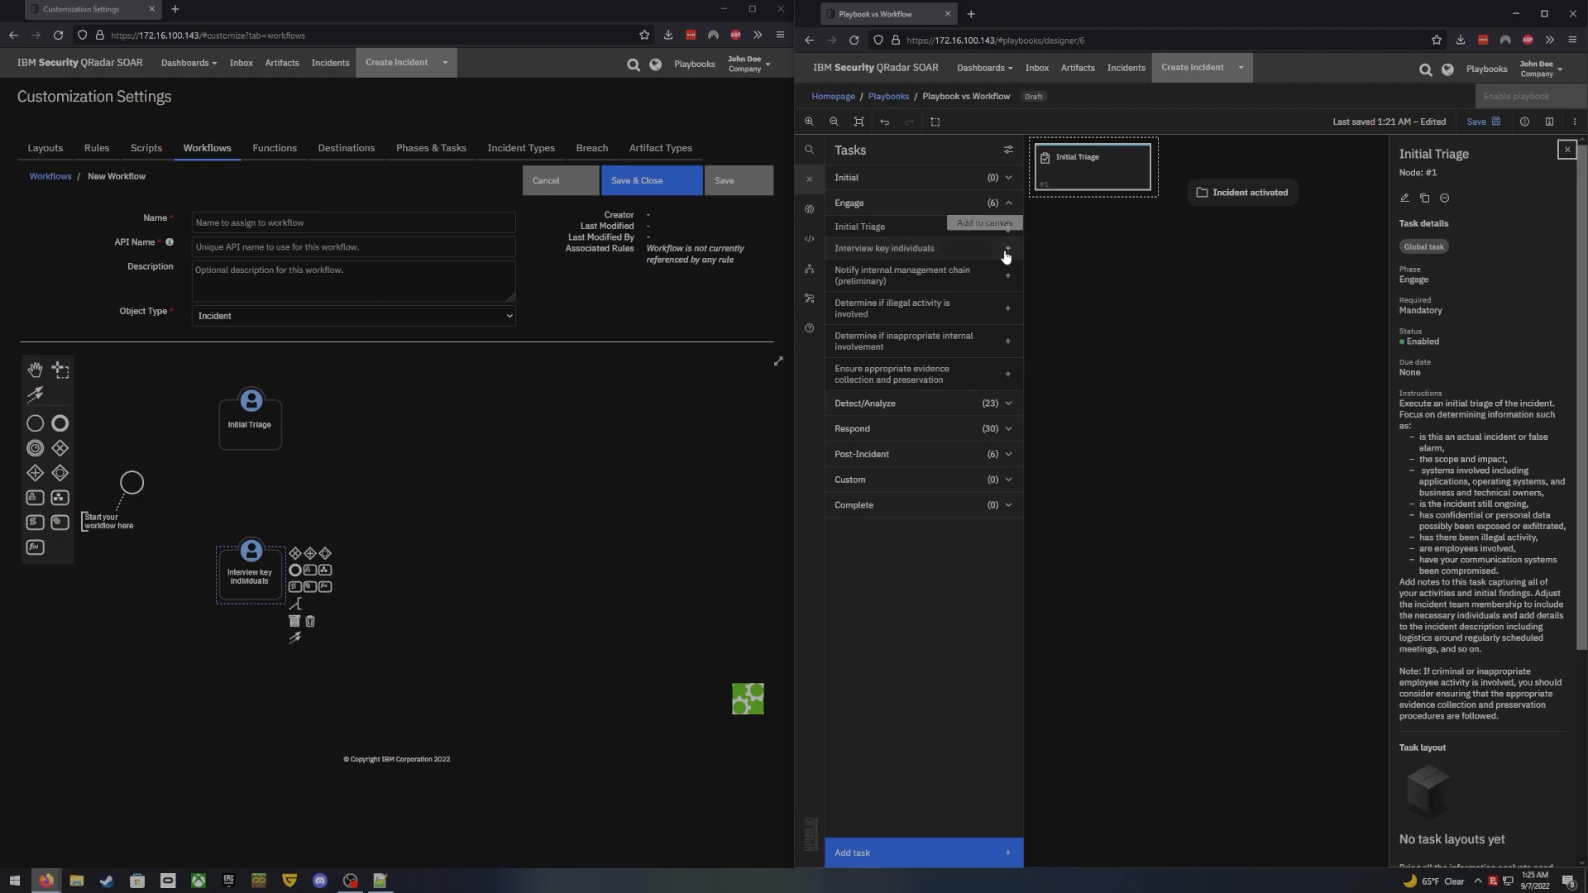
click(1007, 248)
drag(1109, 176, 1359, 315)
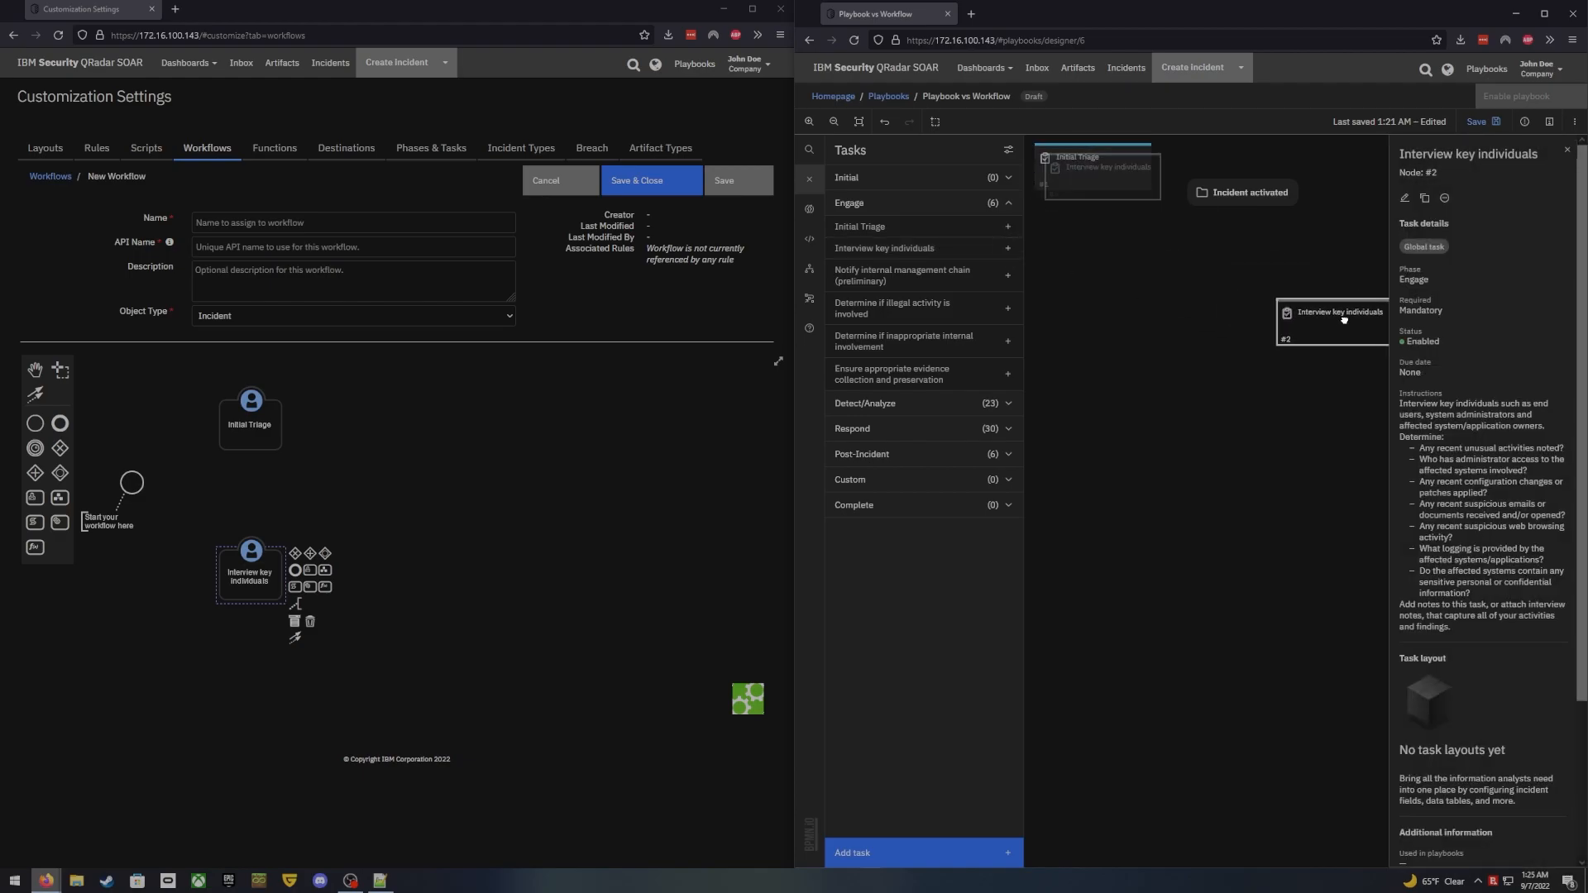
drag(1104, 178, 1153, 331)
click(1114, 230)
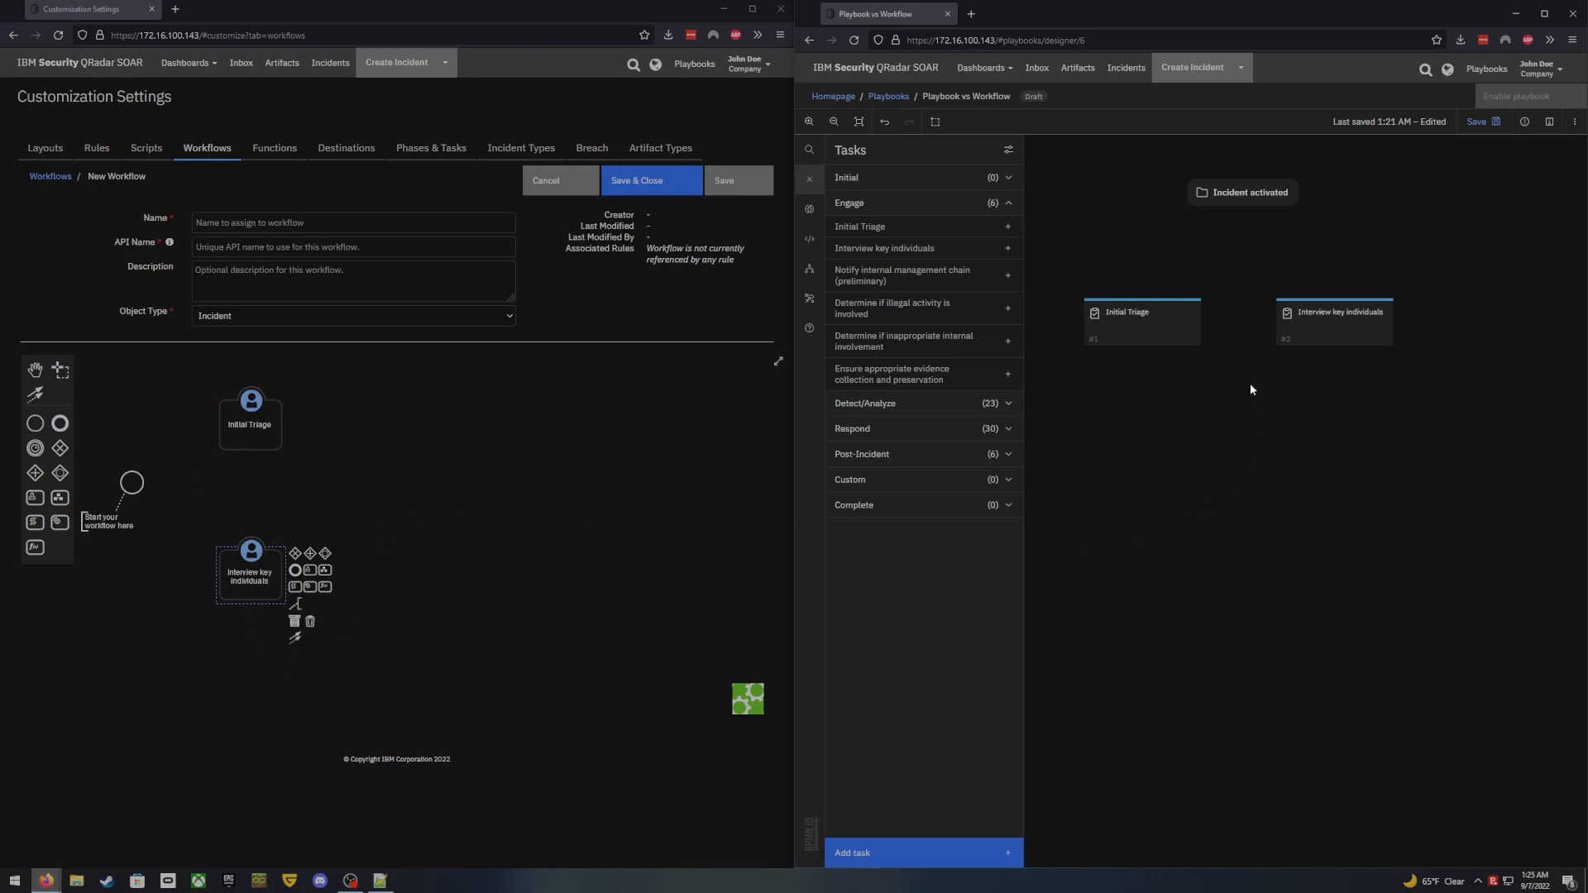
drag(1242, 210, 1169, 297)
drag(1247, 213, 1352, 308)
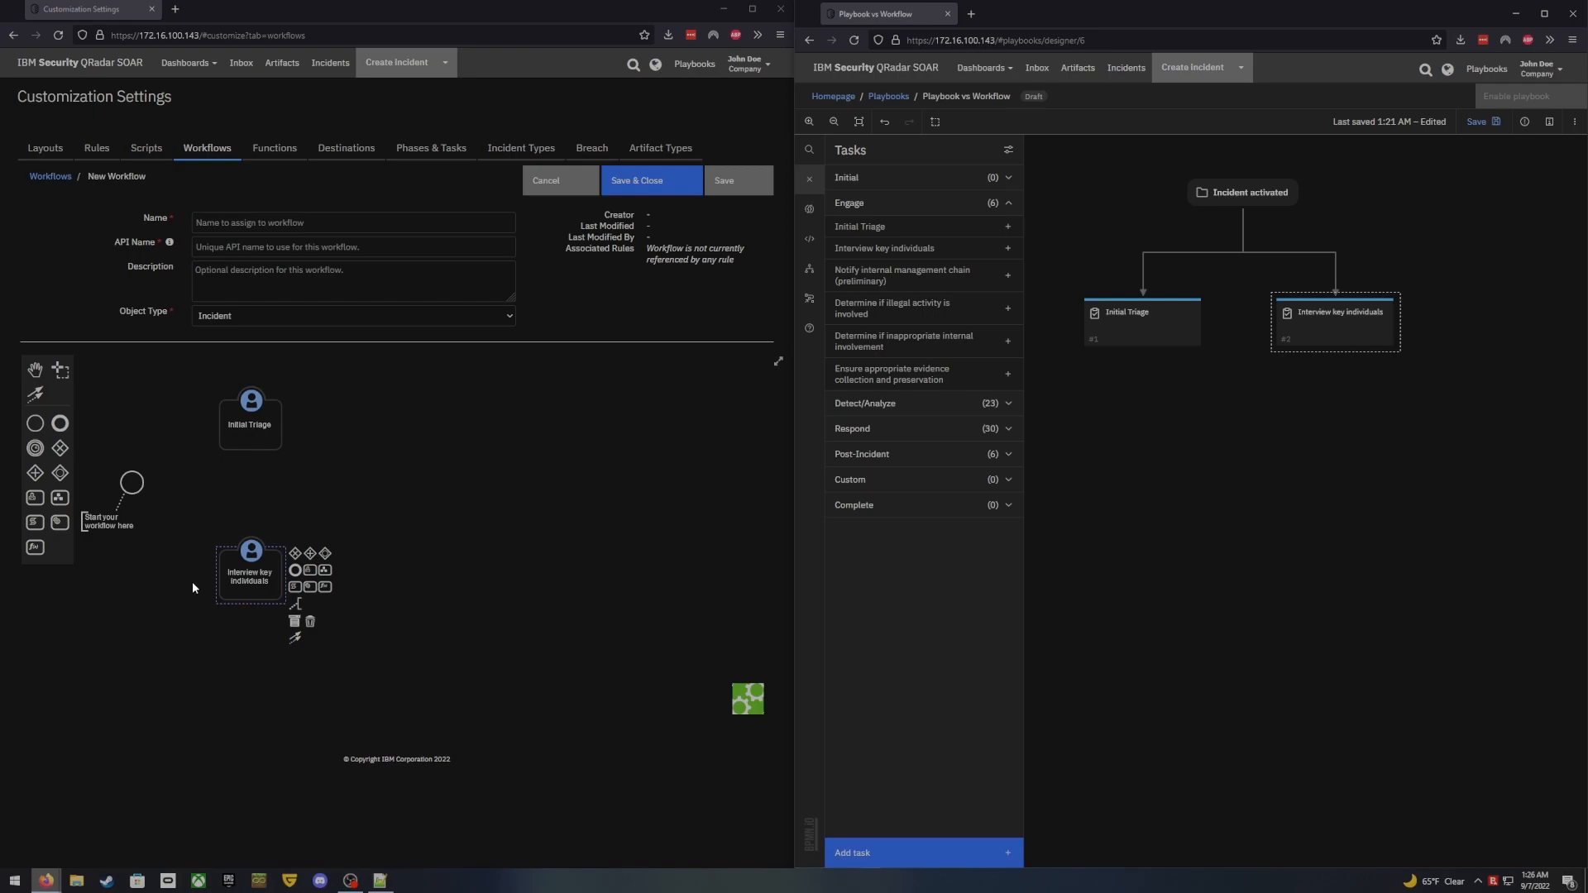
Add a parallel gateway after the workflow's start event and connect the start through it to both user tasks
drag(61, 483, 191, 489)
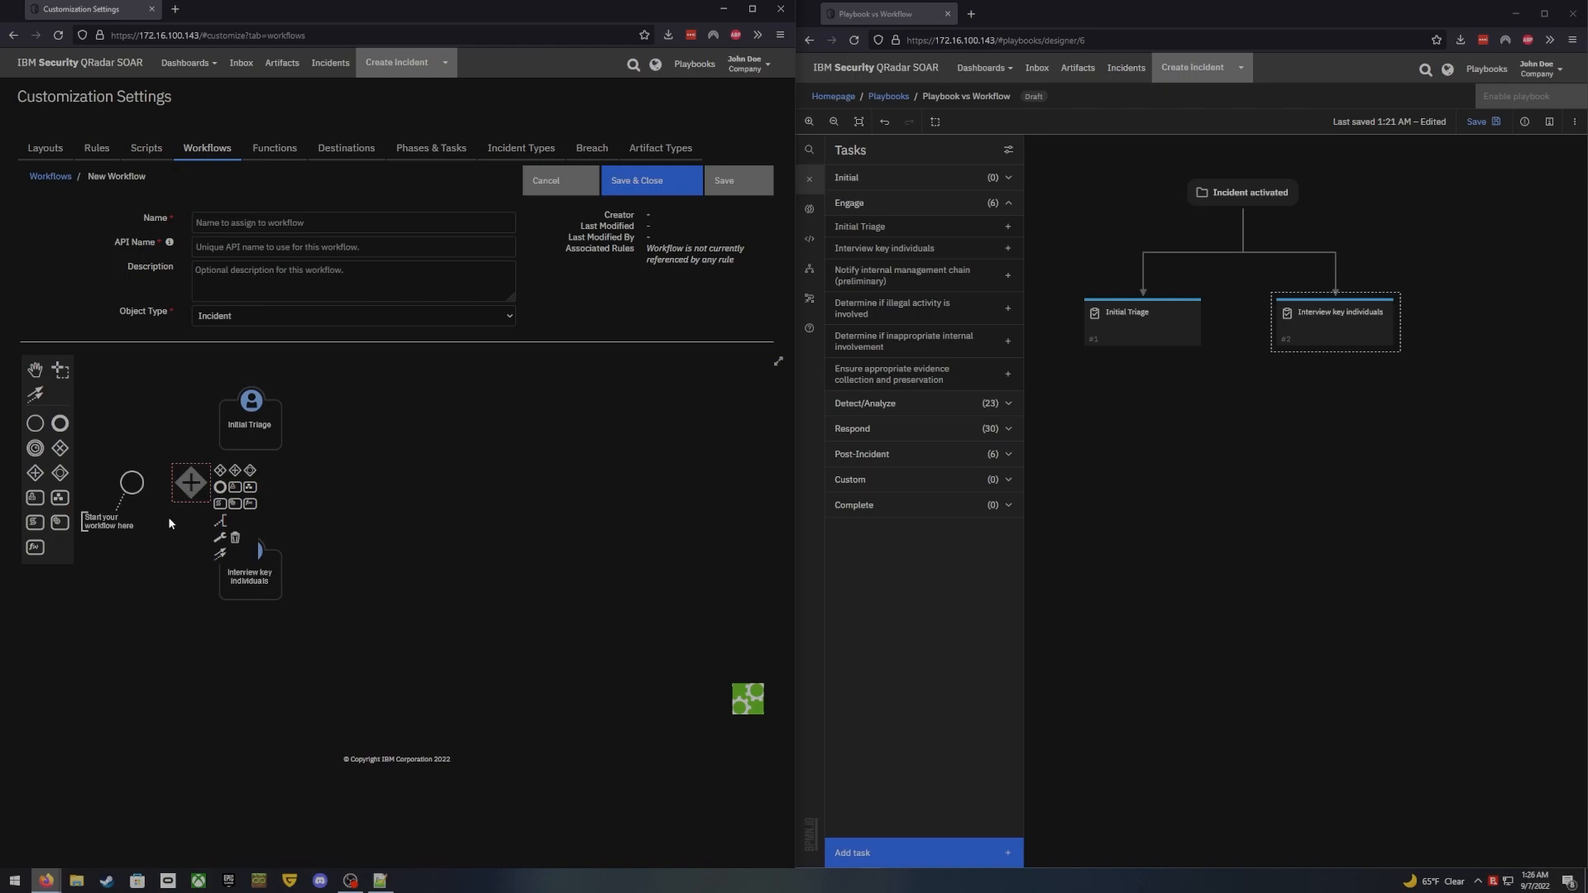
click(143, 483)
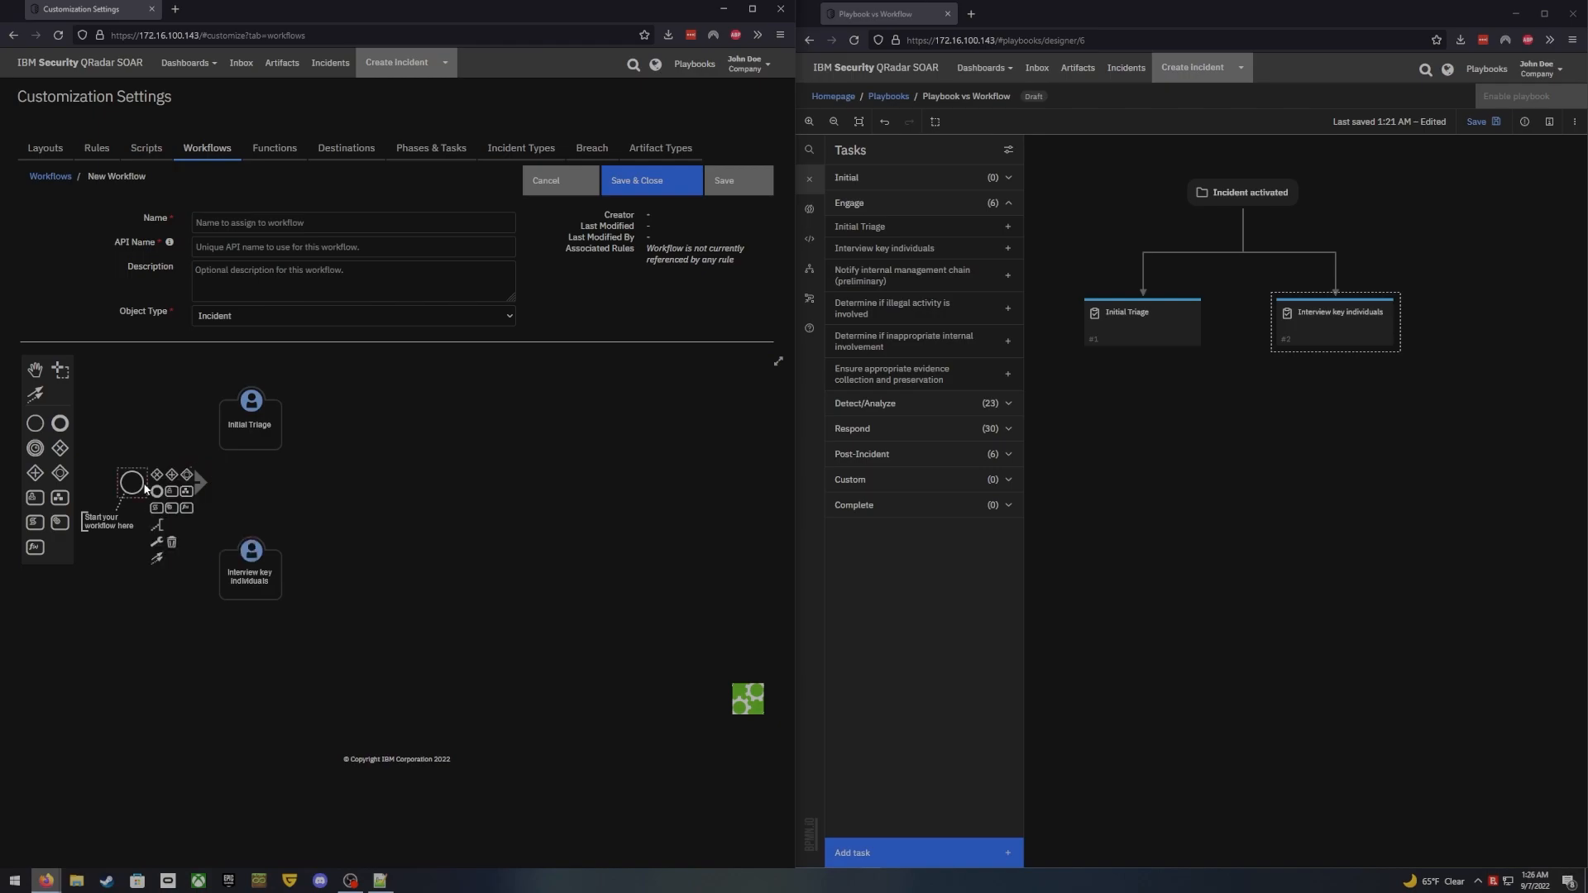
drag(162, 554, 193, 485)
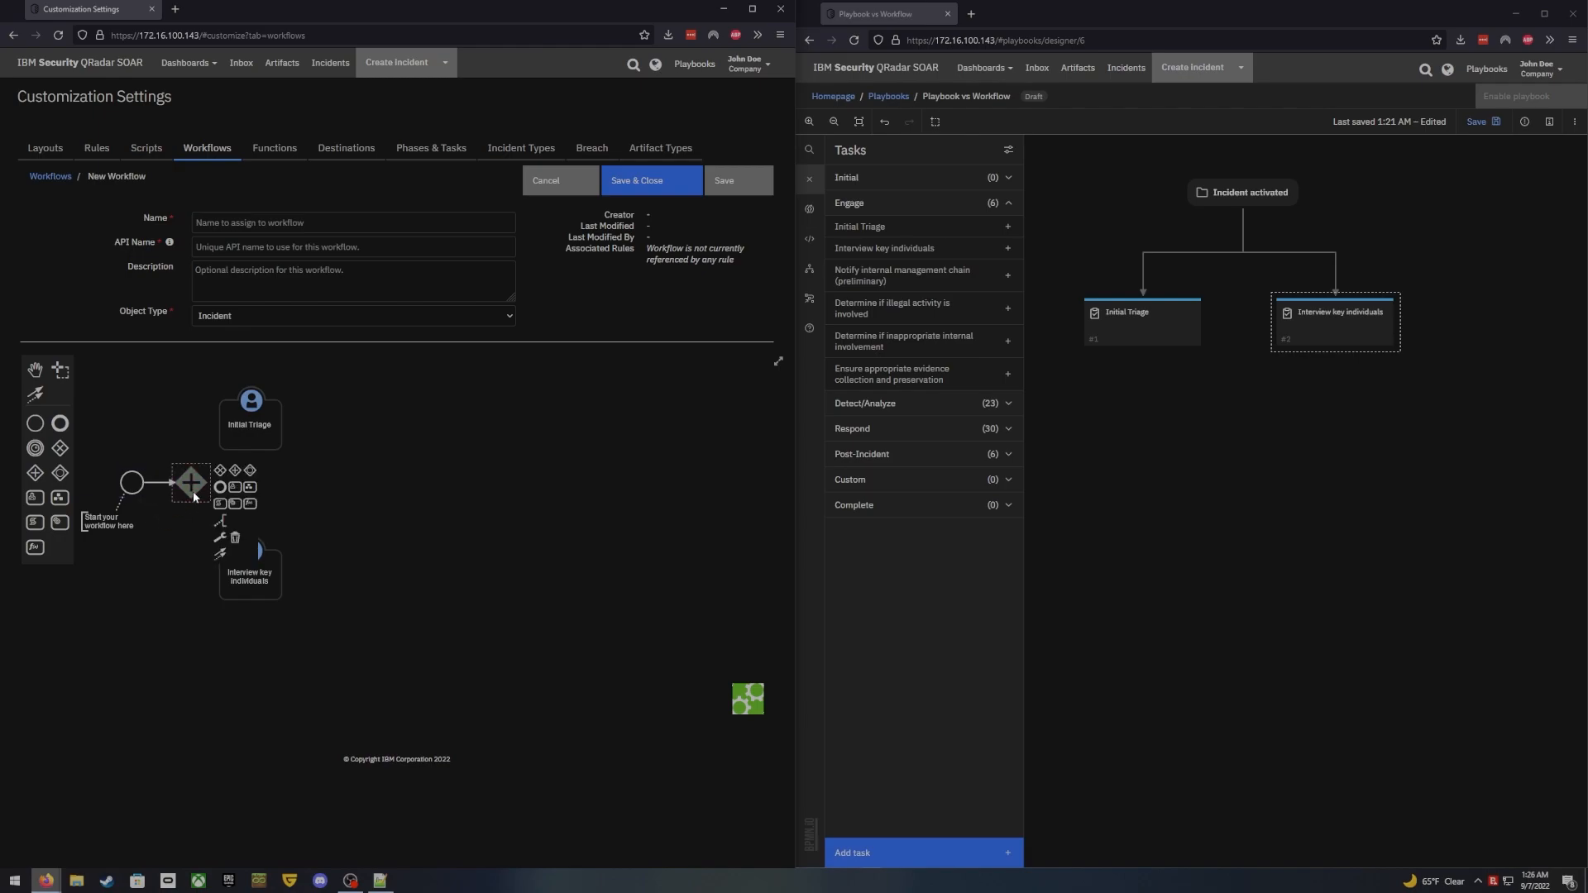
click(196, 485)
click(197, 487)
drag(220, 553, 245, 430)
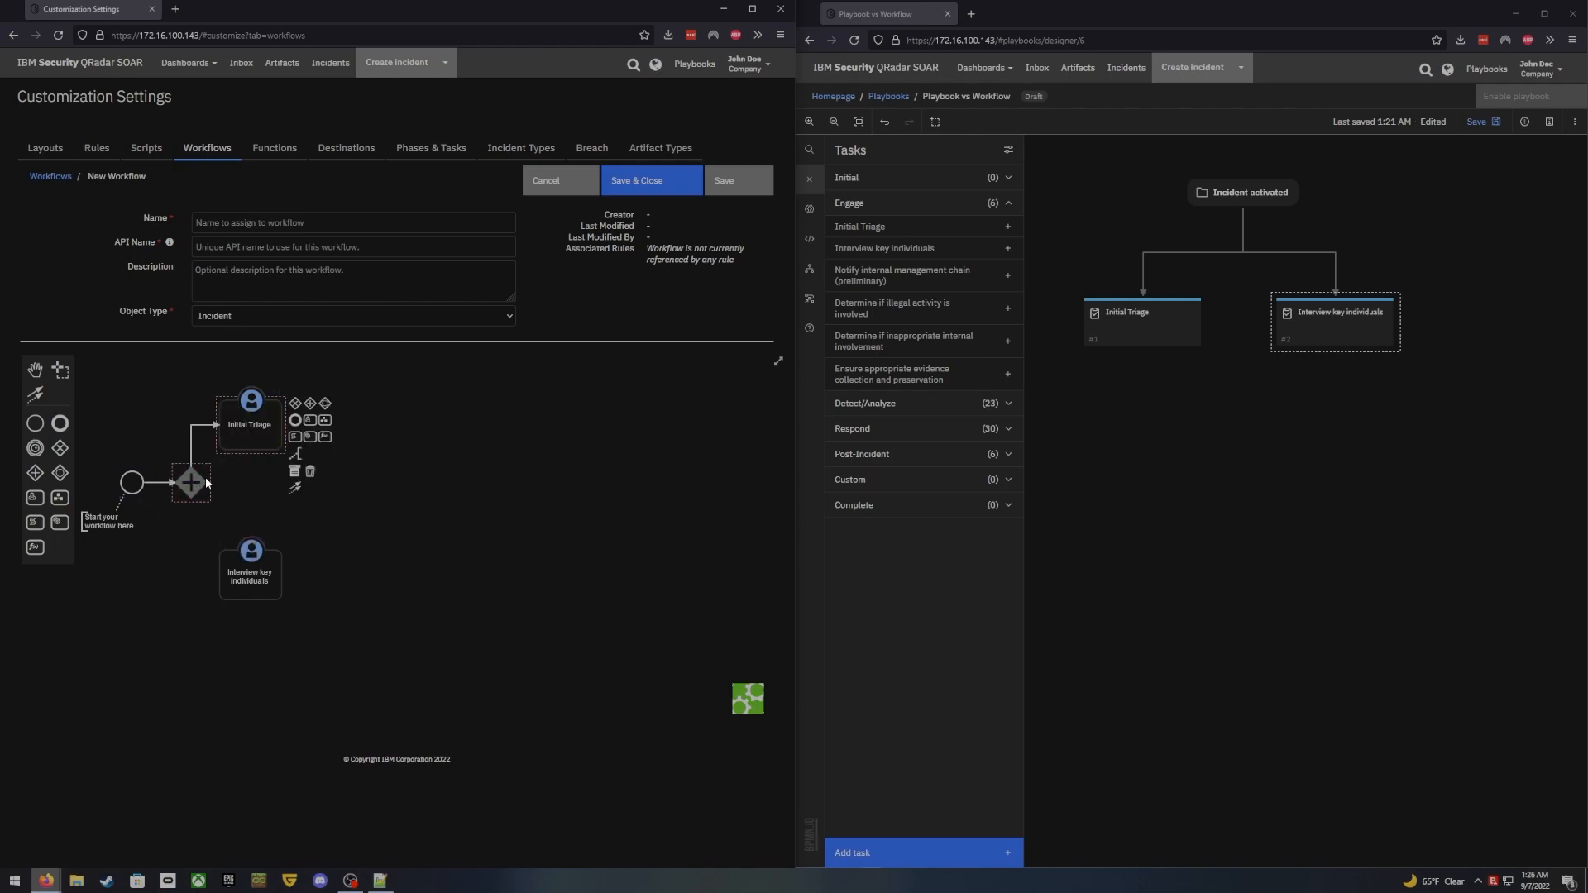
click(197, 495)
drag(219, 546, 238, 582)
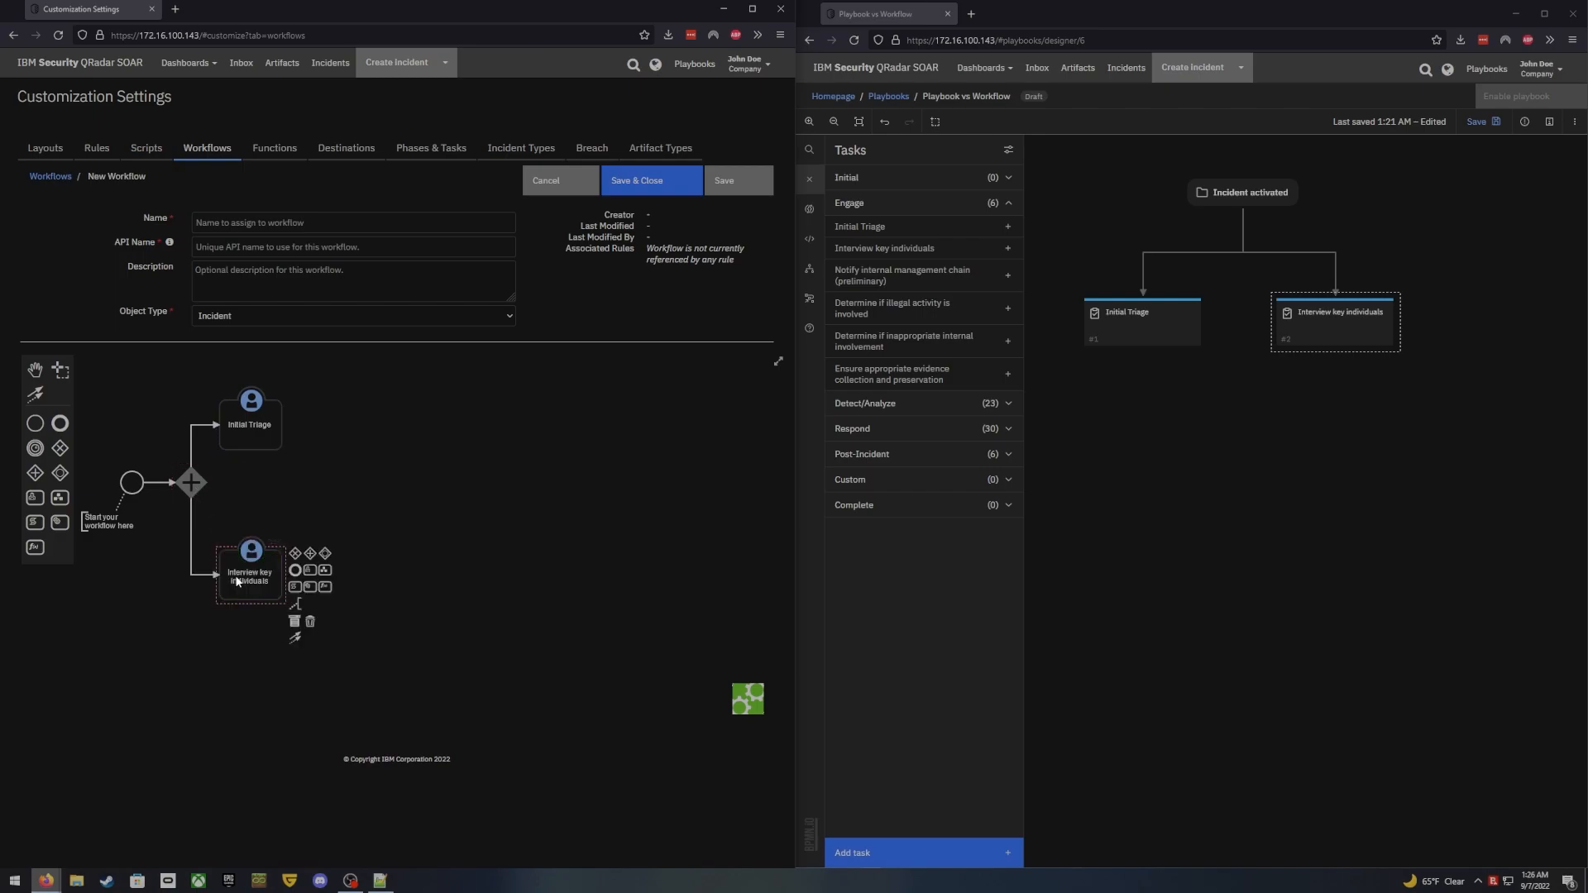
click(449, 459)
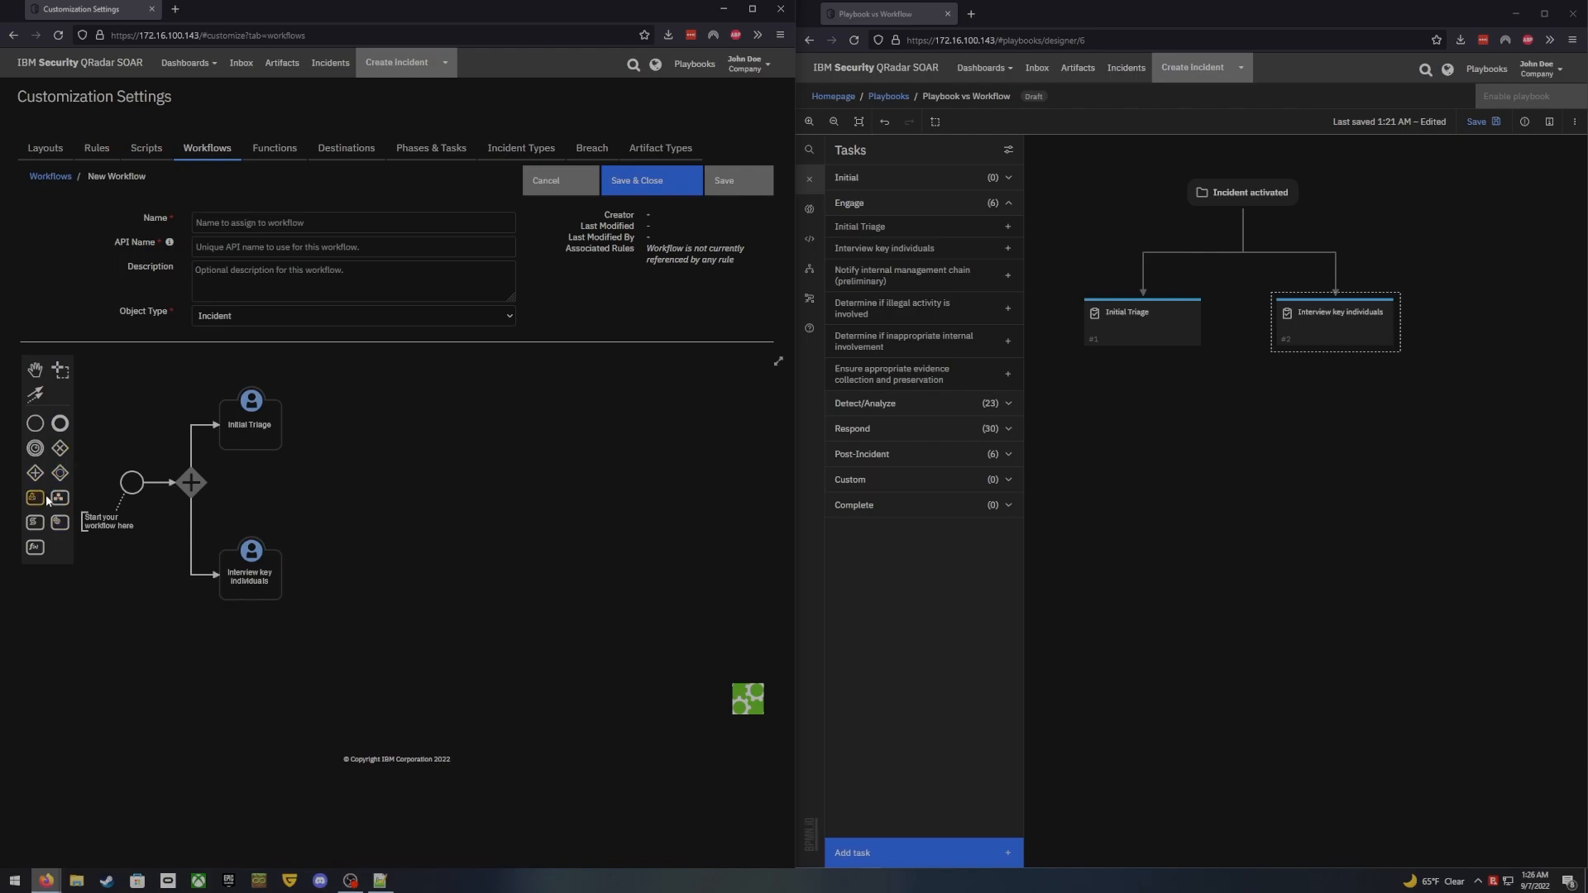
Place a Data Table Utils: Add Row function in the workflow, well beyond the two user tasks
drag(34, 547, 533, 498)
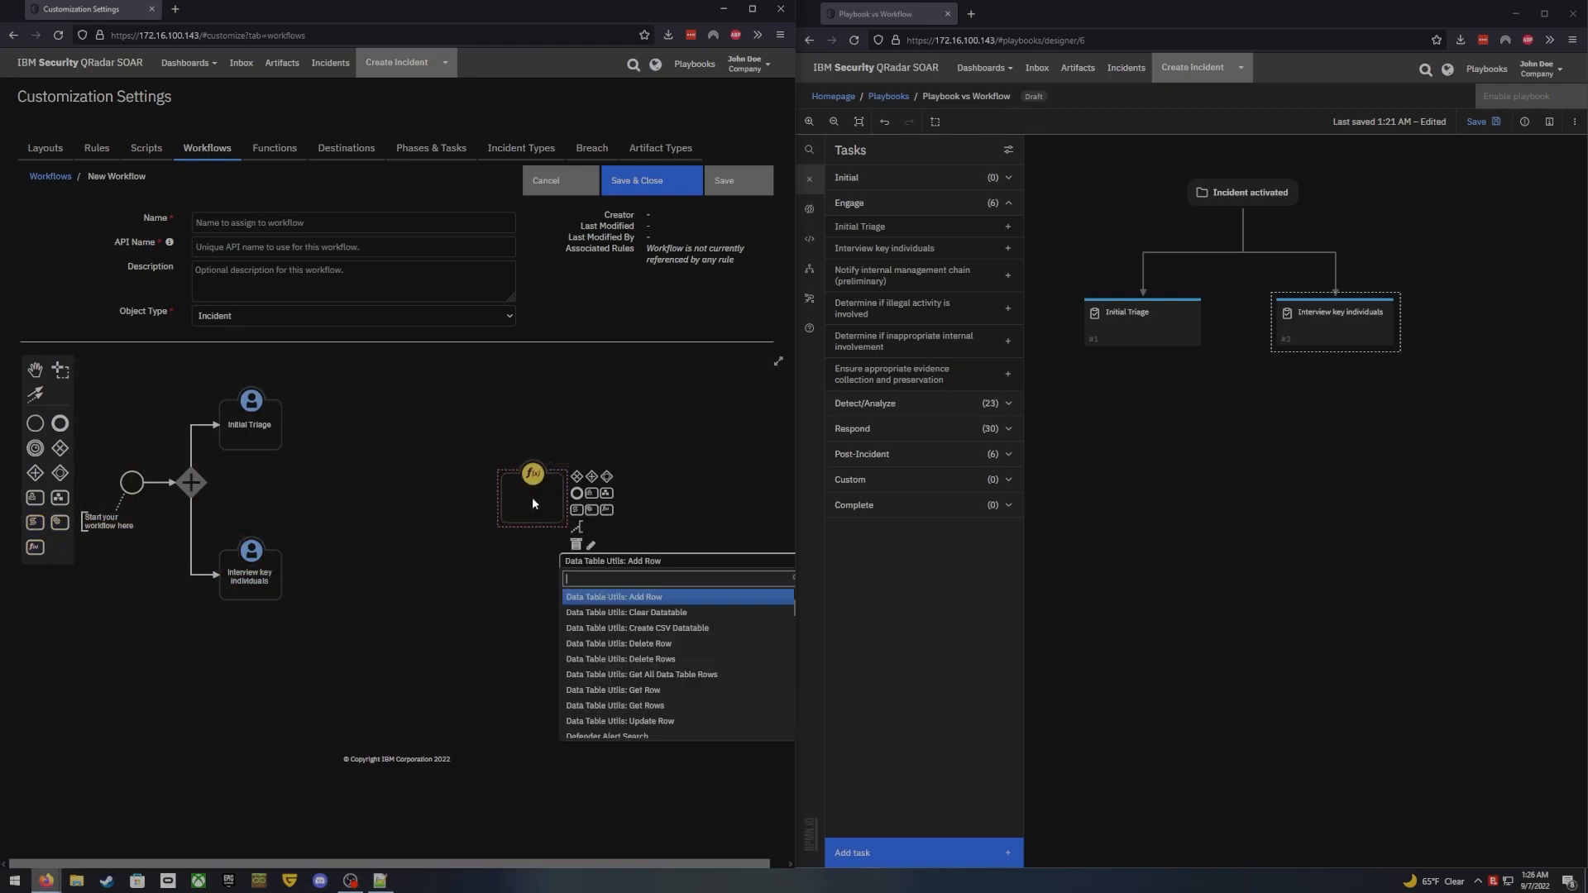
click(647, 597)
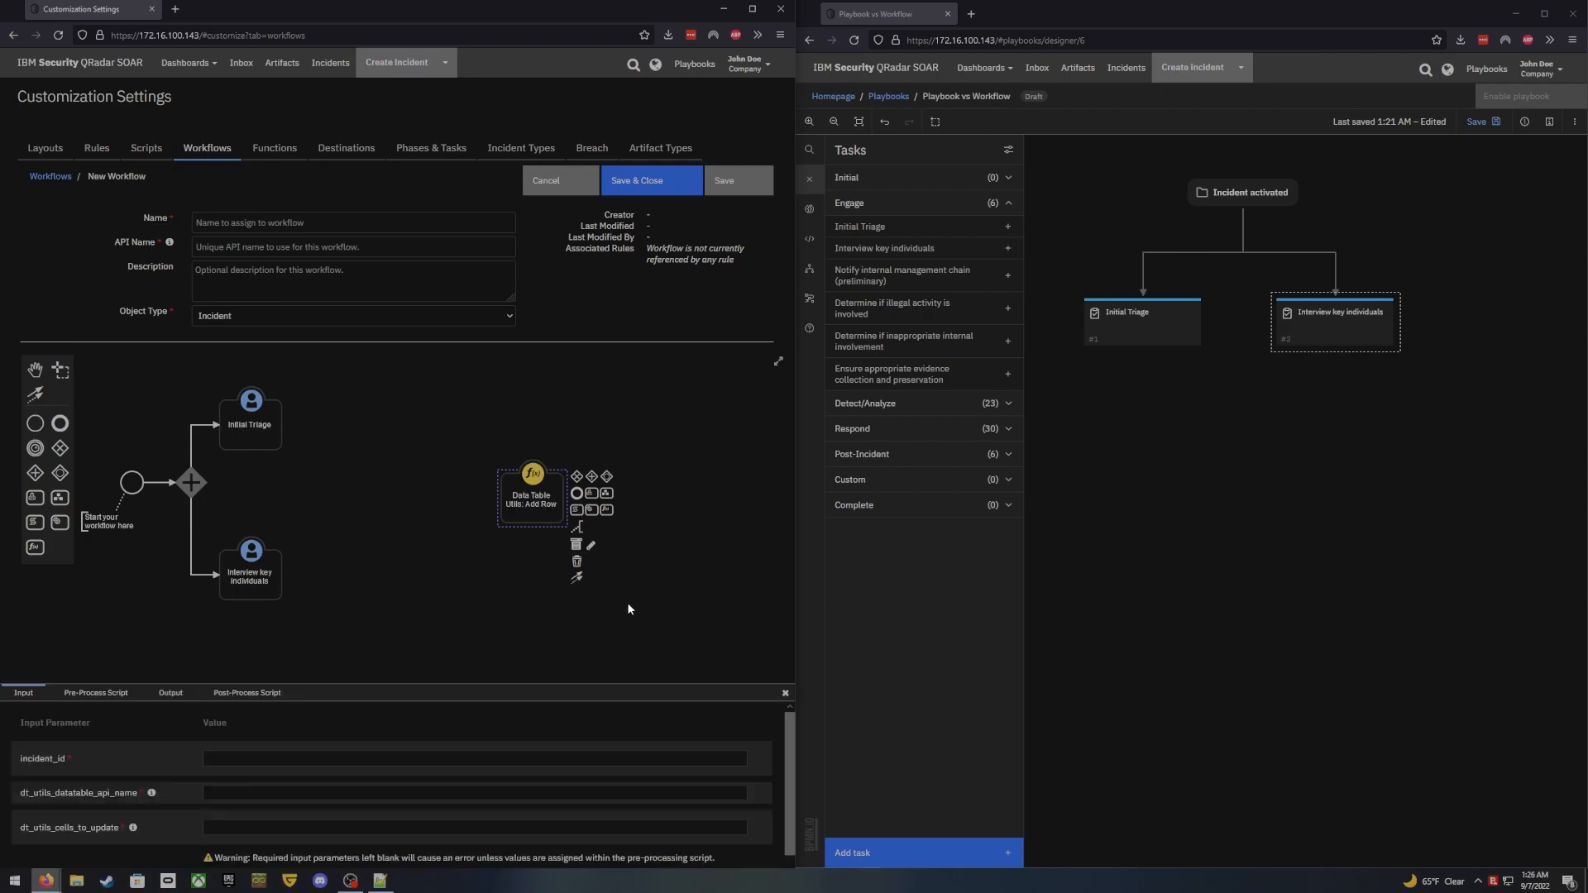
click(464, 570)
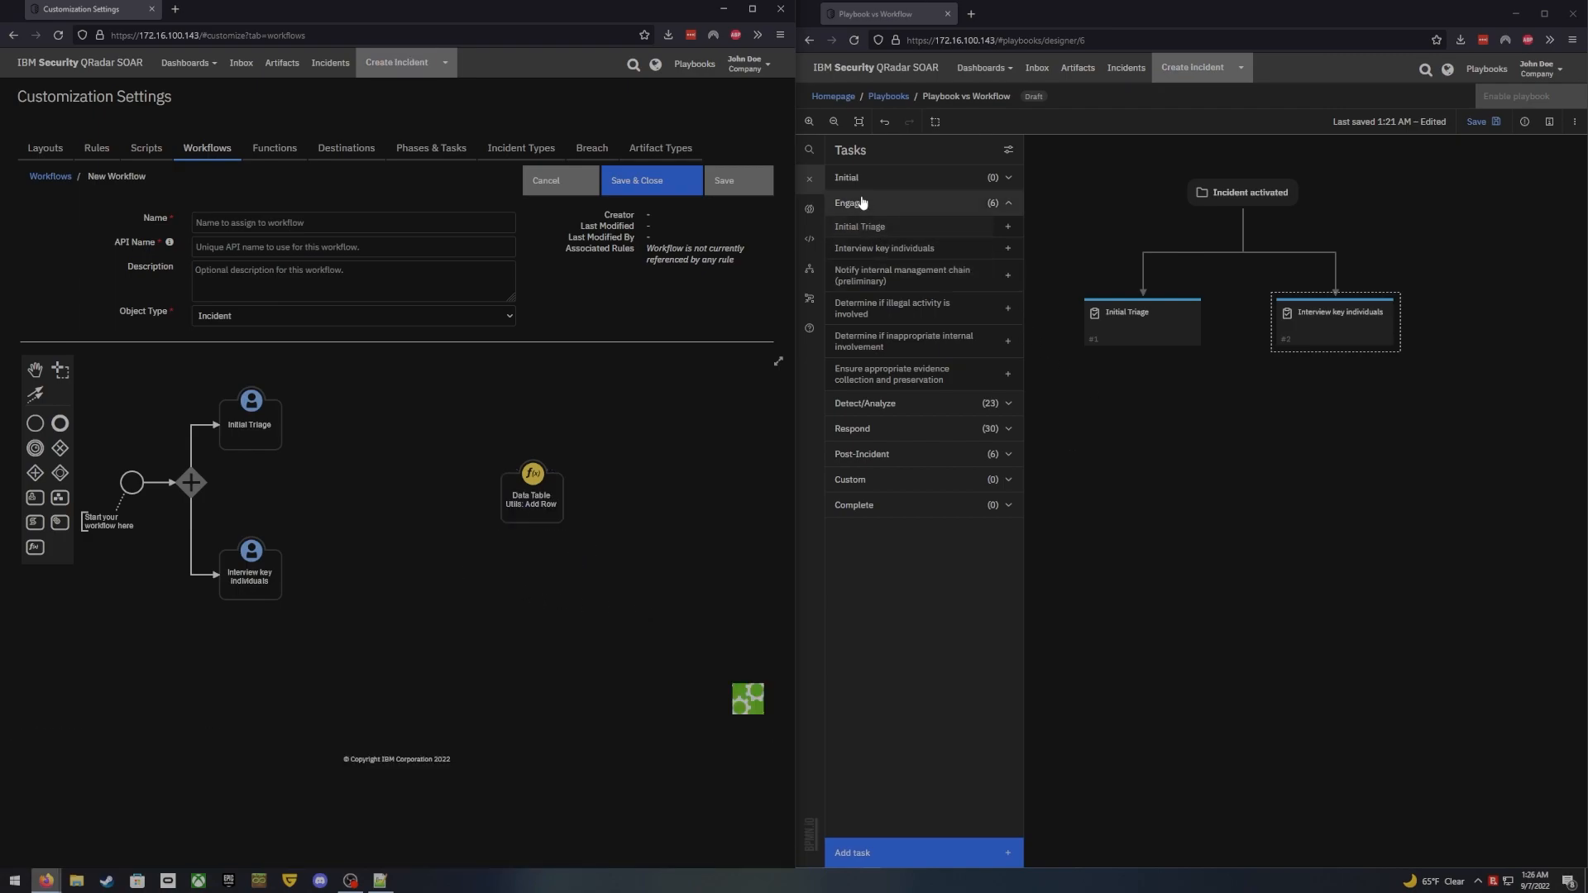
Add the Datatable Utilities function Data Table Utils: Add Row to the playbook, centred below the two tasks
click(812, 211)
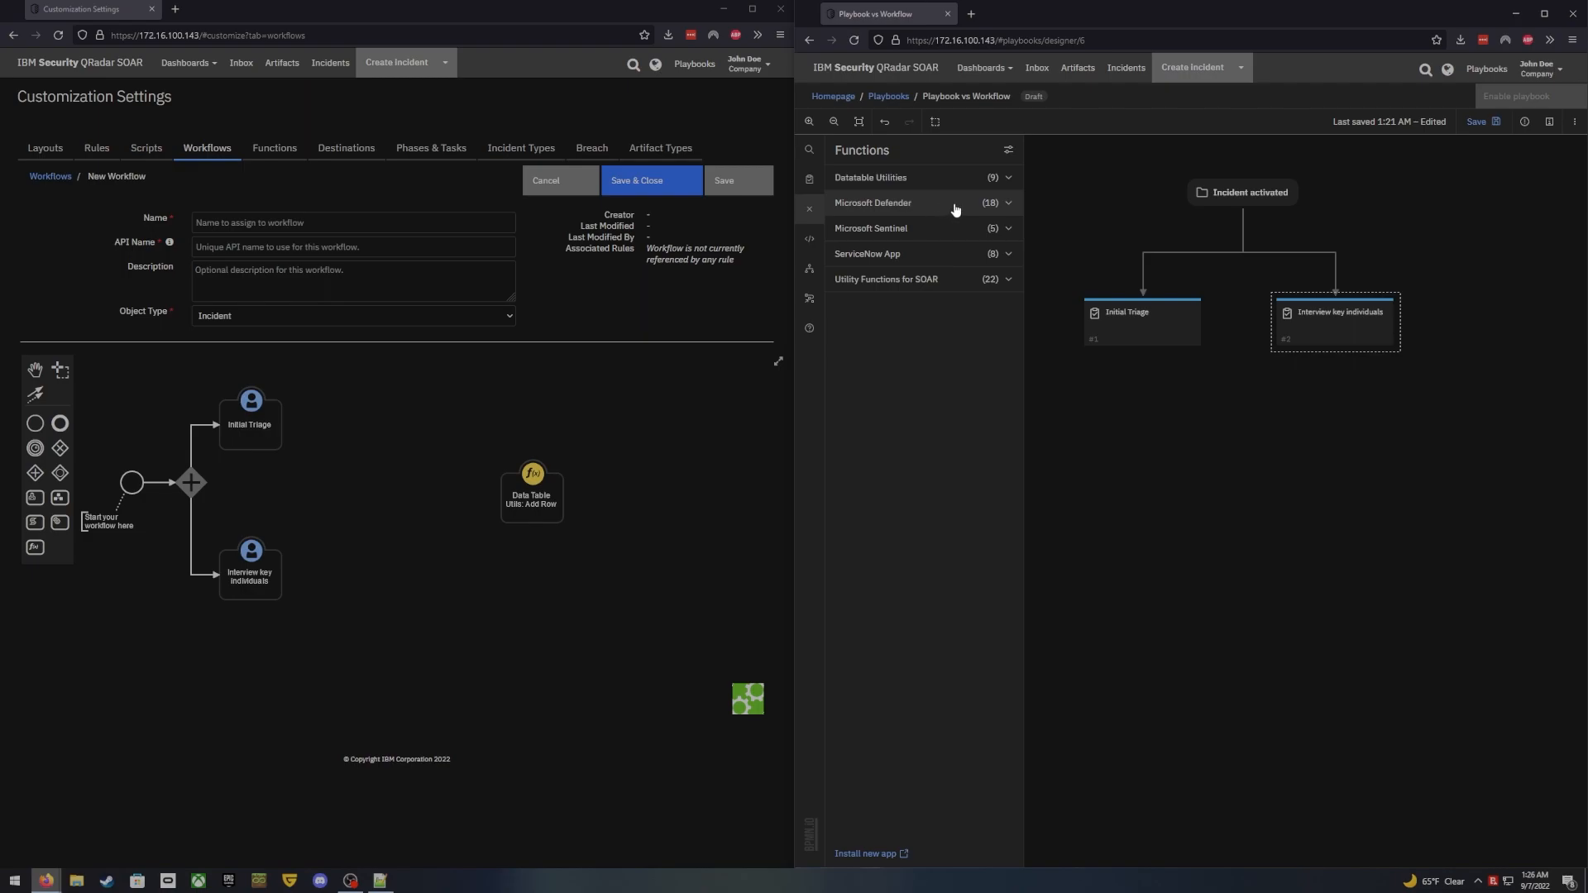
click(1011, 182)
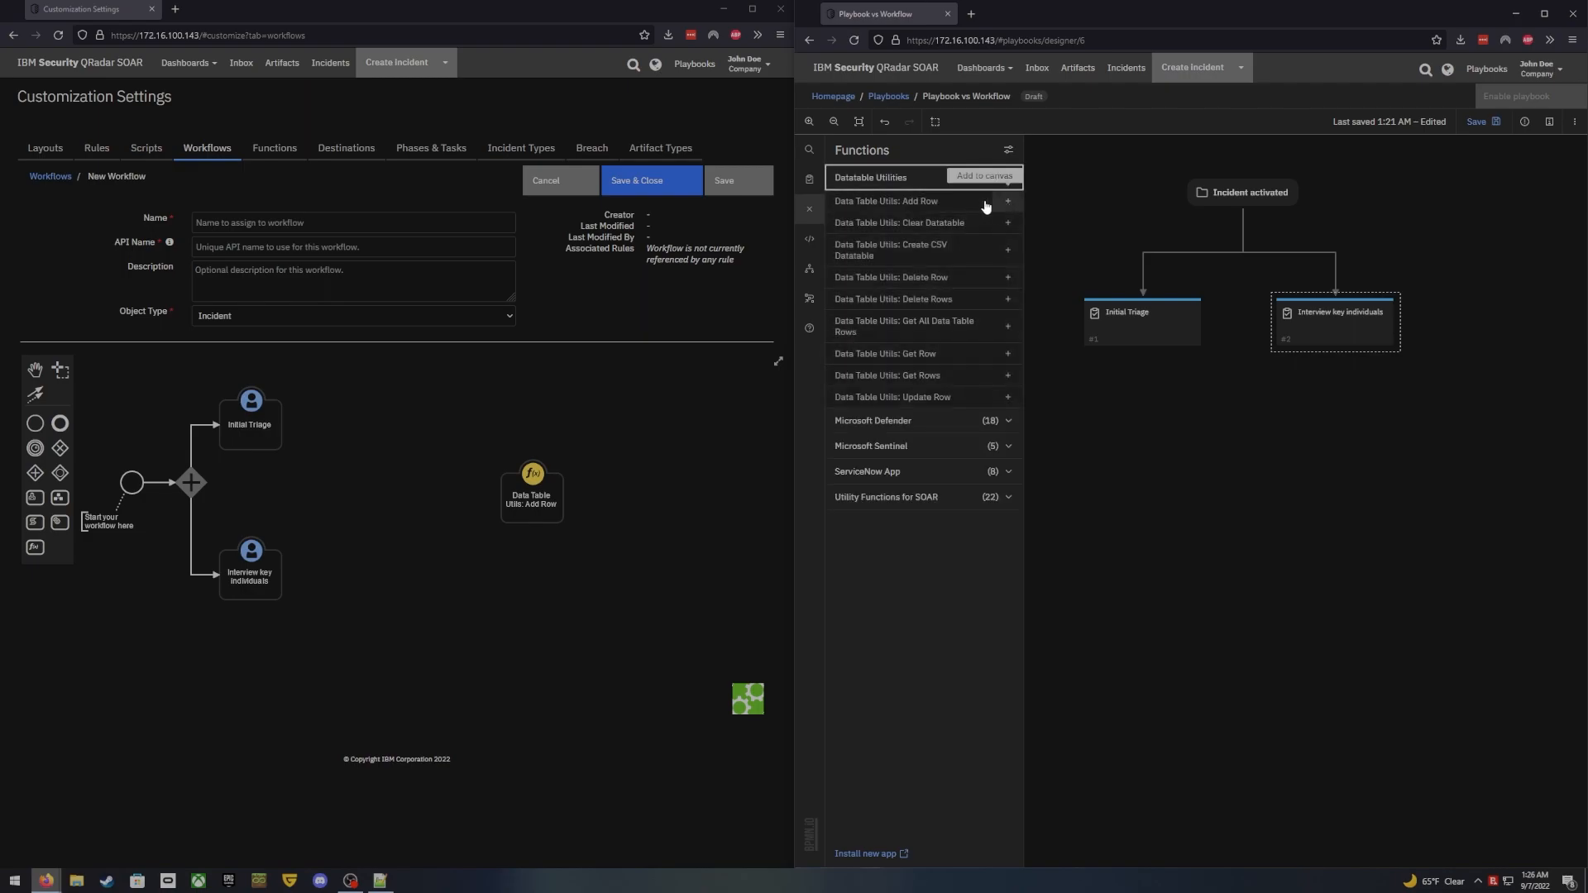
drag(1005, 202, 1077, 207)
drag(1238, 437, 1248, 530)
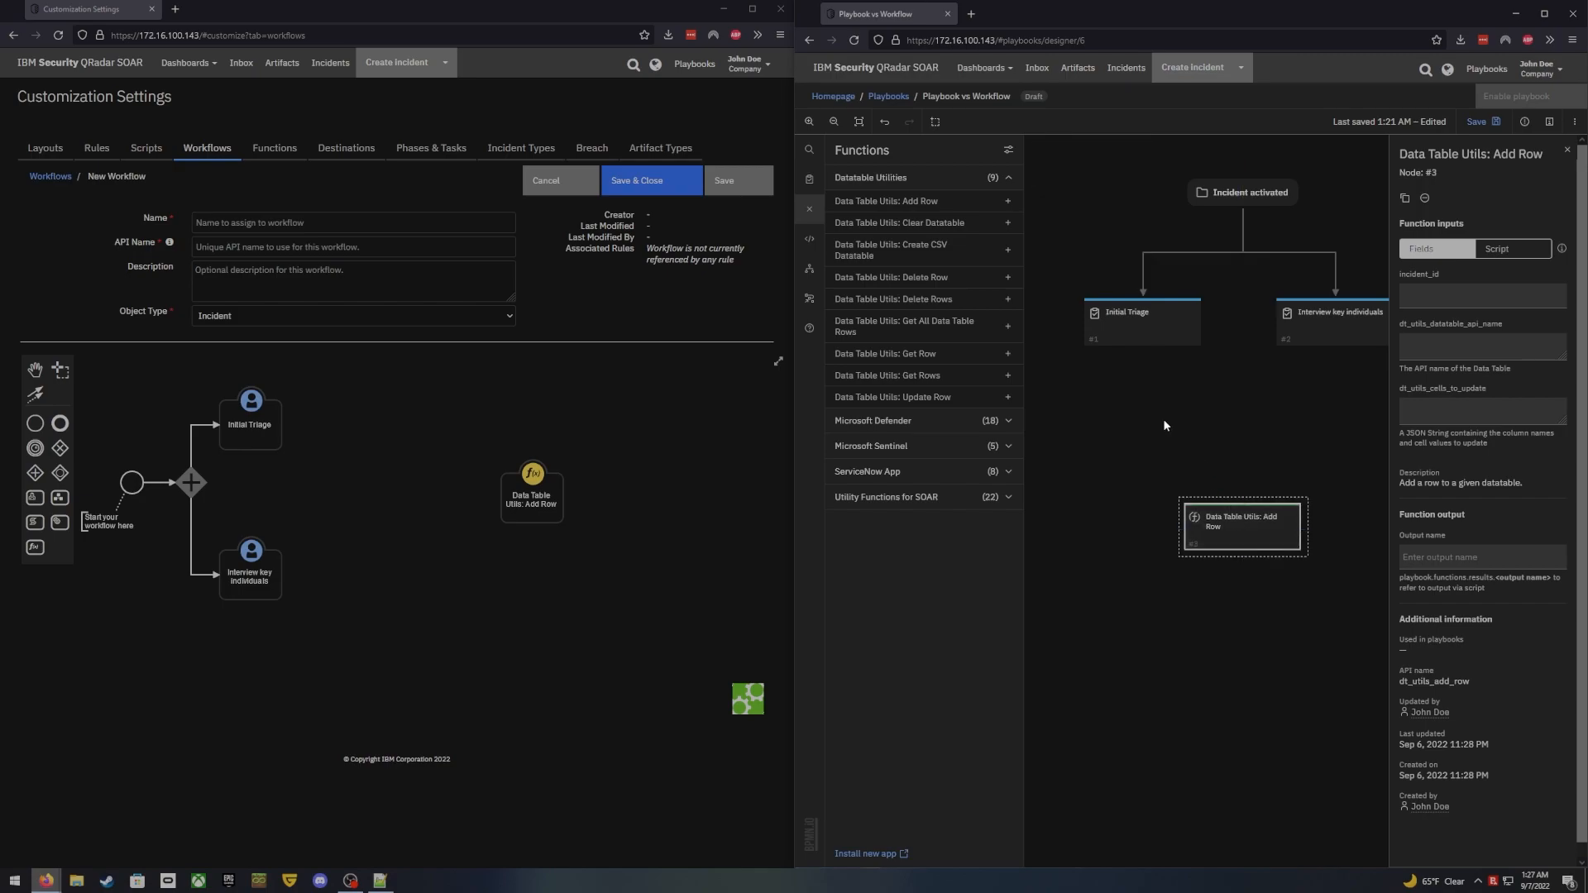
click(1161, 420)
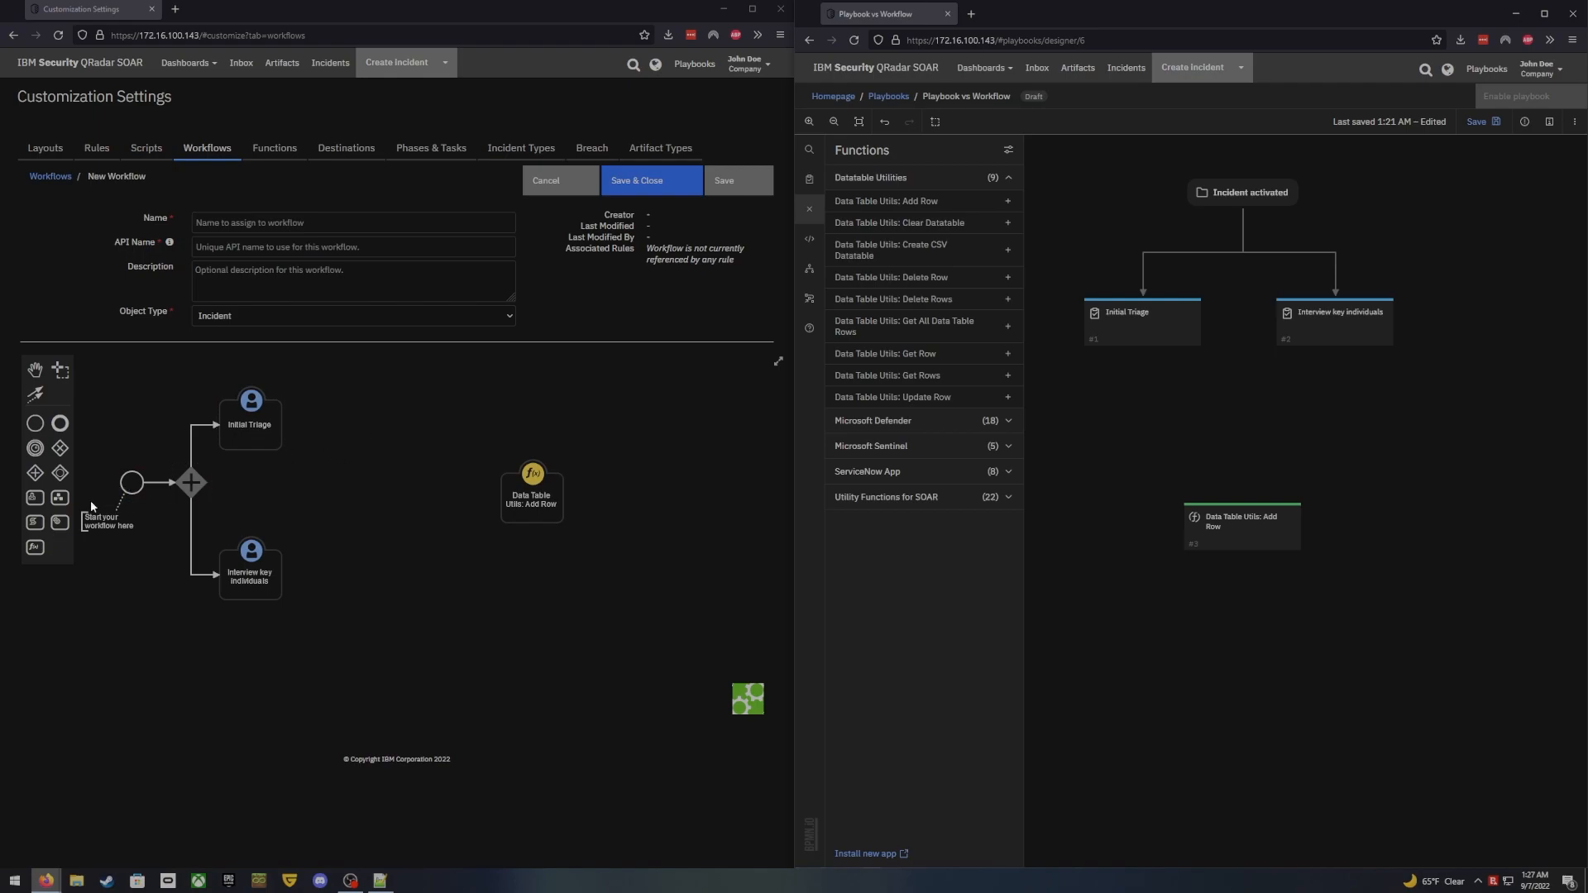
Join both workflow tasks in a second parallel gateway and connect that gateway to the Add Row function
drag(35, 473, 384, 490)
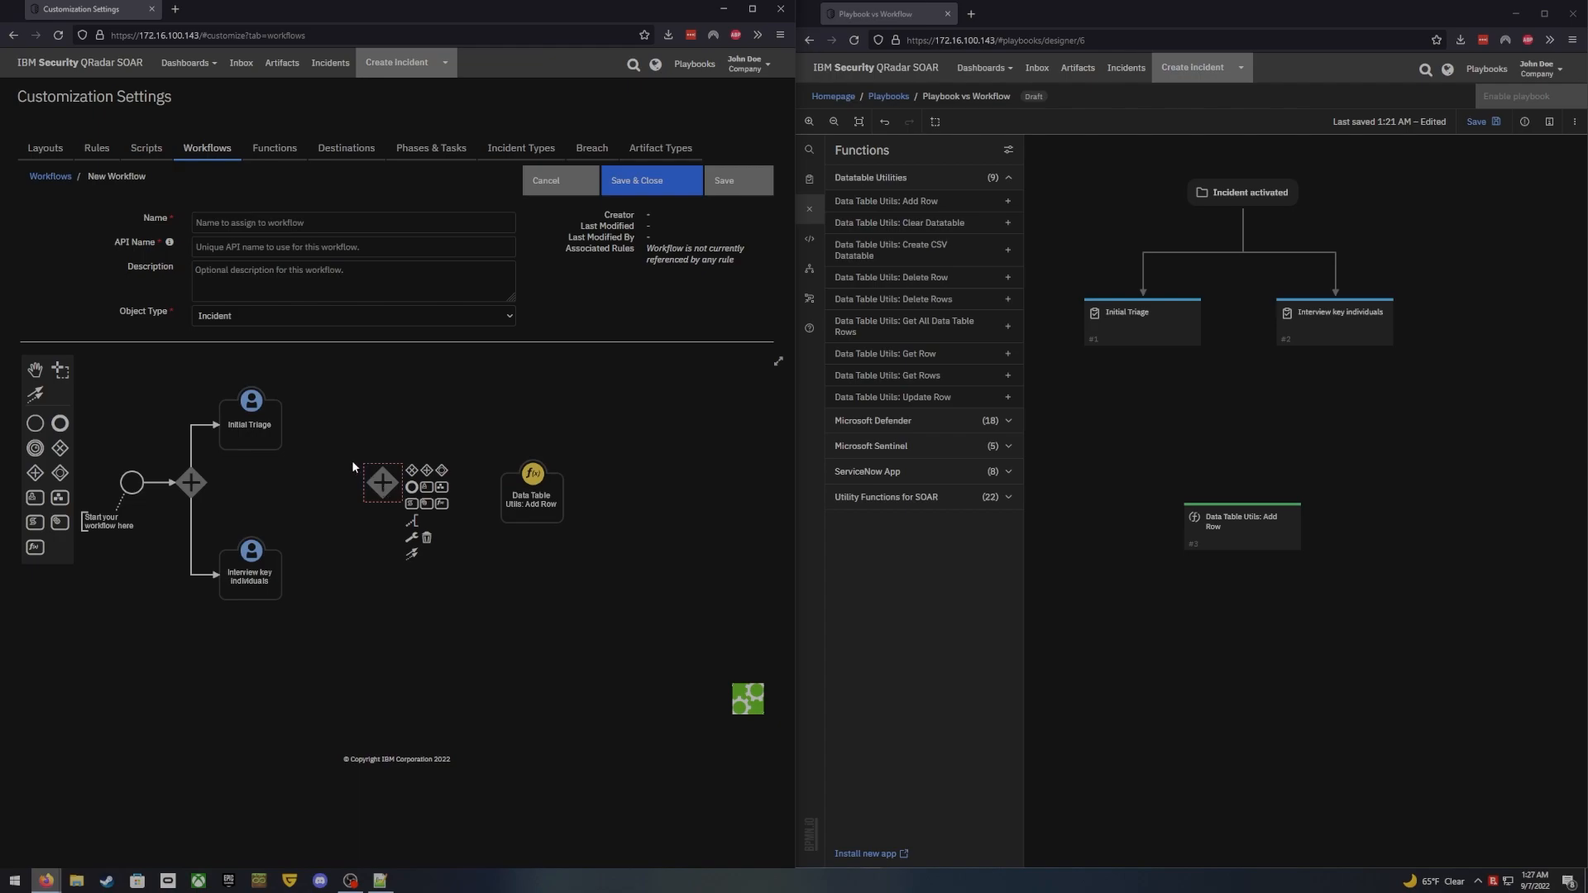
click(276, 420)
drag(297, 488, 382, 486)
click(268, 578)
drag(299, 635, 382, 487)
click(536, 614)
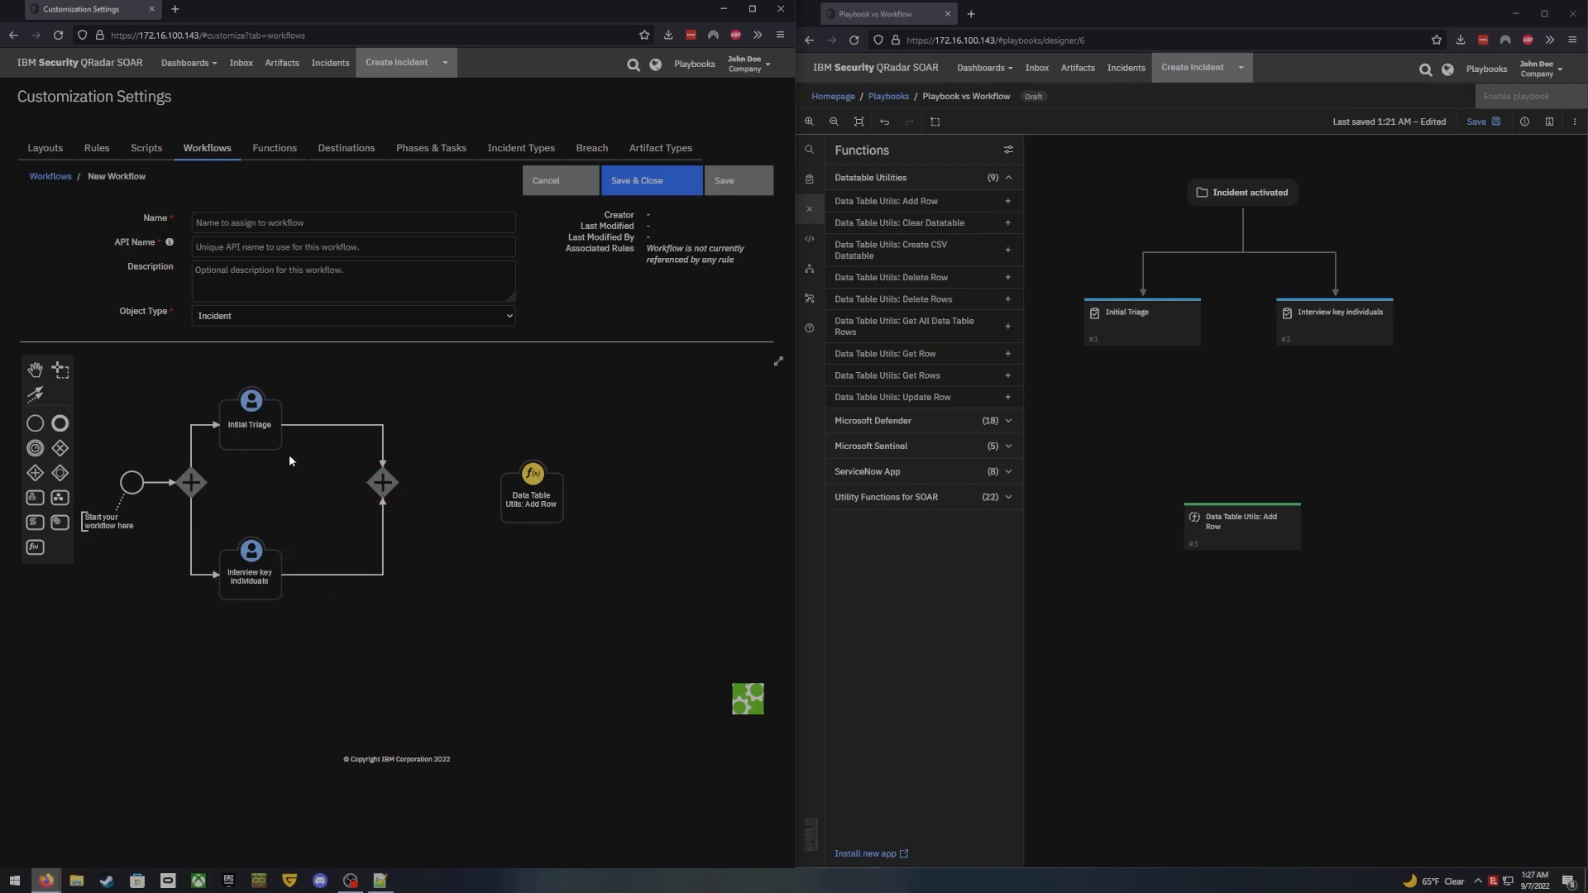
click(393, 492)
drag(412, 554, 536, 490)
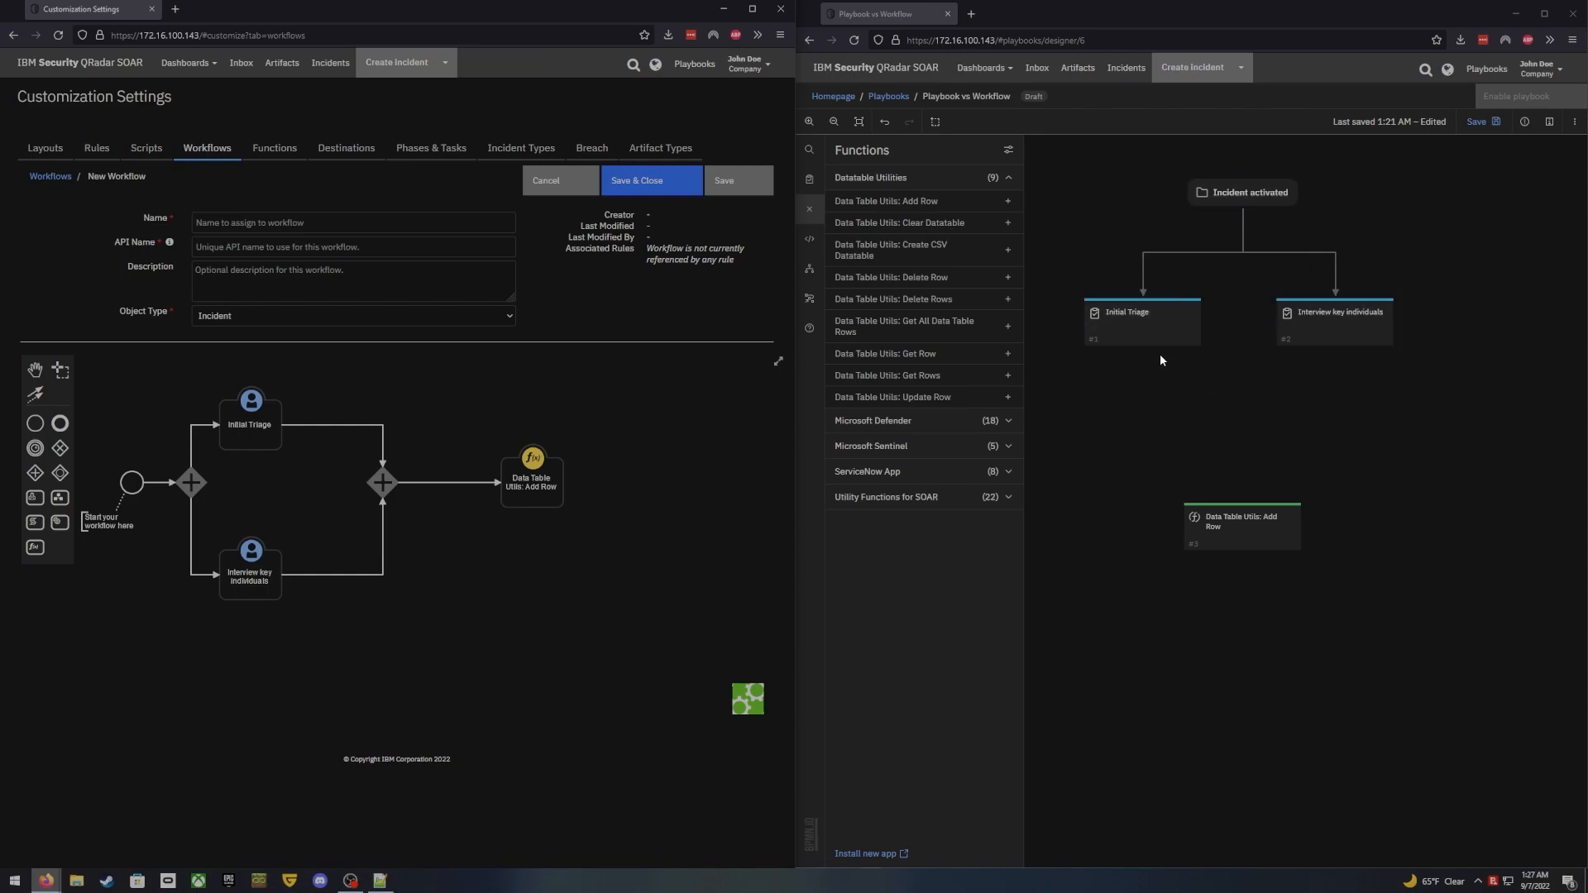
Add a wait point between the playbook's tasks and the Add Row function, and connect both tasks to it
click(807, 298)
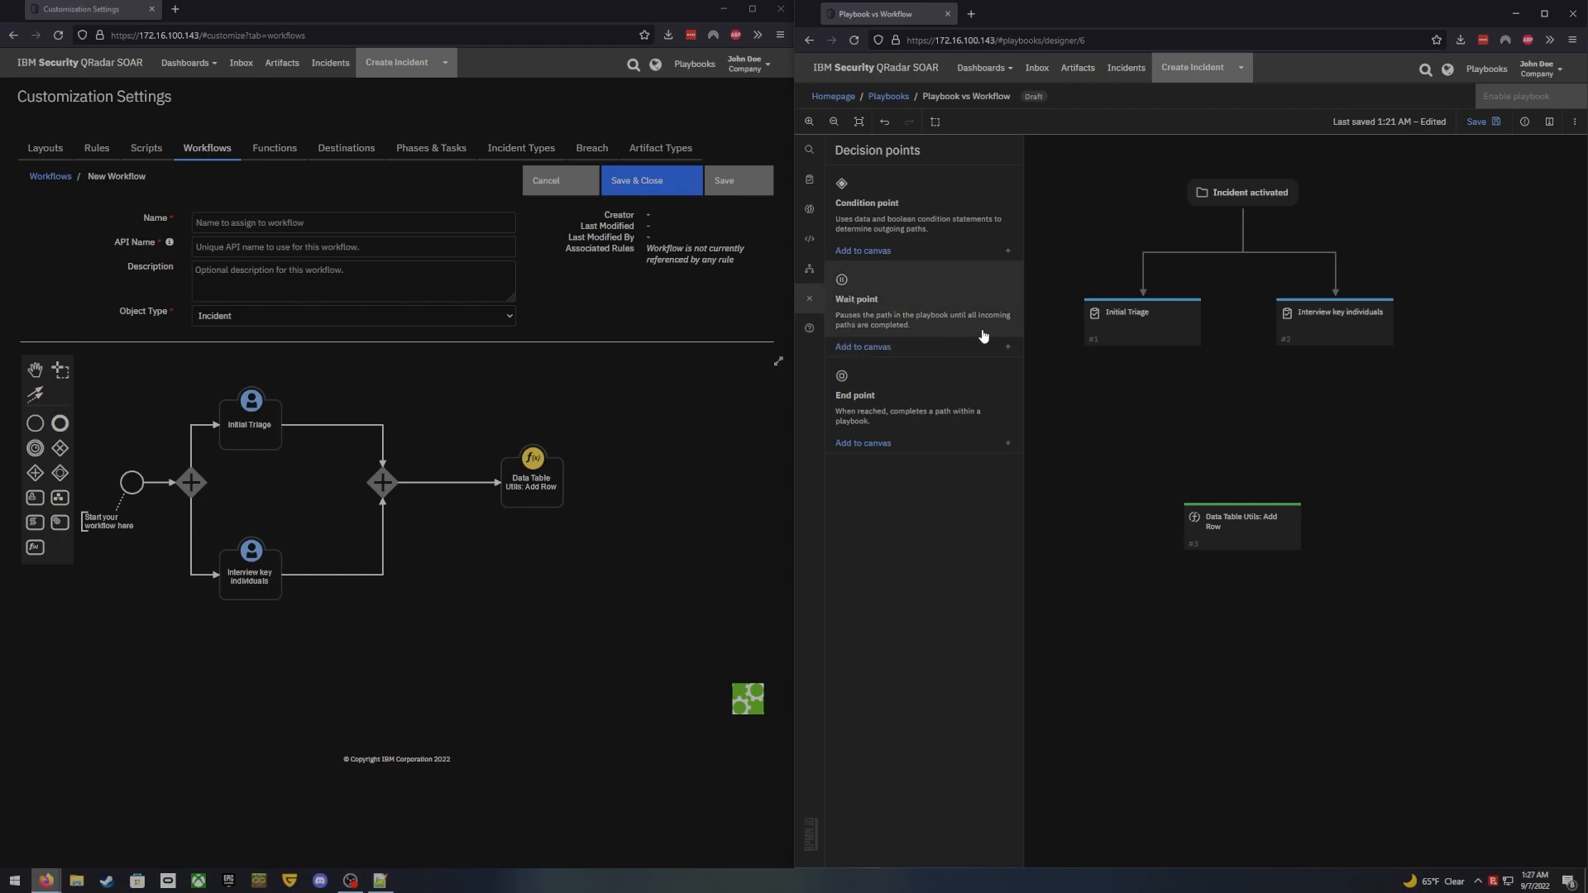
click(1008, 347)
drag(1079, 157, 1264, 436)
drag(1143, 349, 1242, 433)
drag(1336, 348, 1250, 429)
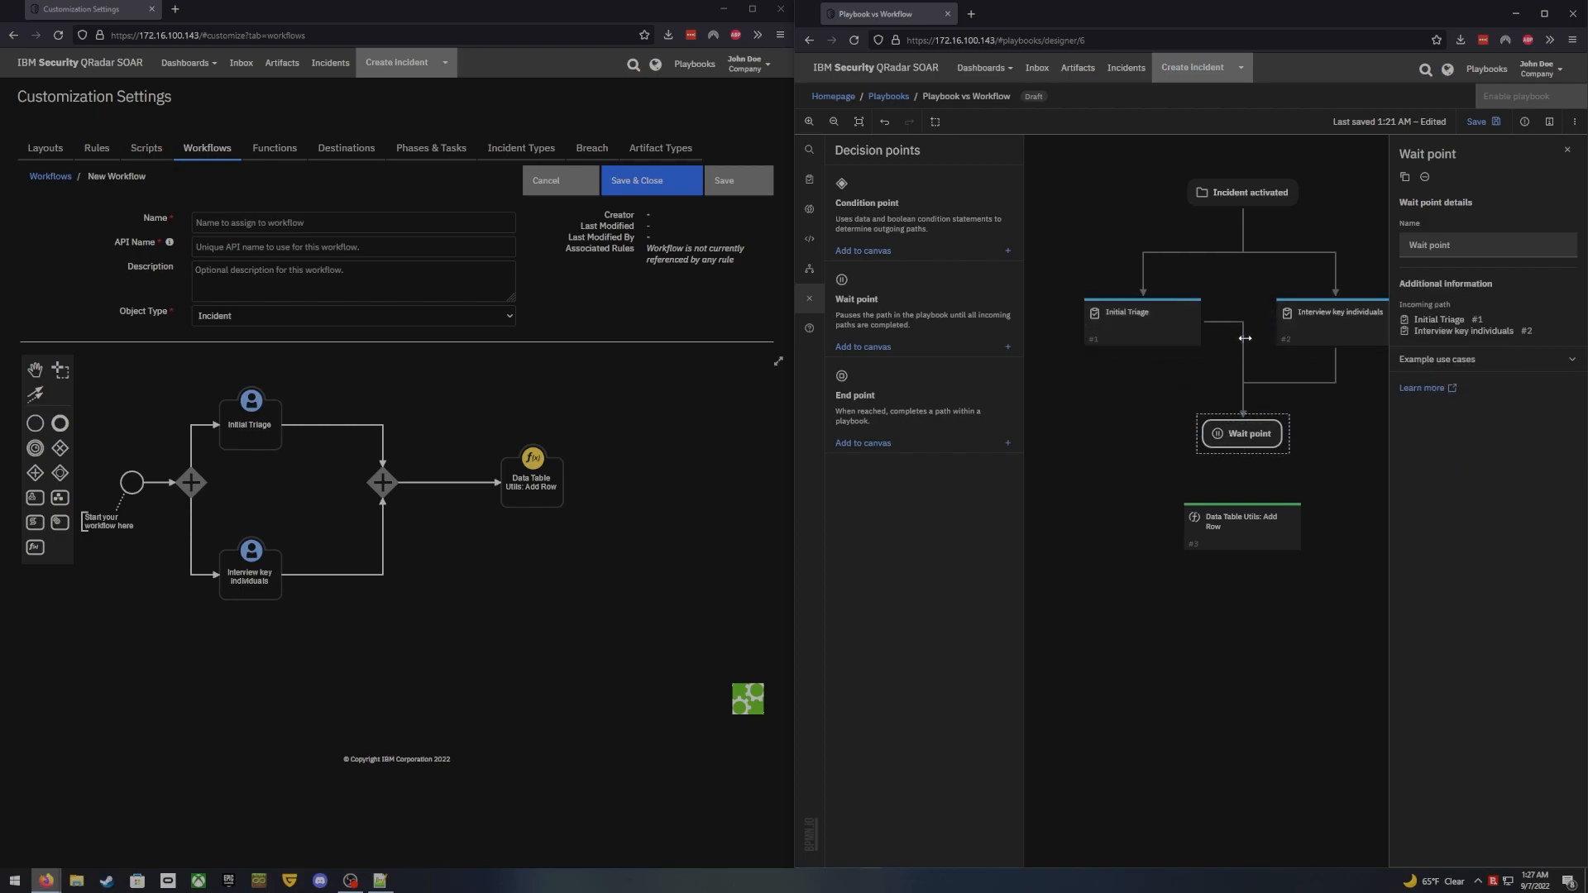
Straighten the connectors from the two tasks to the wait point and connect the wait point to the Add Row function
drag(1224, 322, 1198, 384)
drag(1295, 379, 1295, 371)
drag(1188, 385, 1188, 372)
click(1331, 399)
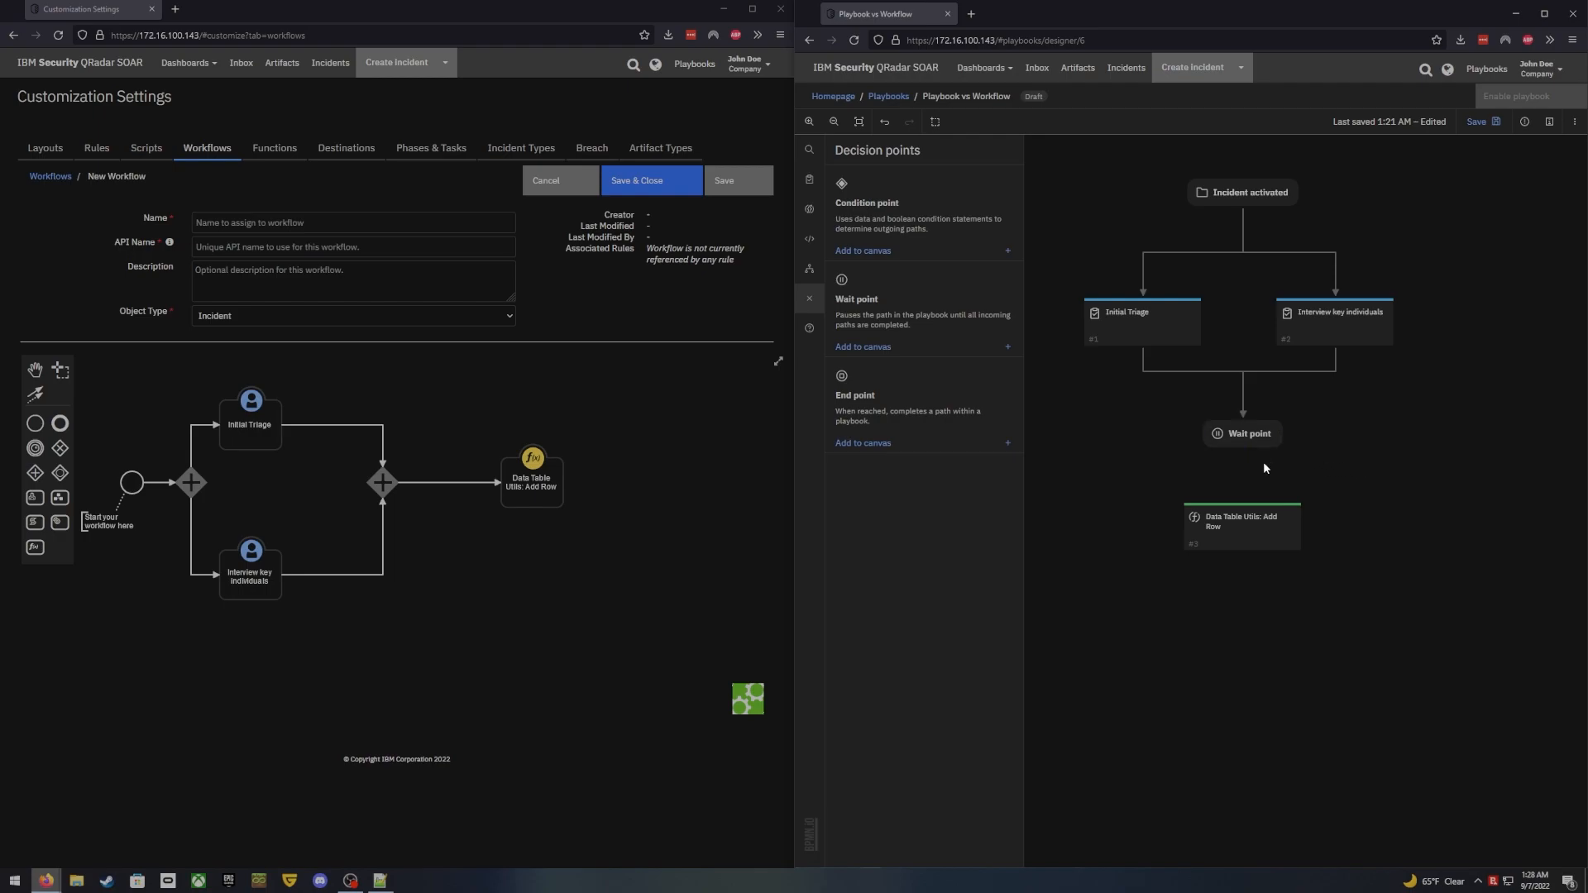
click(1247, 446)
drag(1242, 450, 1239, 513)
Compare the Add Row function's inputs in the workflow and the playbook, and show the workflow function's pre-process script
click(538, 490)
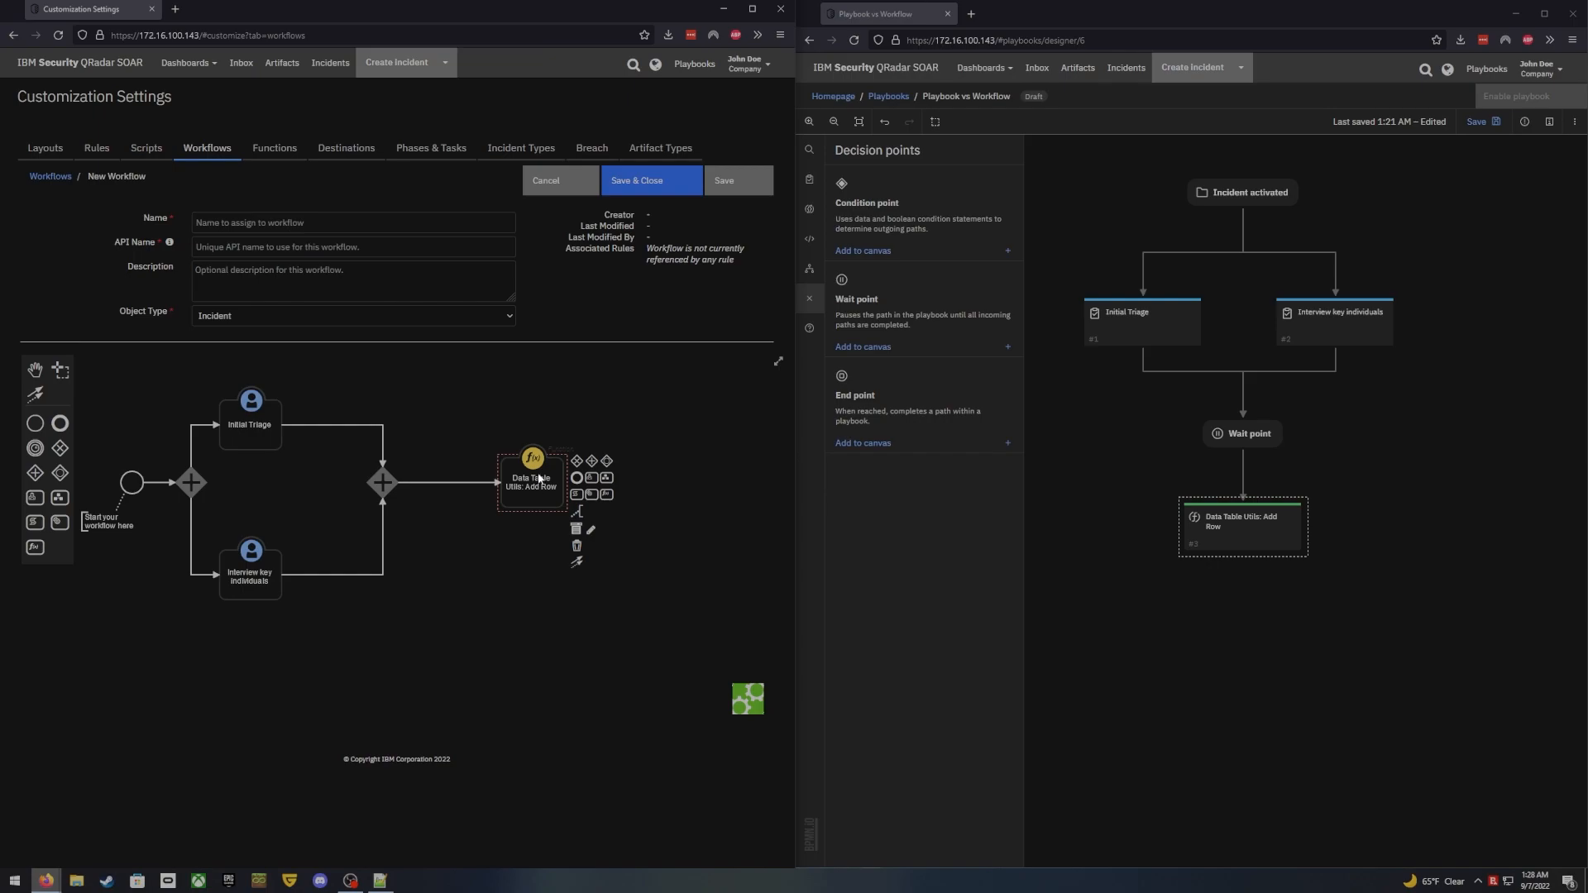
click(591, 530)
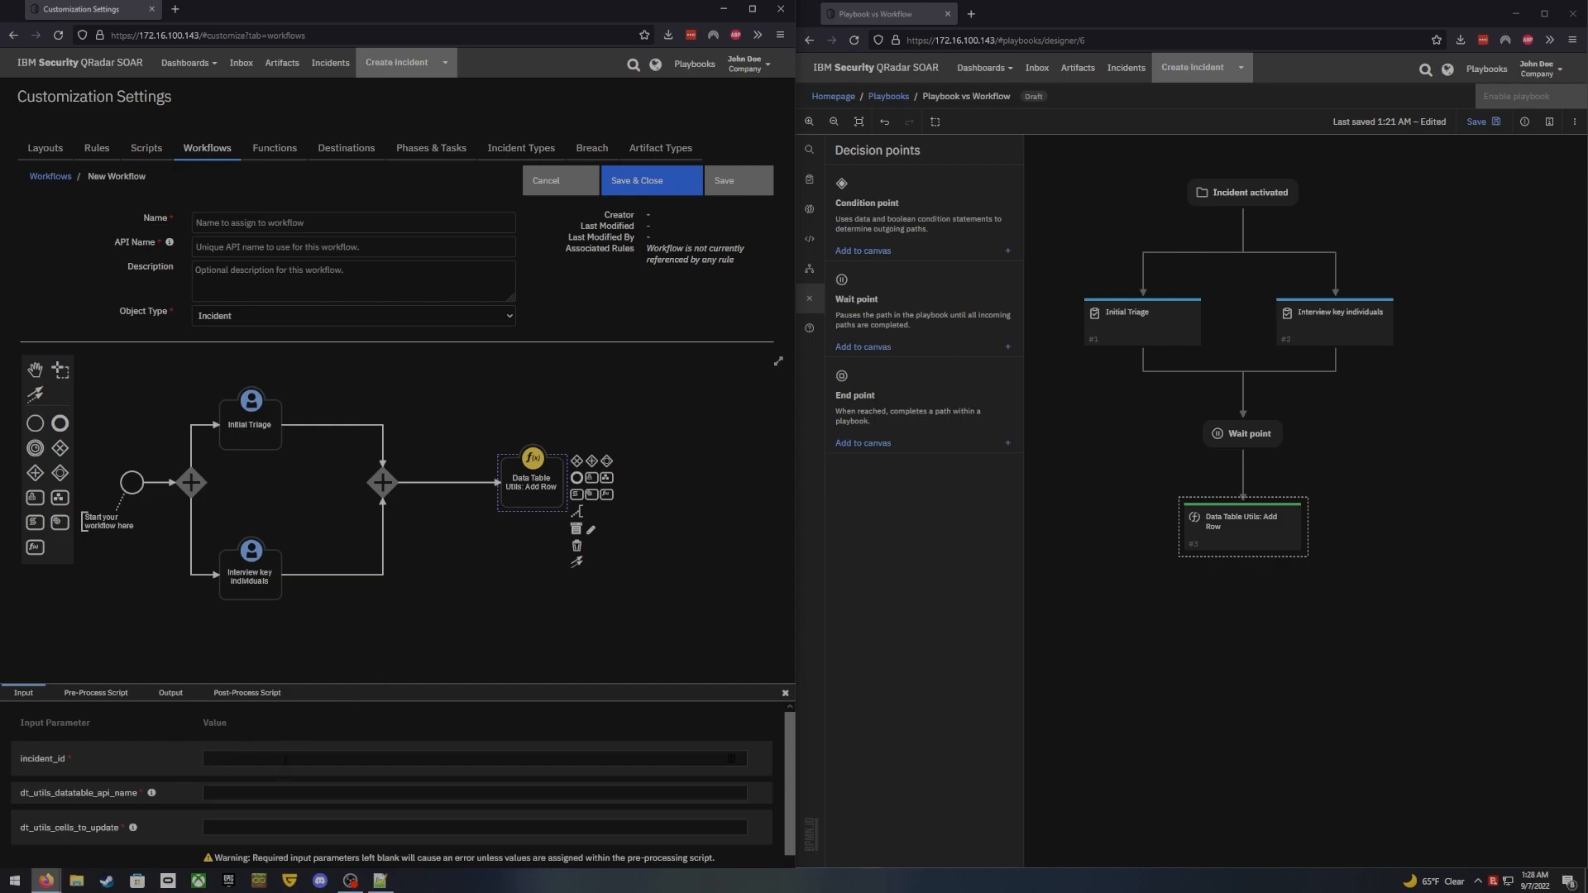
click(1262, 521)
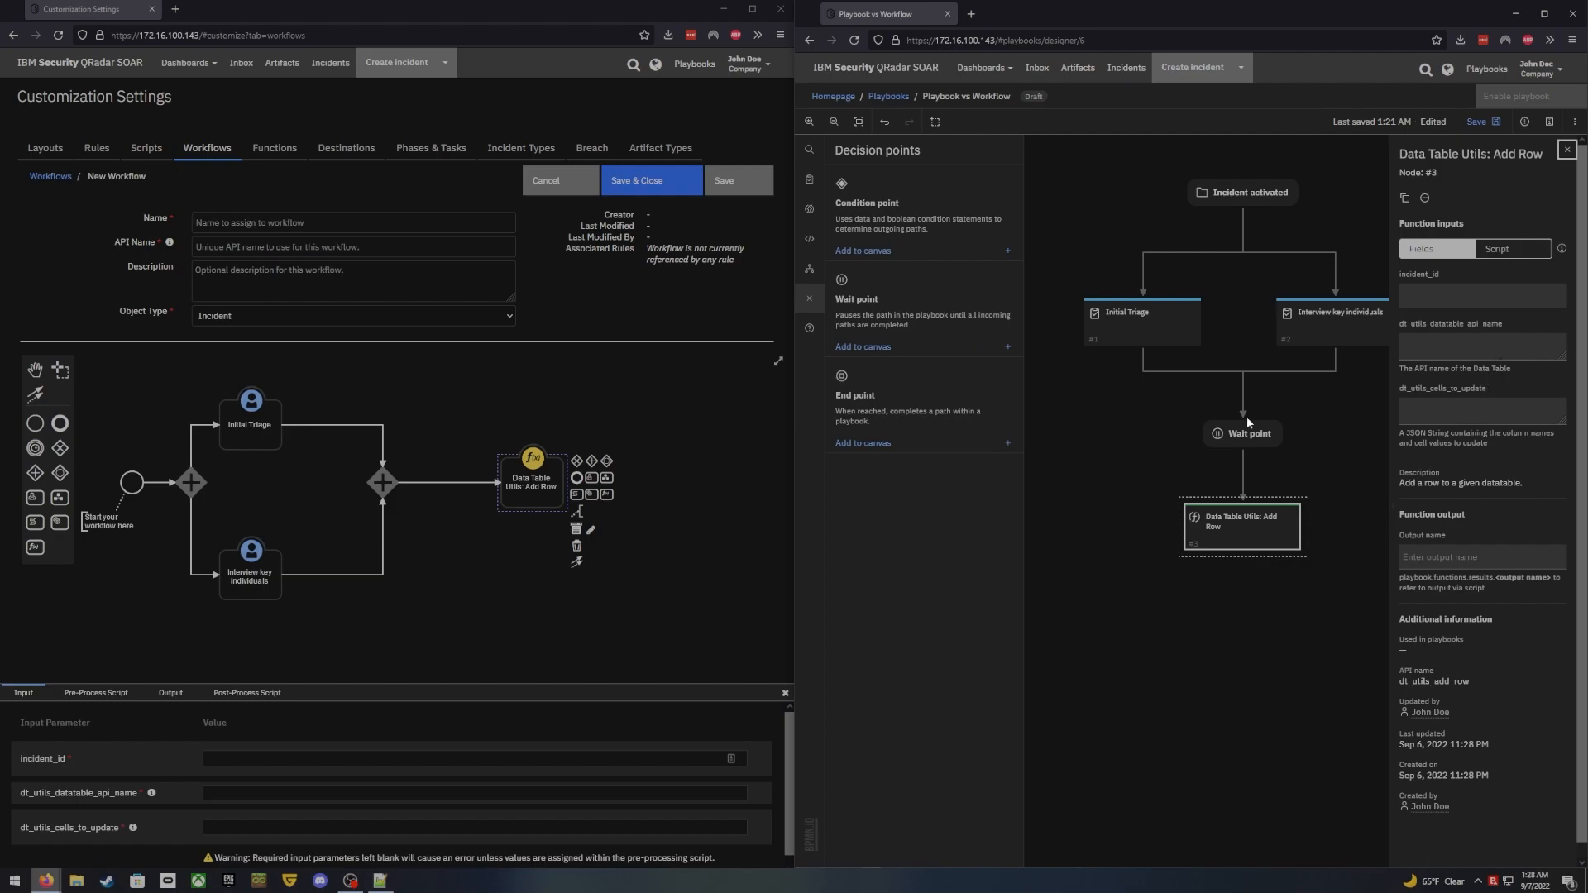
click(93, 693)
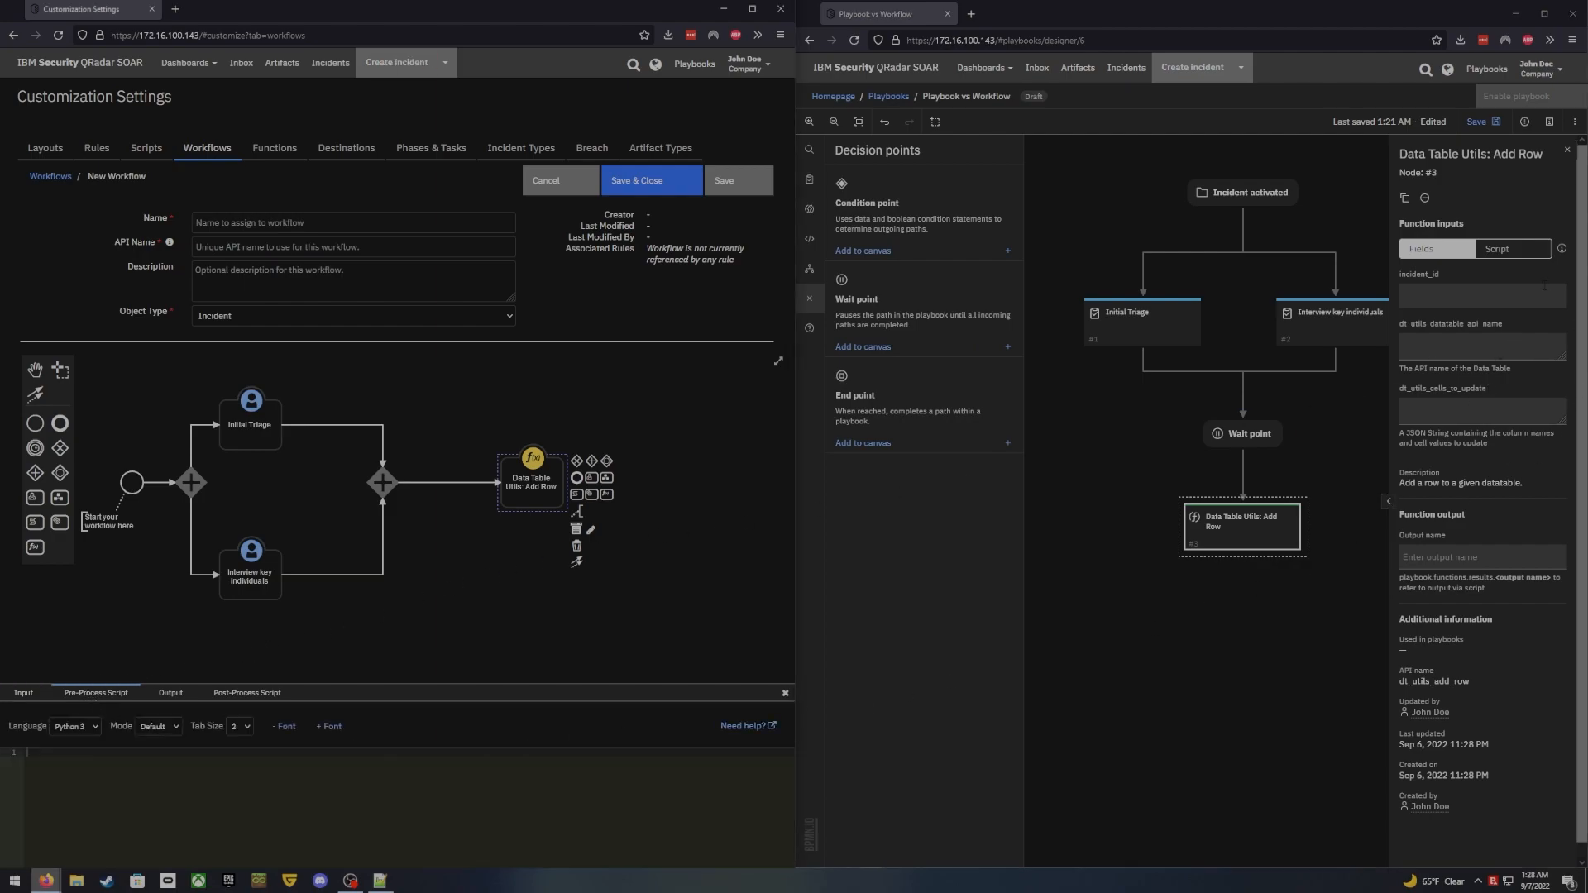
In the playbook's Add Row function, write an input script containing inputs.incident_id = incident.id
click(1513, 251)
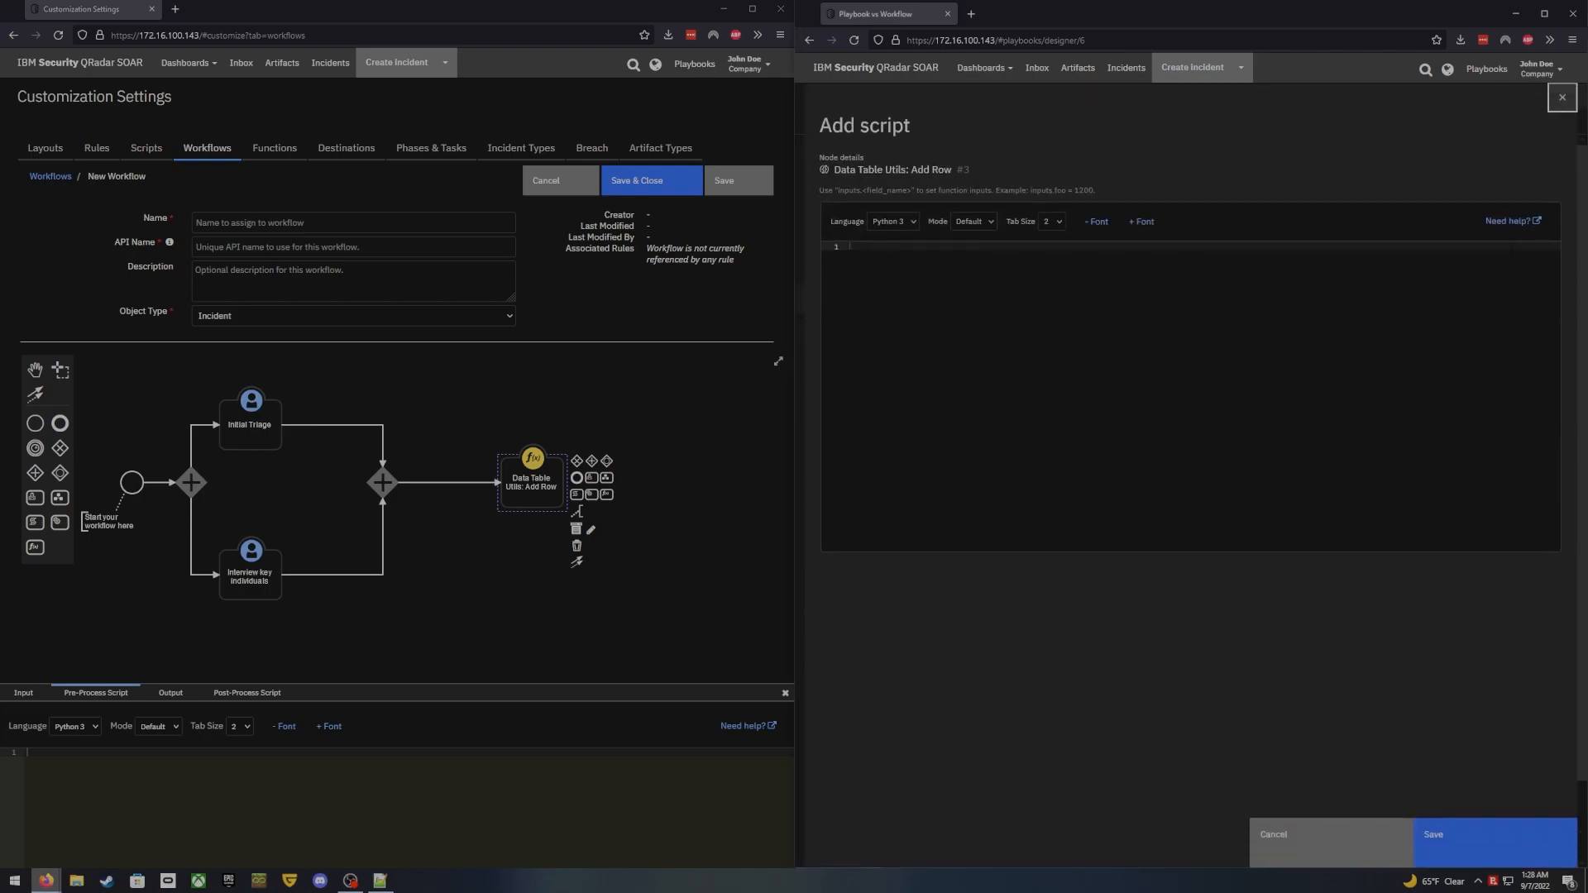
click(981, 247)
text(inci)
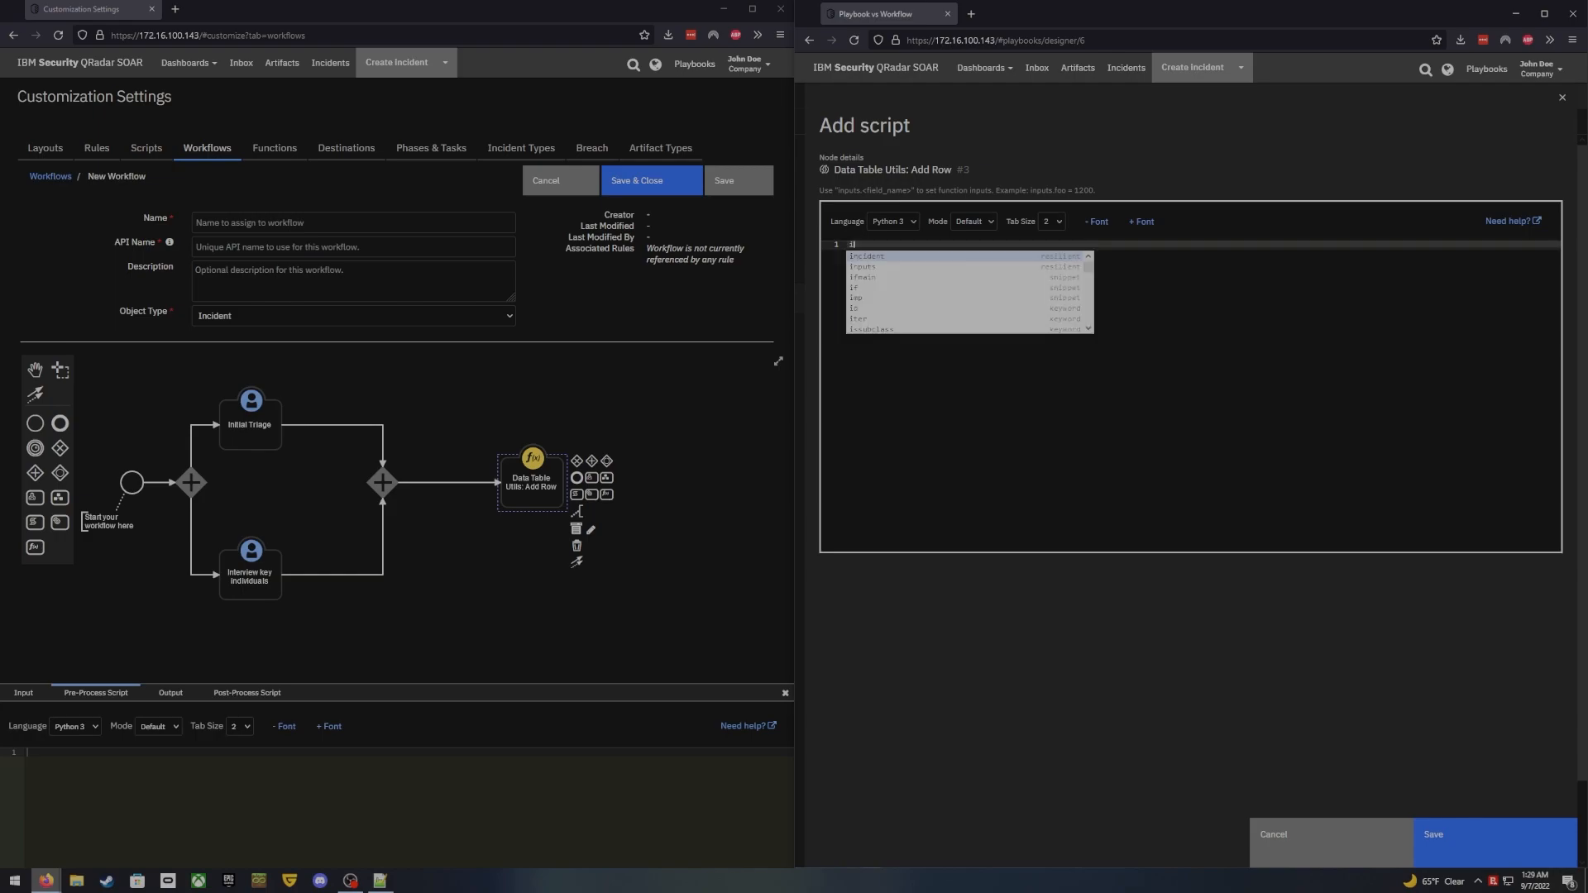
key(BackSpace)
key(BackSpace)
text(npu)
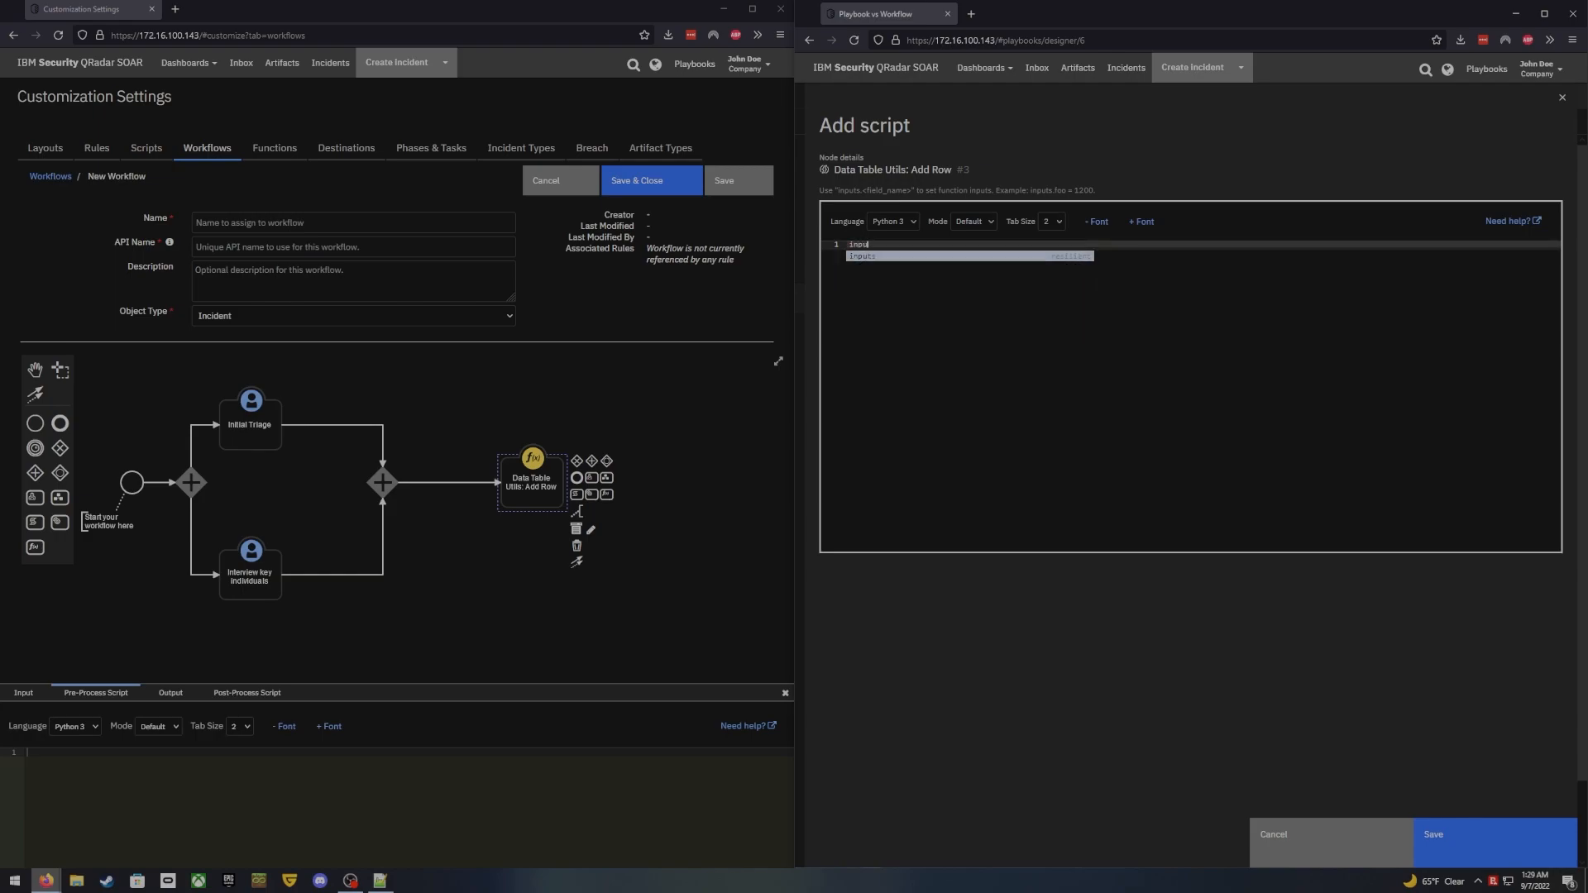
text(ts.)
key(Down)
key(Down)
key(Return)
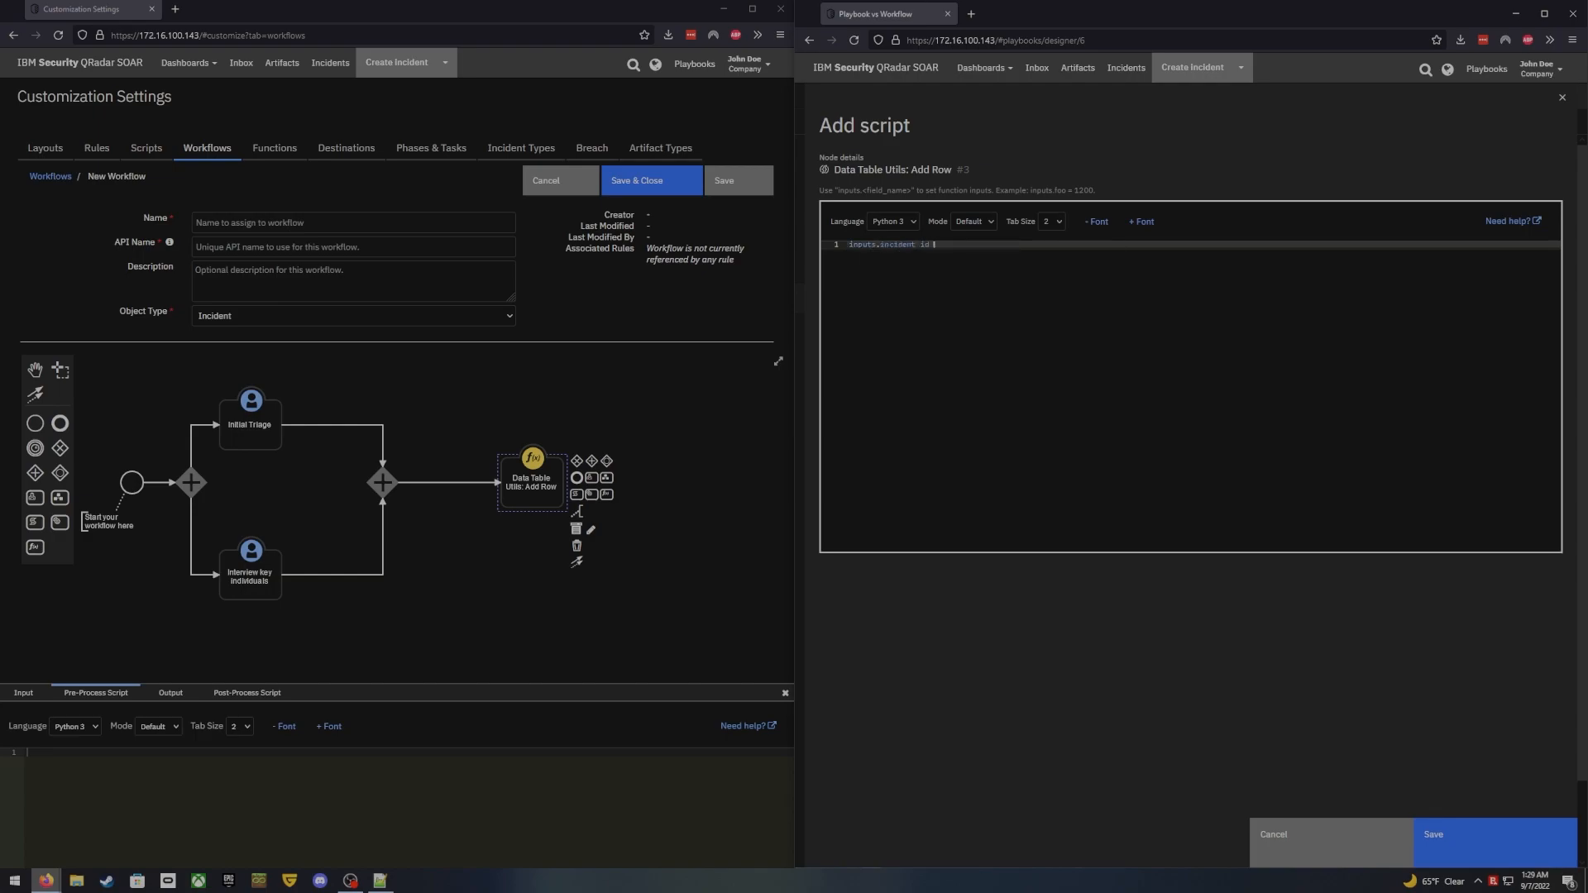
text(= incident.id)
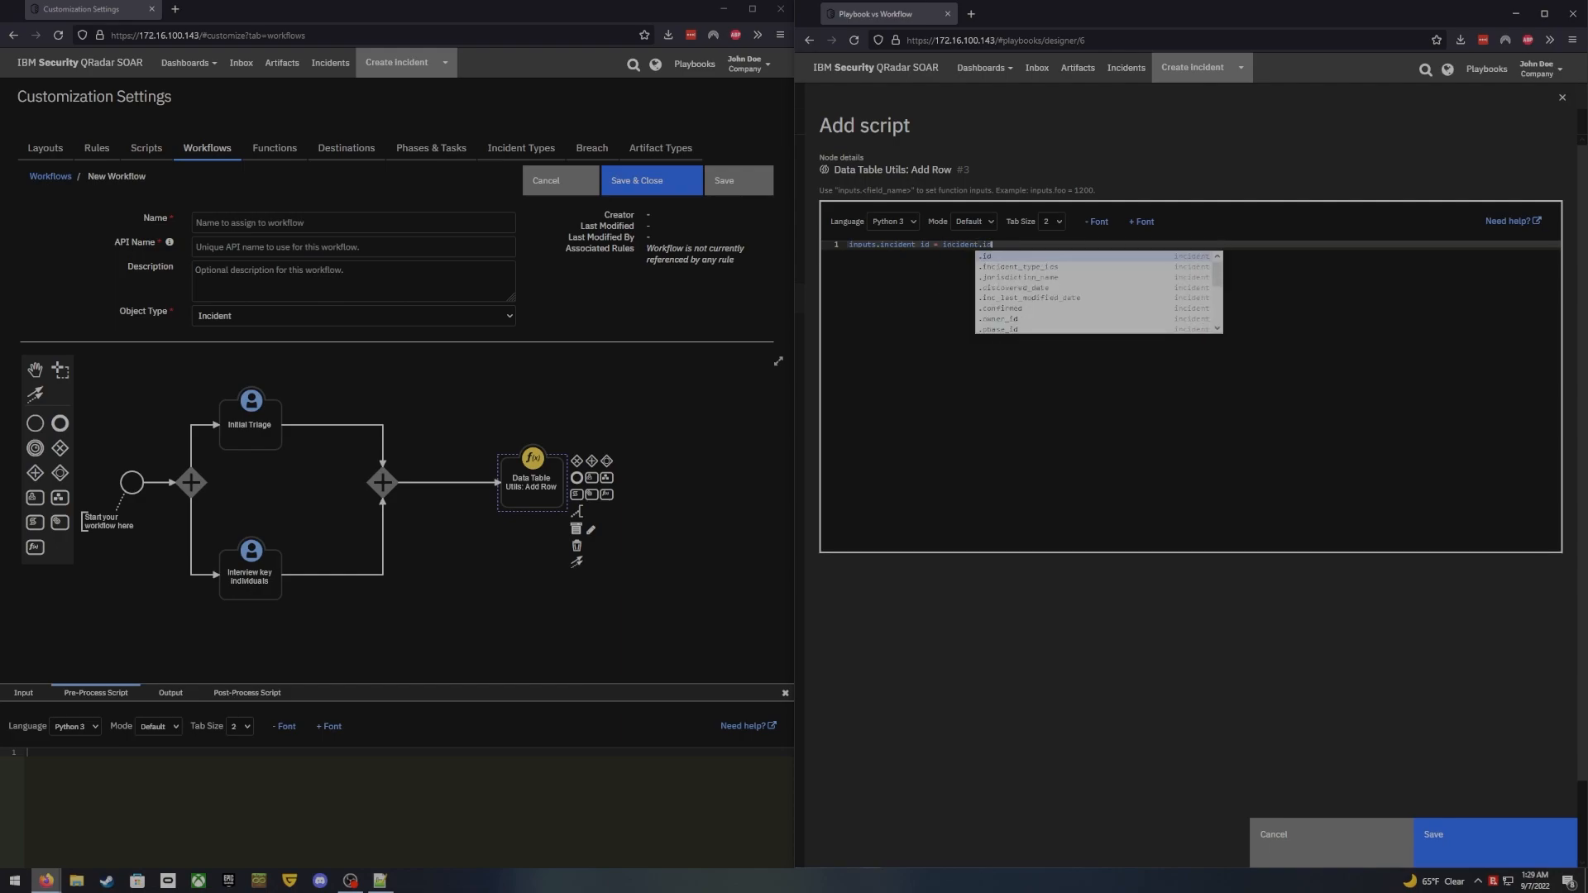
key(Escape)
key(Return)
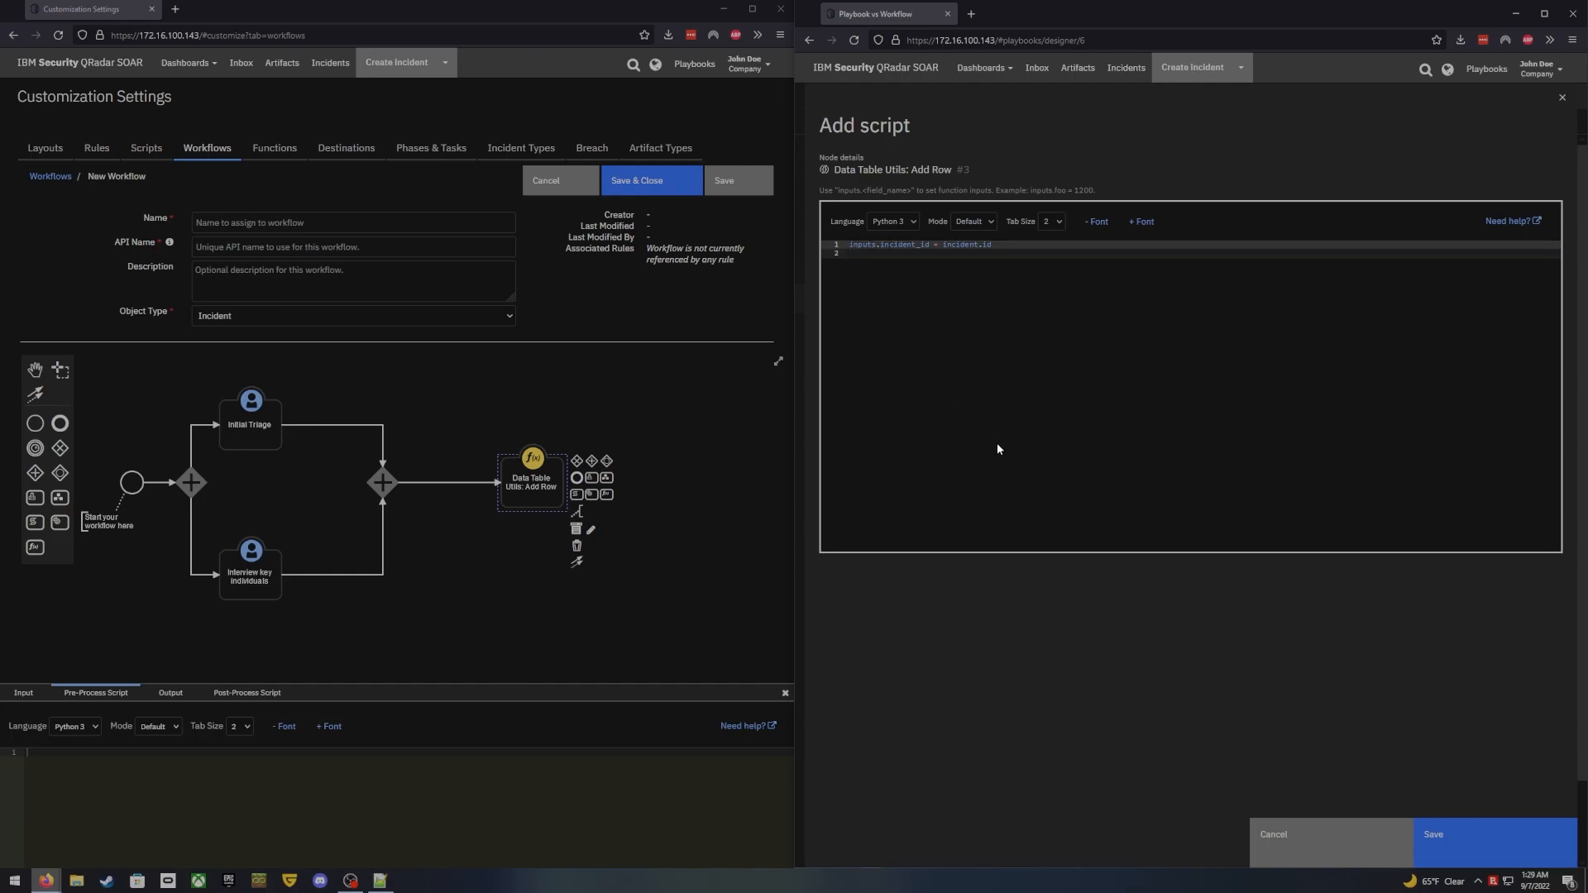
Enter inputs.incident_id = incident.id in the workflow function's pre-process script and save the playbook function's input script
click(125, 726)
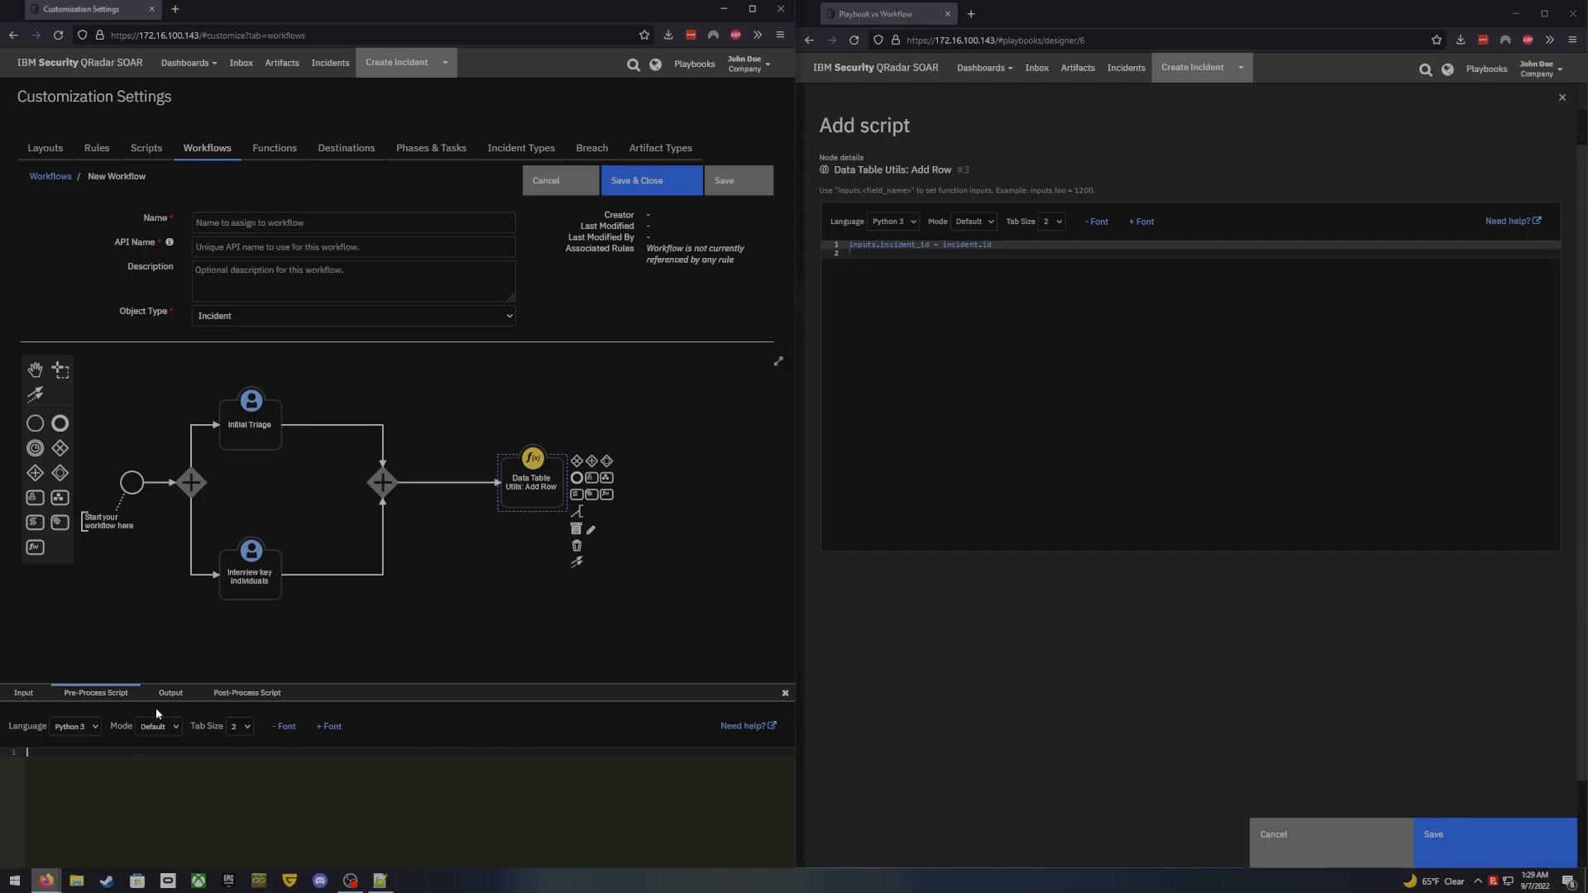
text(inpu)
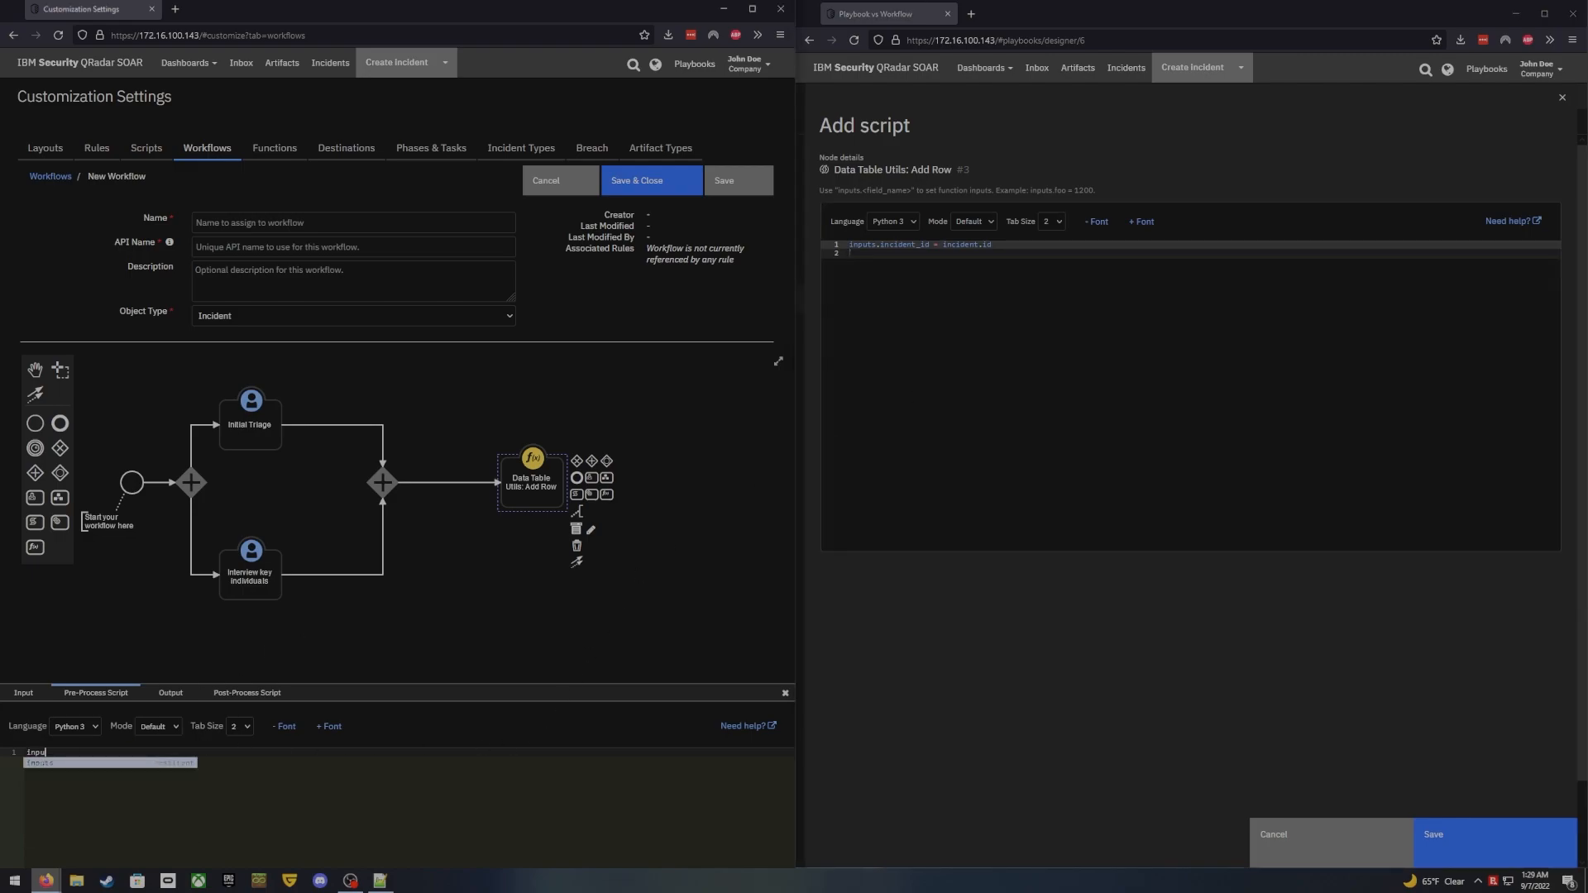
text(ts.)
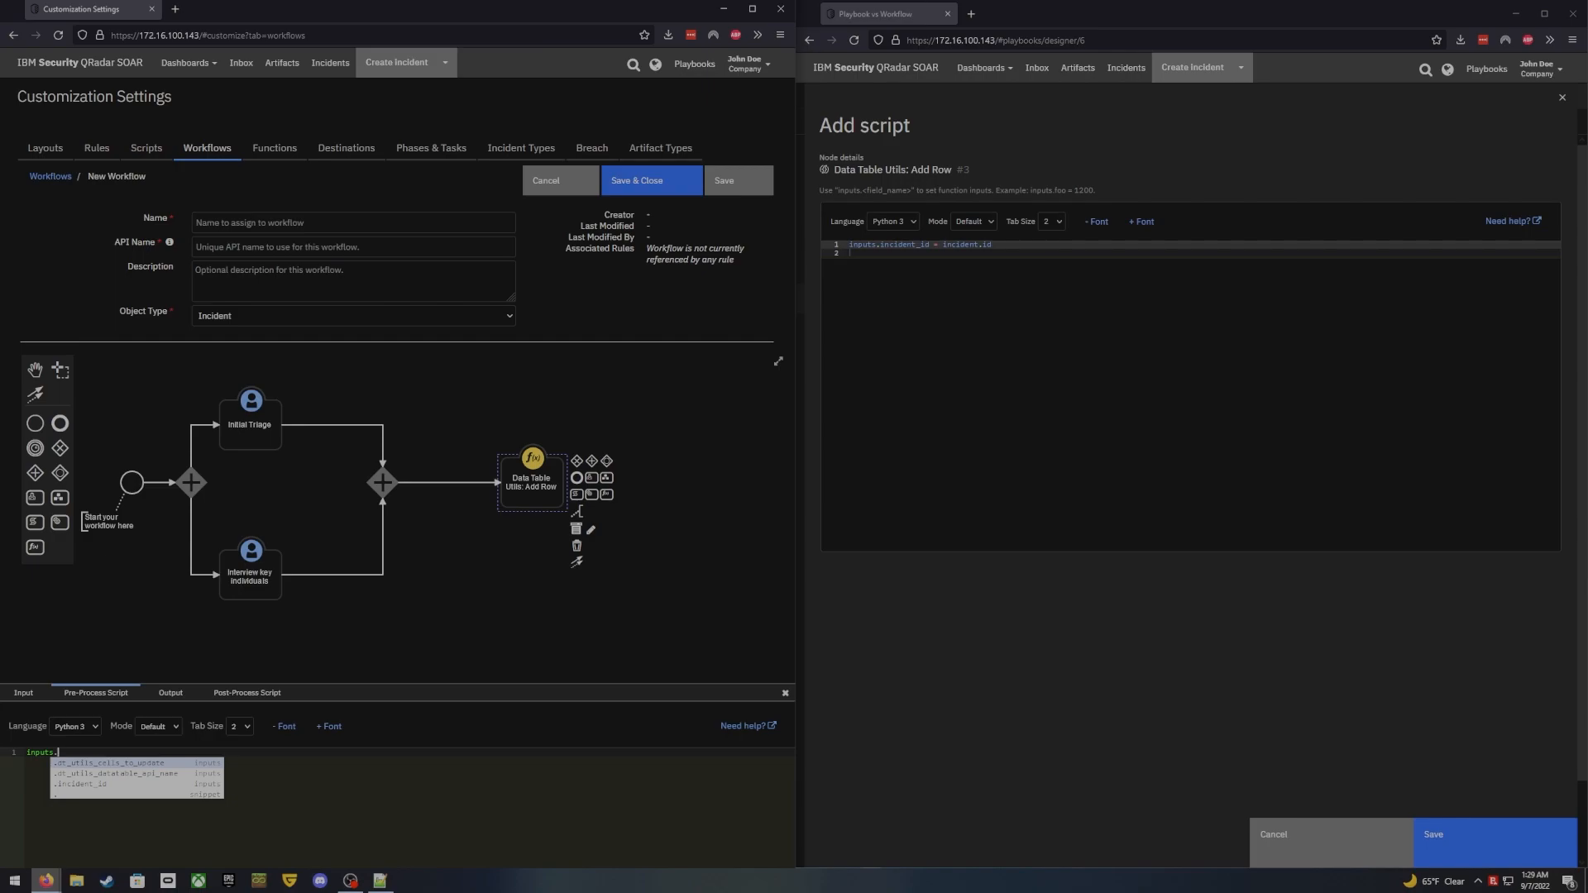
text(incident_id)
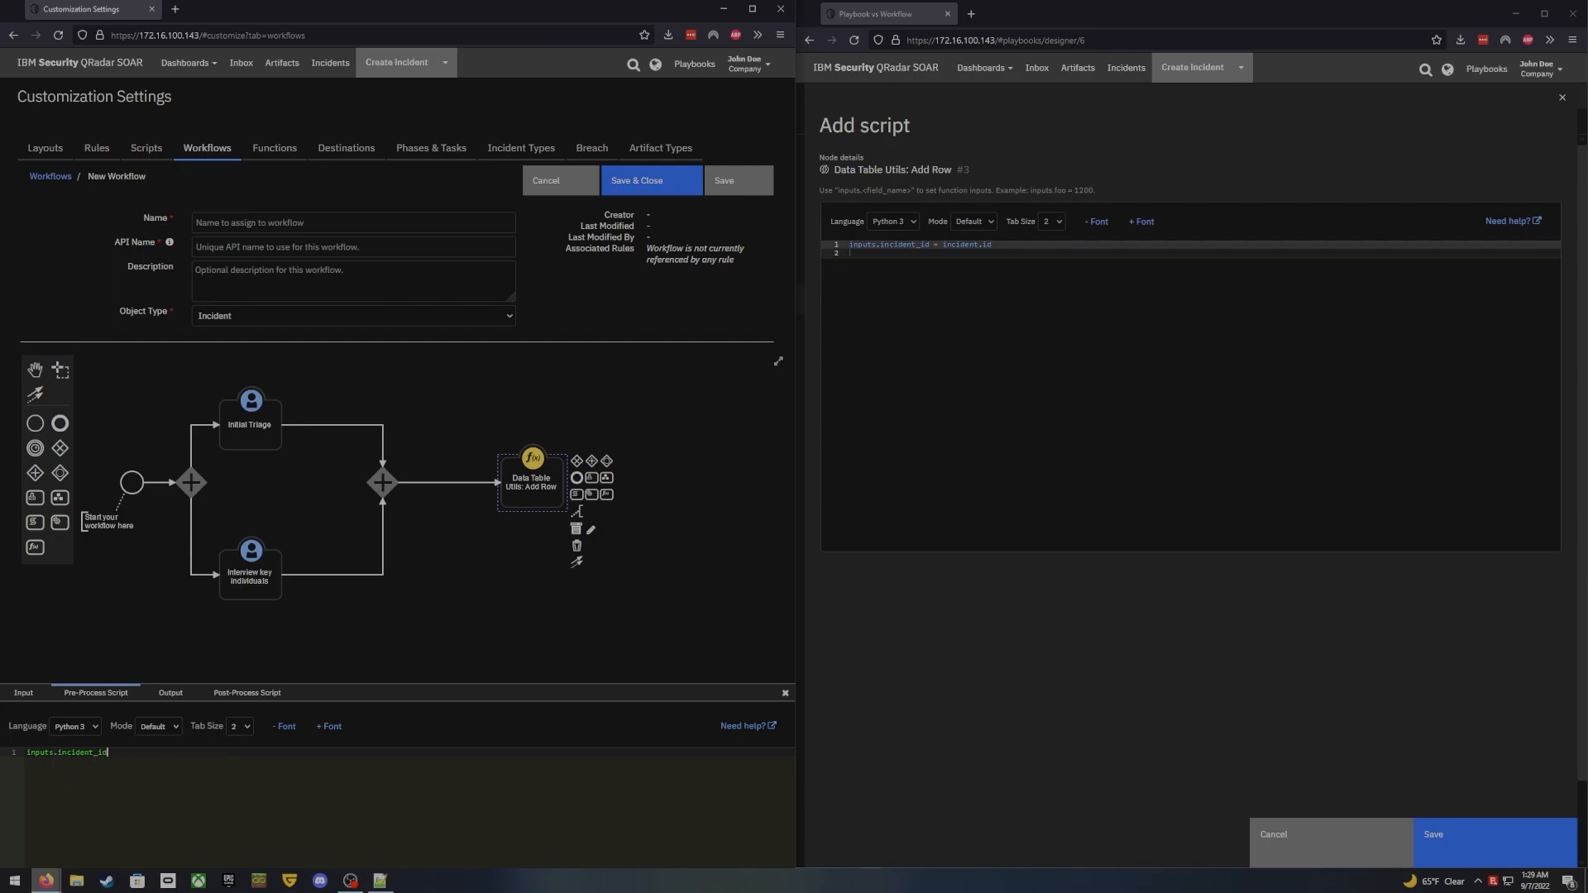
text( = in)
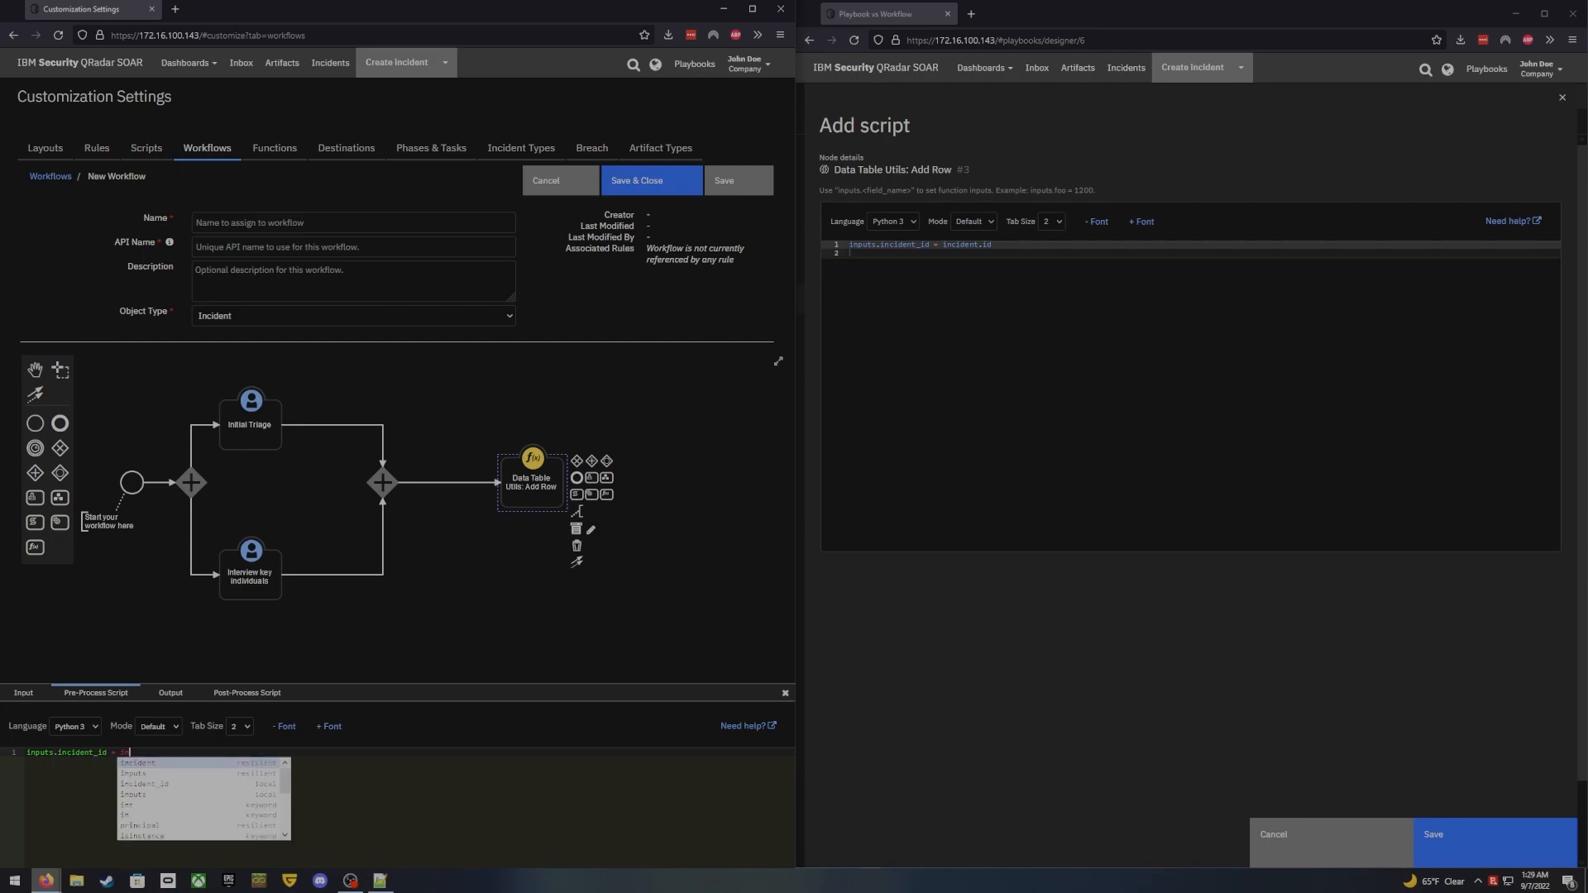
text(cident.id)
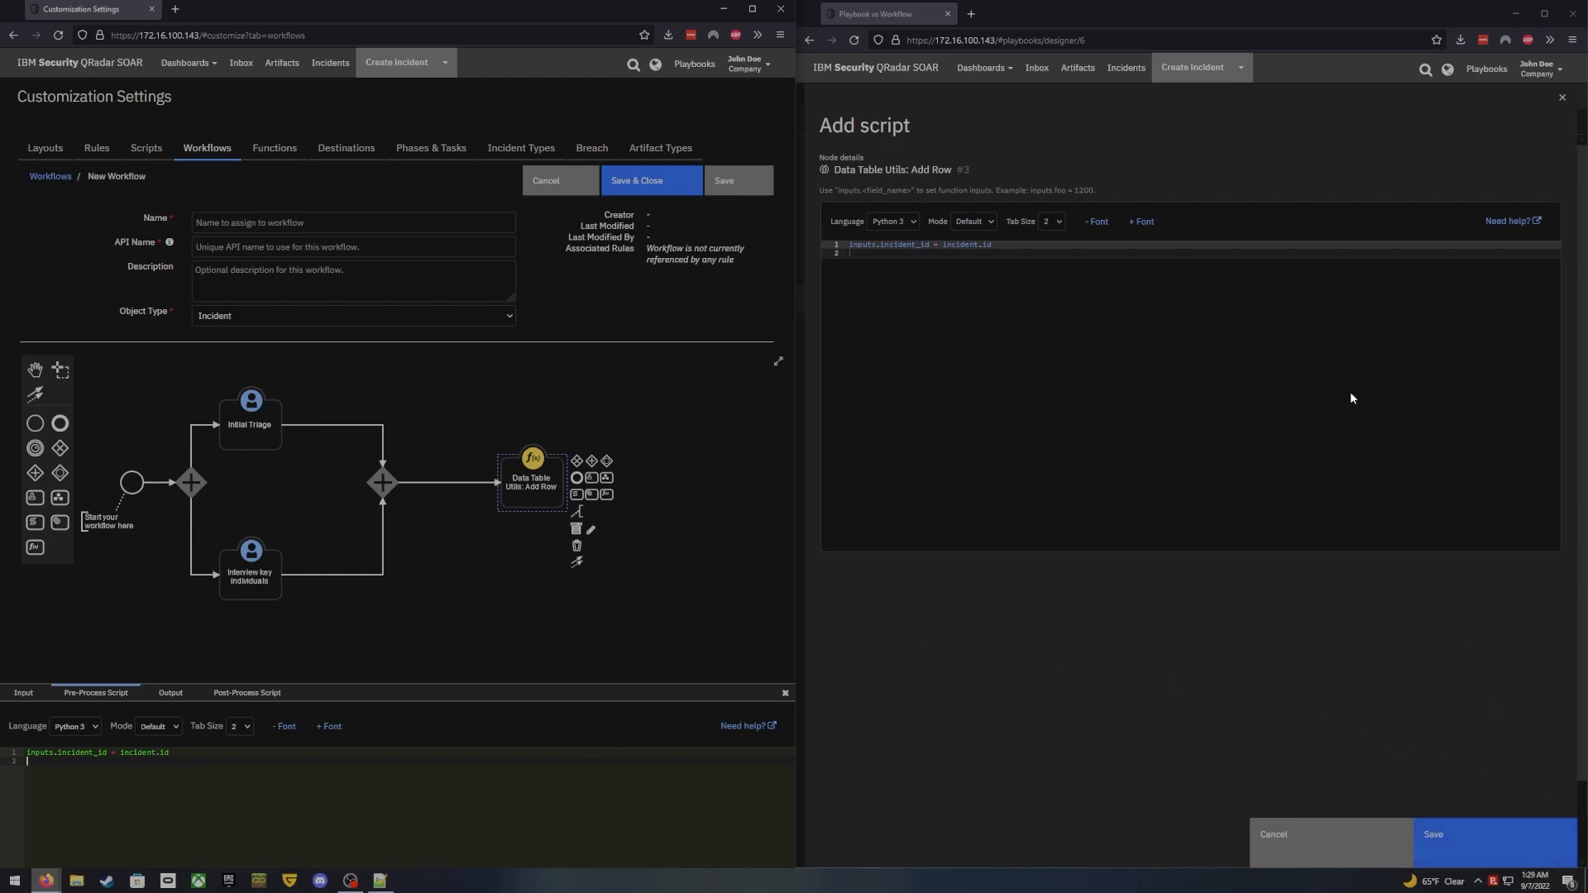
click(1456, 835)
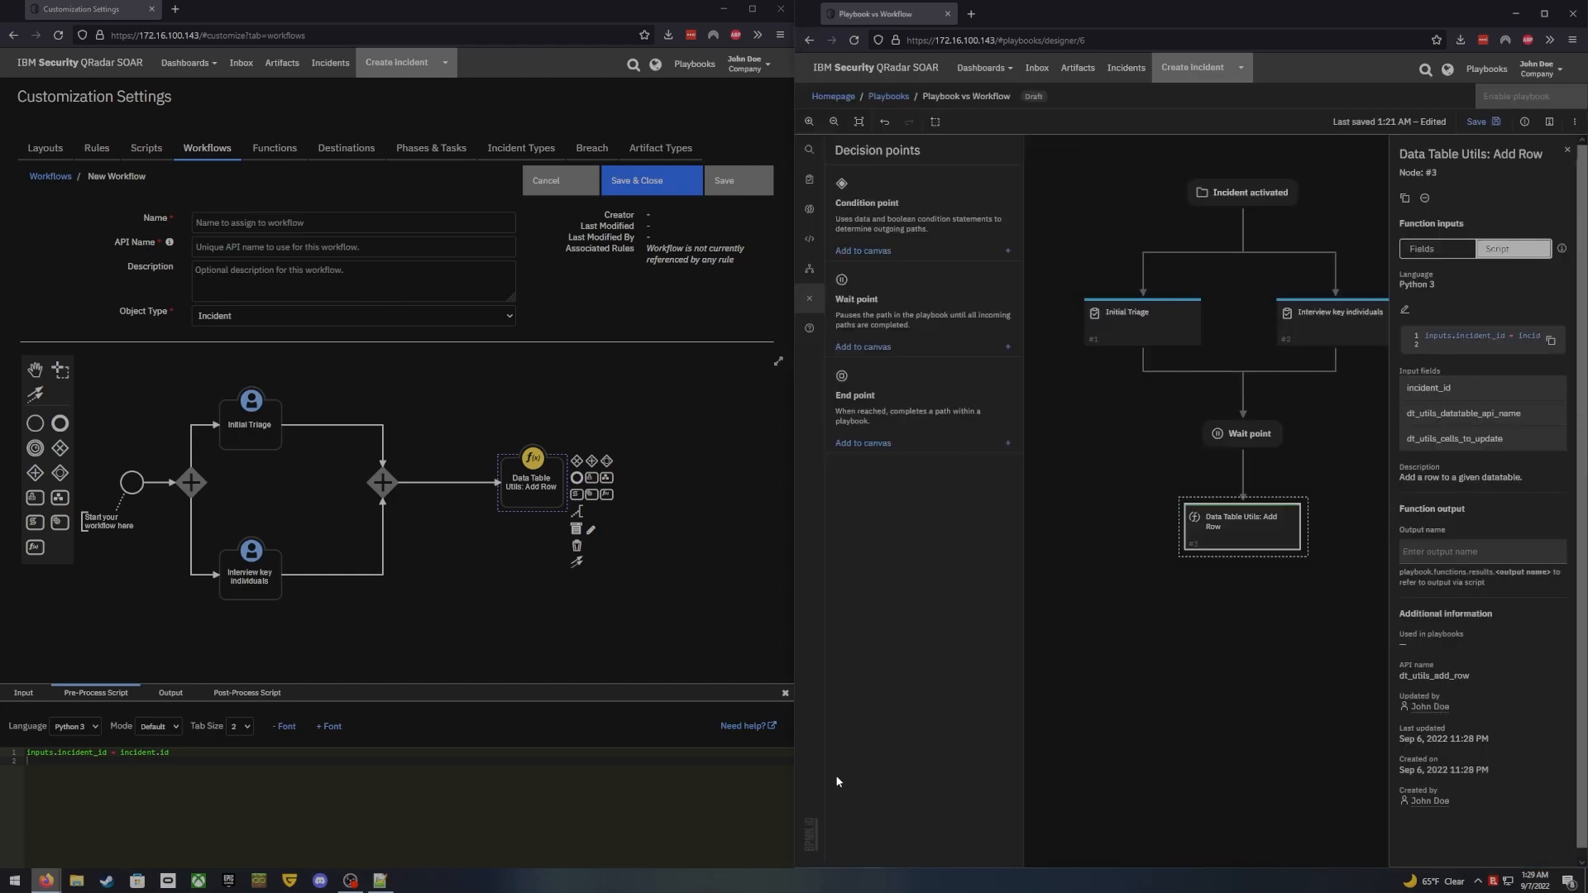
Name the Add Row function's output datatable_output in both the playbook and the workflow
click(171, 694)
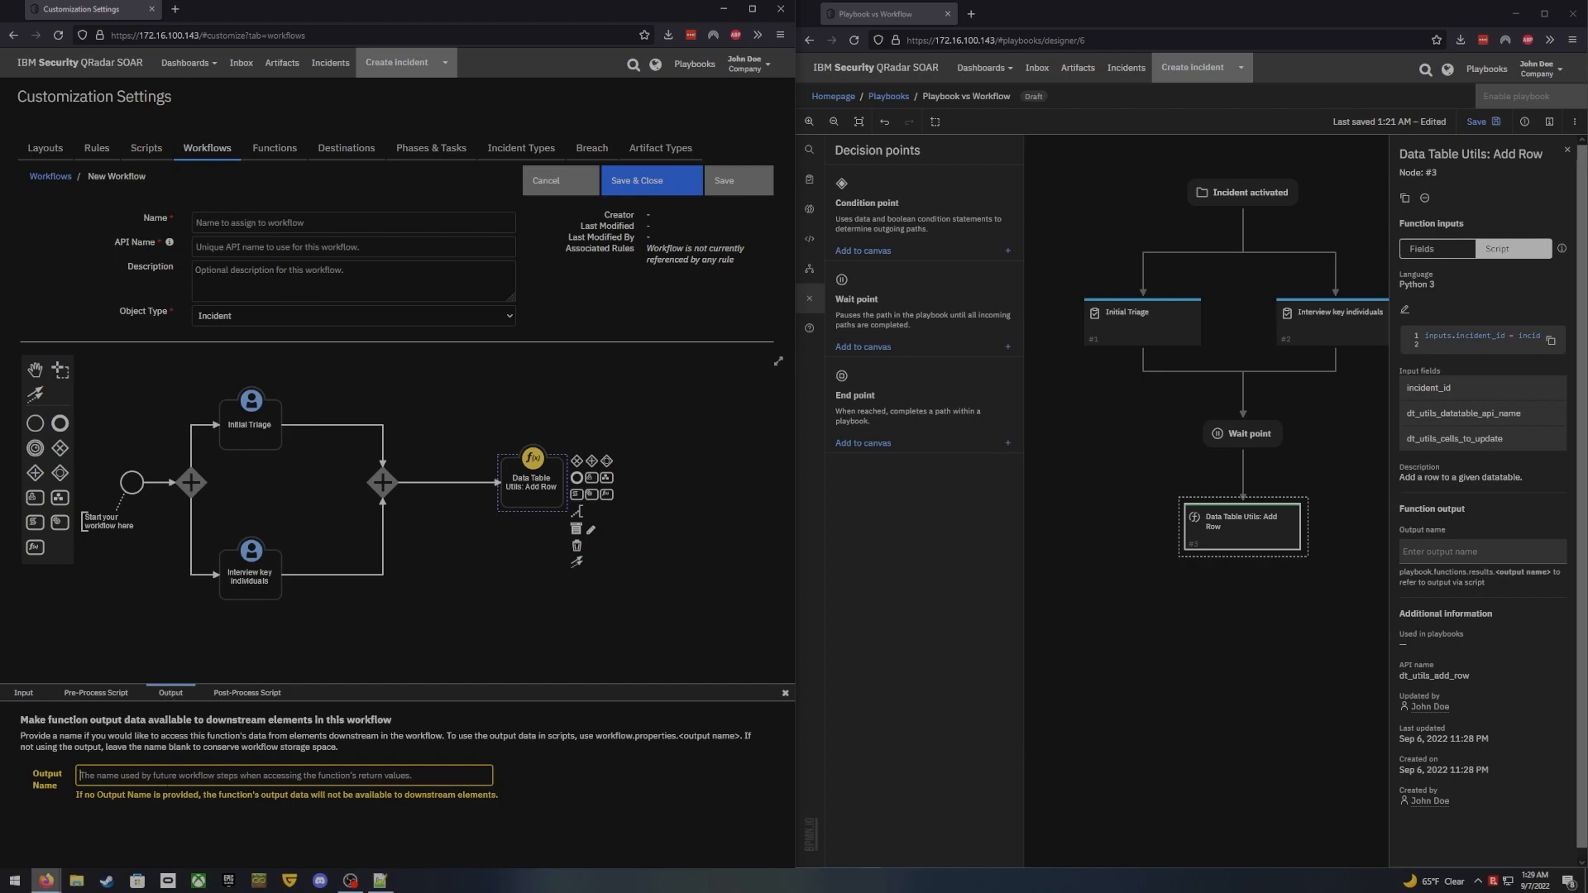
click(248, 697)
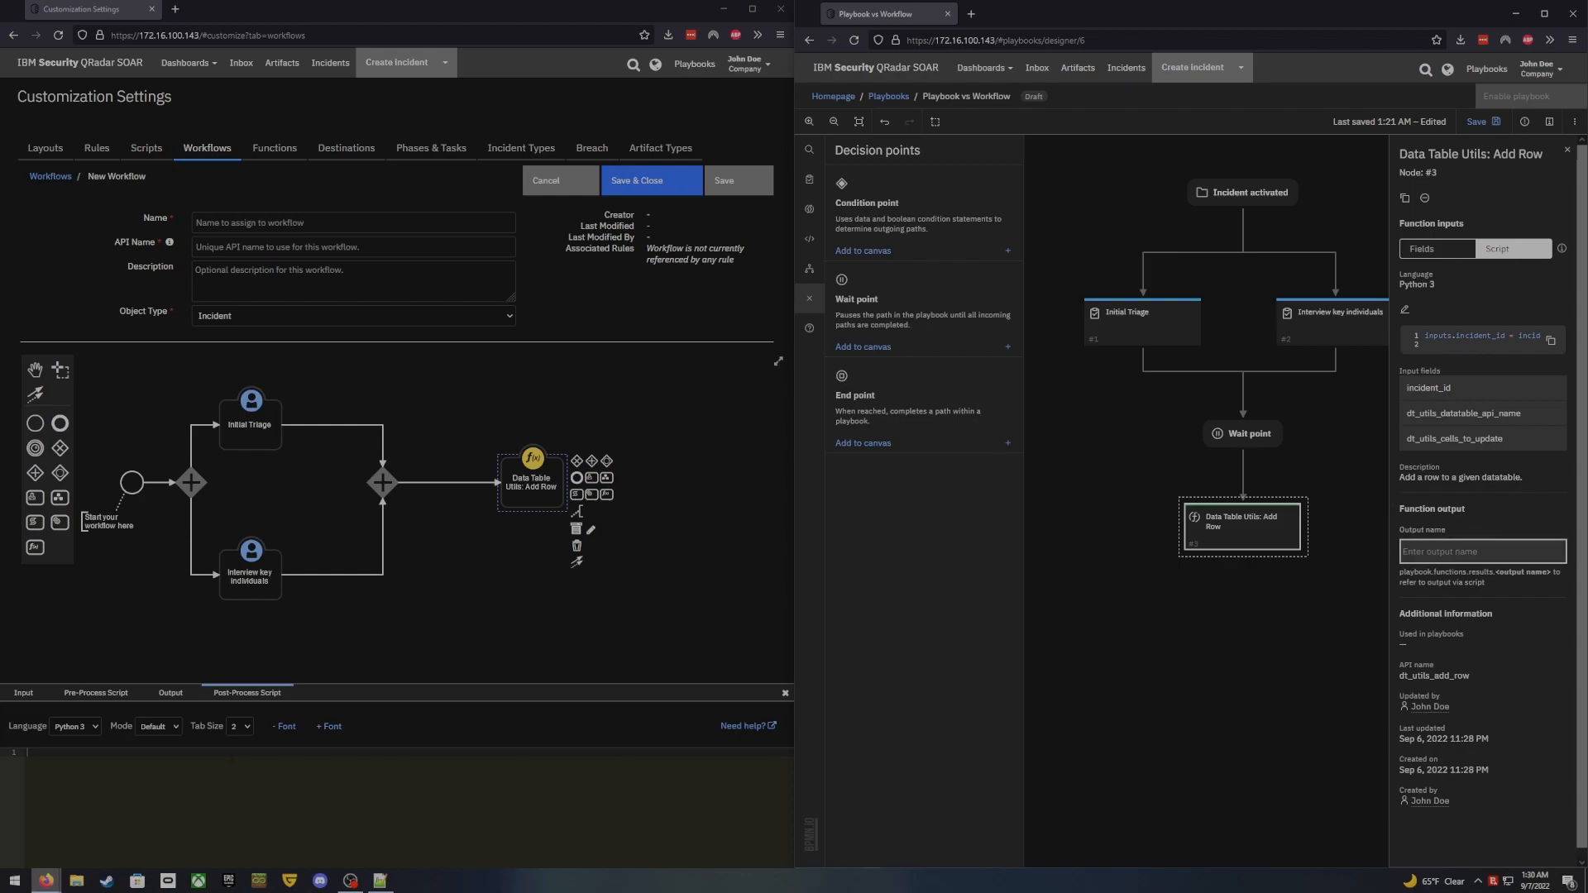
click(170, 692)
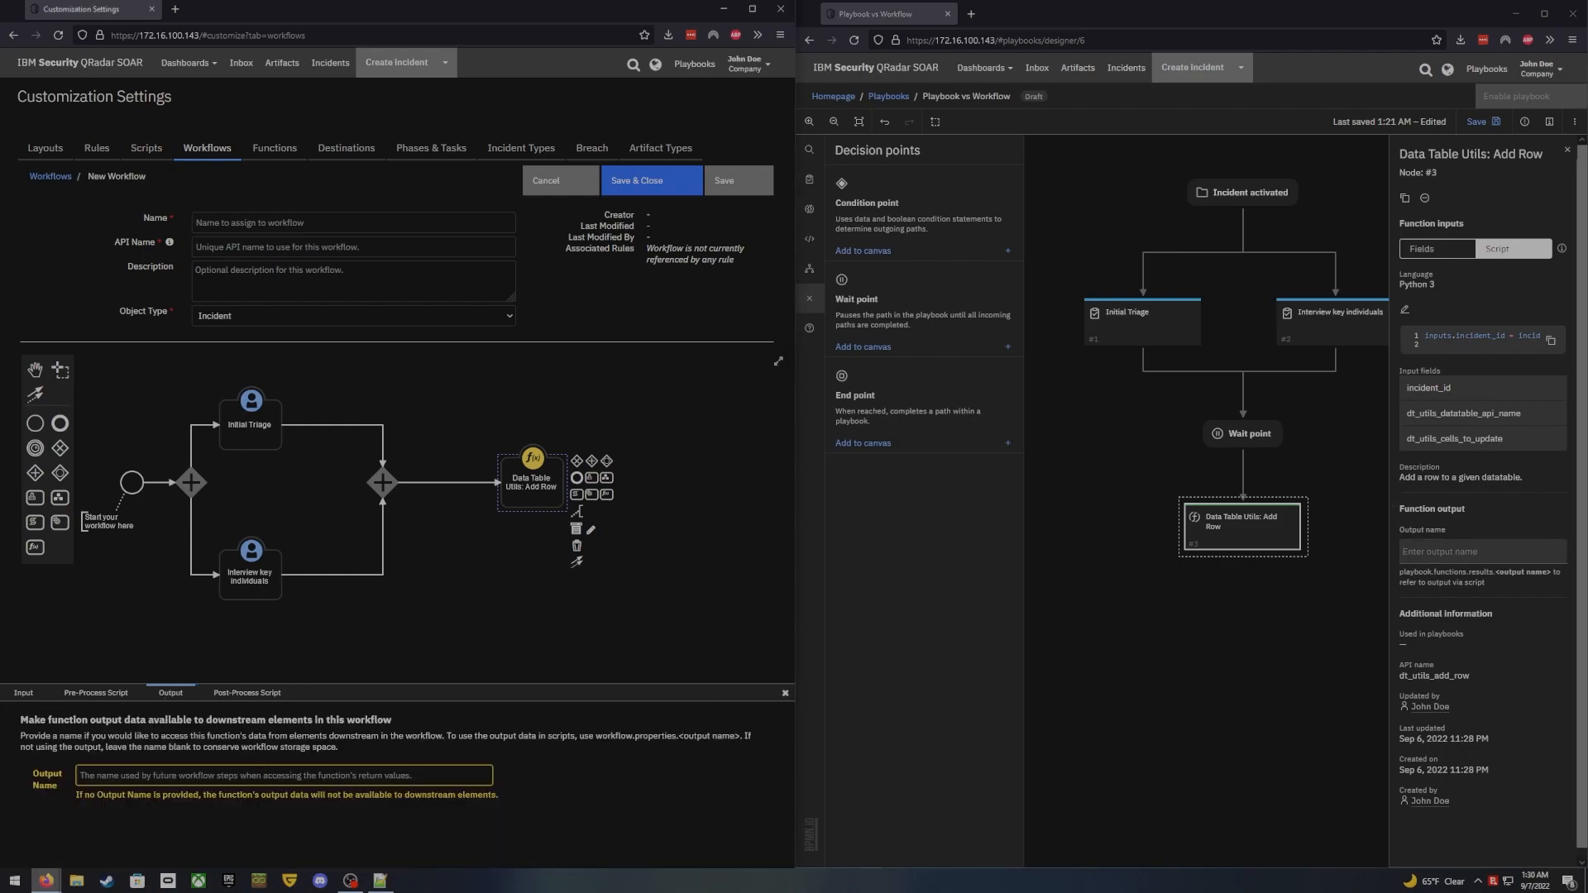
click(1467, 549)
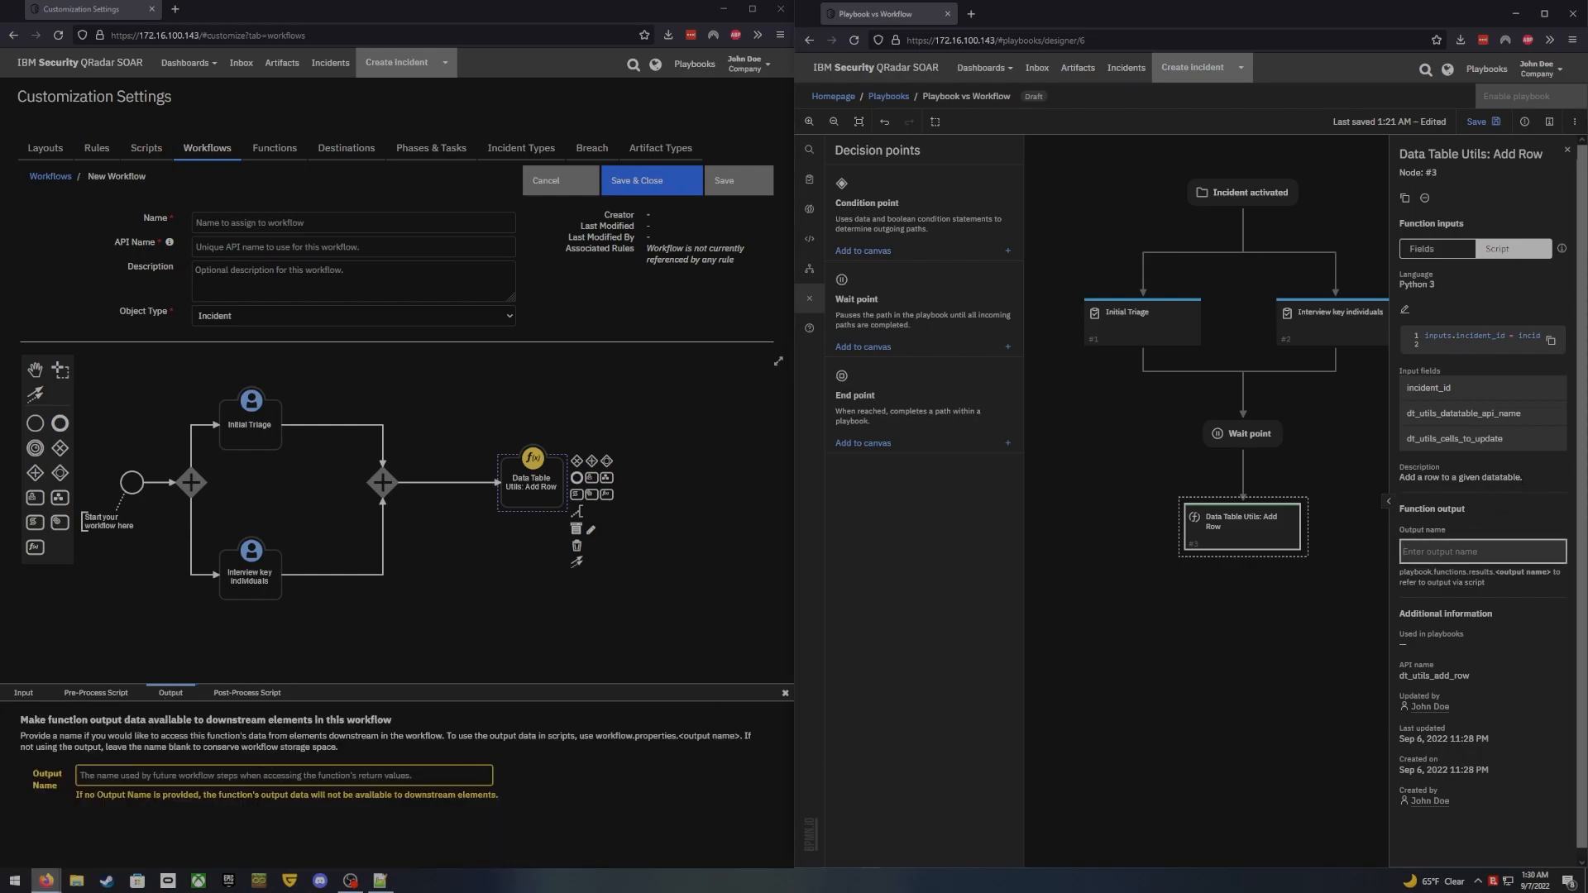
text(datatable_output)
click(364, 776)
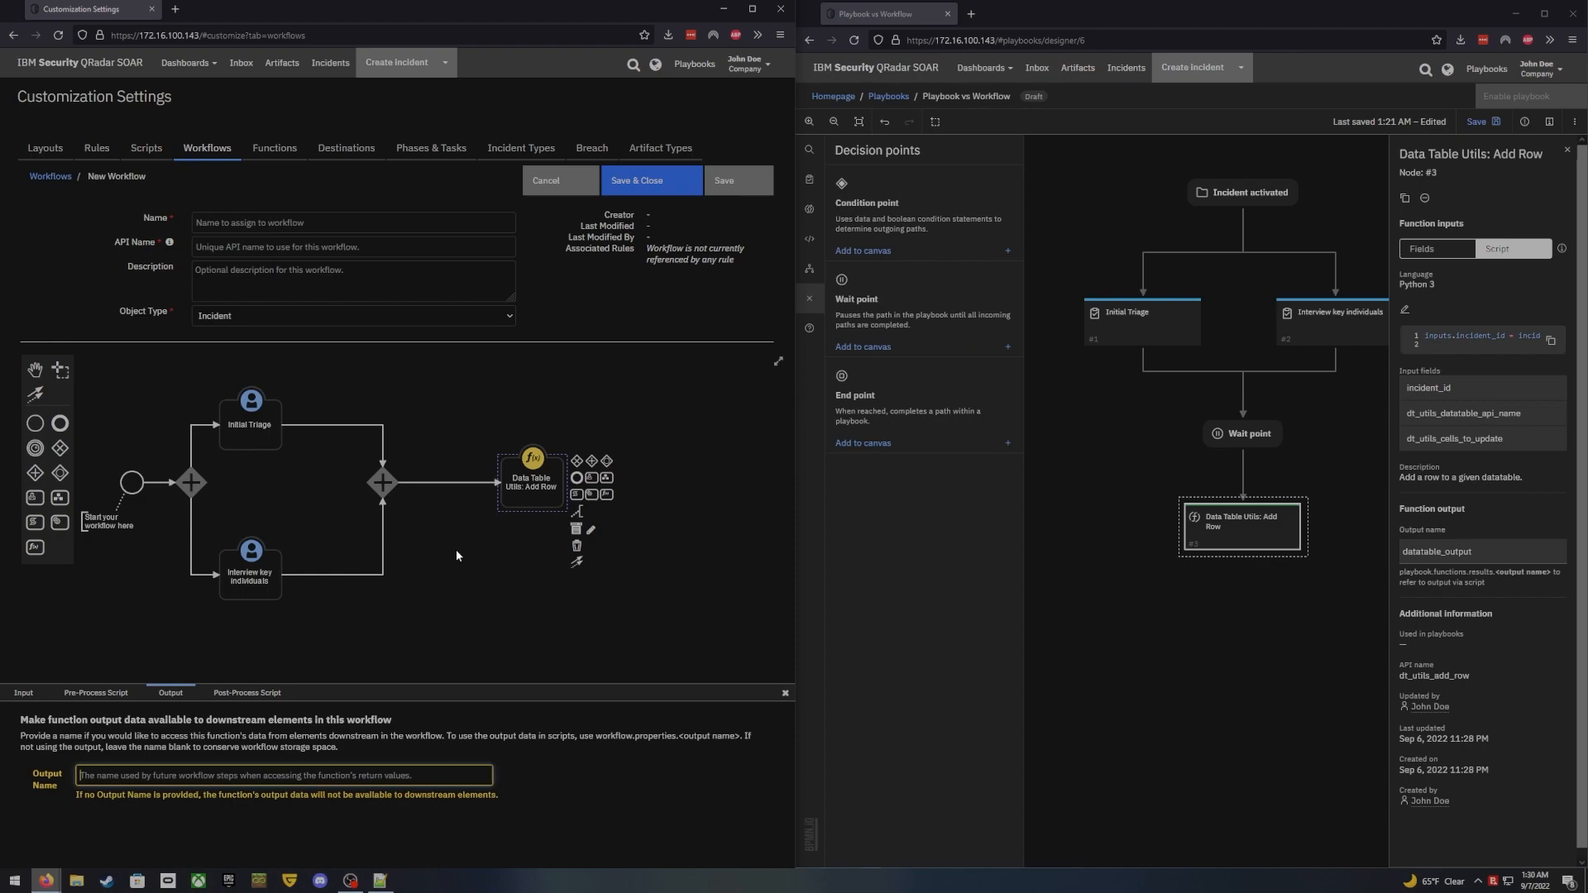
text(dat)
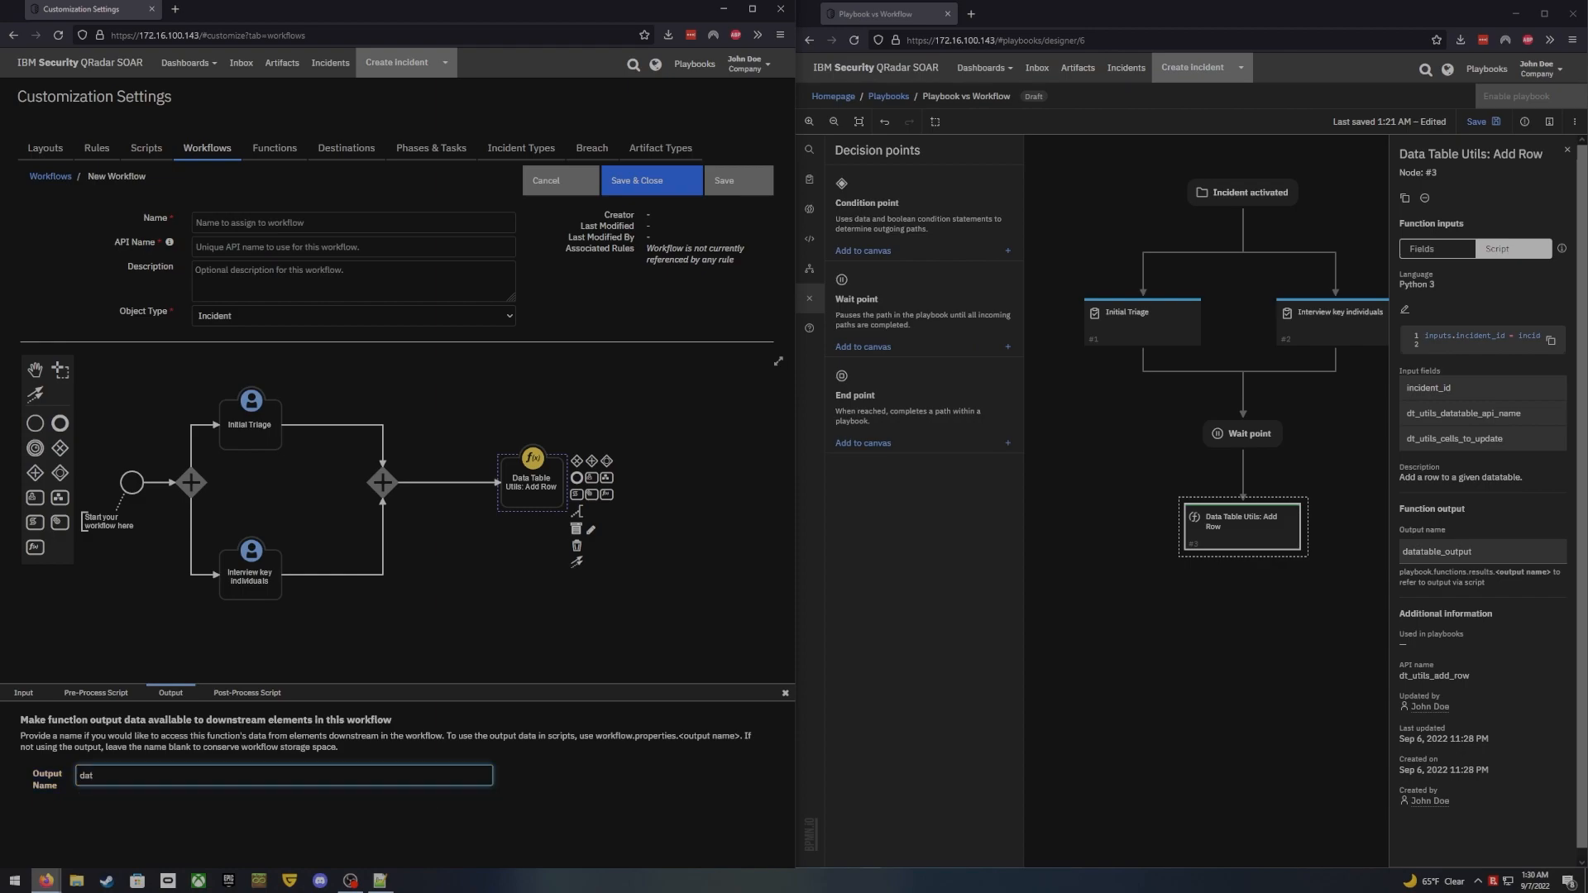
text(atable_output)
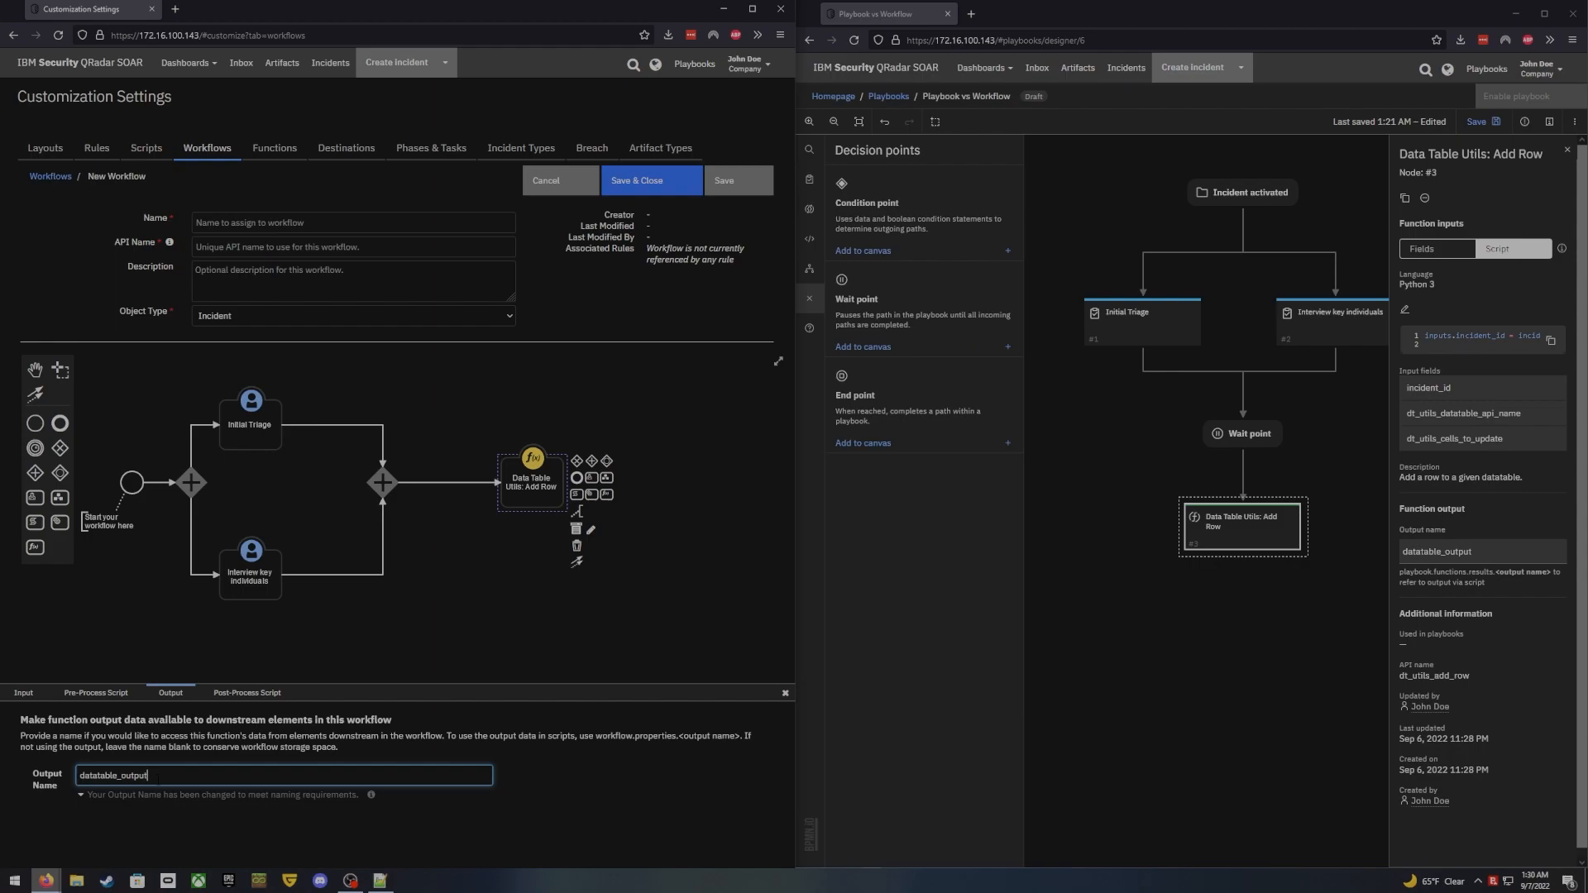
Clear the output name of the workflow's Add Row function and show its post-process script
double_click(147, 775)
key(BackSpace)
click(252, 692)
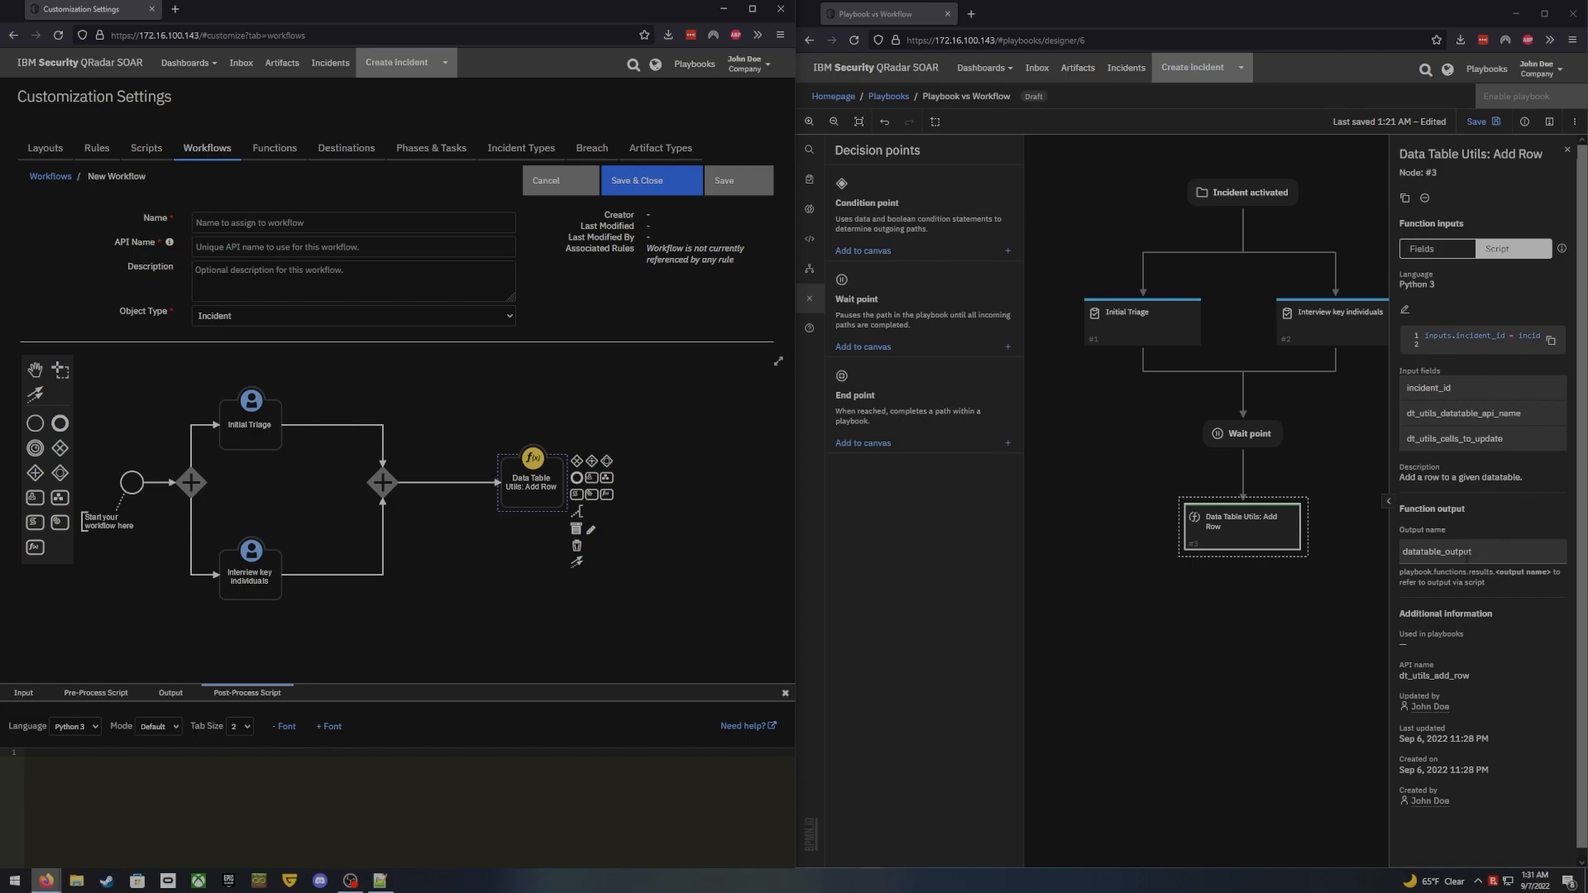
click(1487, 552)
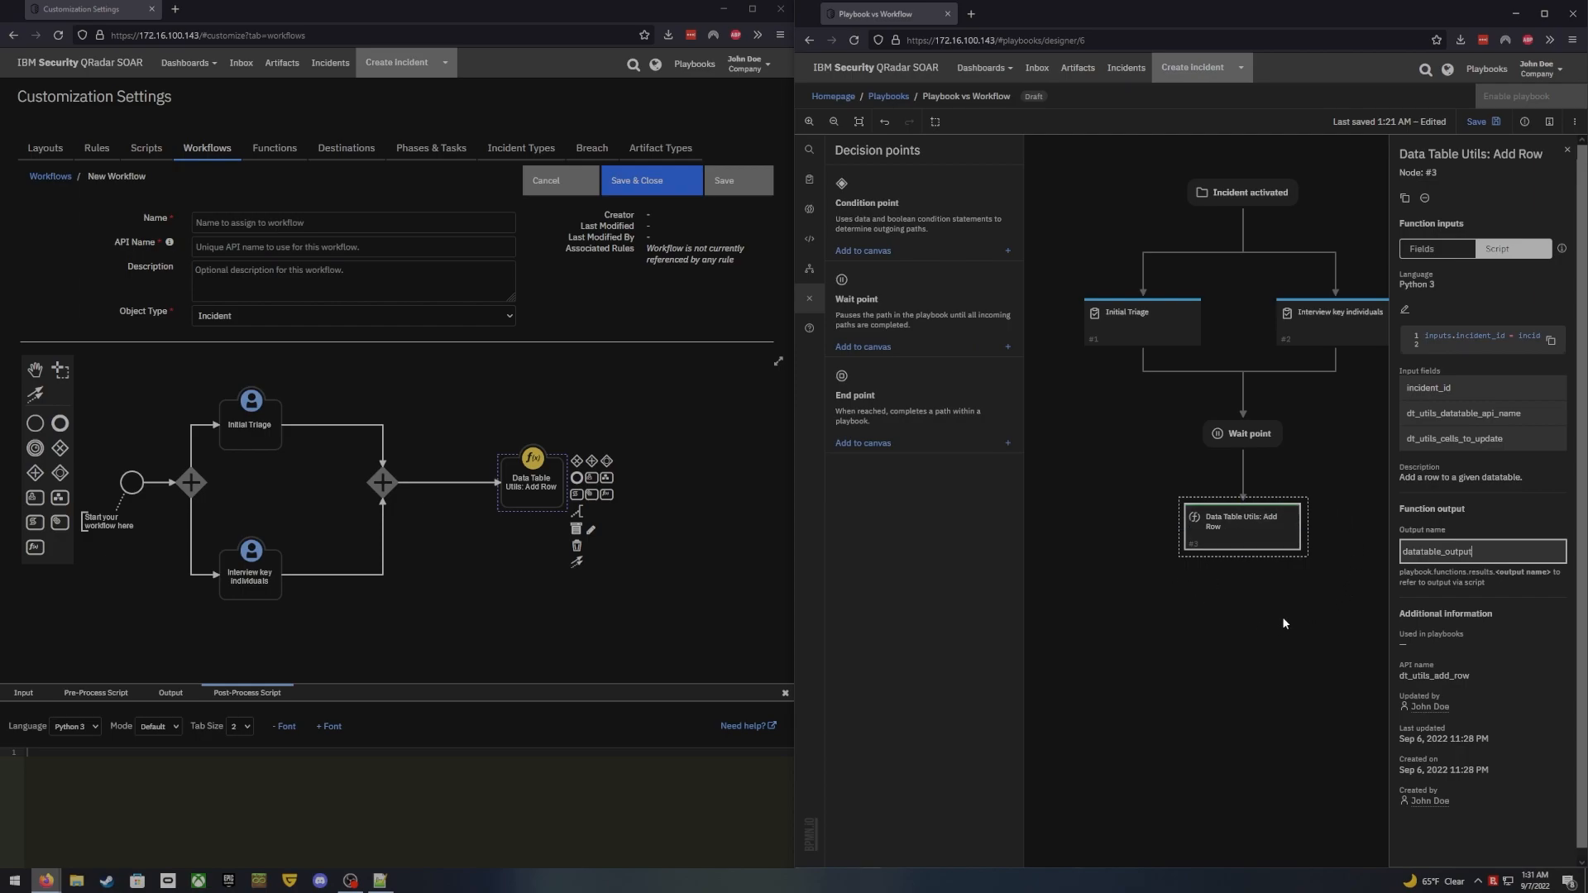
Start a new local playbook script containing results = playbook.functions.results.datatable_output
click(808, 242)
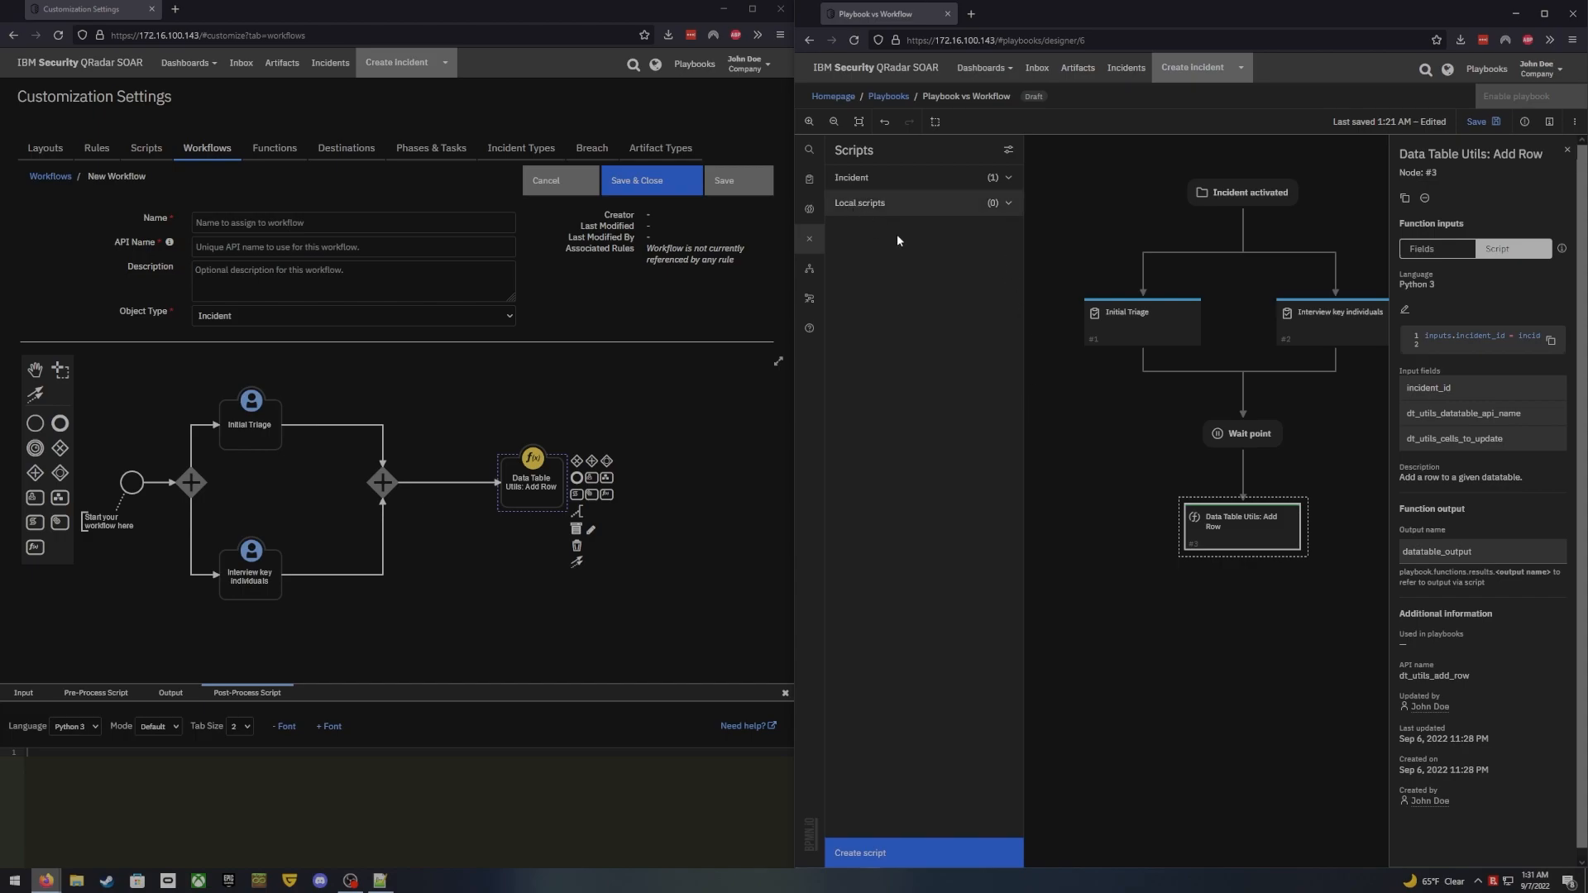
click(856, 855)
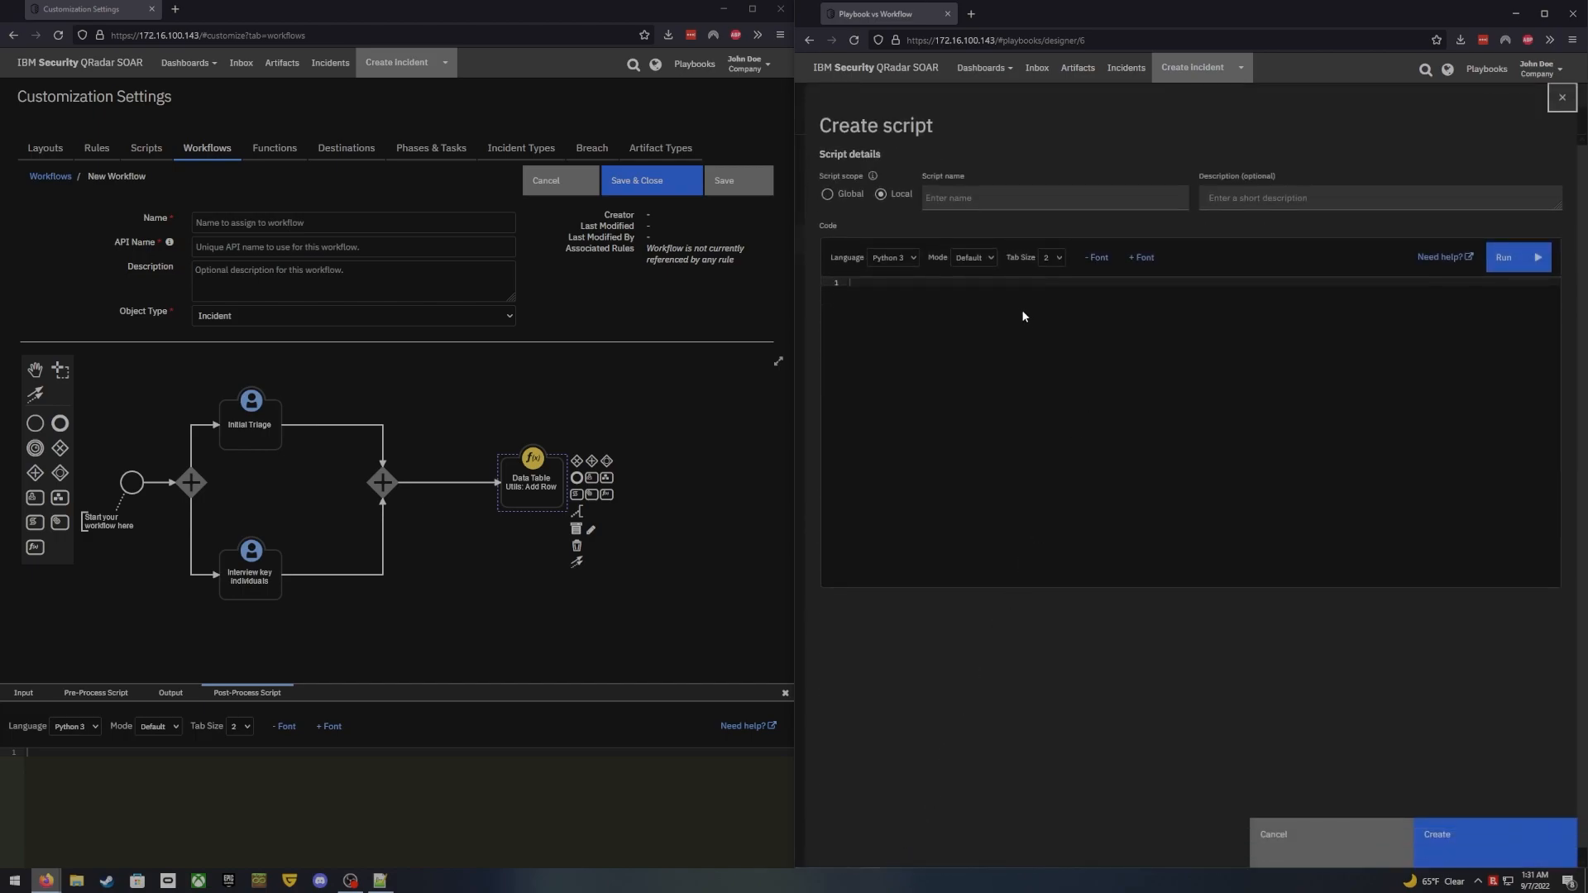
click(979, 347)
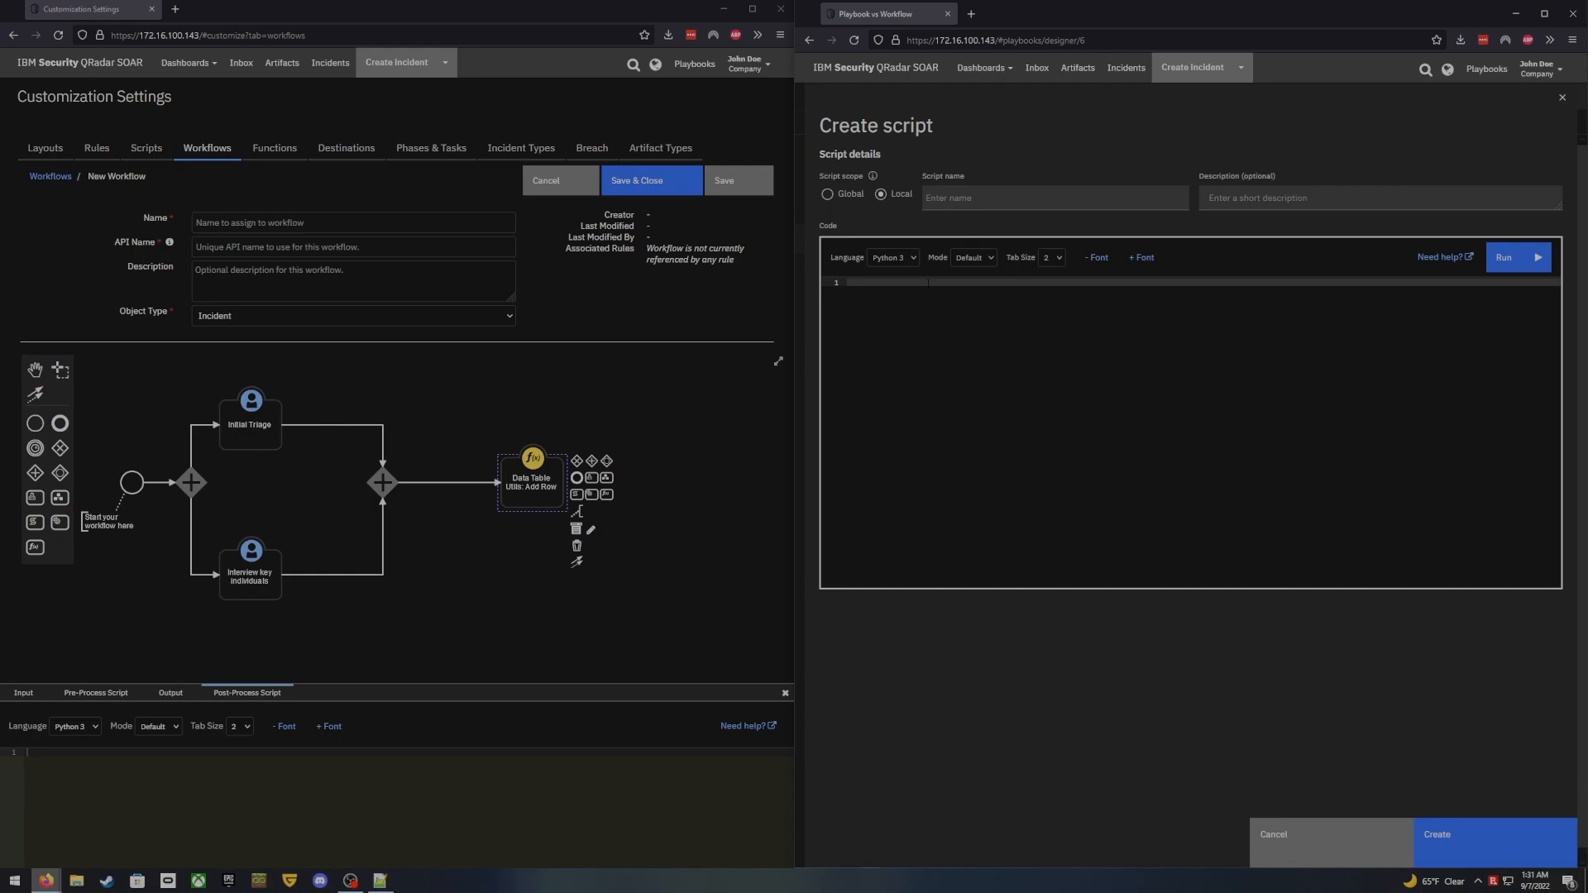
text(playbook.)
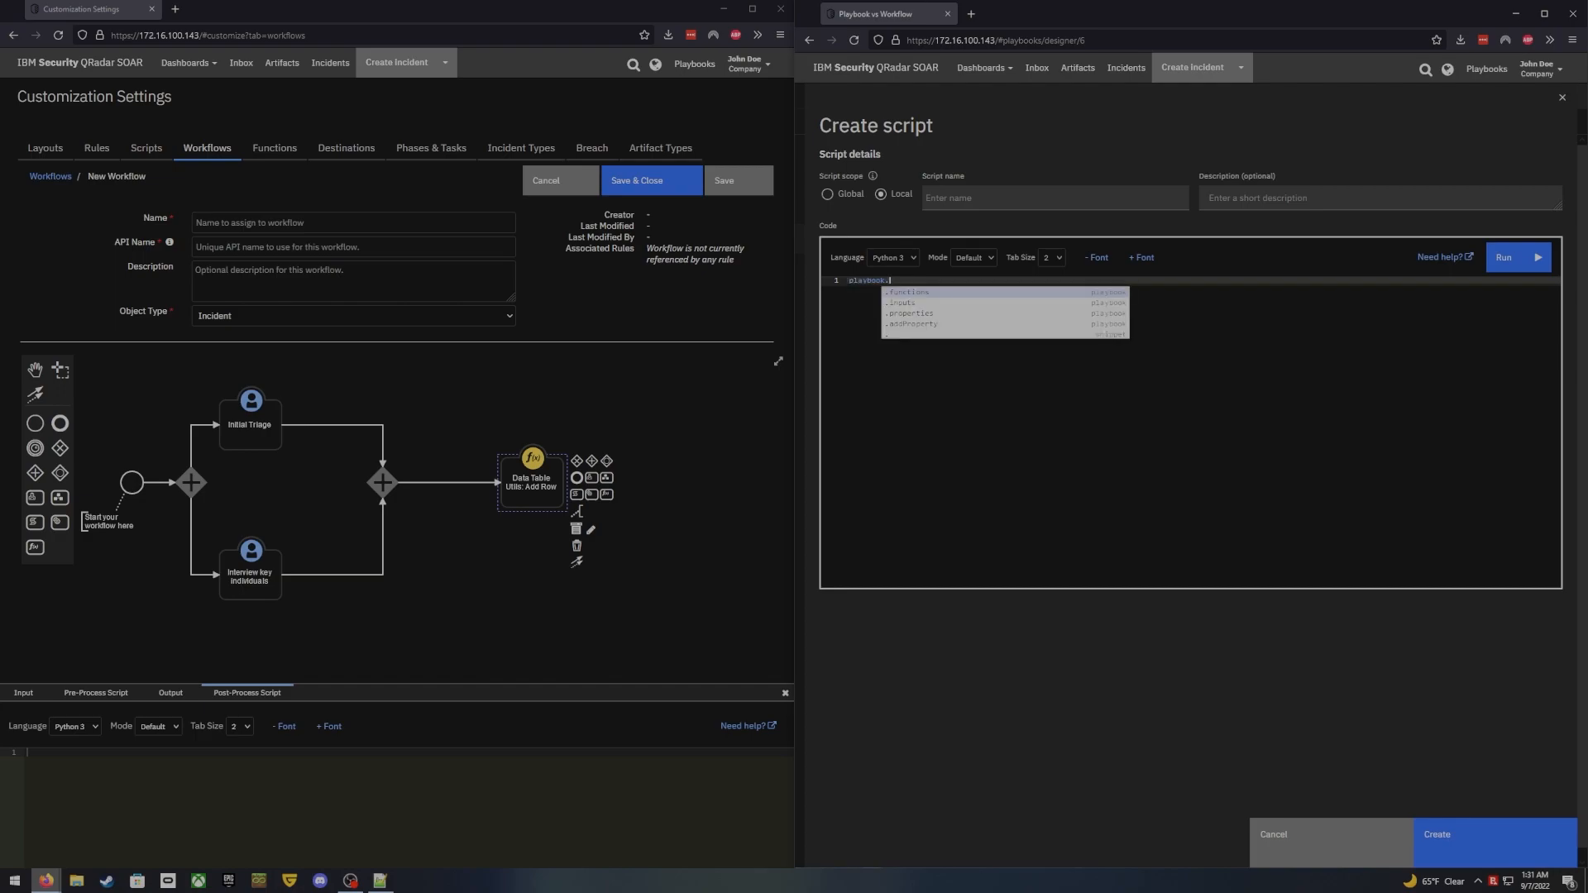
key(Return)
text(.)
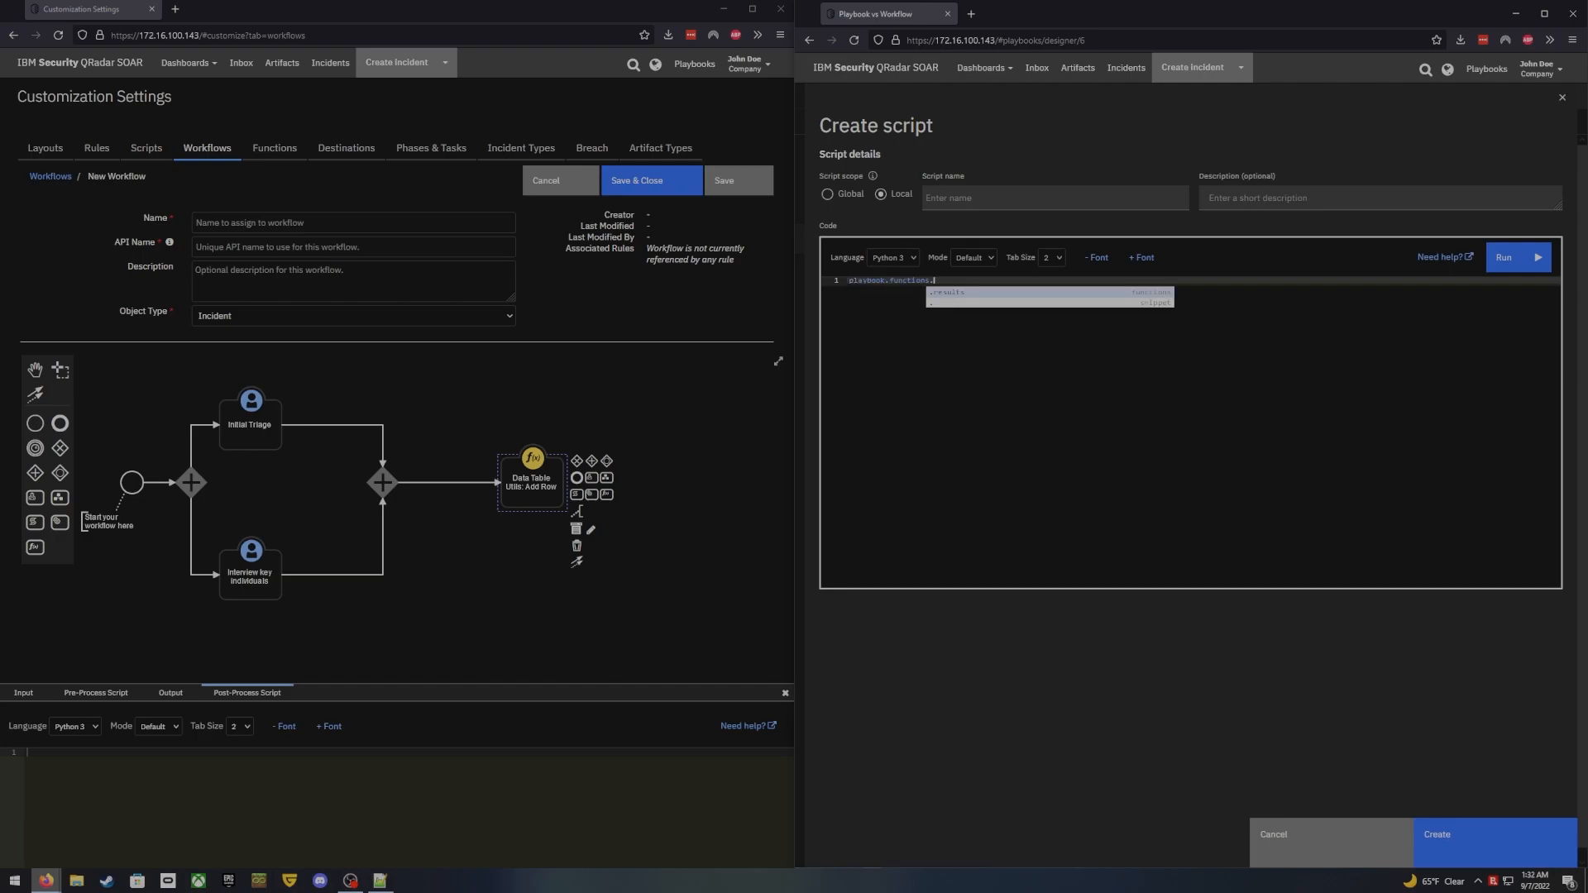
key(Return)
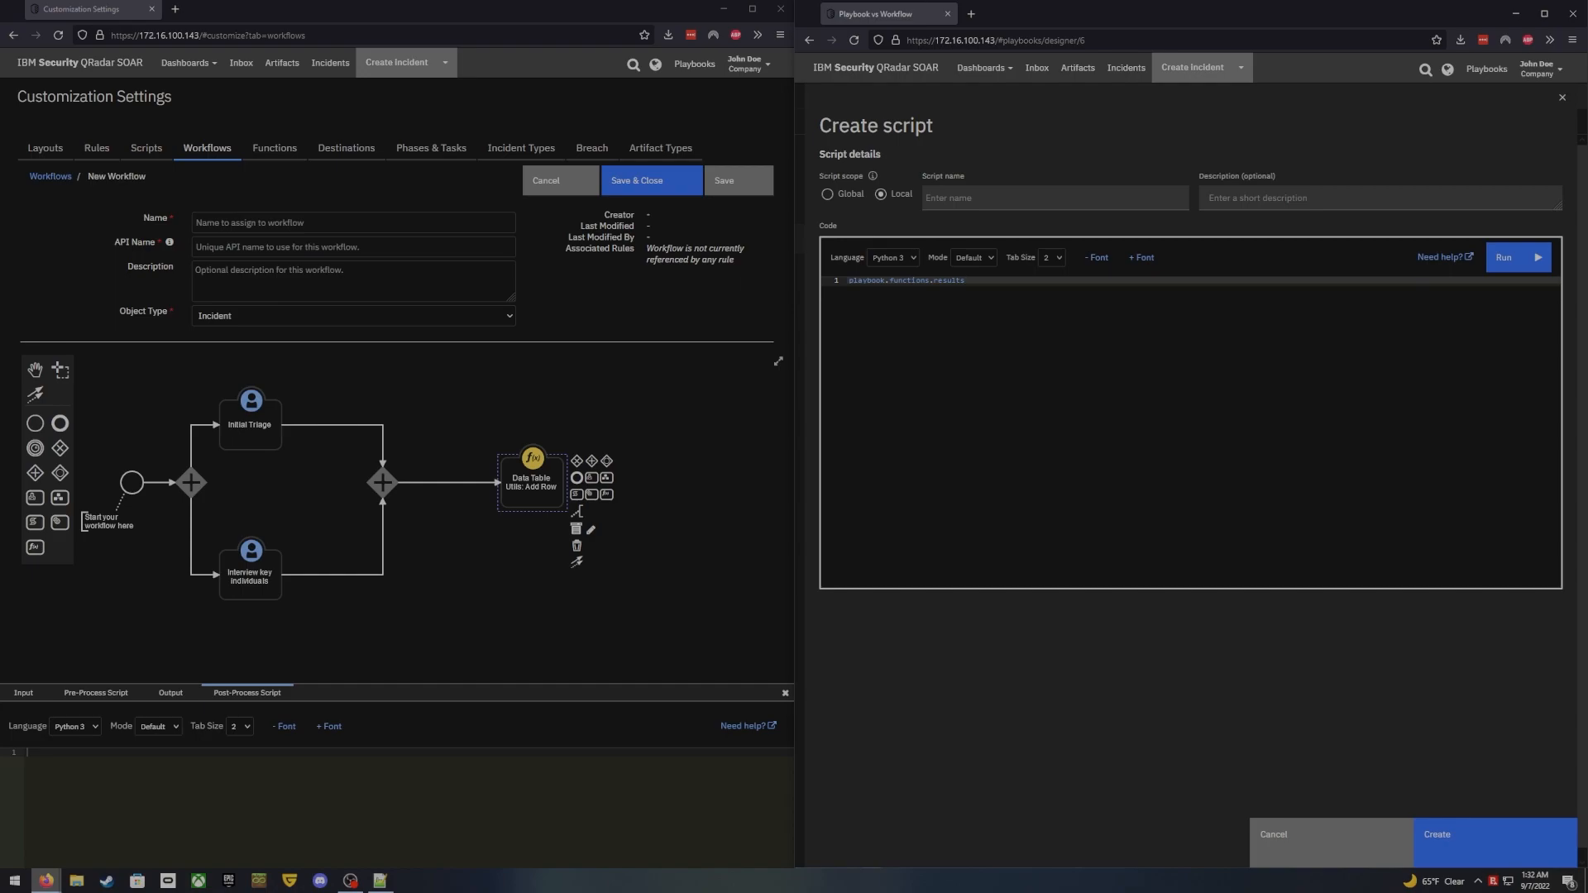
text(.)
key(Return)
text(results =)
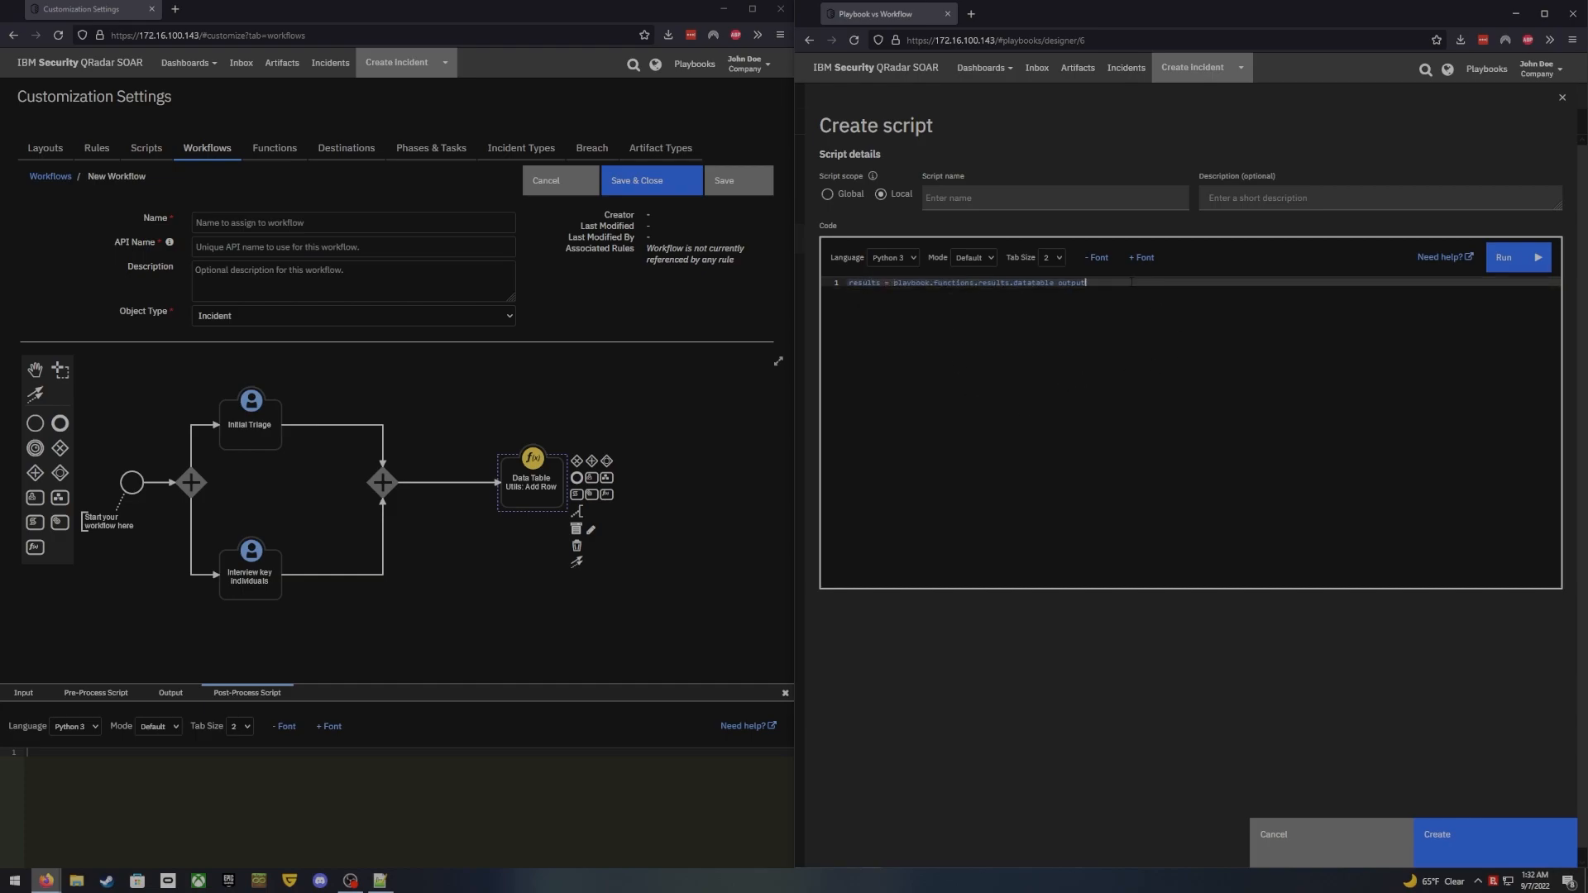
key(Return)
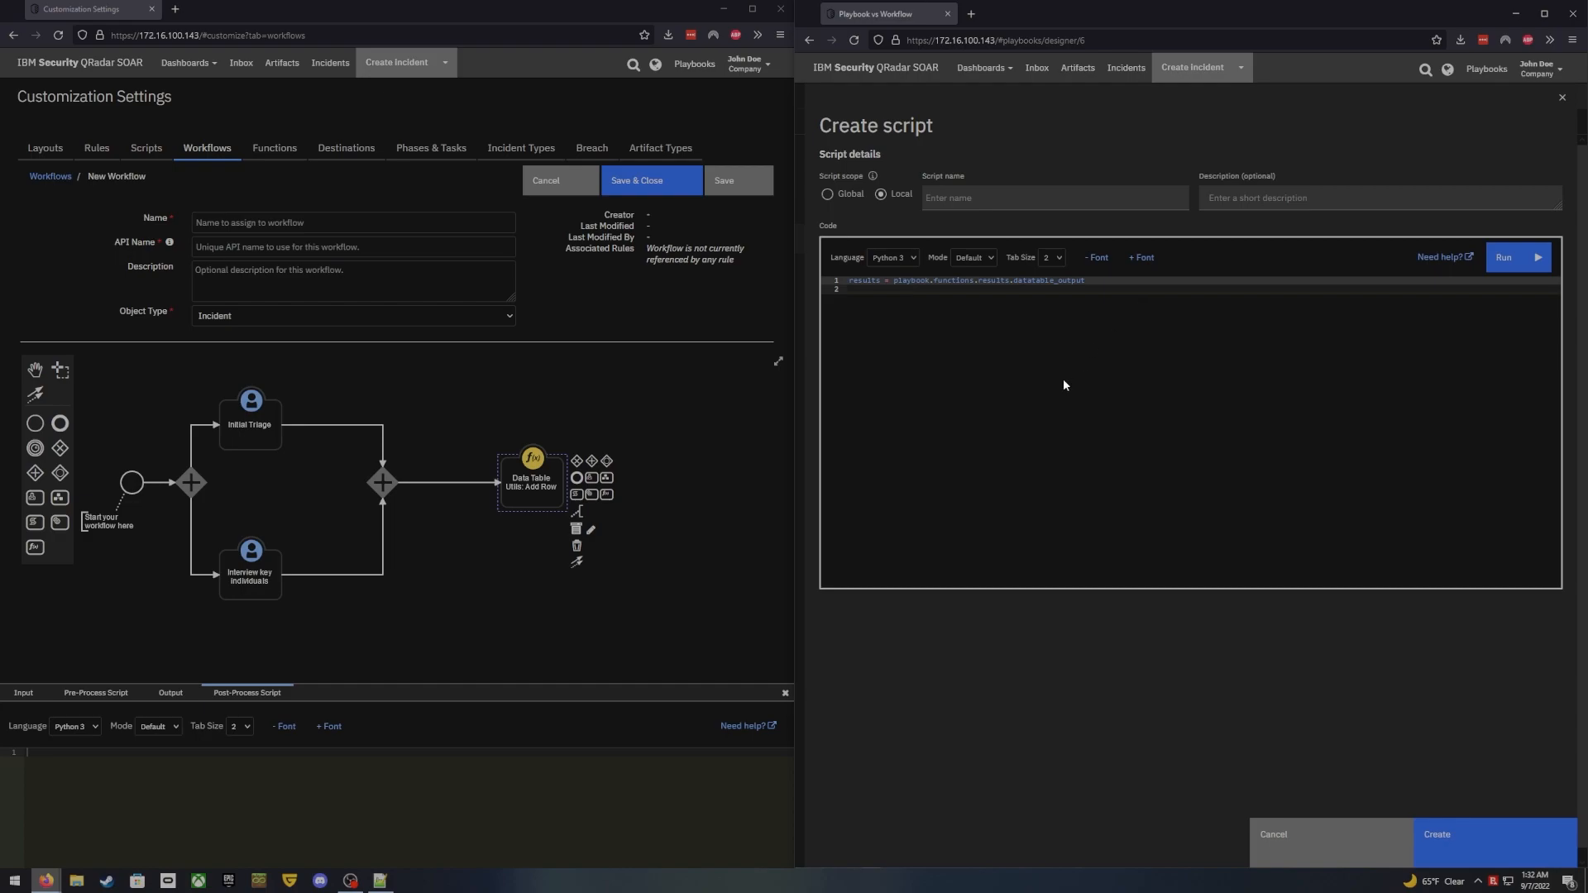
Create the script under the name "output script" and place it on the playbook canvas below the Add Row function
click(232, 753)
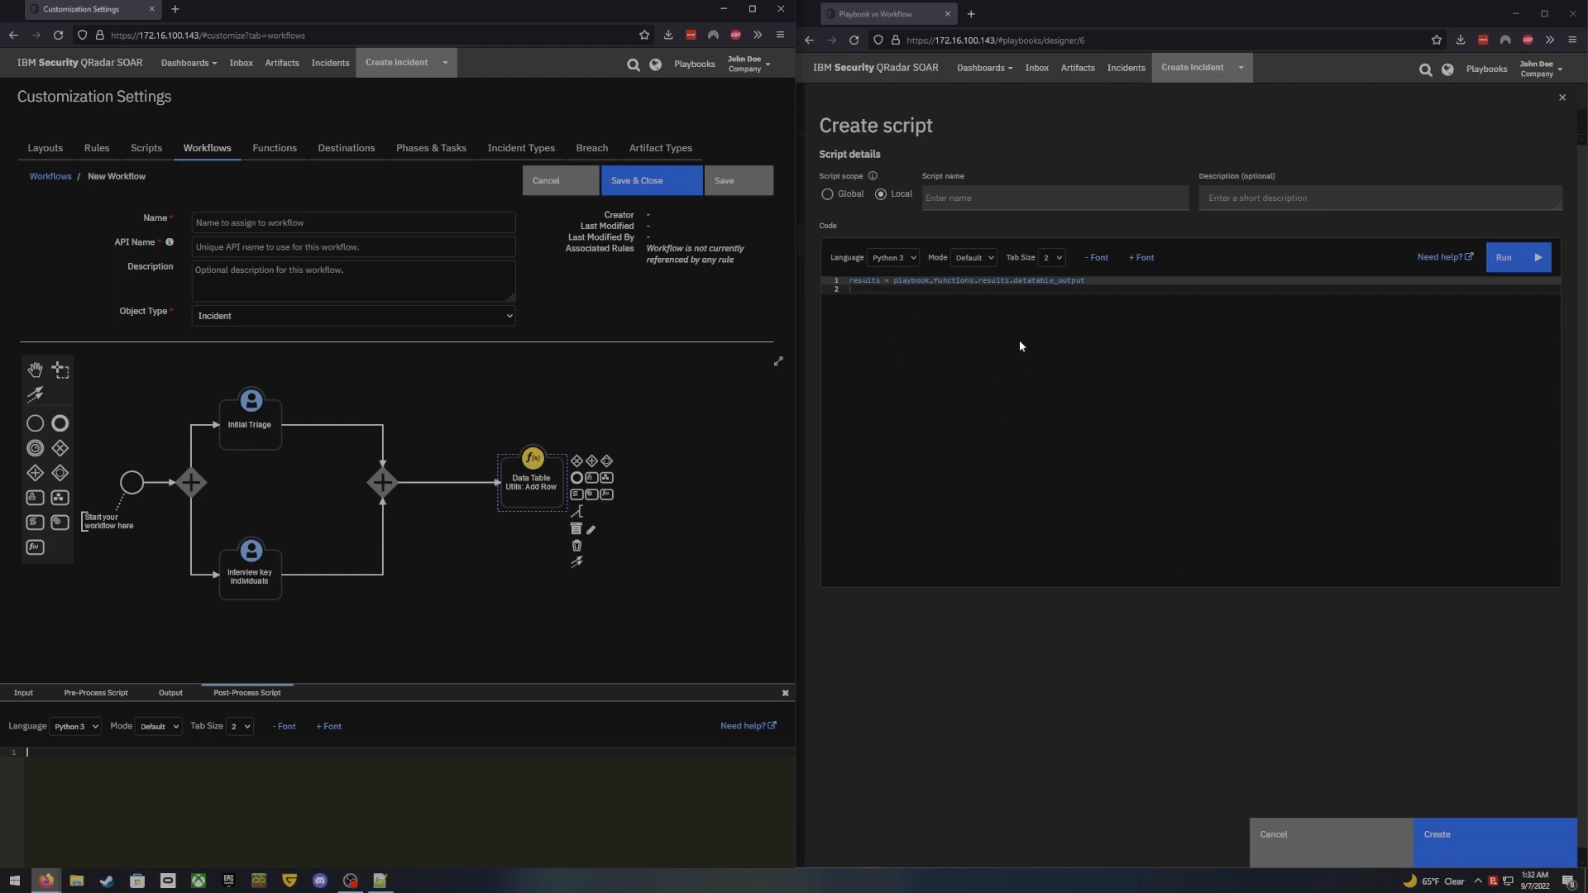
click(893, 291)
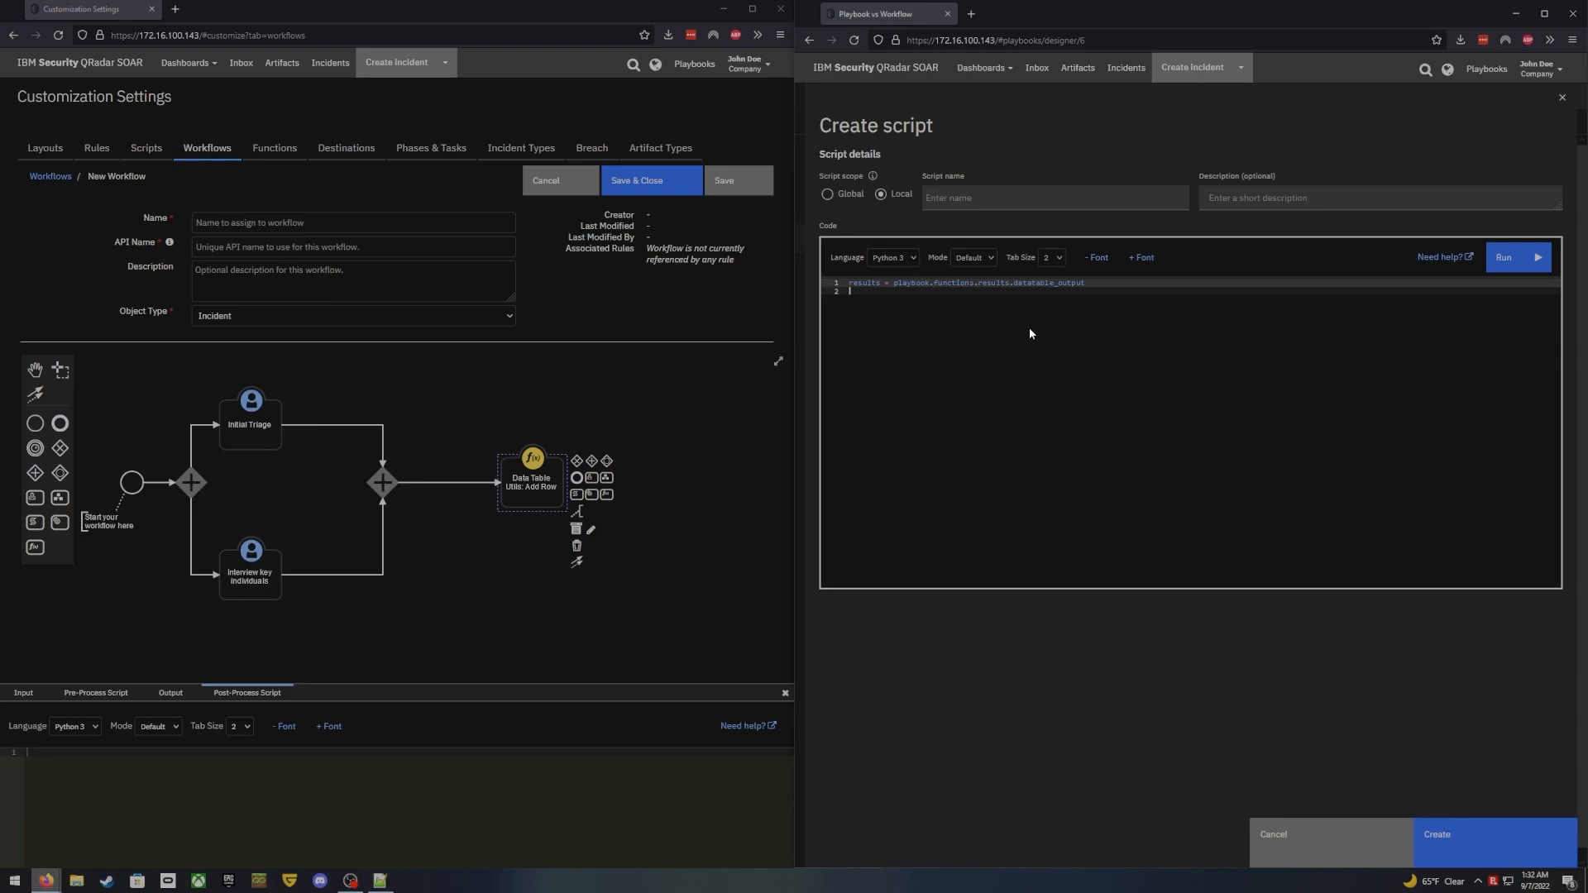
click(1050, 198)
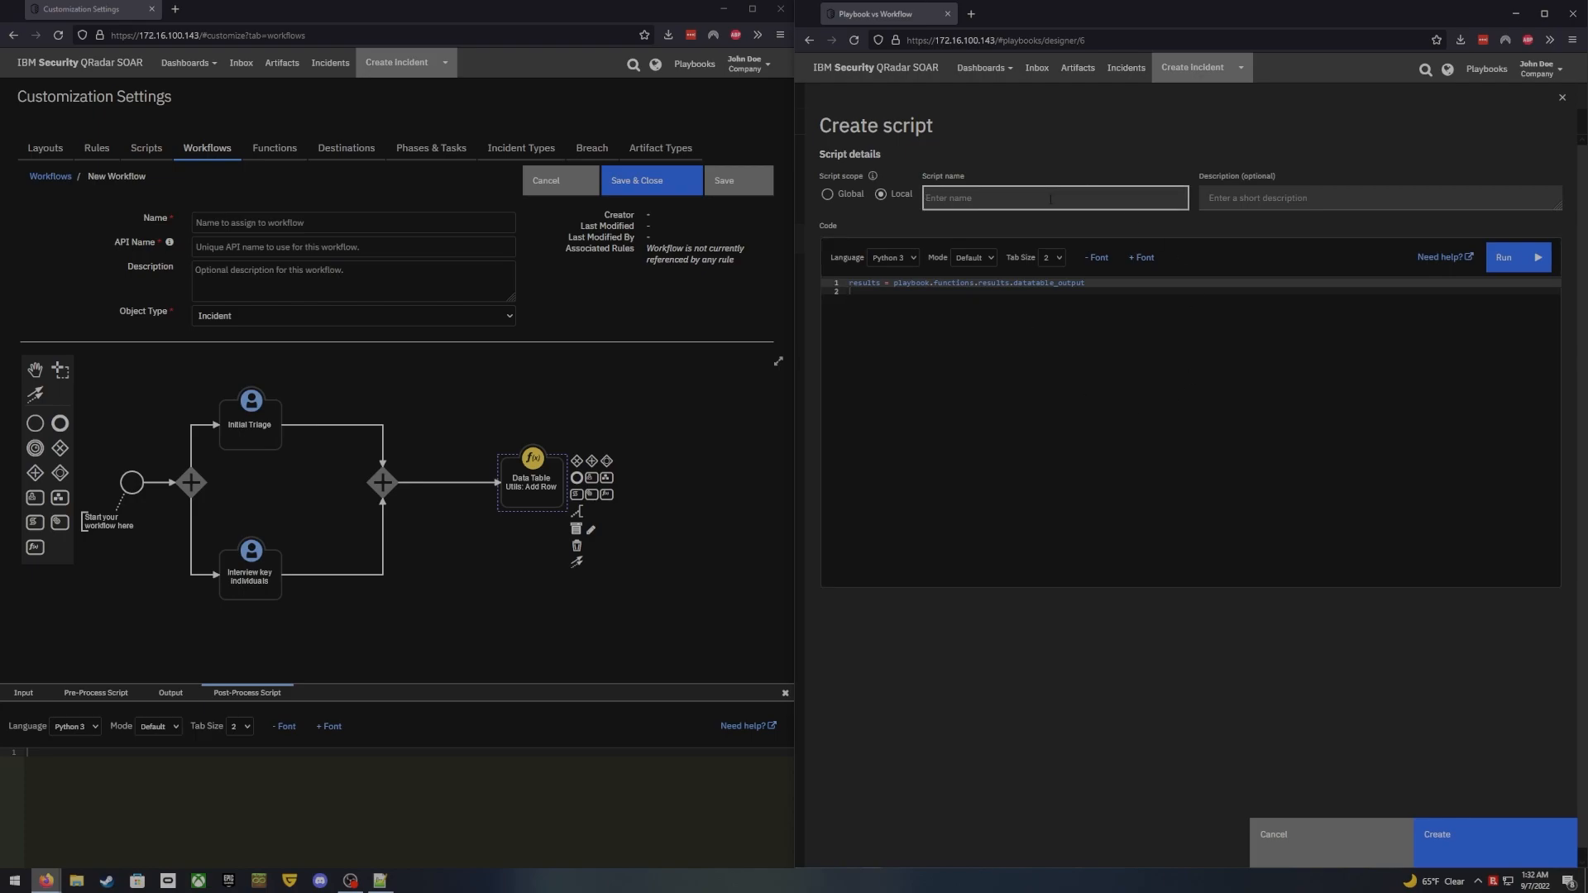
text(output script)
click(1466, 825)
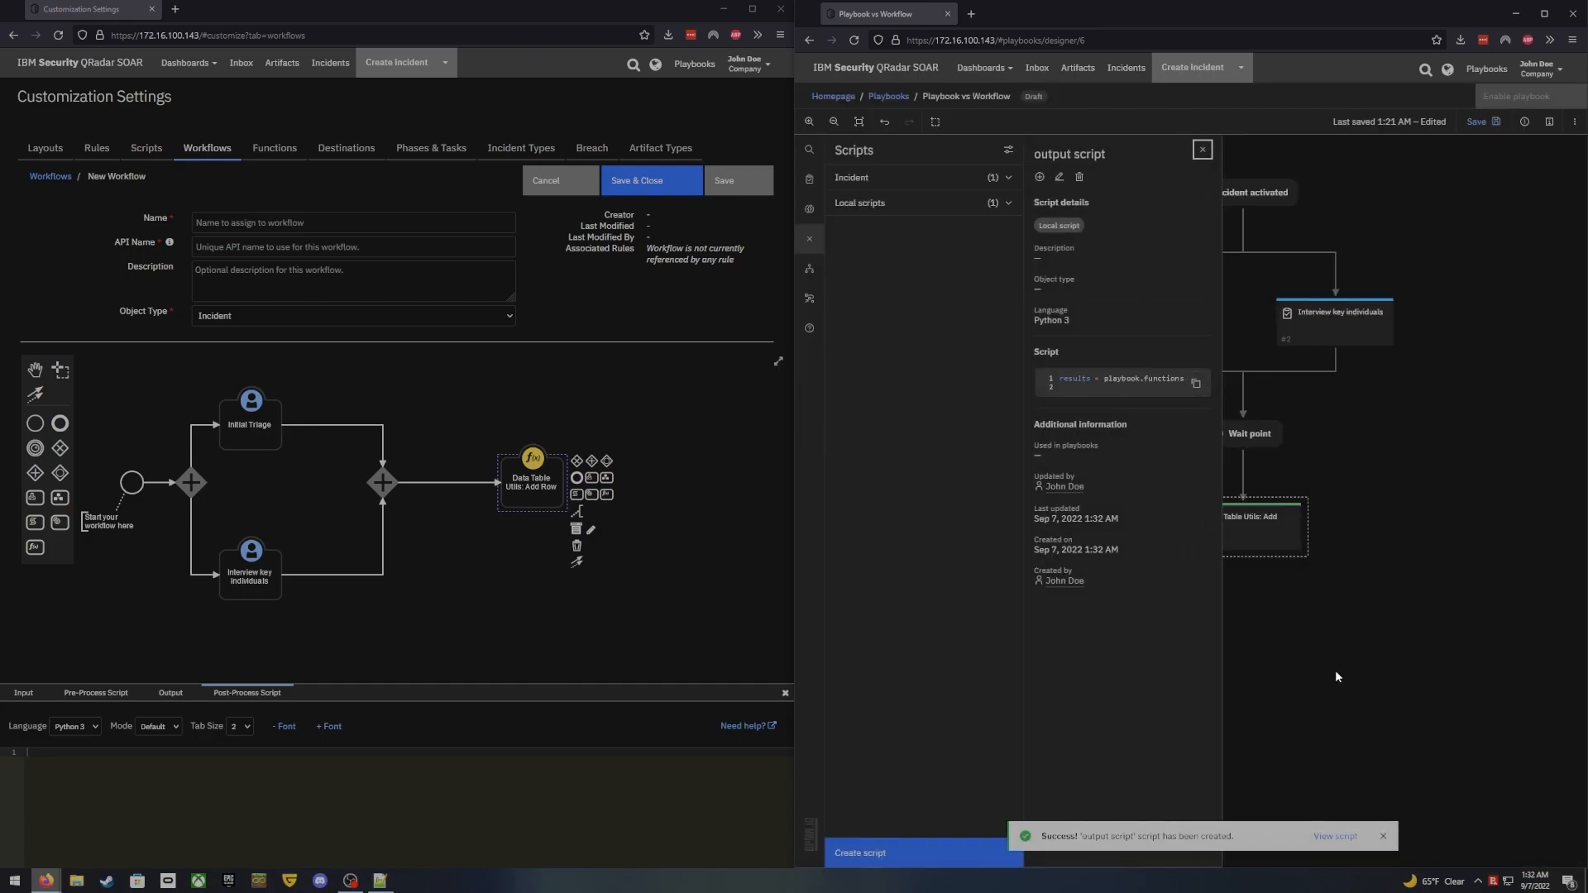
click(1039, 176)
drag(1112, 183, 1266, 658)
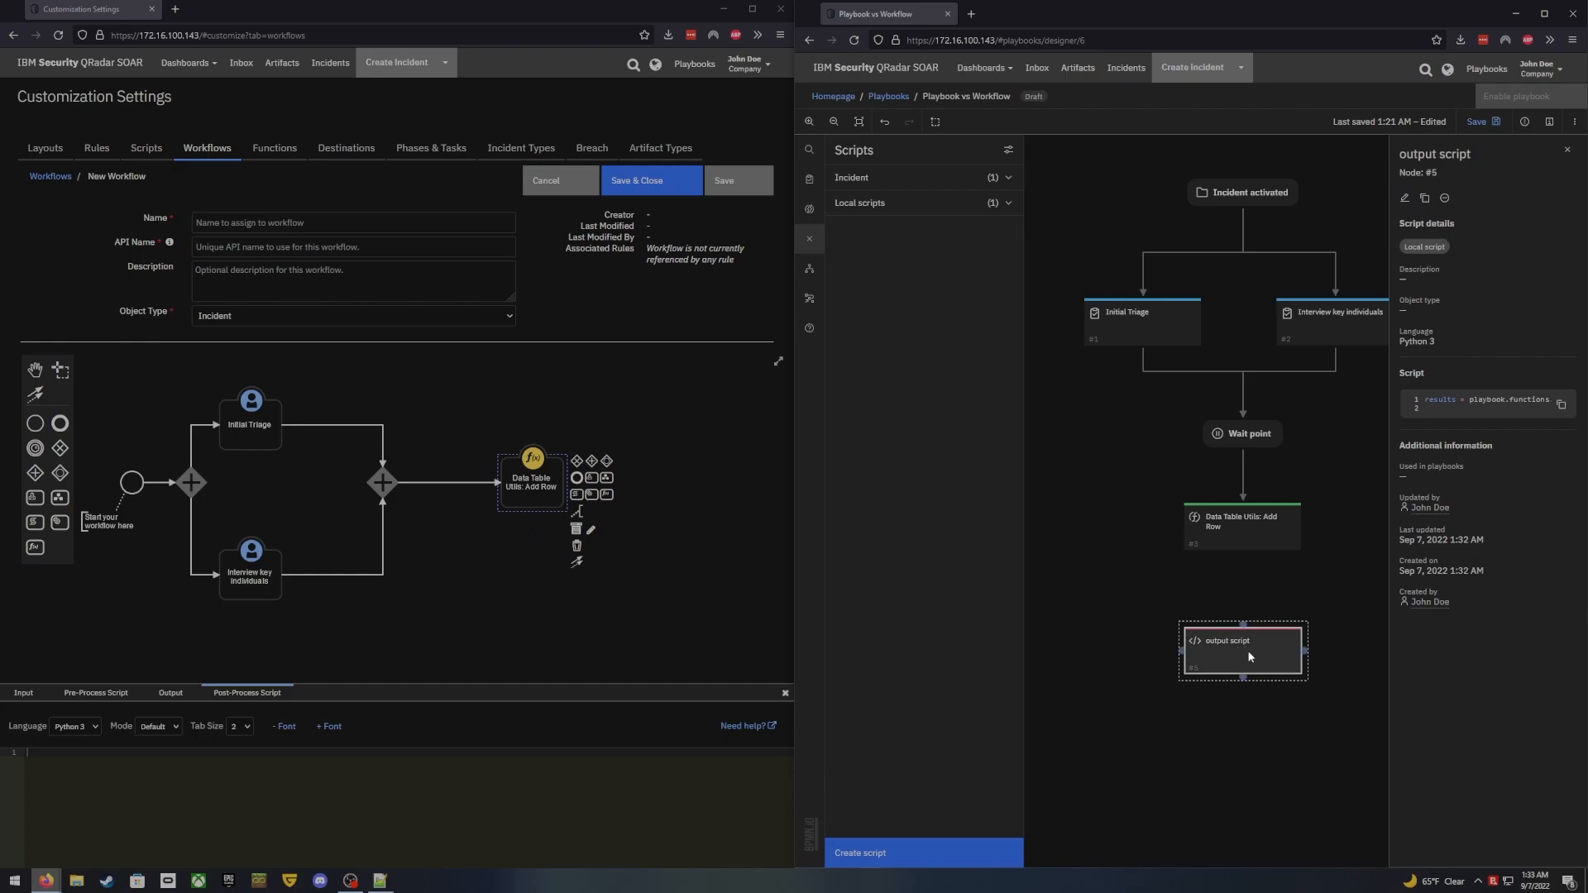
Show the output settings of the workflow's Add Row function and connect the playbook's Add Row function to the output script
click(168, 693)
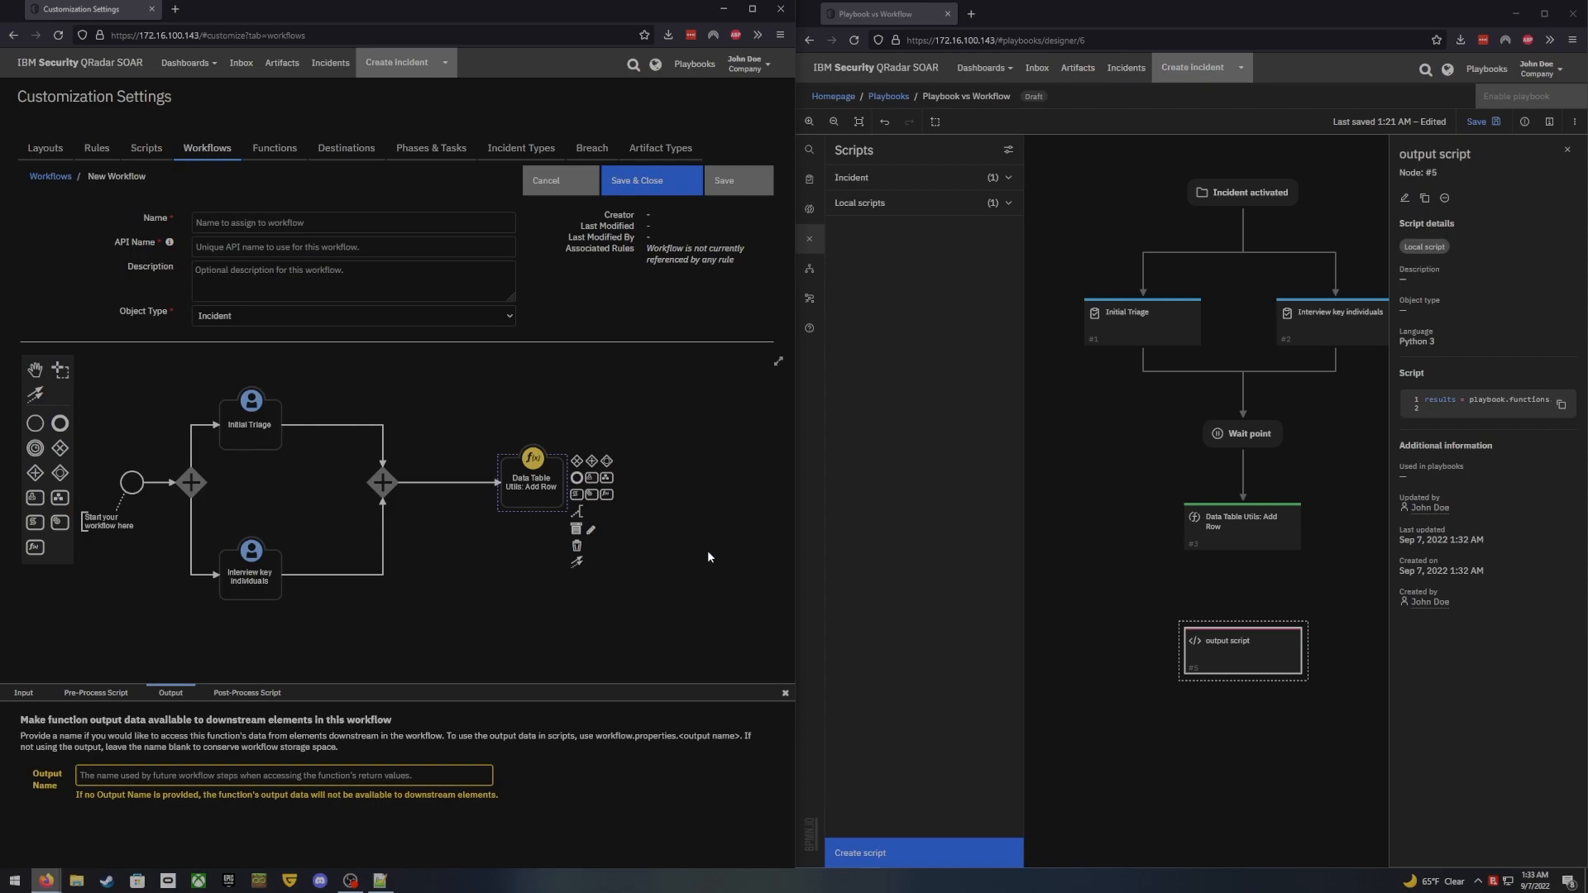
mouse_move(1296, 521)
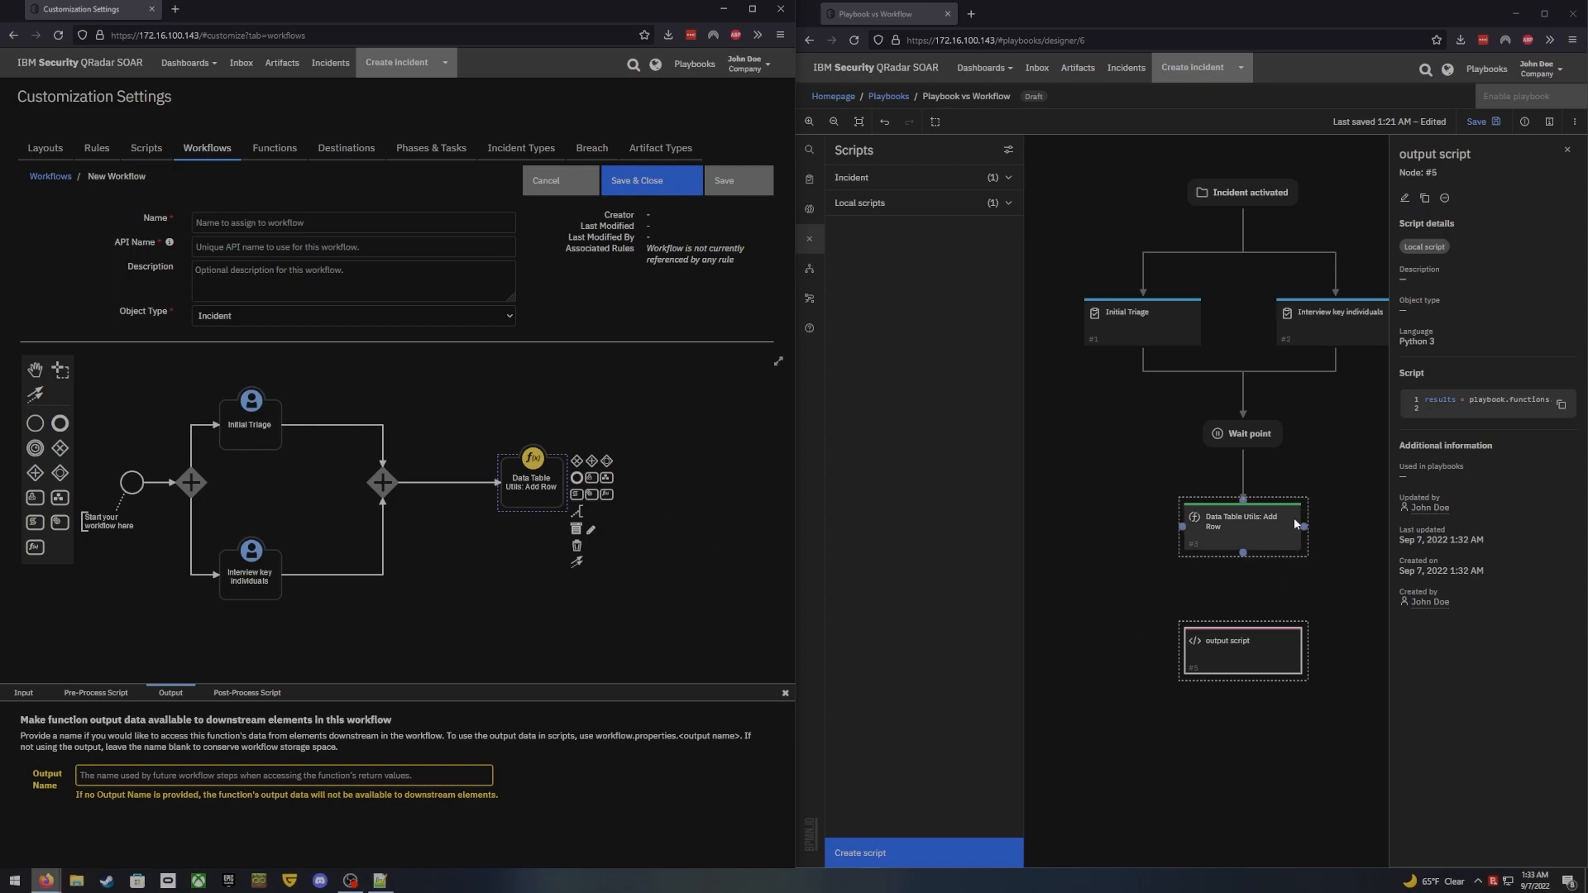
drag(1243, 553, 1246, 637)
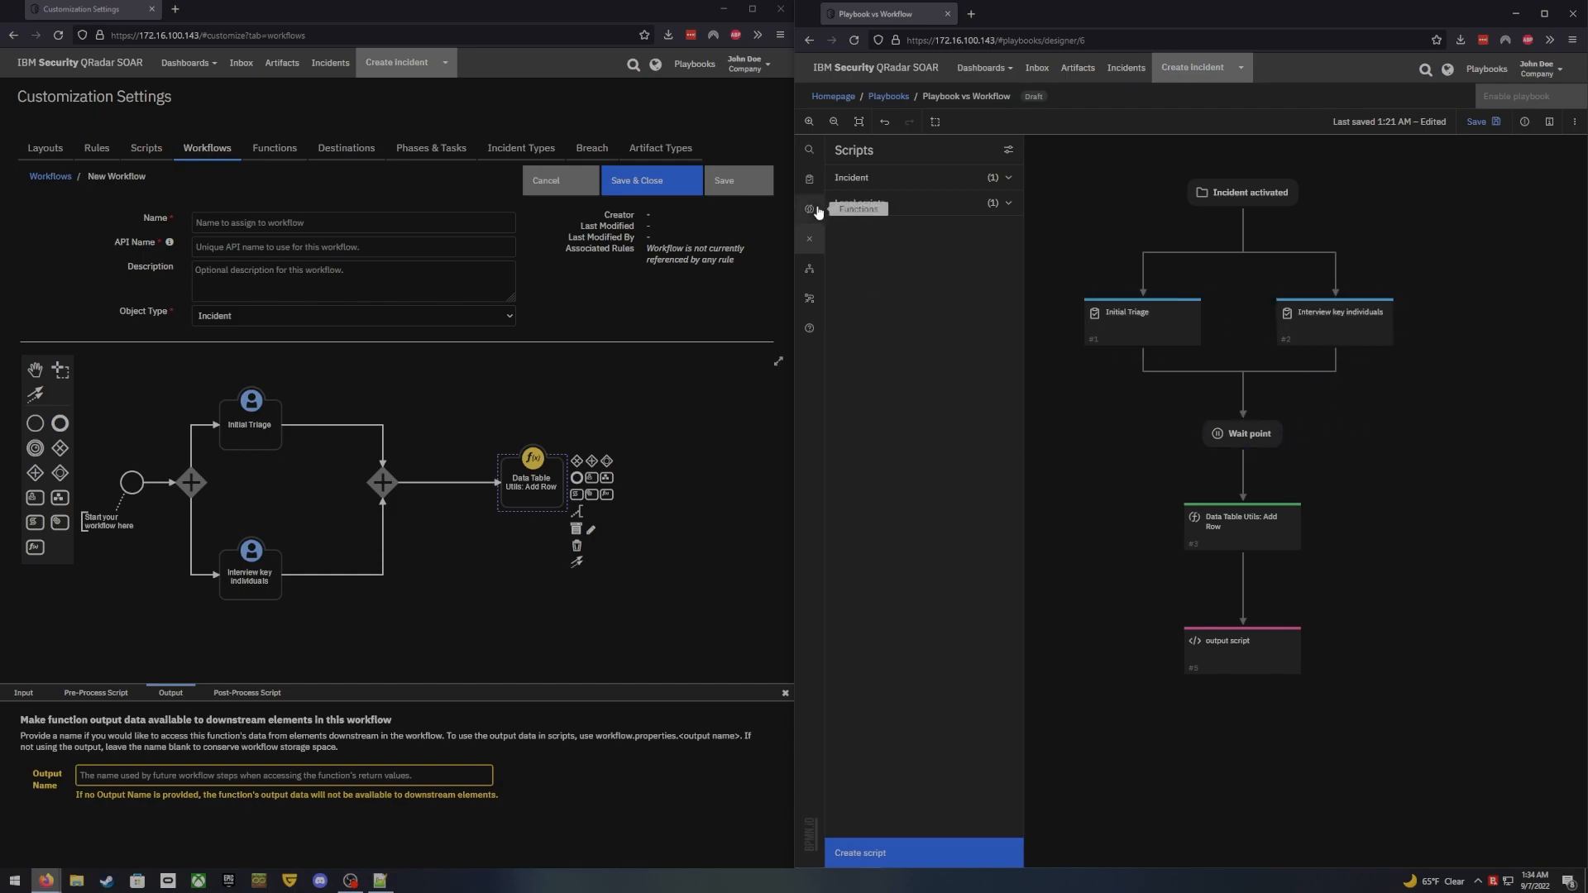
Show the available sub-playbooks, then place a sub-workflow beyond the workflow's Add Row function and delete it again
click(811, 270)
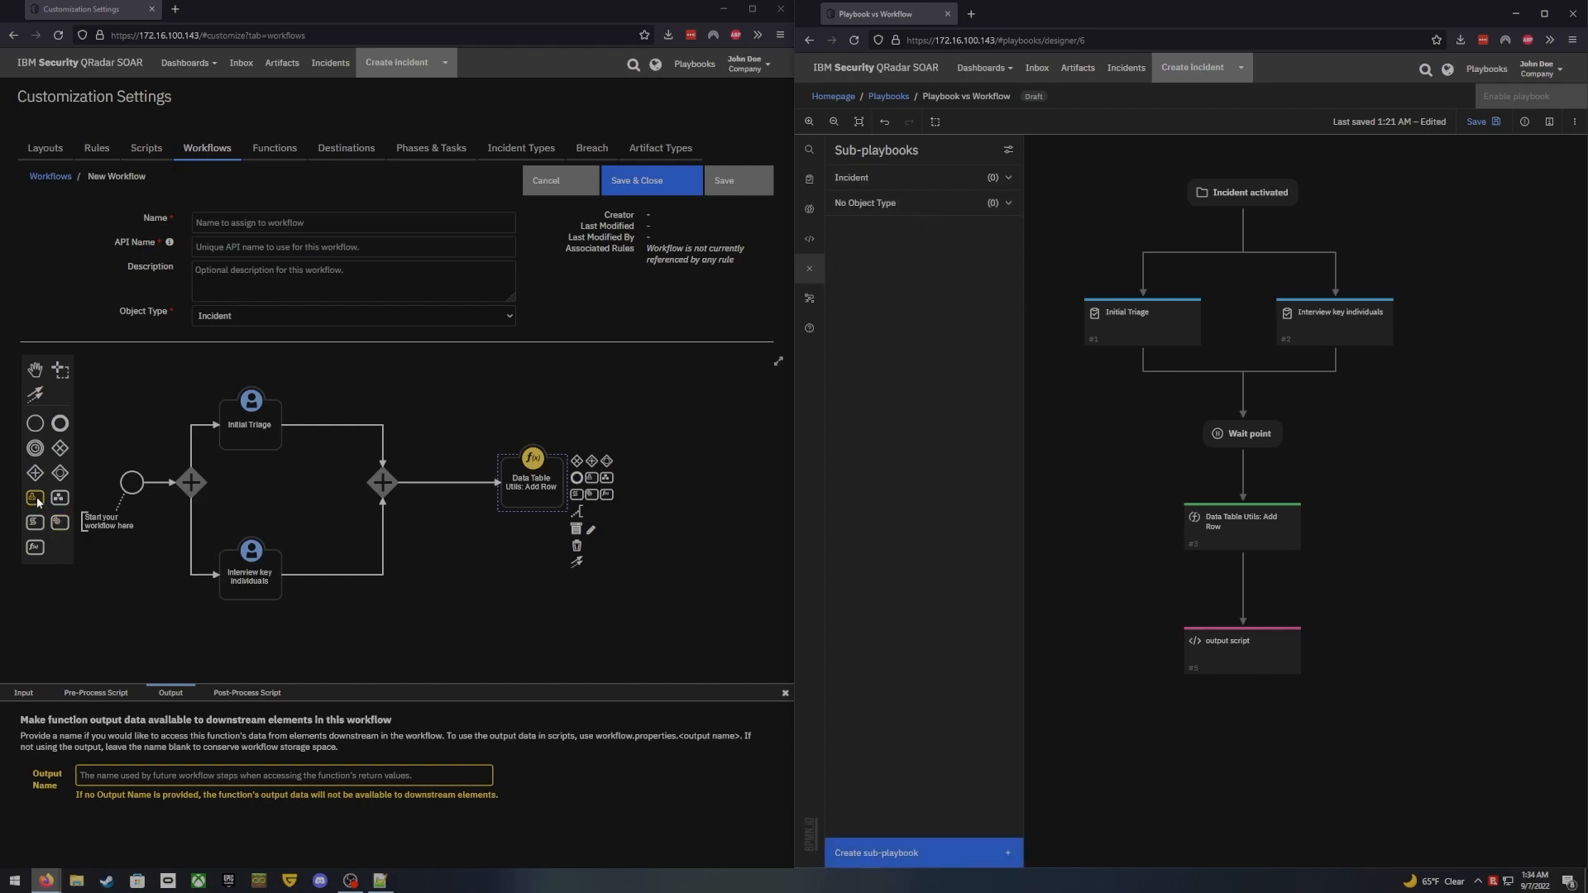
drag(60, 497, 697, 478)
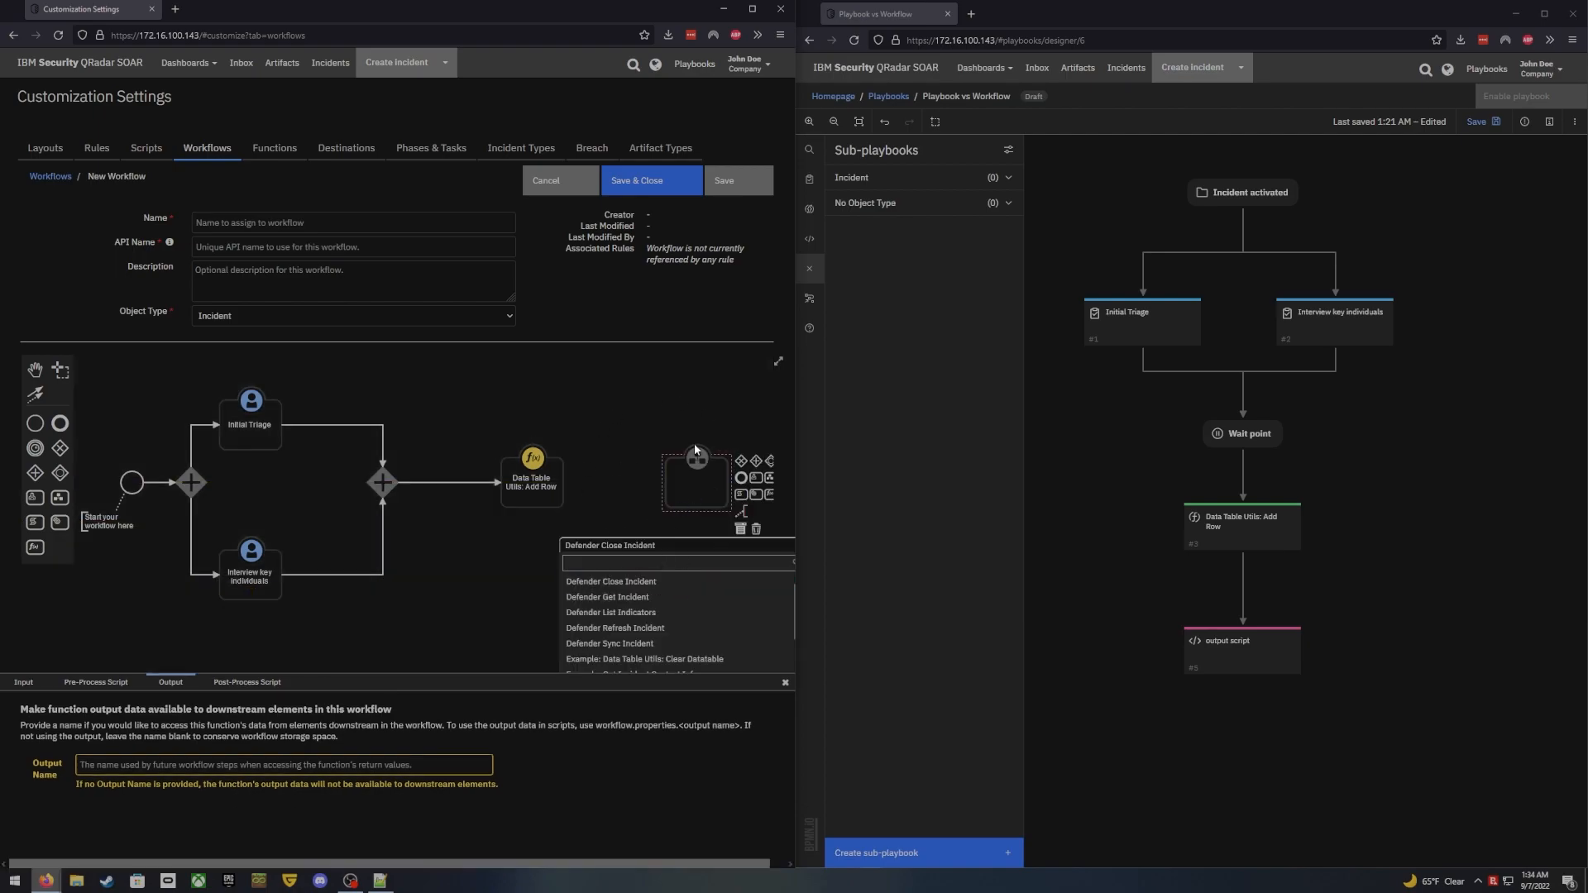
click(756, 530)
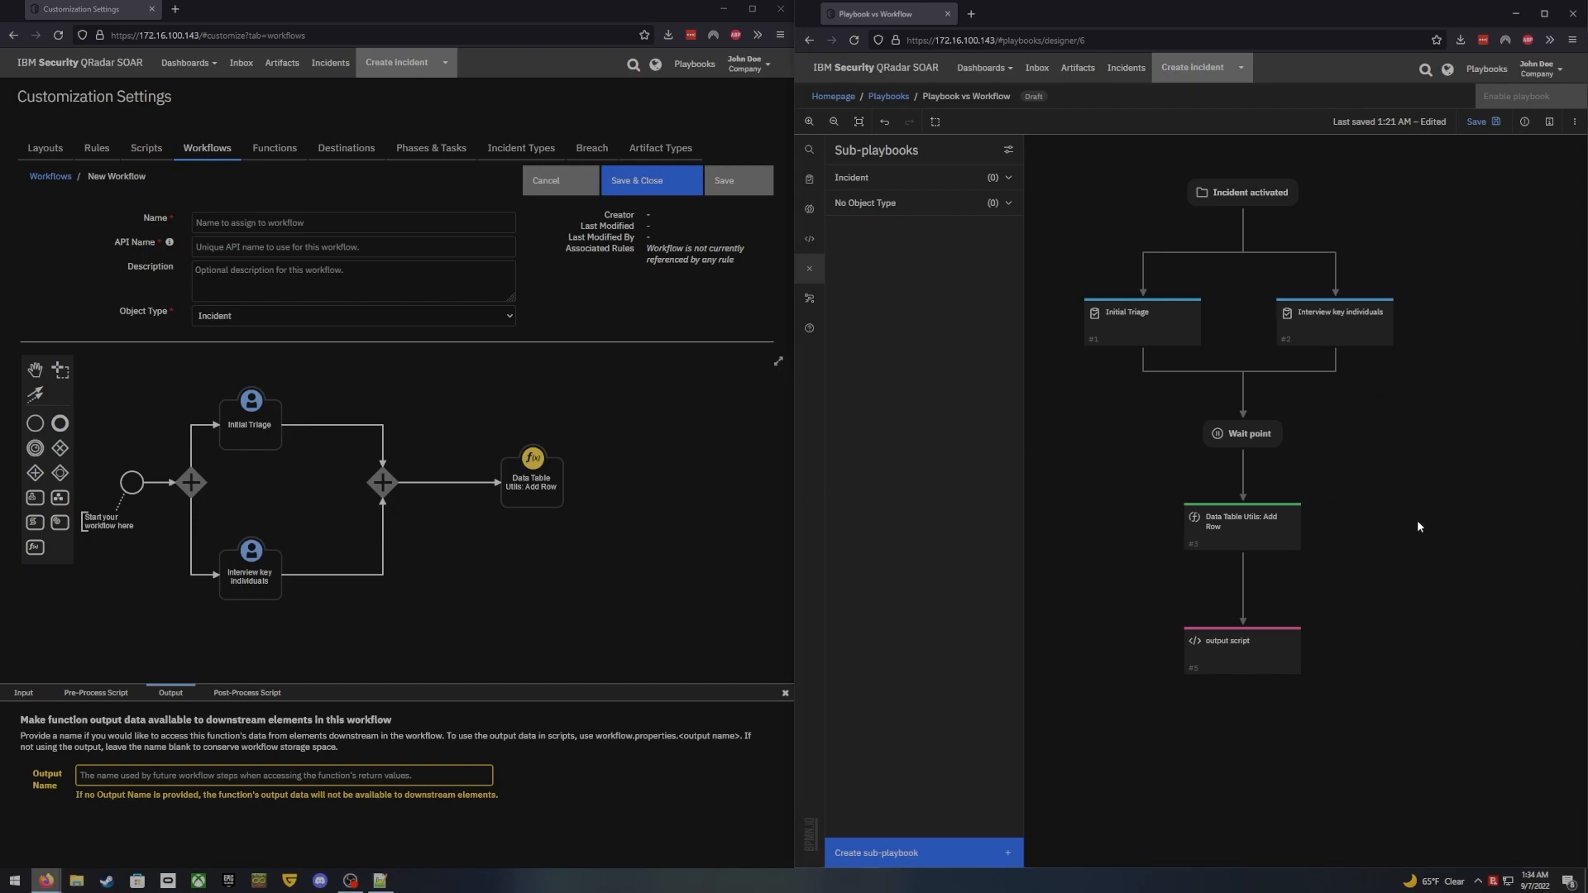
Review the playbook's available tasks, functions, scripts, sub-playbooks and decision points
click(809, 178)
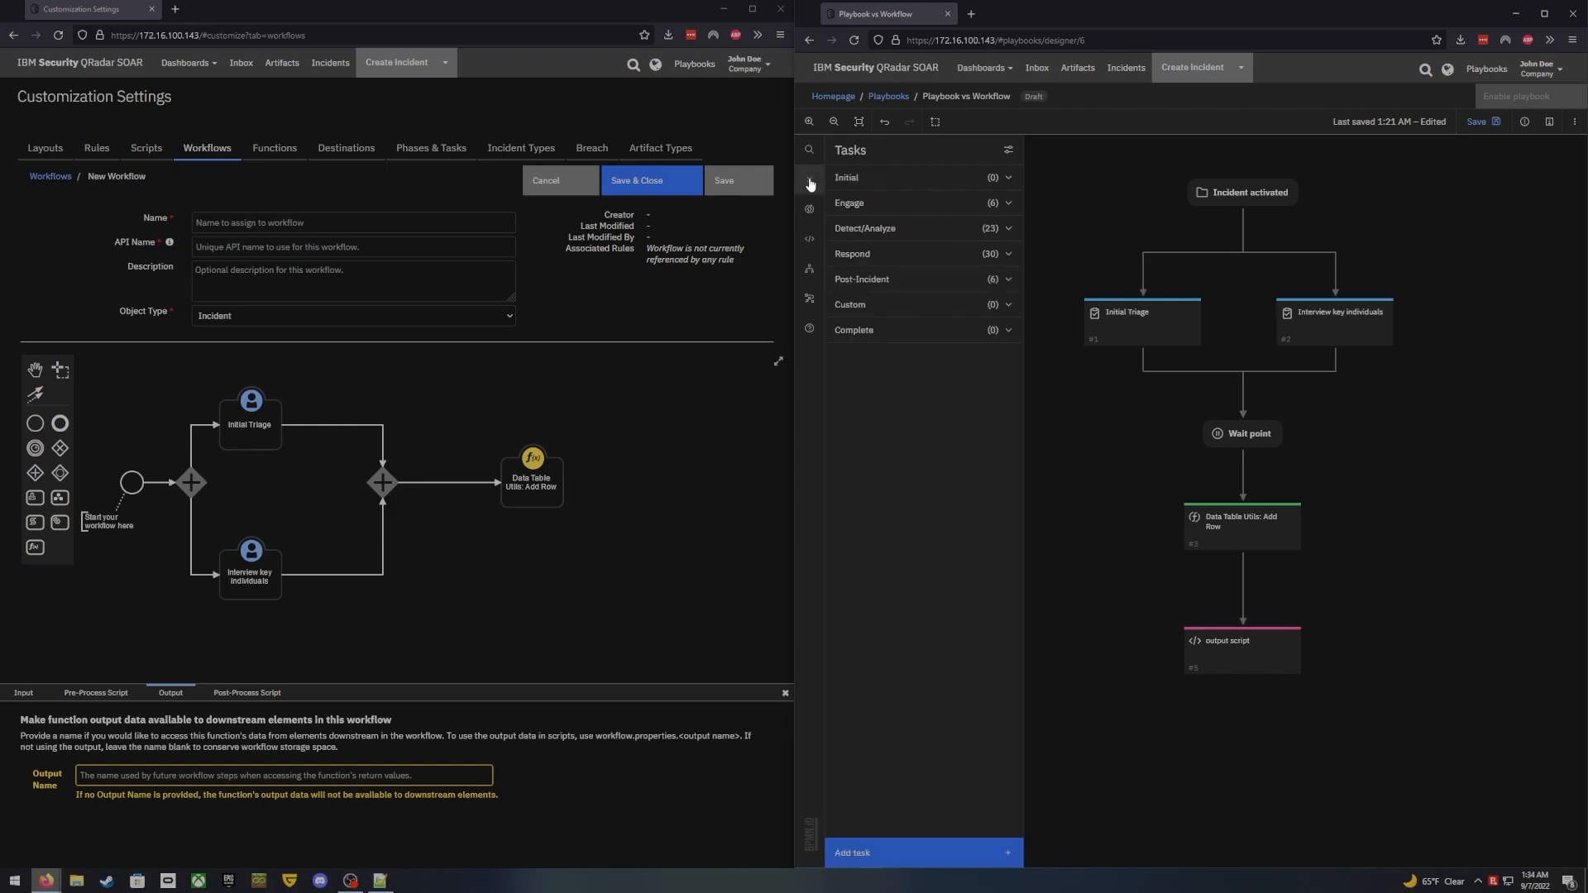
click(809, 208)
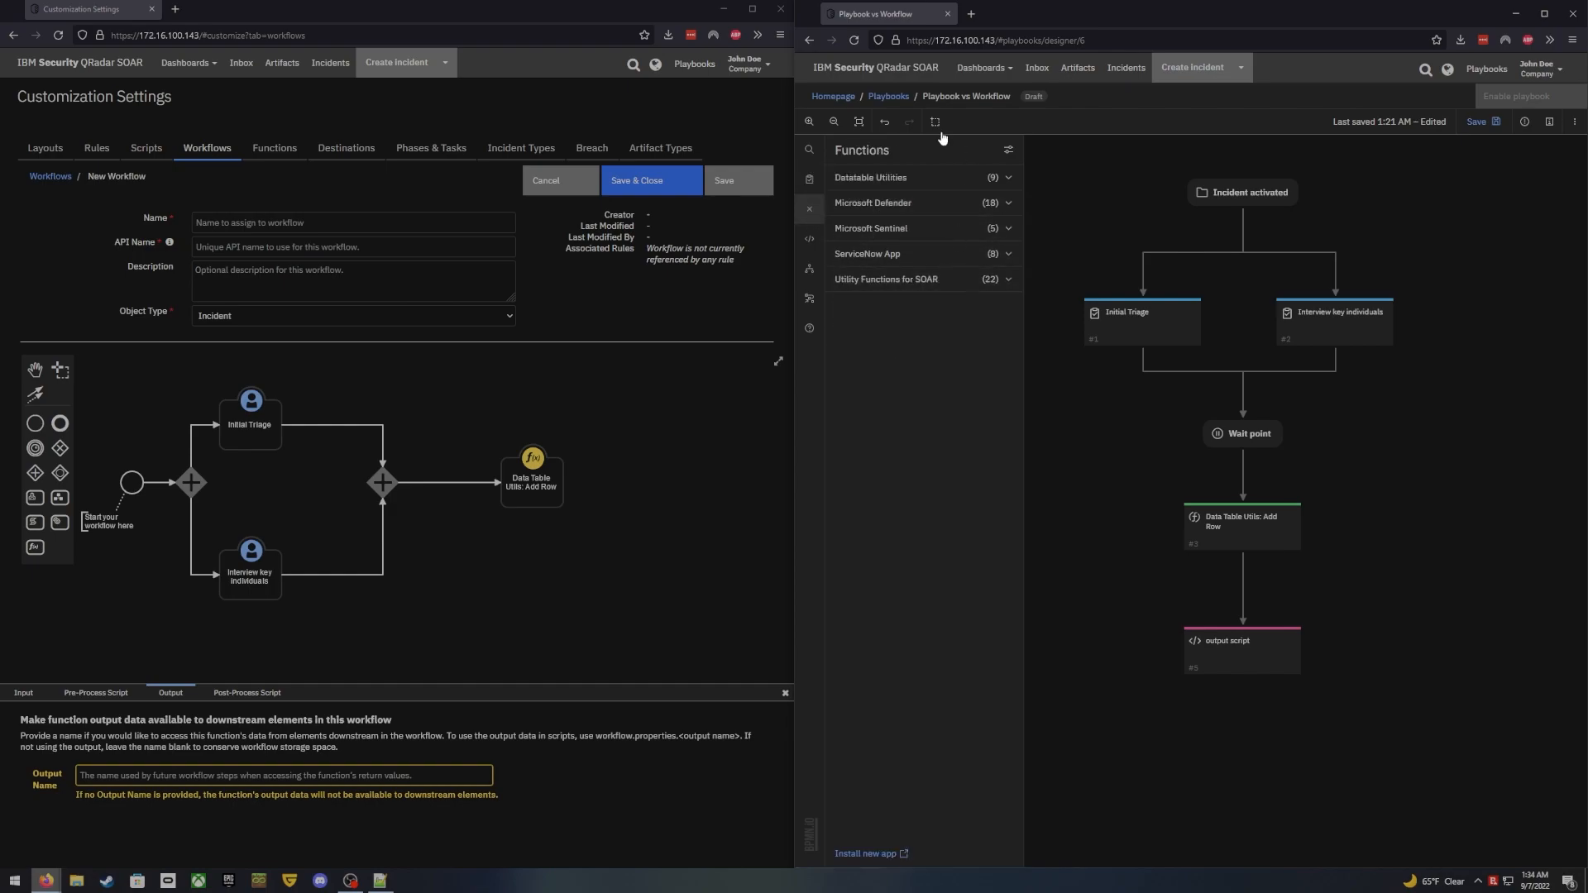
click(809, 239)
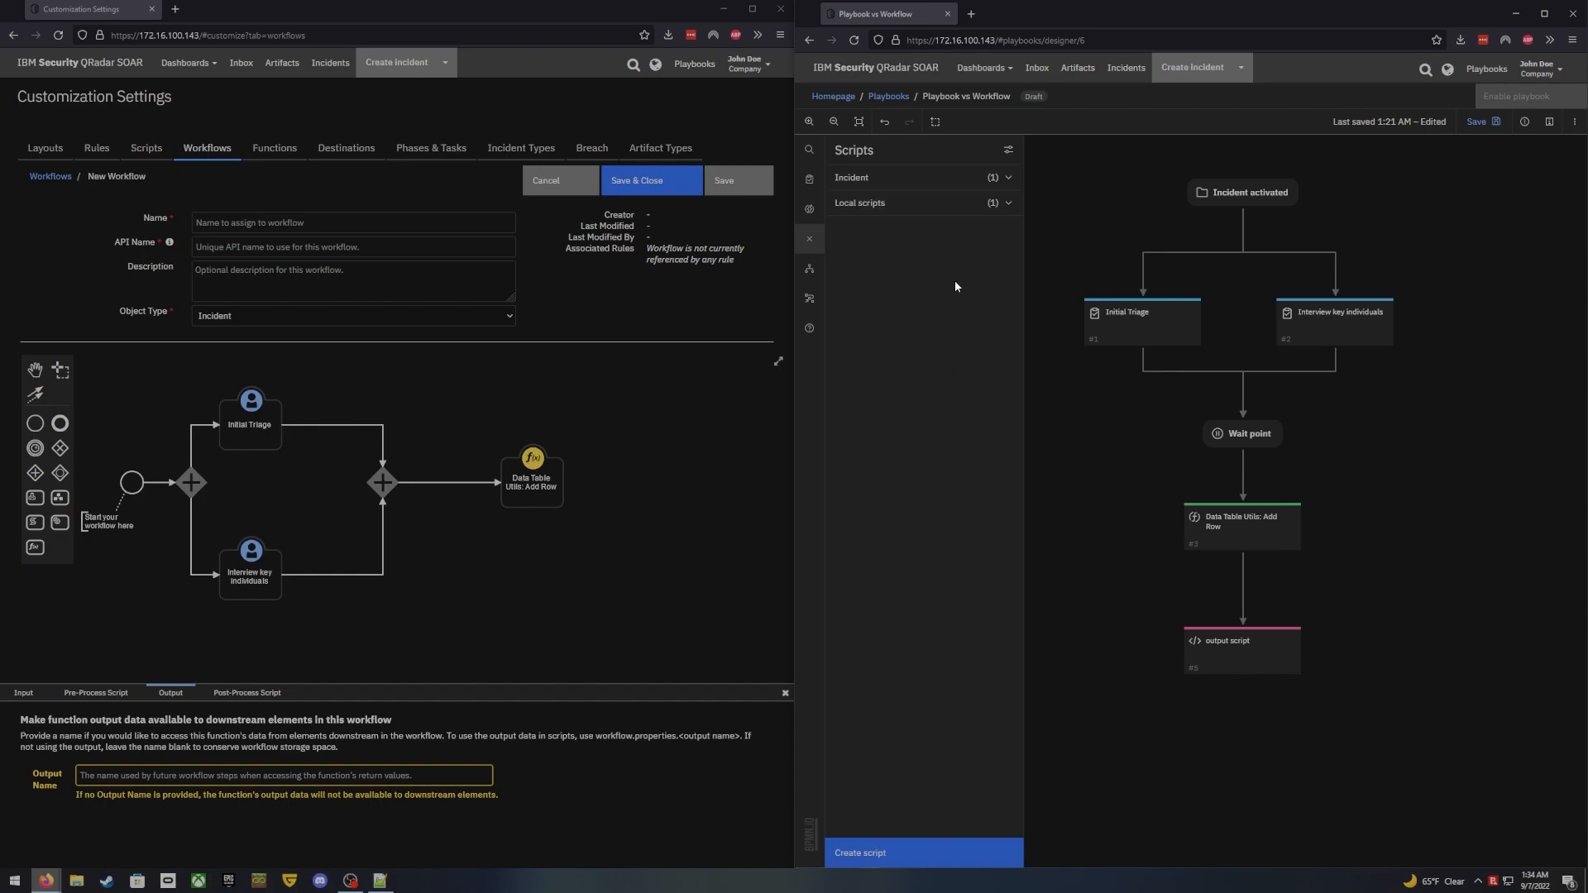
click(809, 267)
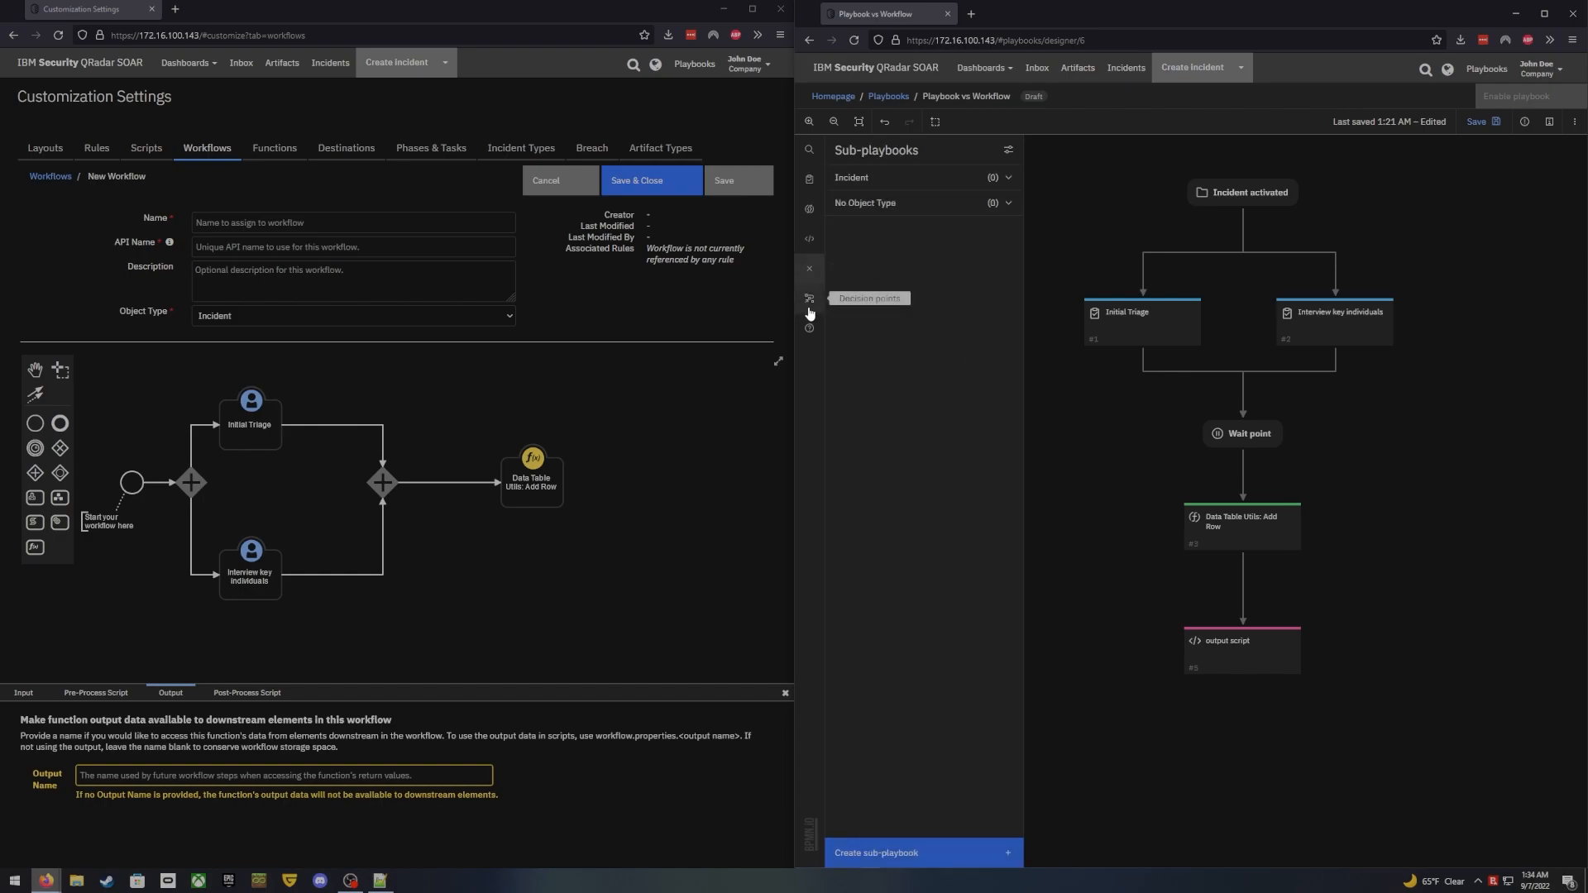
click(809, 307)
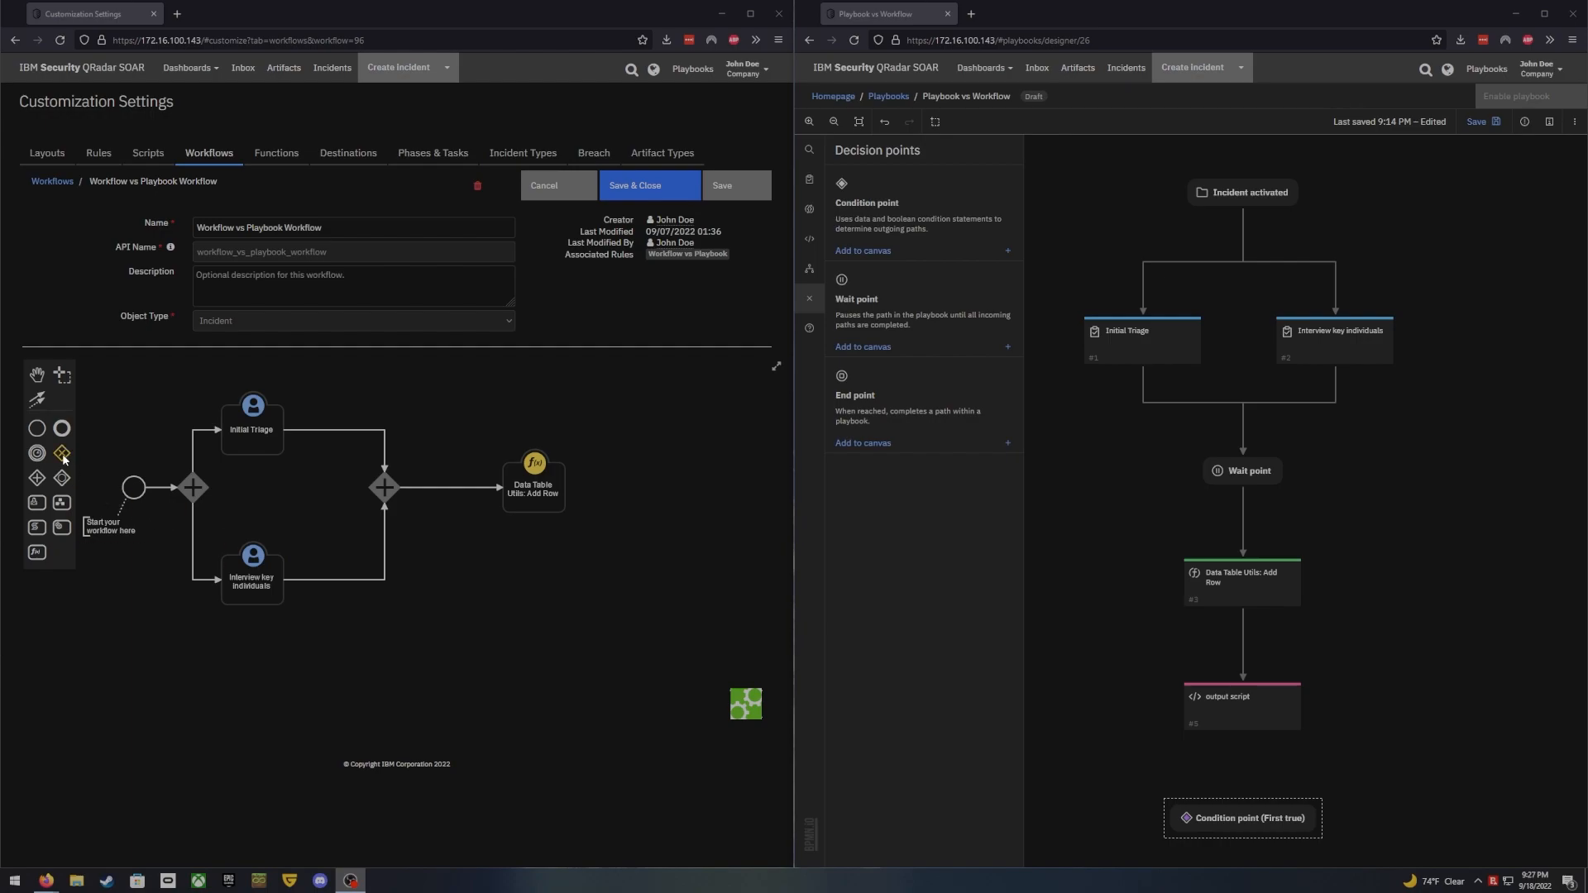
Add an exclusive gateway after the workflow's Add Row function and connect the function to it
drag(64, 457, 659, 491)
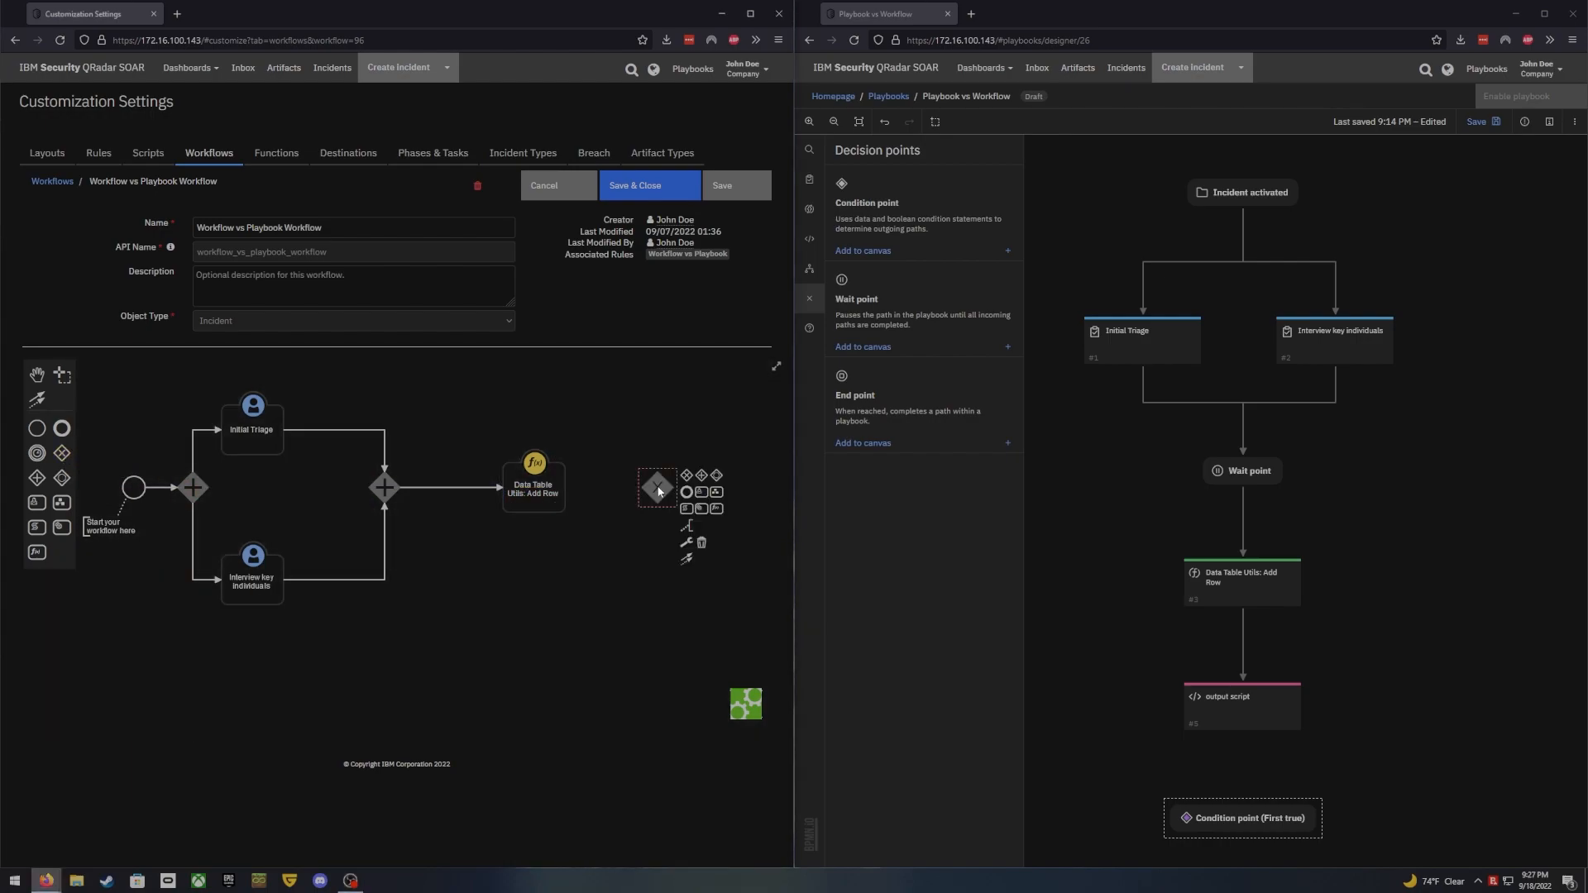
click(550, 494)
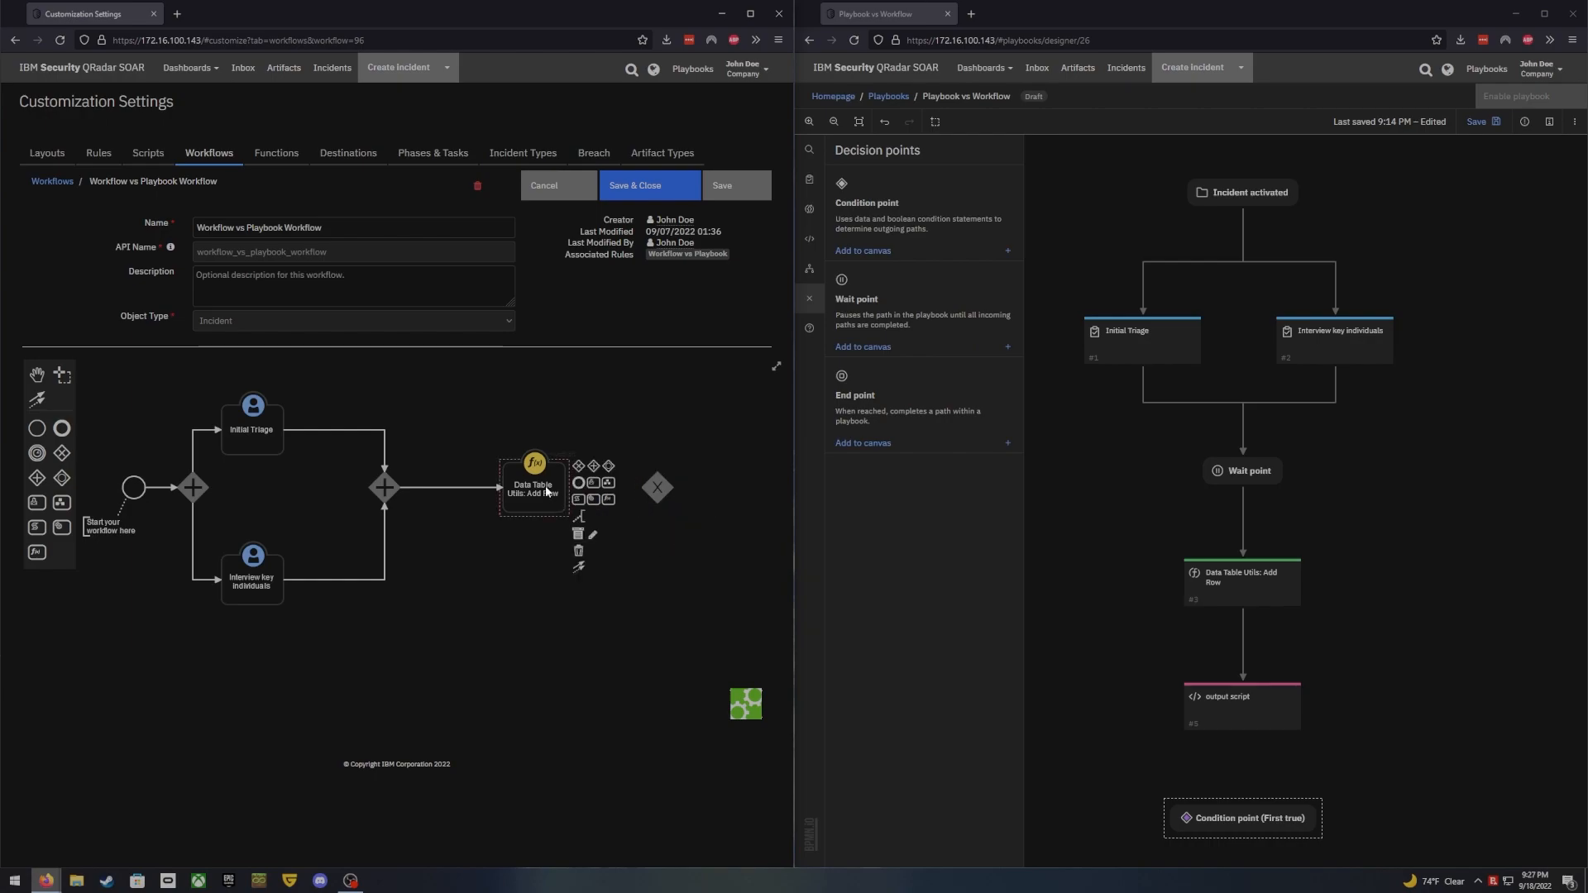
click(578, 552)
click(654, 498)
click(583, 565)
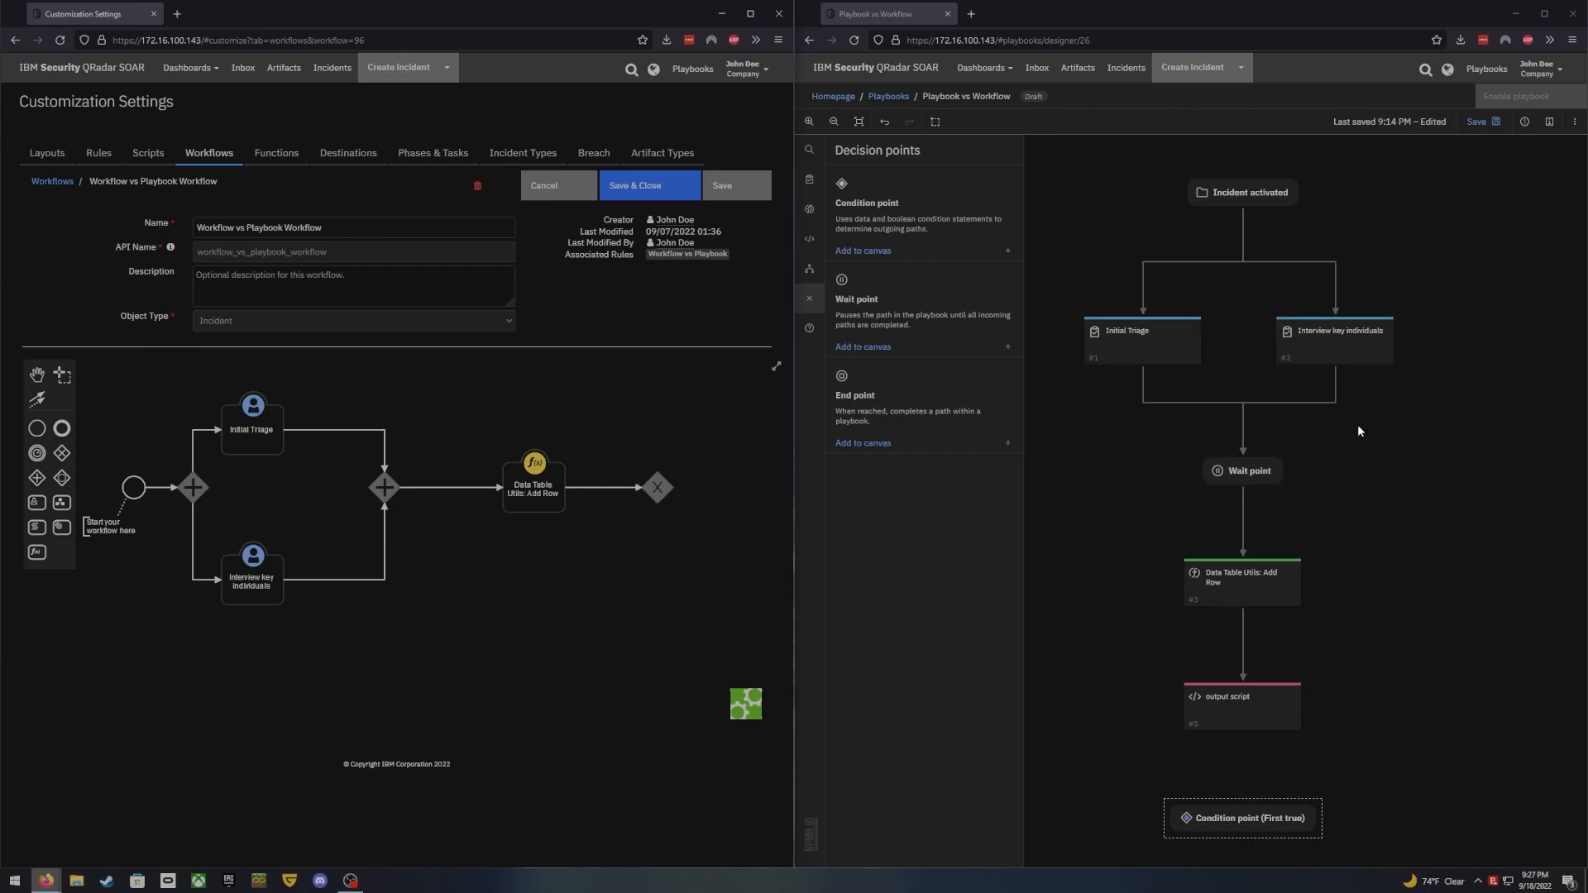
click(1007, 249)
drag(1132, 155, 1181, 764)
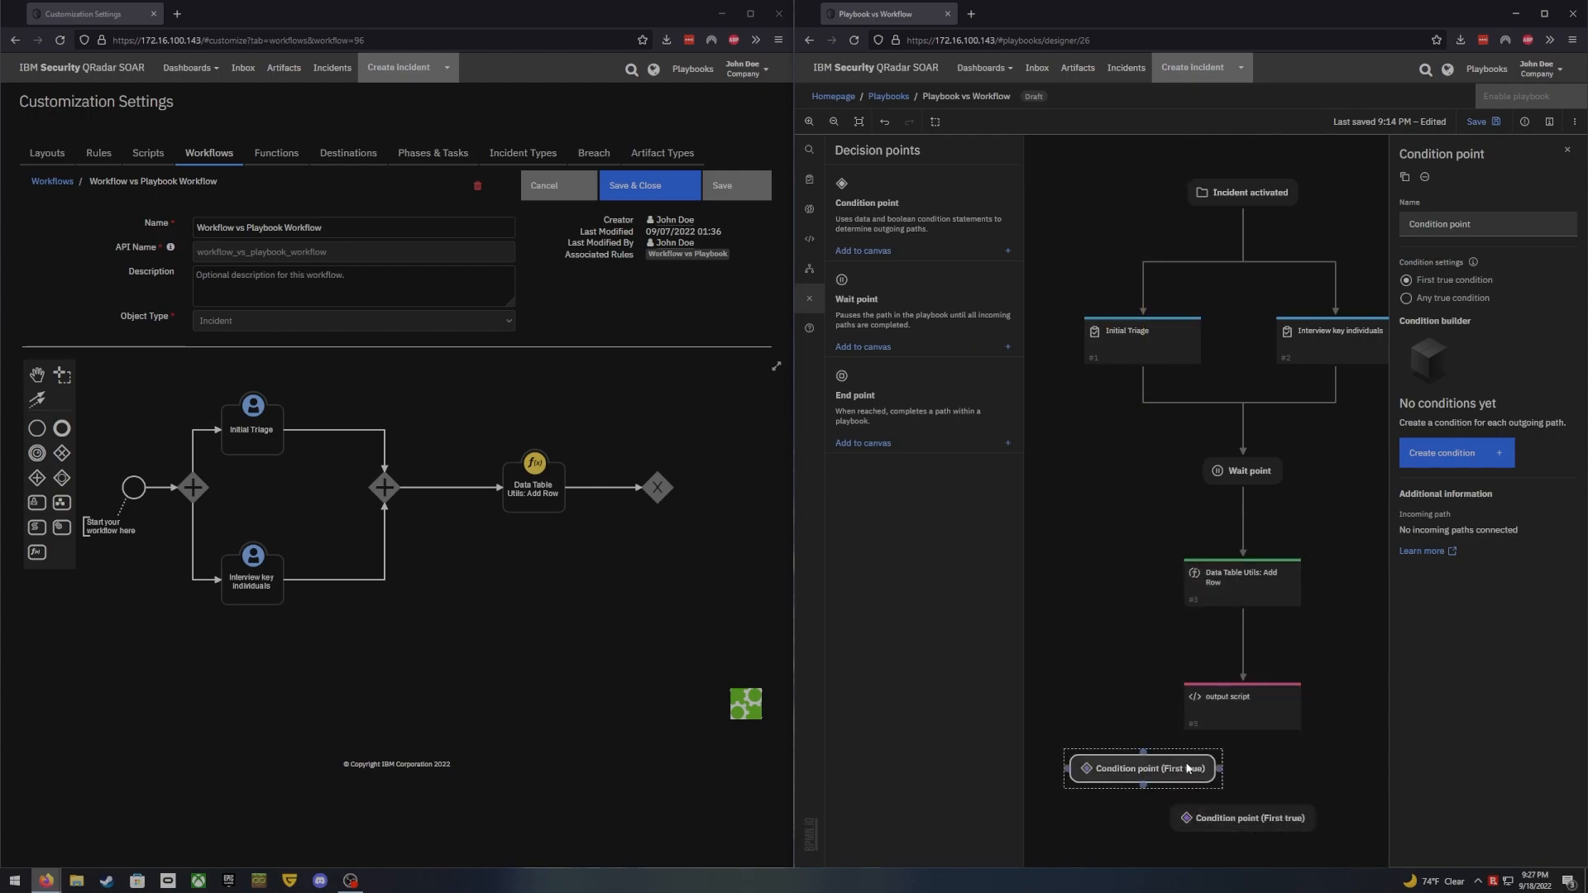
key(Delete)
Connect the playbook's output script to the condition point below it
click(1262, 819)
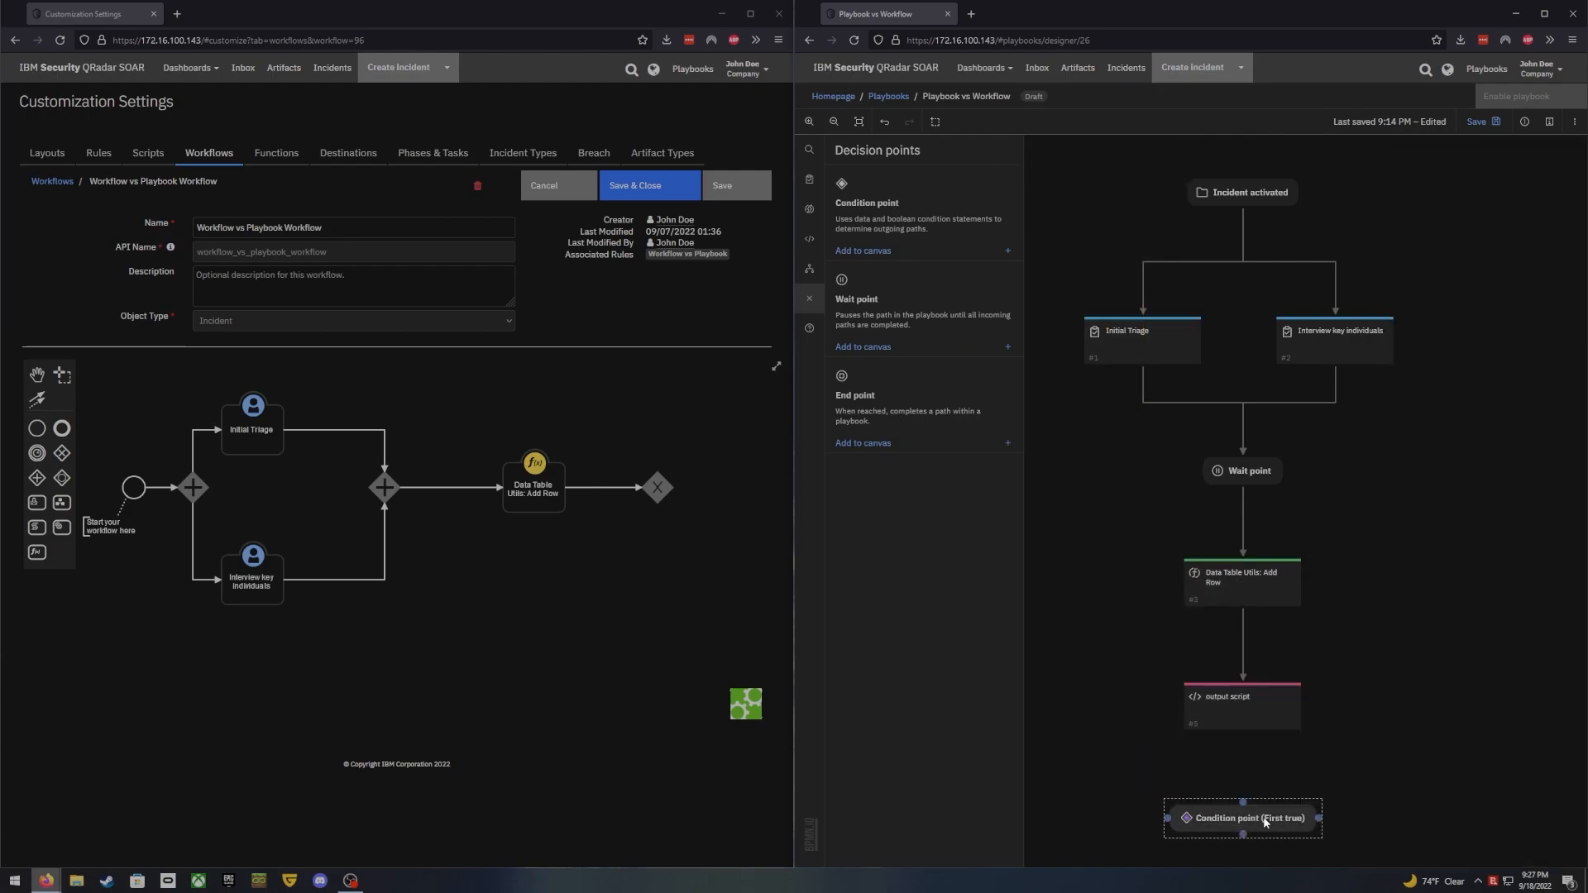
mouse_move(1243, 735)
drag(1243, 735, 1243, 815)
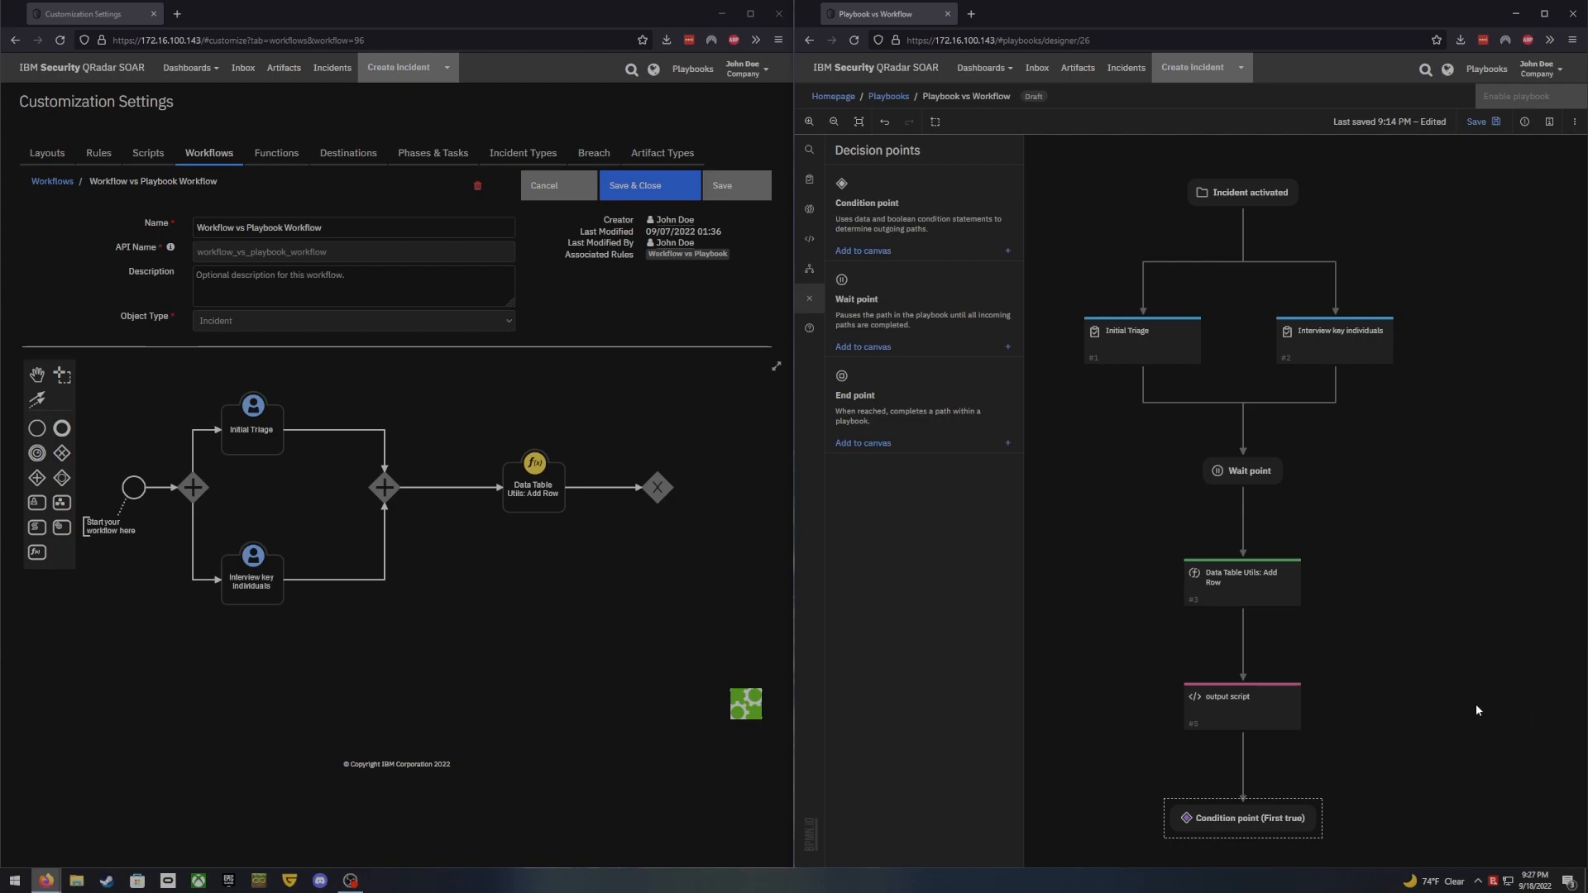
Place the workflow tasks "Determine if illegal activity is involved" and "Determine if inappropriate internal involvement" above and below the exclusive gateway, to its right
click(657, 488)
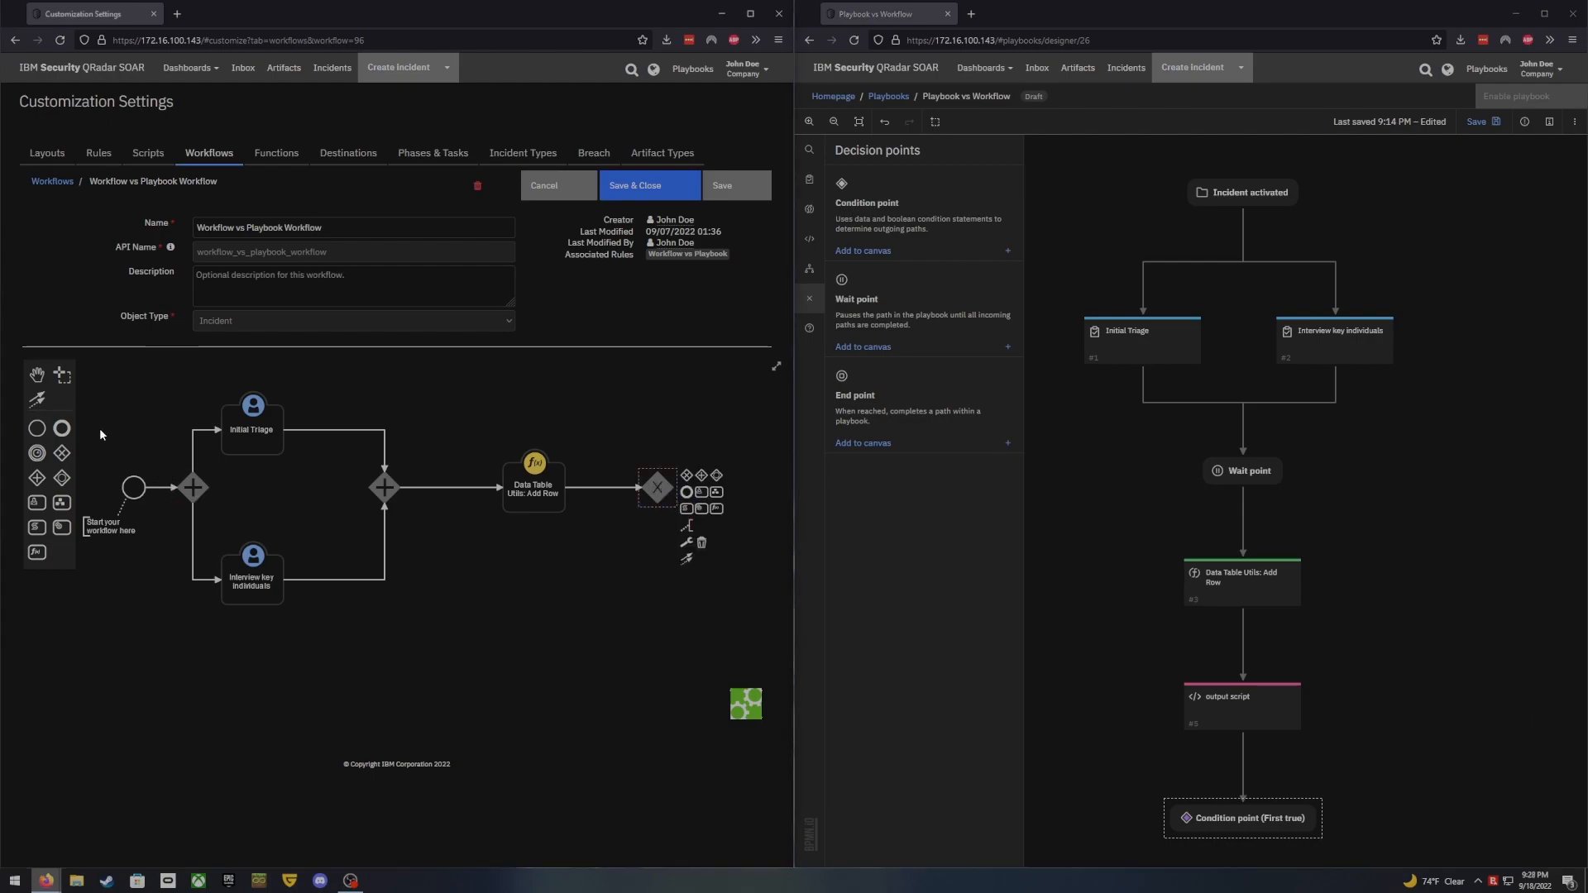
drag(33, 503, 731, 409)
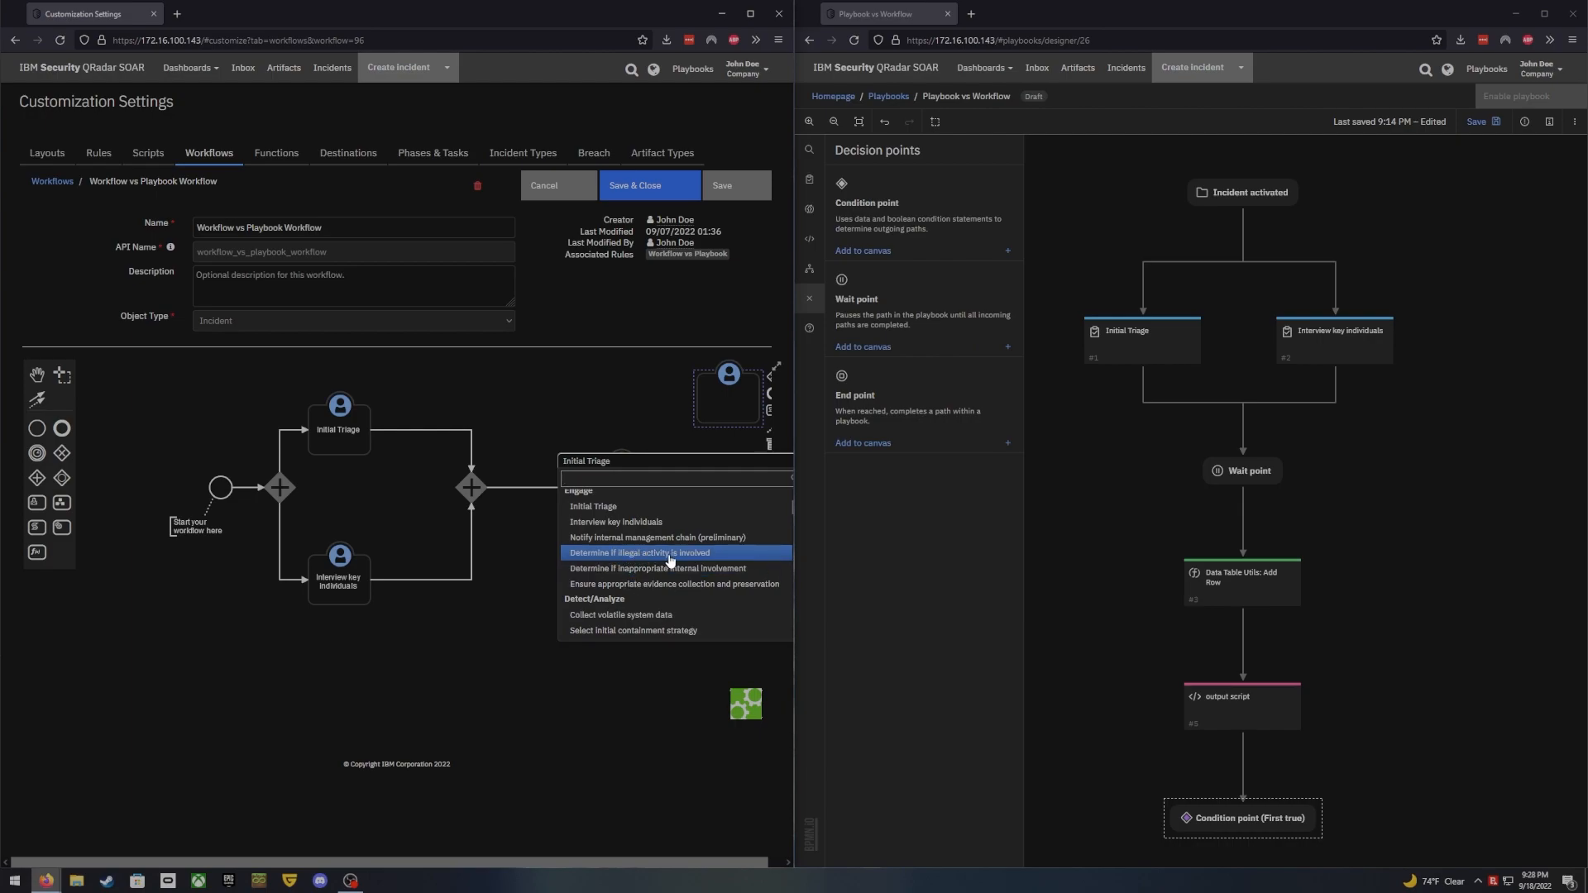
click(670, 557)
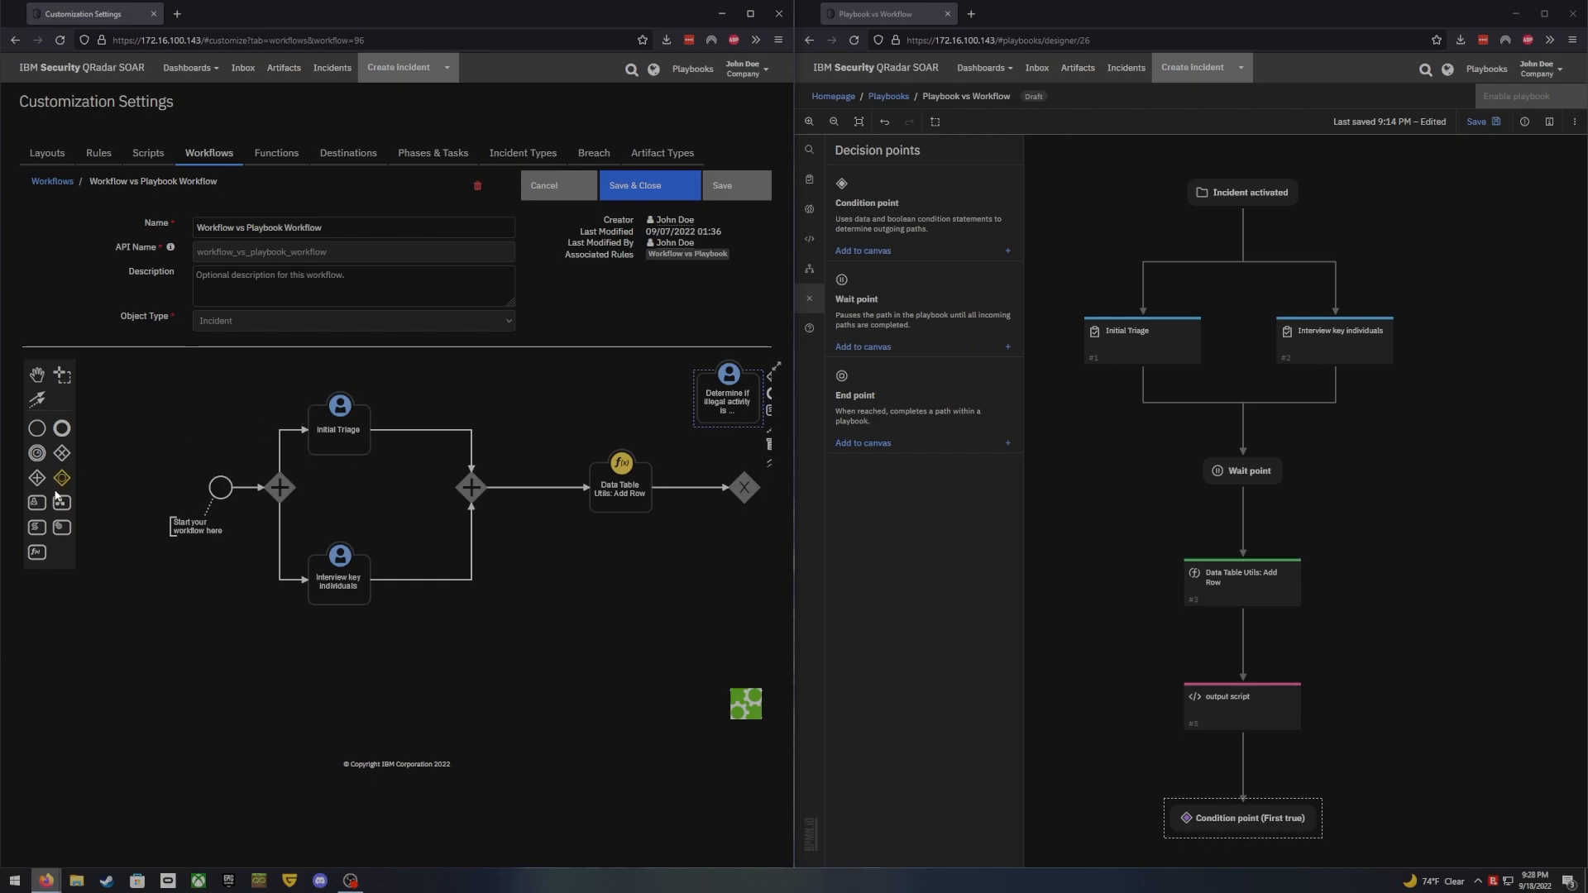
drag(38, 502, 728, 604)
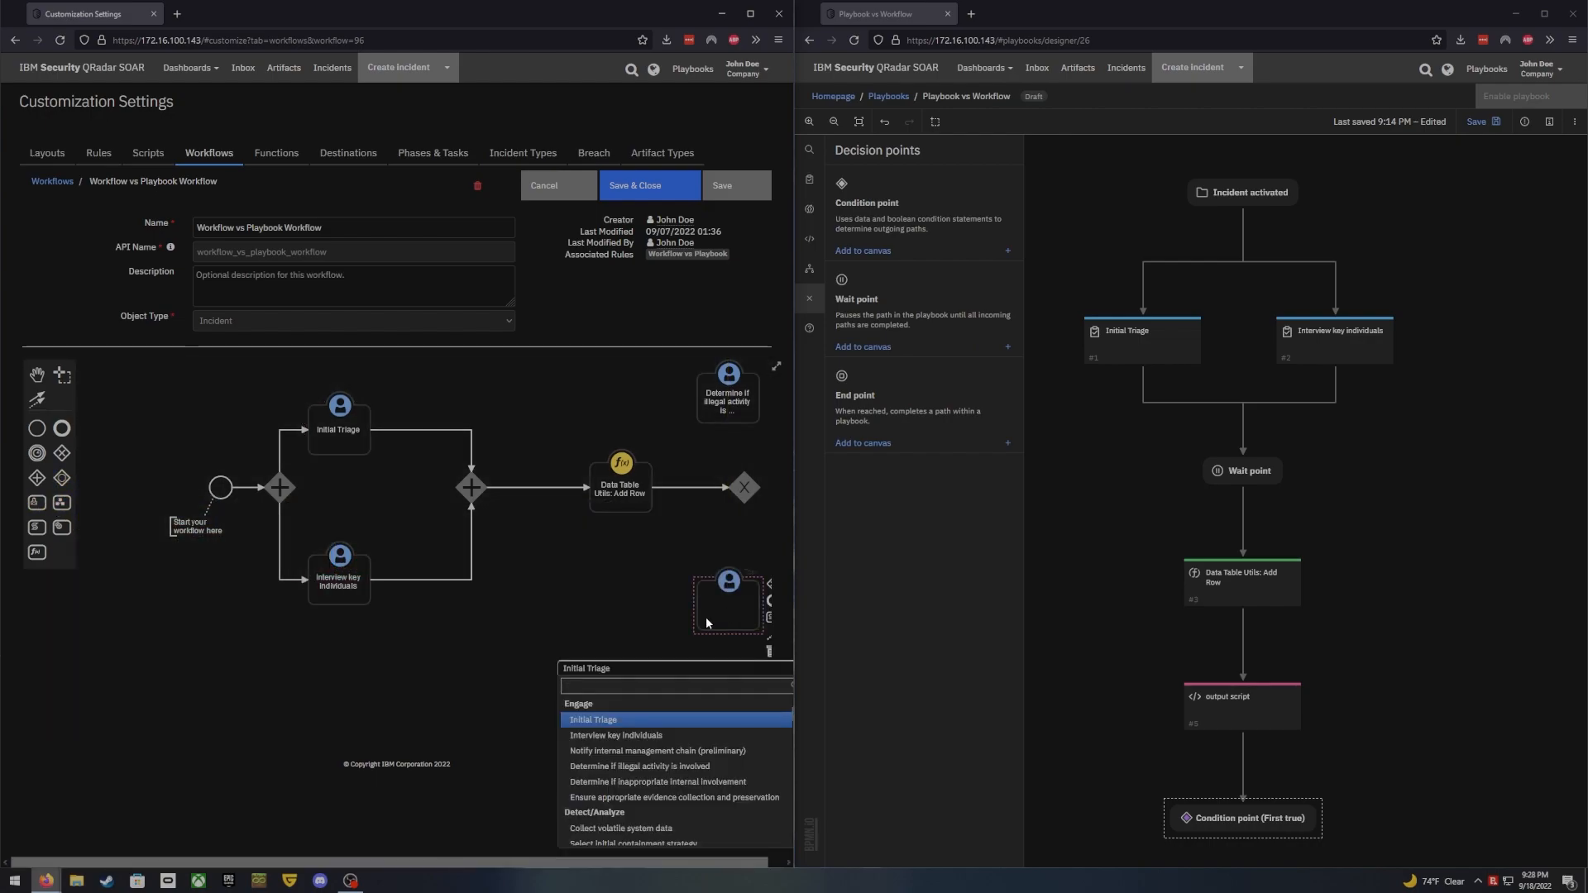
click(647, 783)
drag(636, 670, 443, 711)
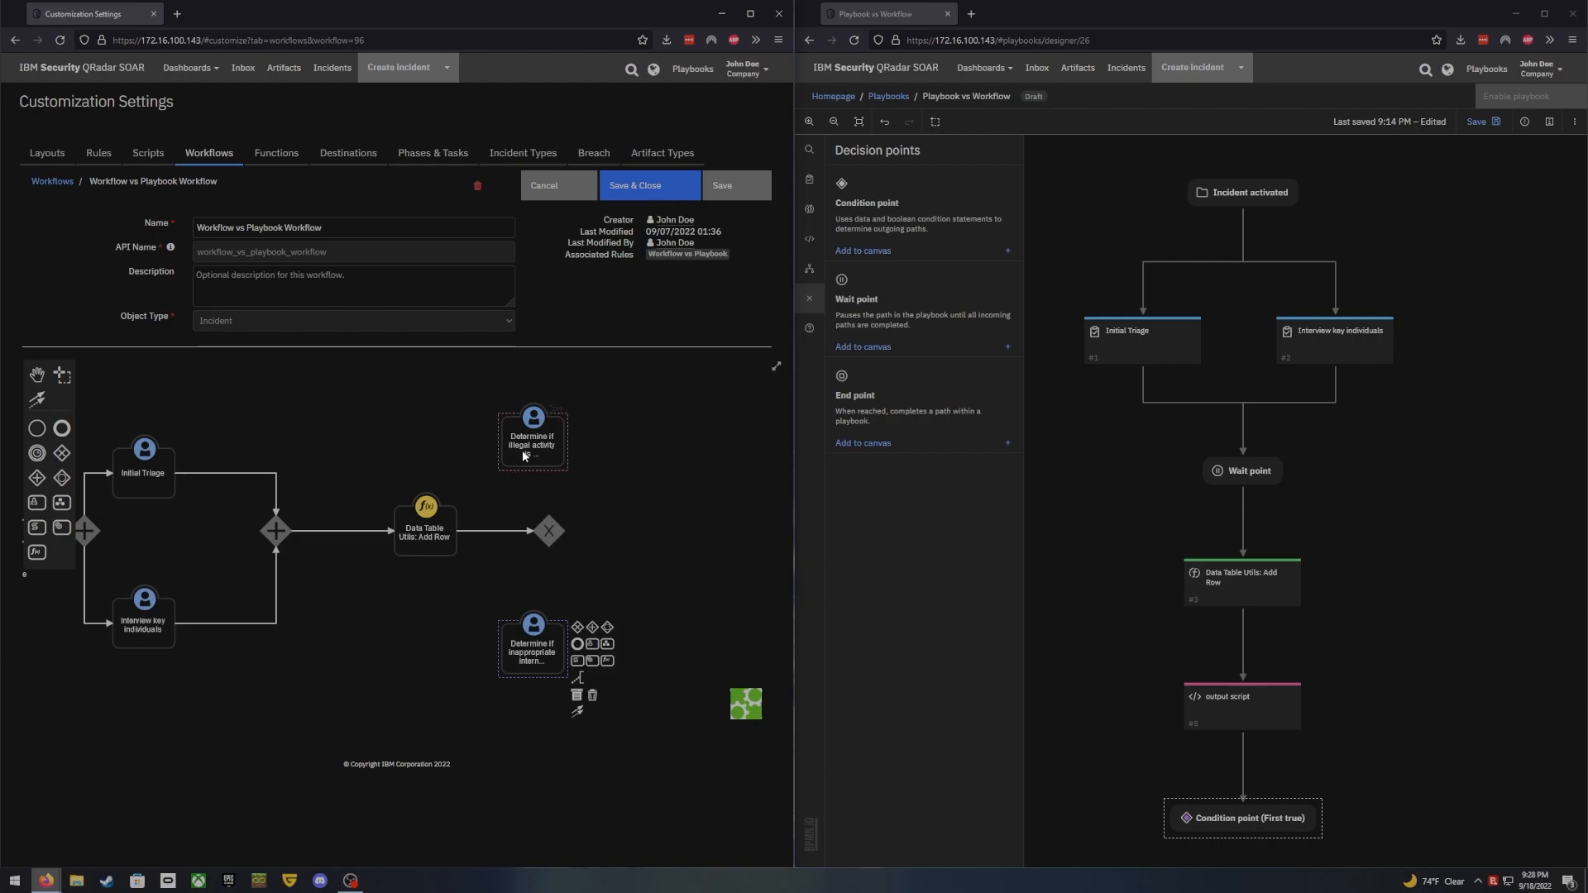
drag(532, 448, 665, 425)
drag(549, 646, 678, 648)
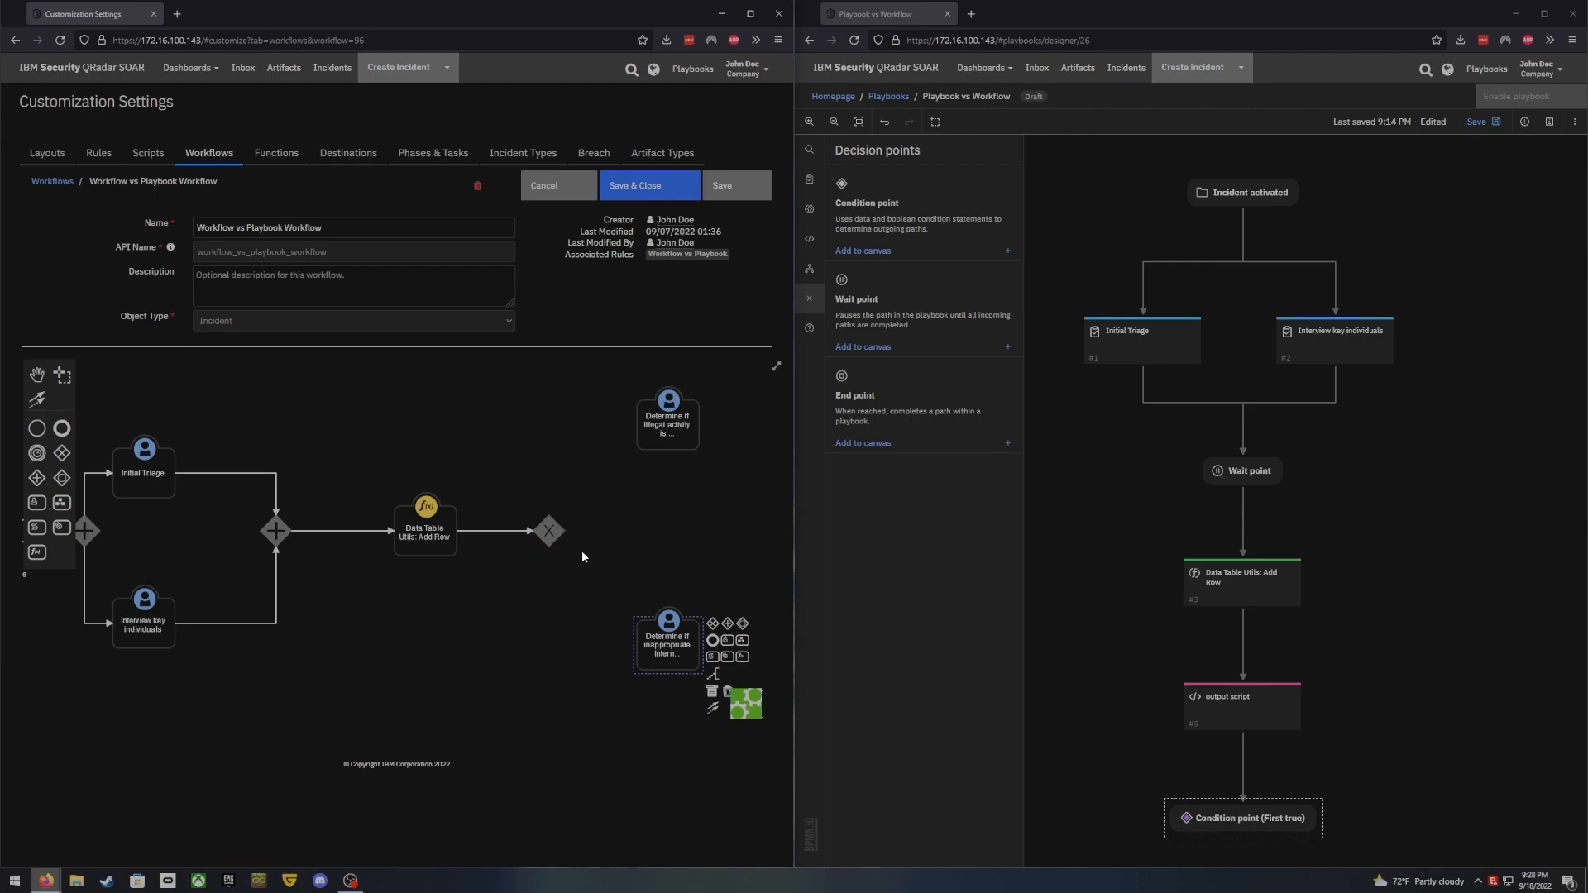
Connect the workflow's exclusive gateway to both the illegal activity task and the inappropriate internal involvement task
click(549, 528)
drag(578, 602, 643, 445)
click(553, 537)
drag(582, 610, 662, 654)
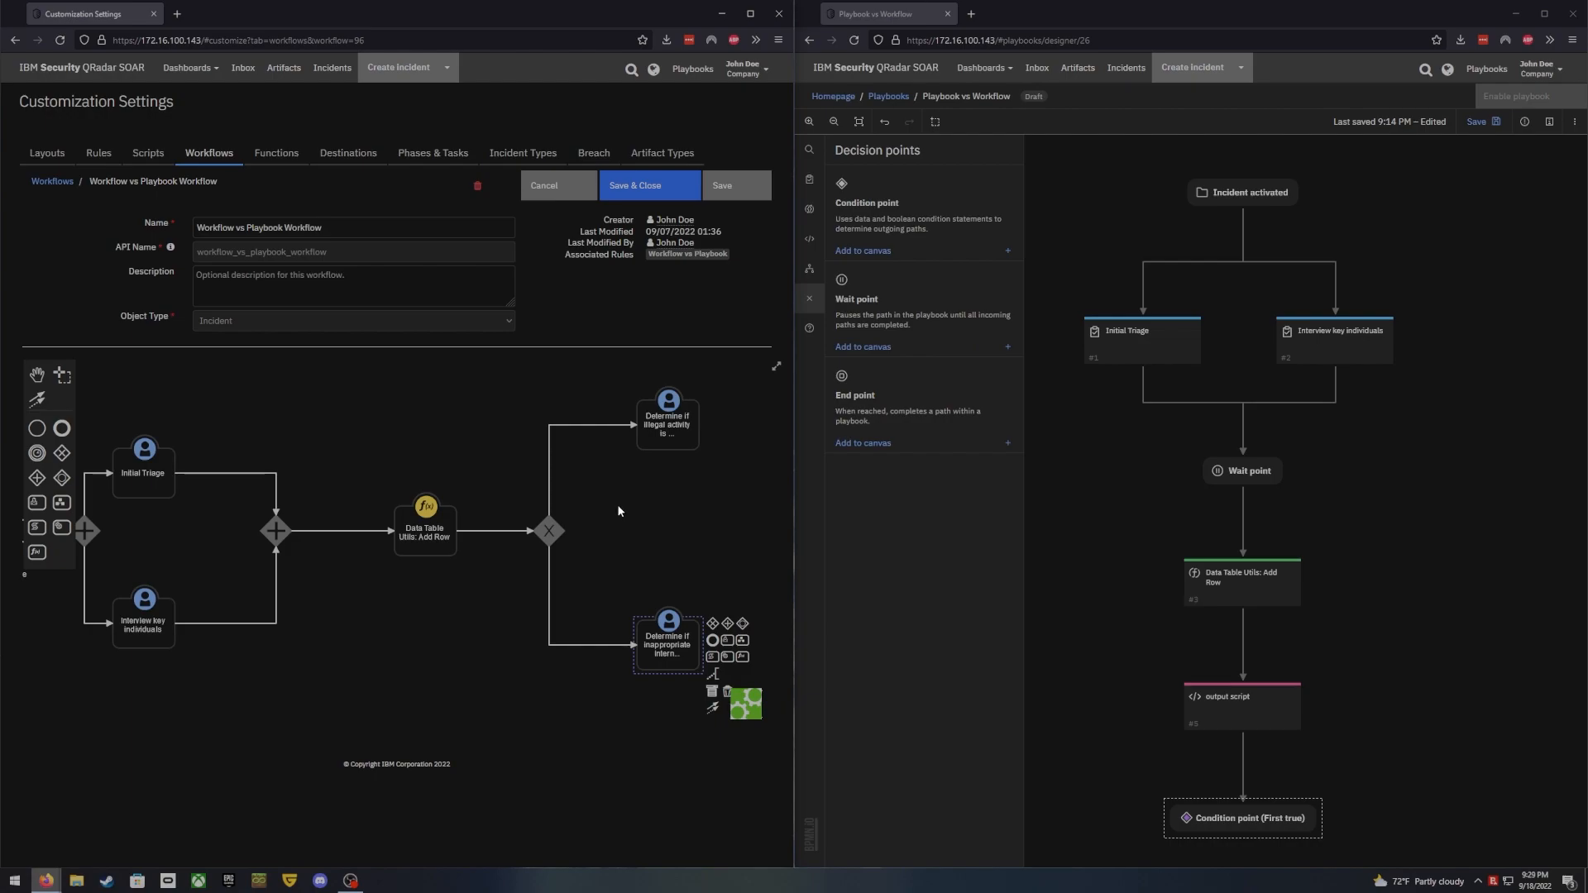
Name the condition on the gateway's path to the illegal activity task "True Positive" and add a condition row
click(549, 443)
click(549, 447)
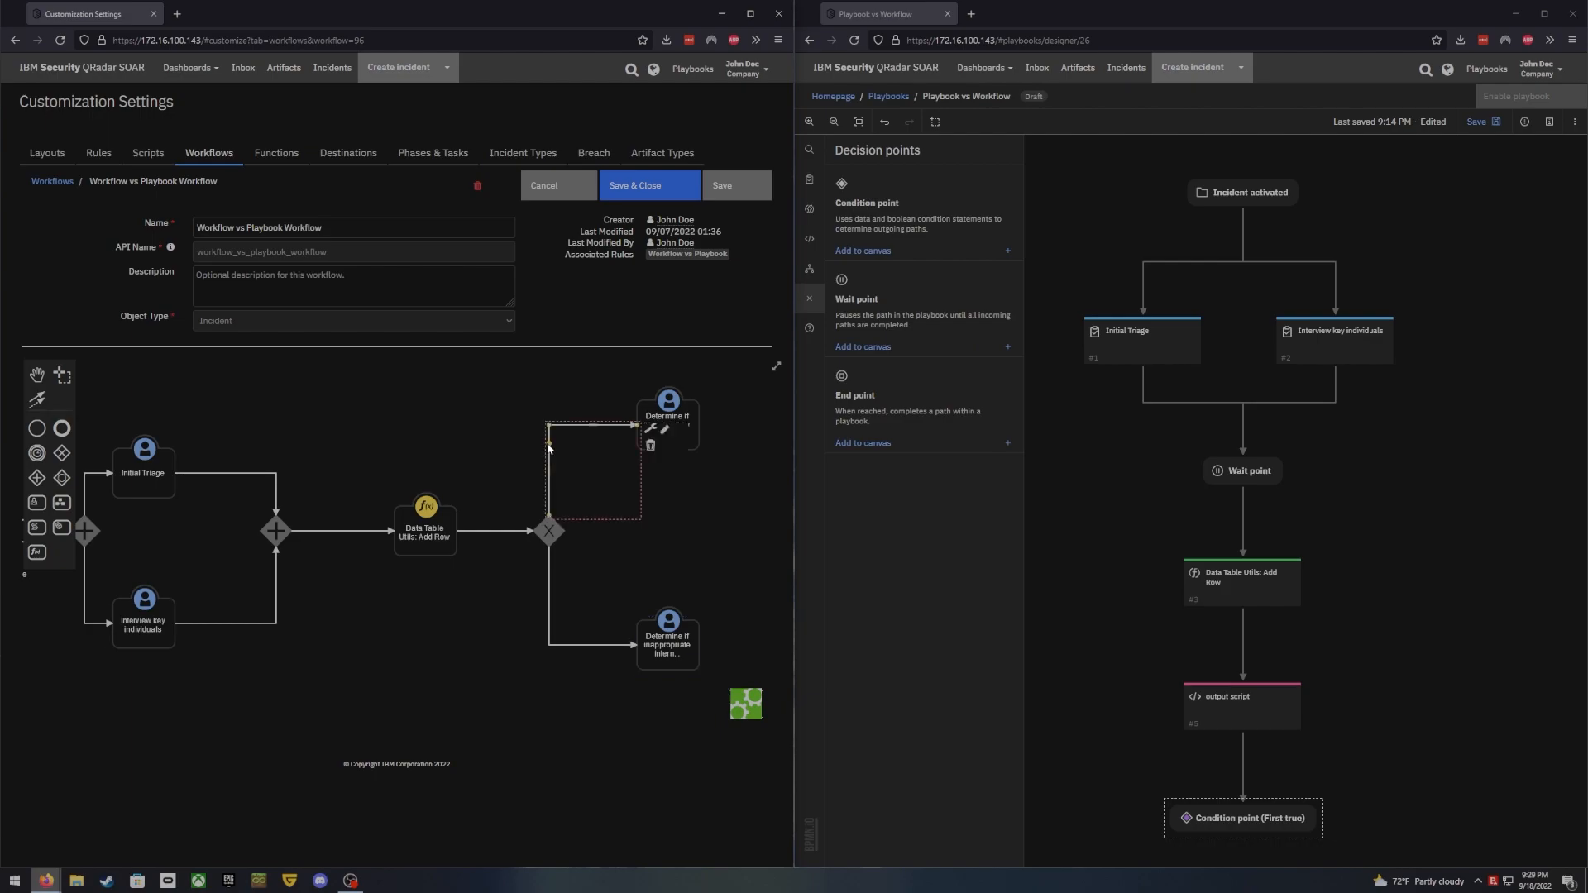
click(665, 430)
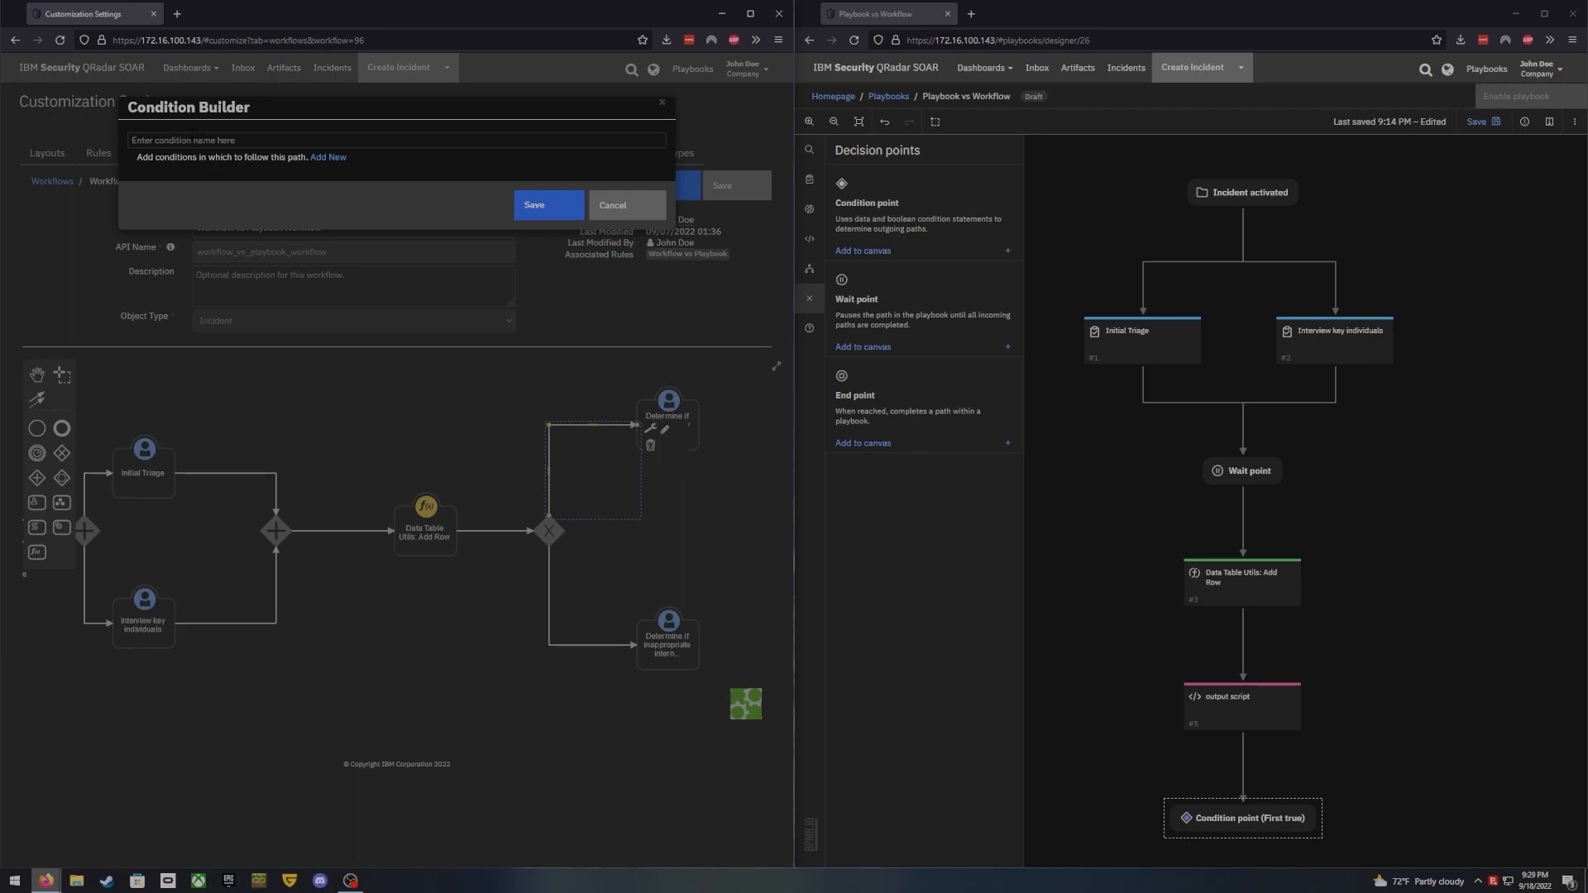
click(218, 141)
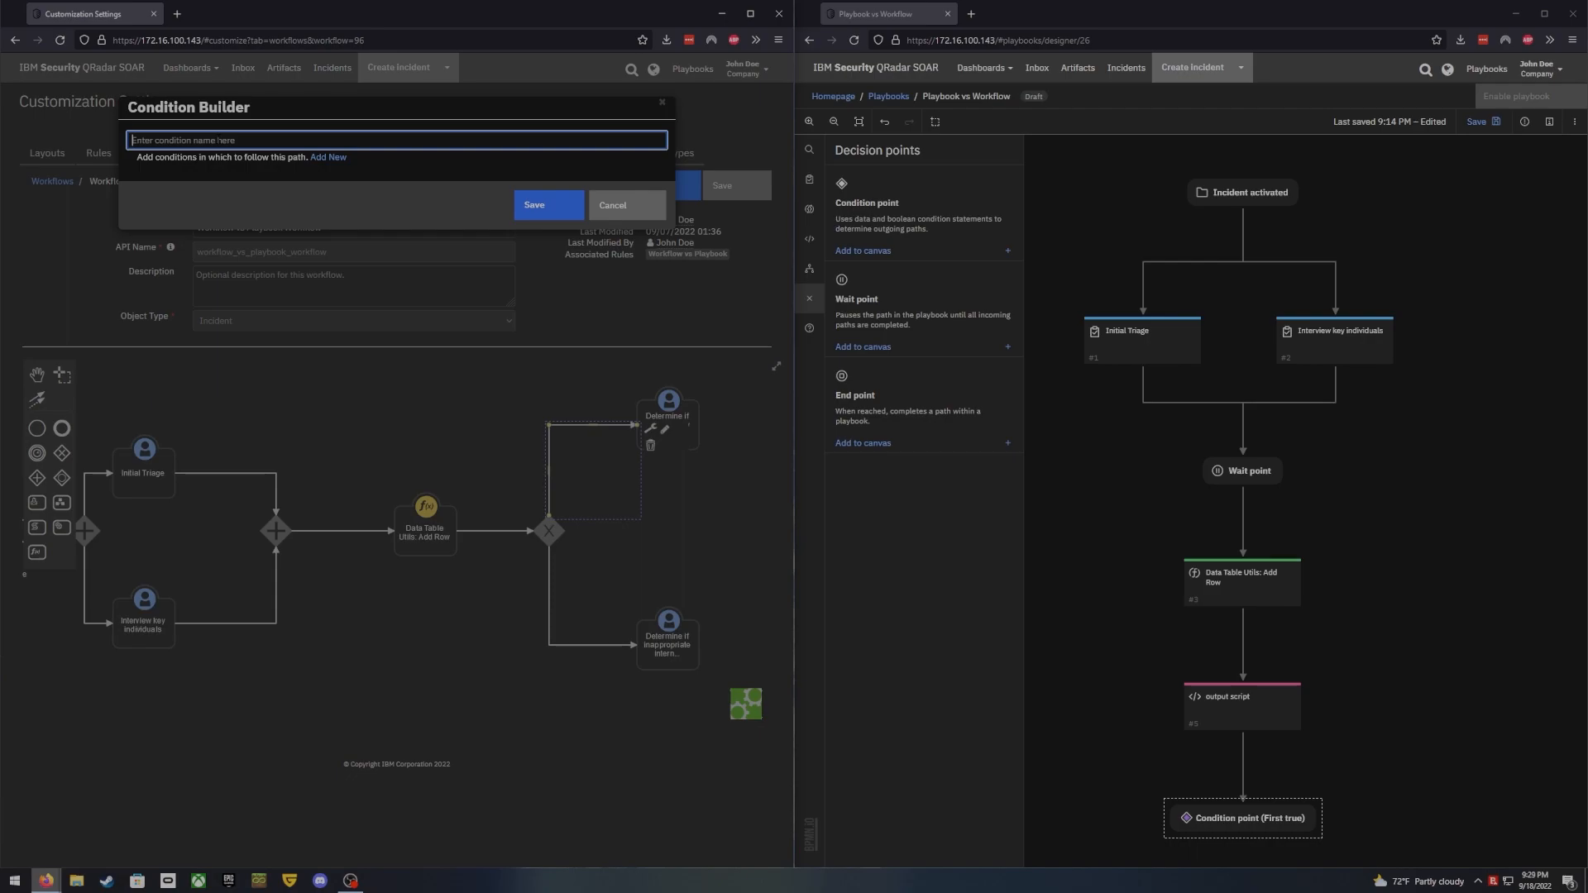
text(True Positive)
click(328, 157)
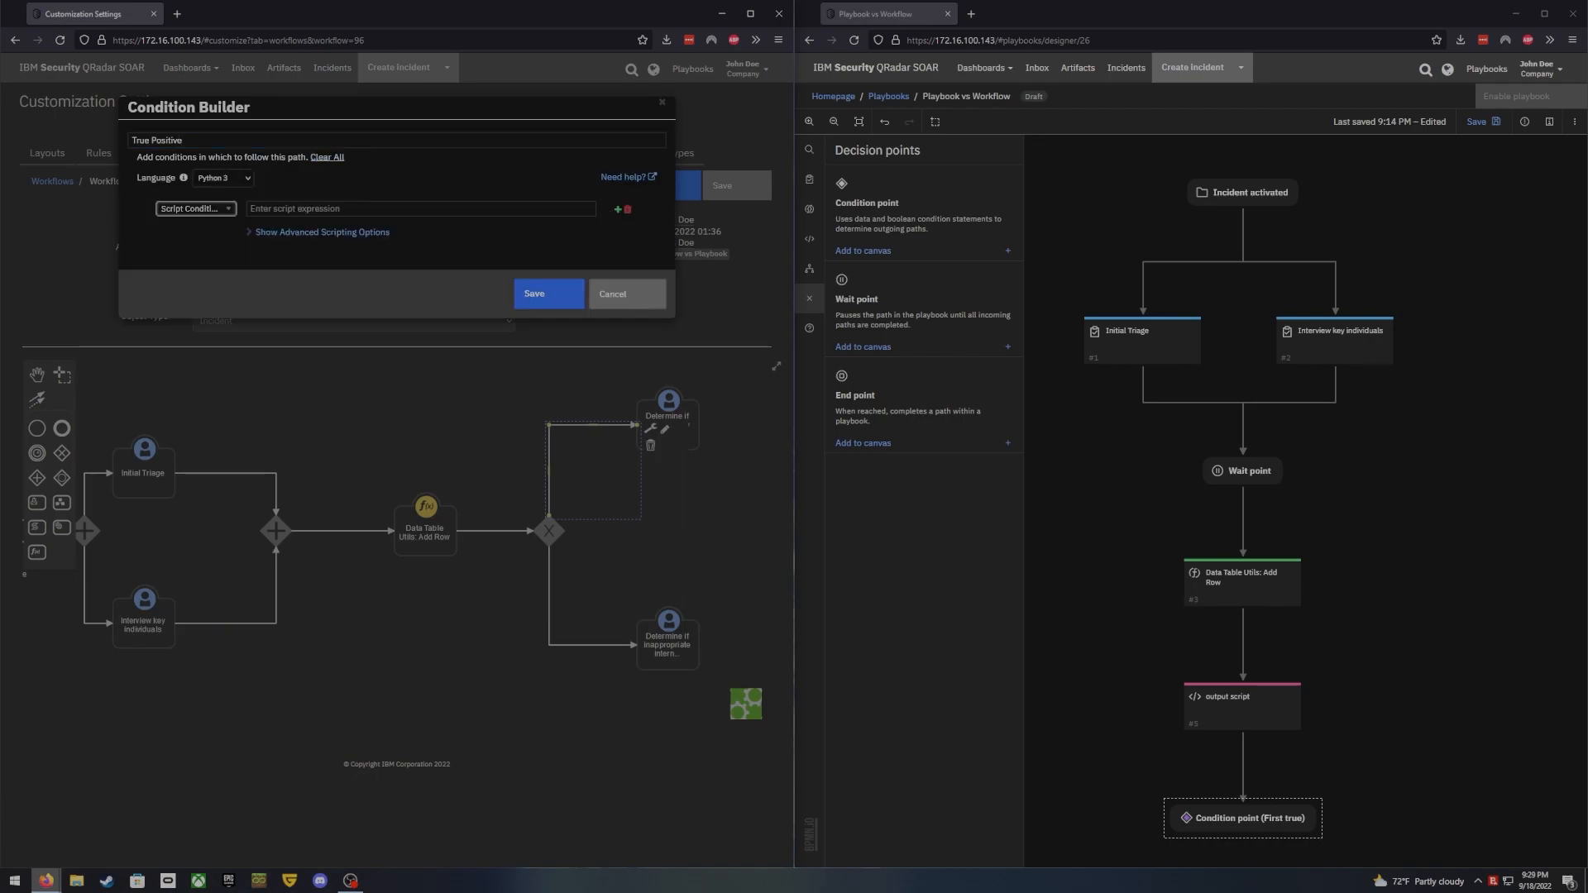
Expand the condition's advanced scripting options to review the supplemental script area, and collapse them again
click(327, 157)
click(327, 158)
click(270, 235)
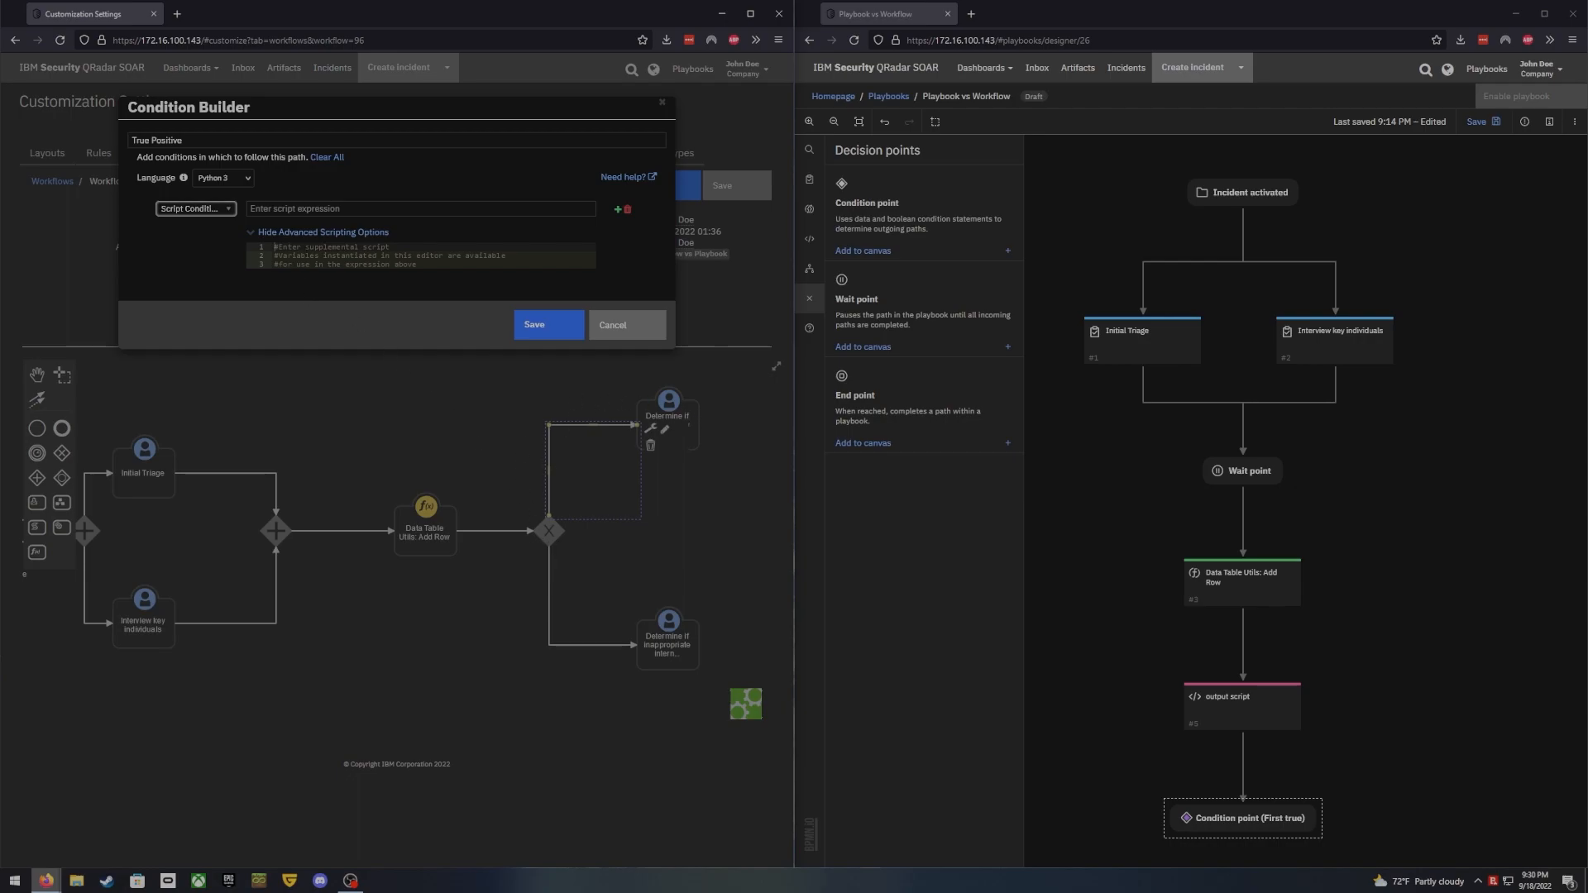
click(328, 235)
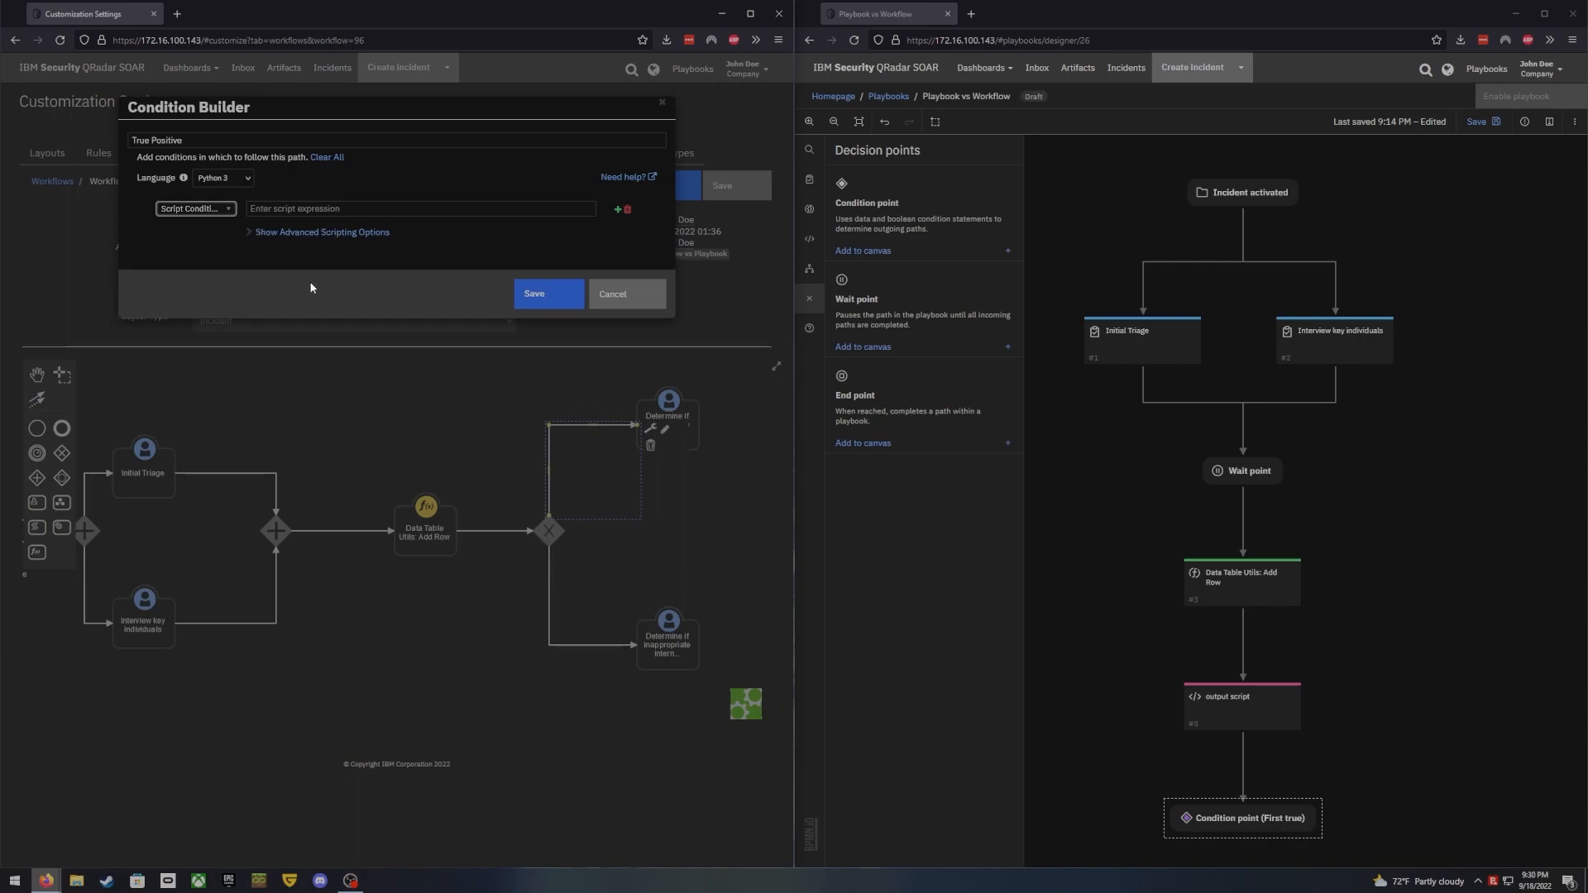
Set the True Positive condition to Incident Disposition is equal to Confirmed and save it
click(186, 211)
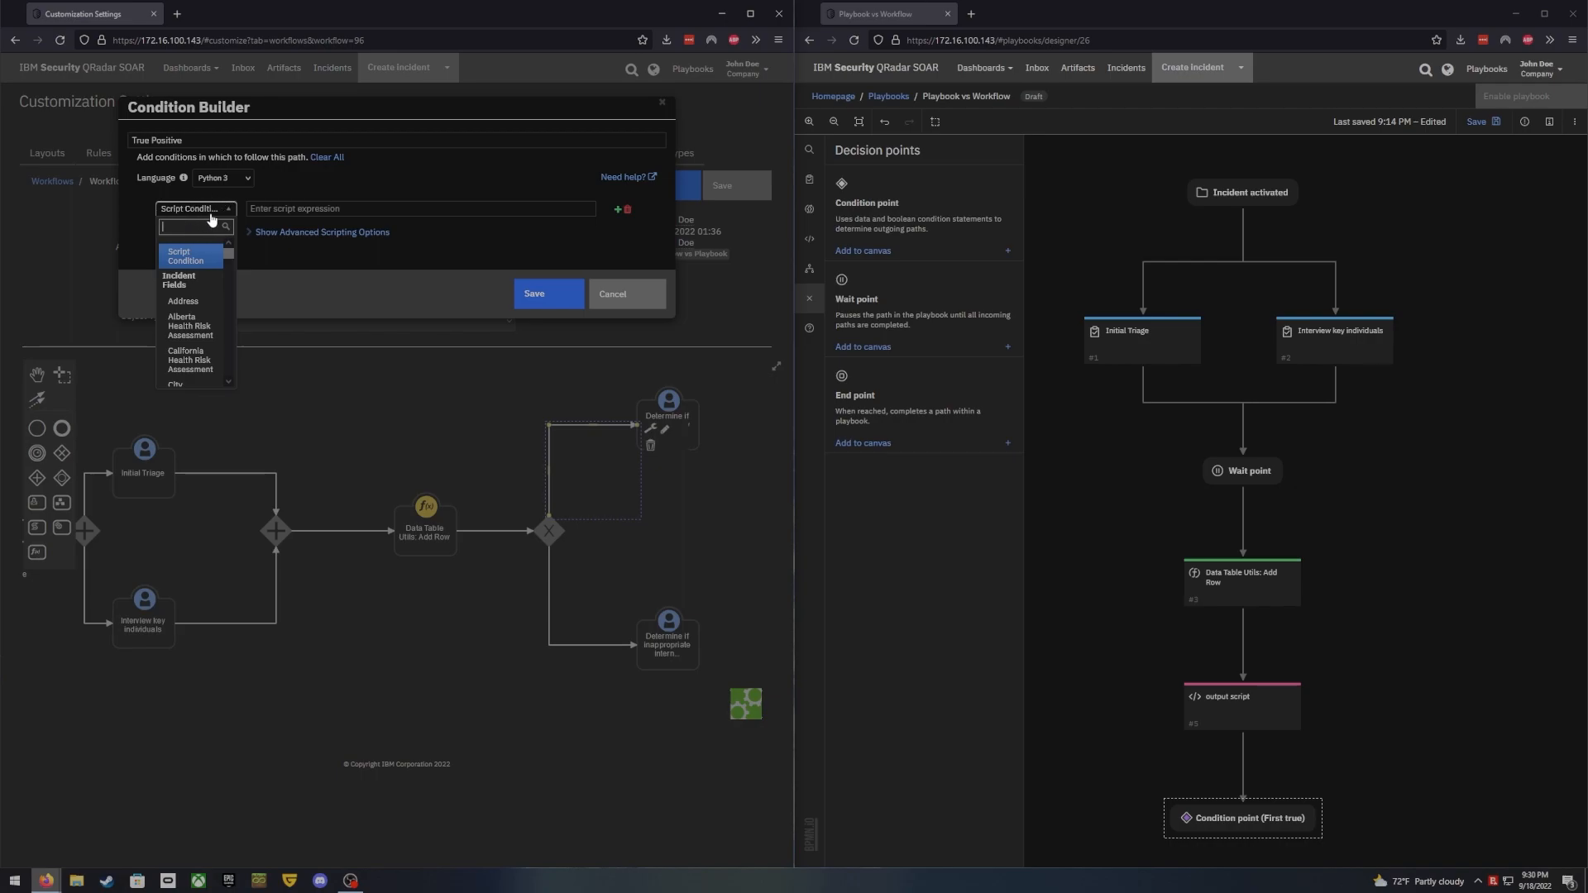
scroll(203, 310, down, 5)
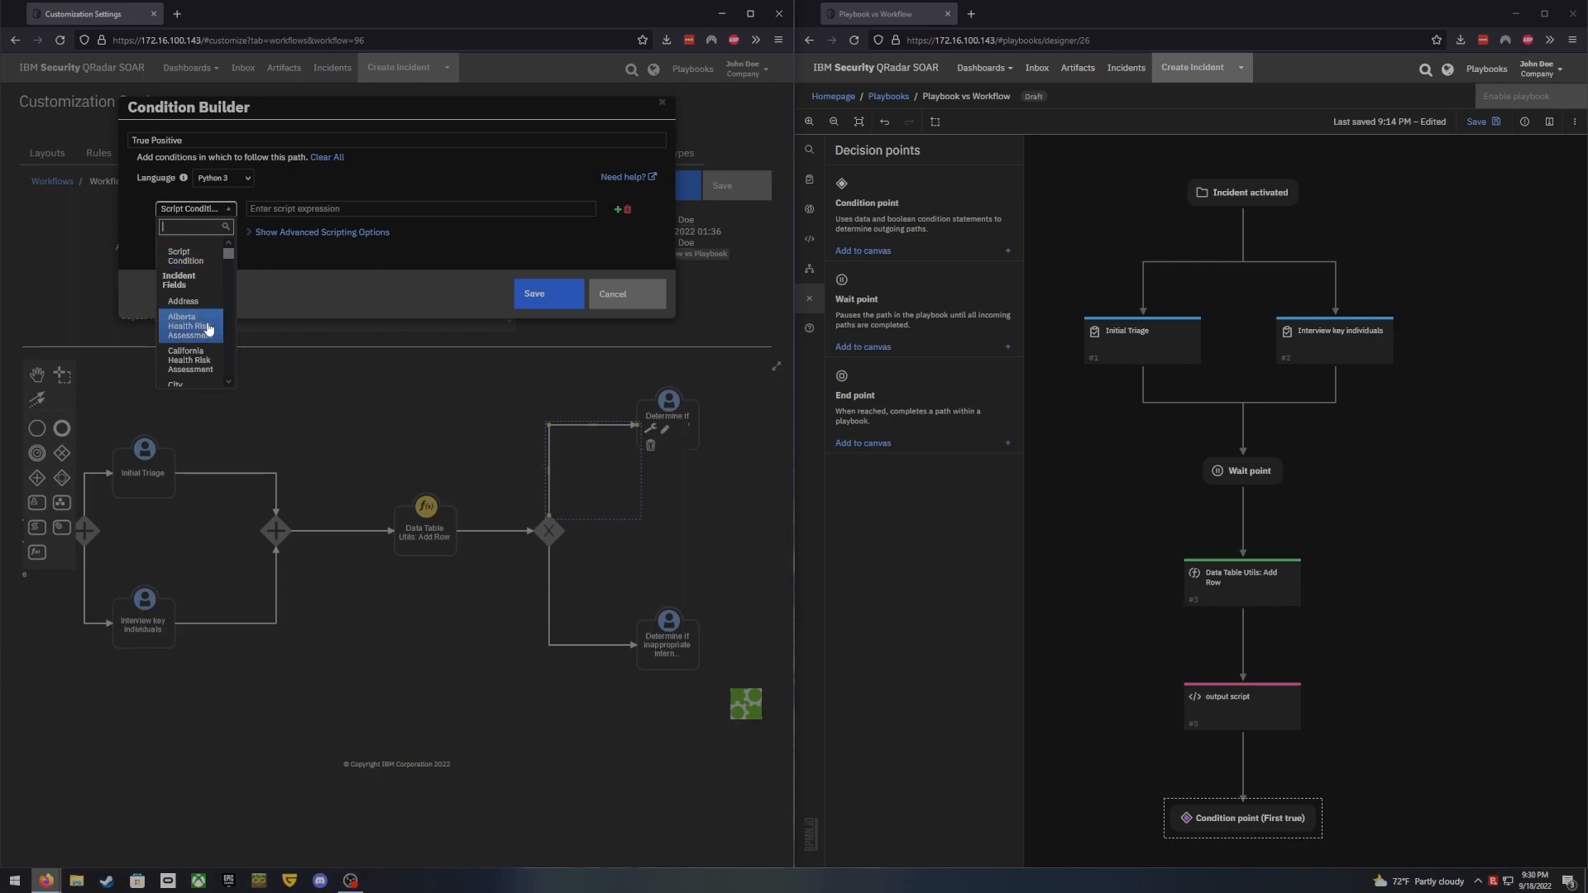
scroll(201, 286, up, 5)
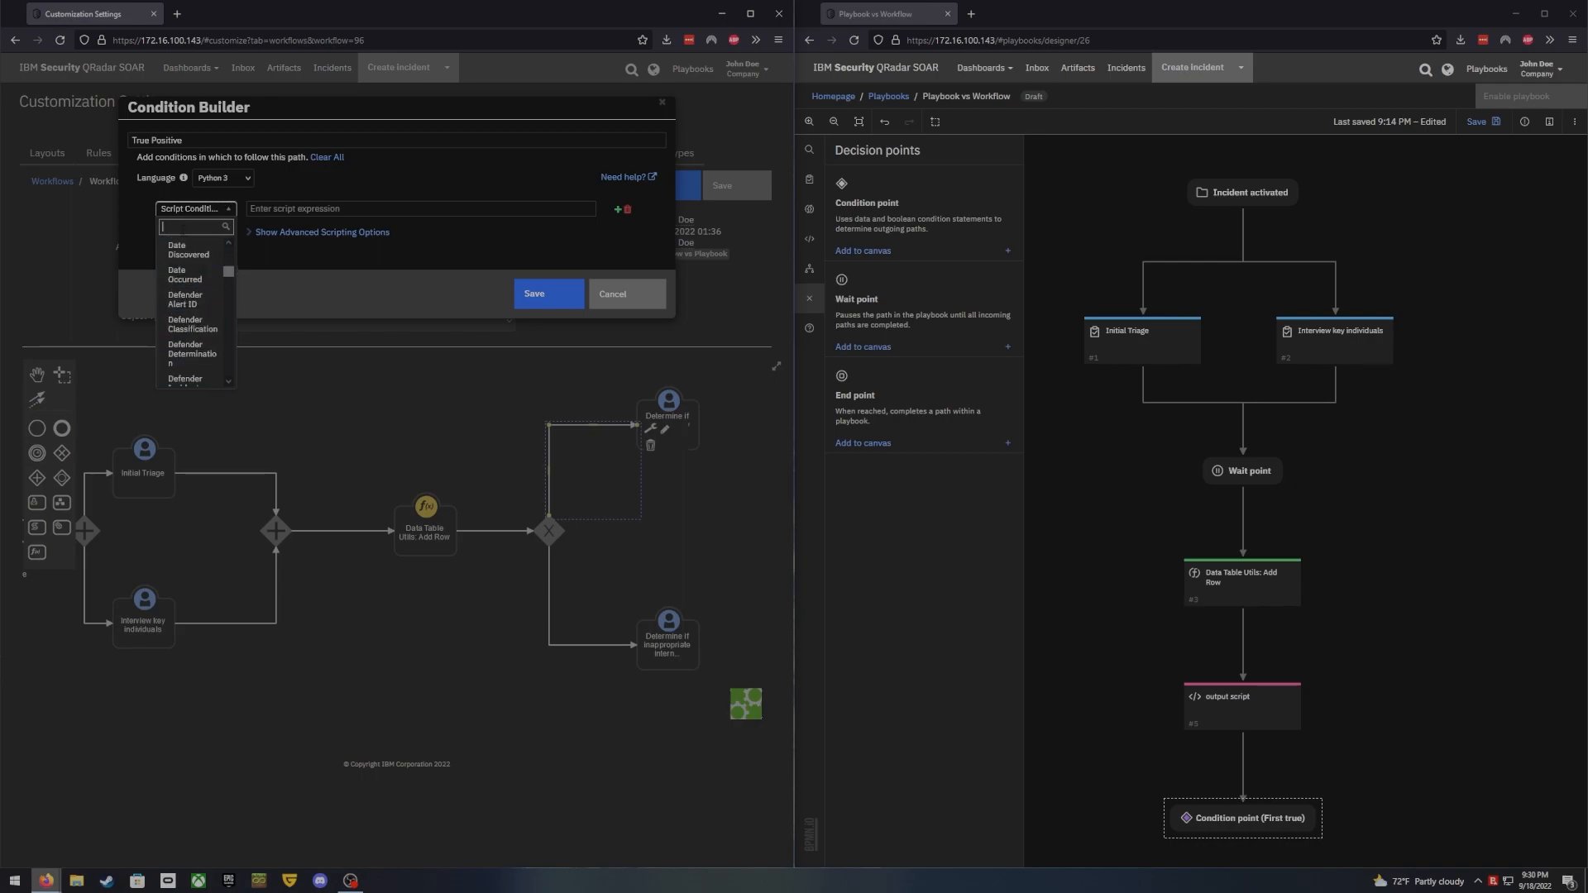
text(in)
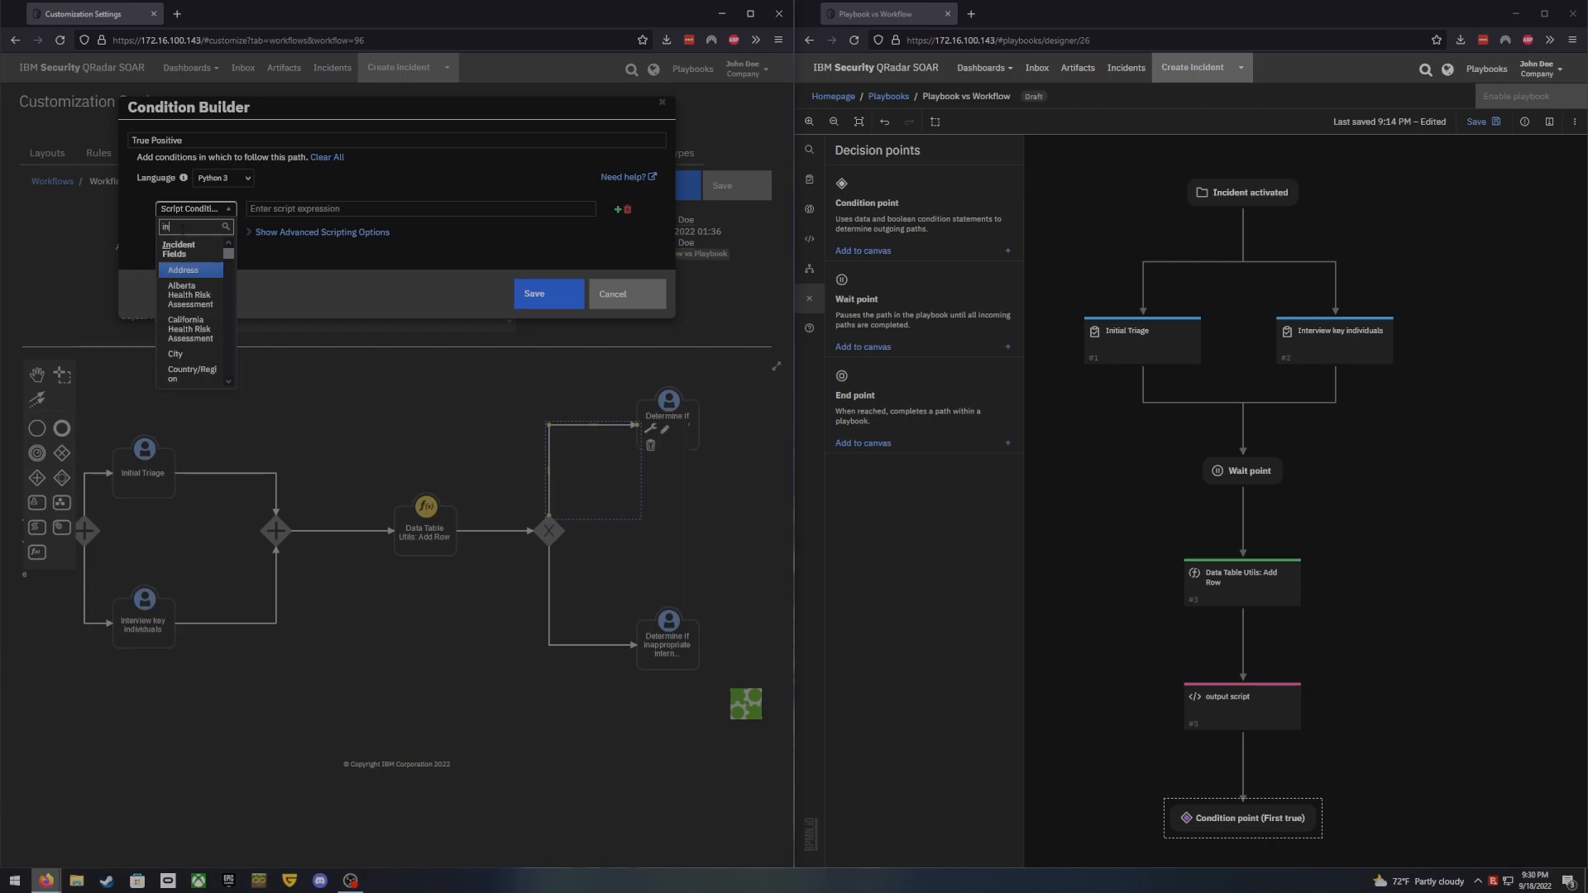
text(cident dis)
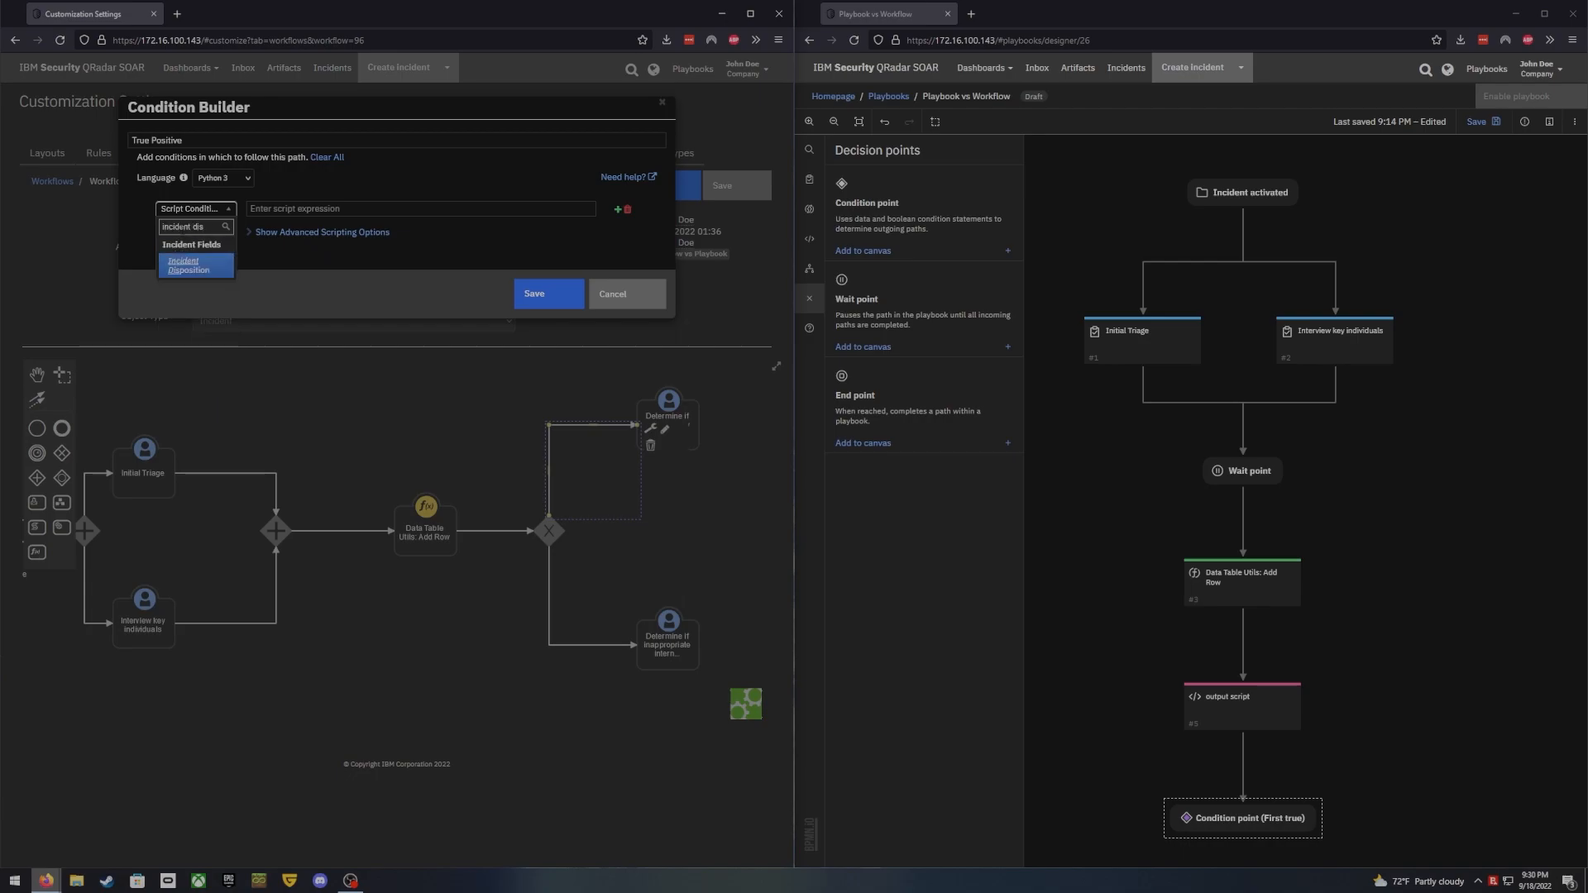
key(Return)
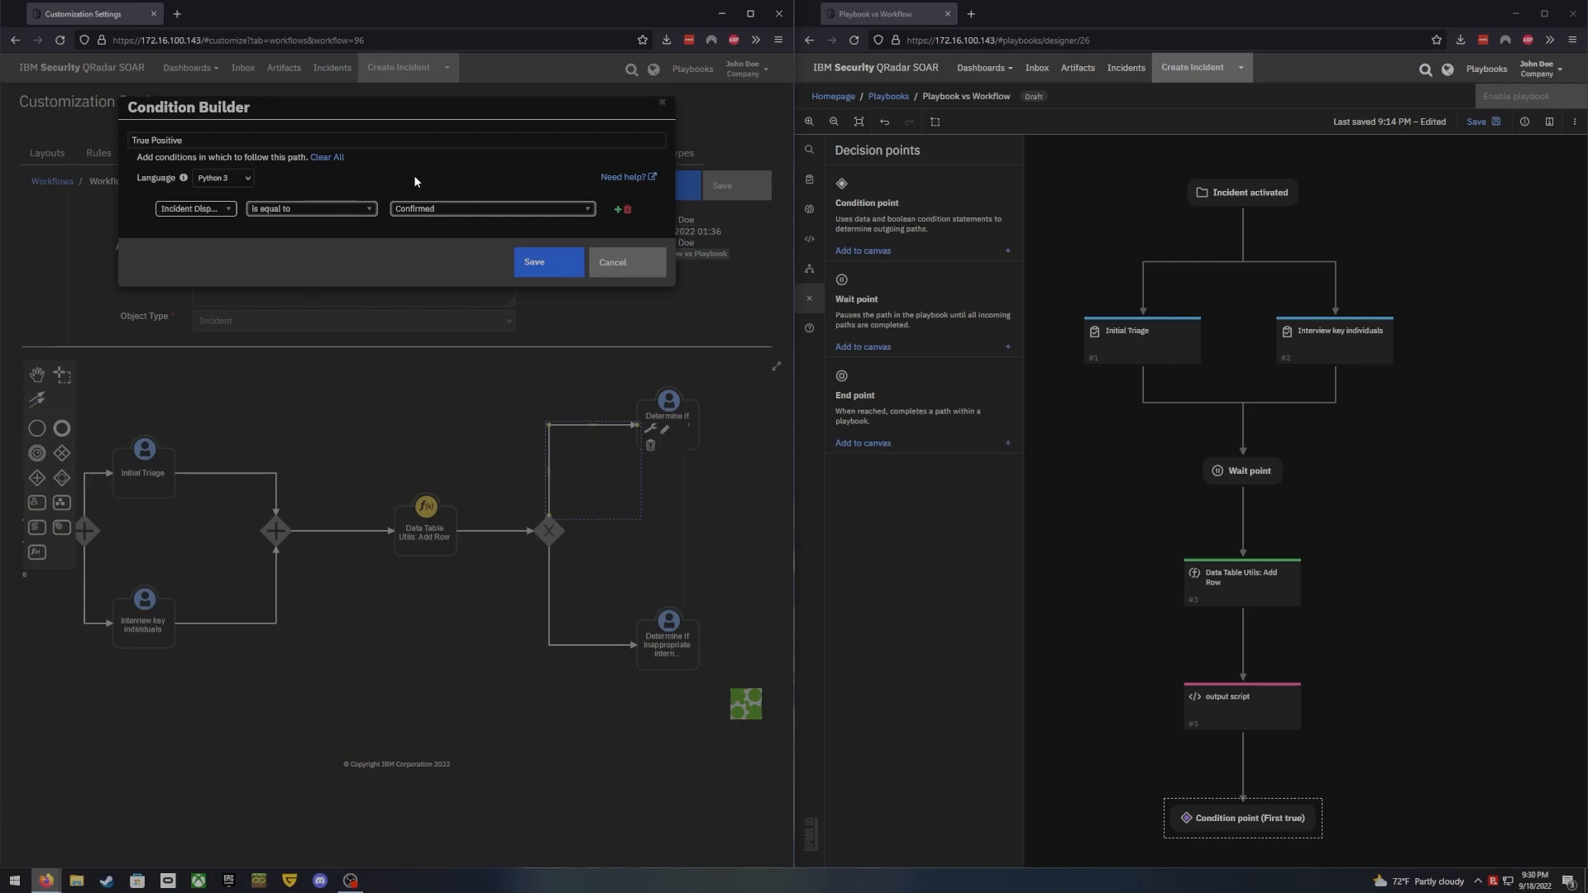
click(534, 262)
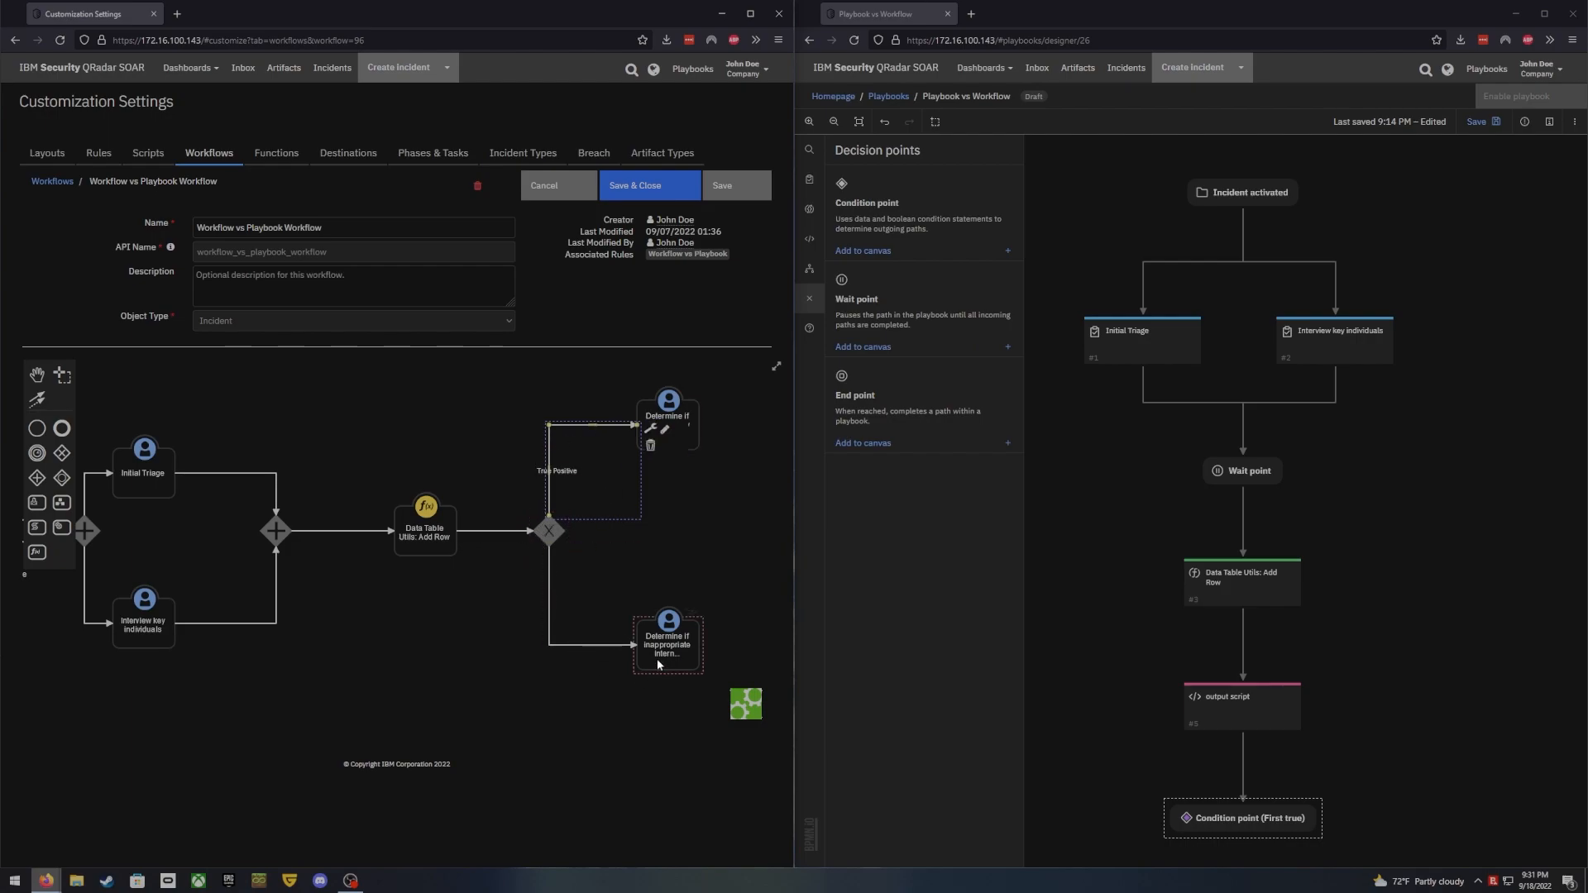
Name the condition on the workflow gateway's path to the inappropriate internal involvement task "False Positive" and add a condition row
click(550, 608)
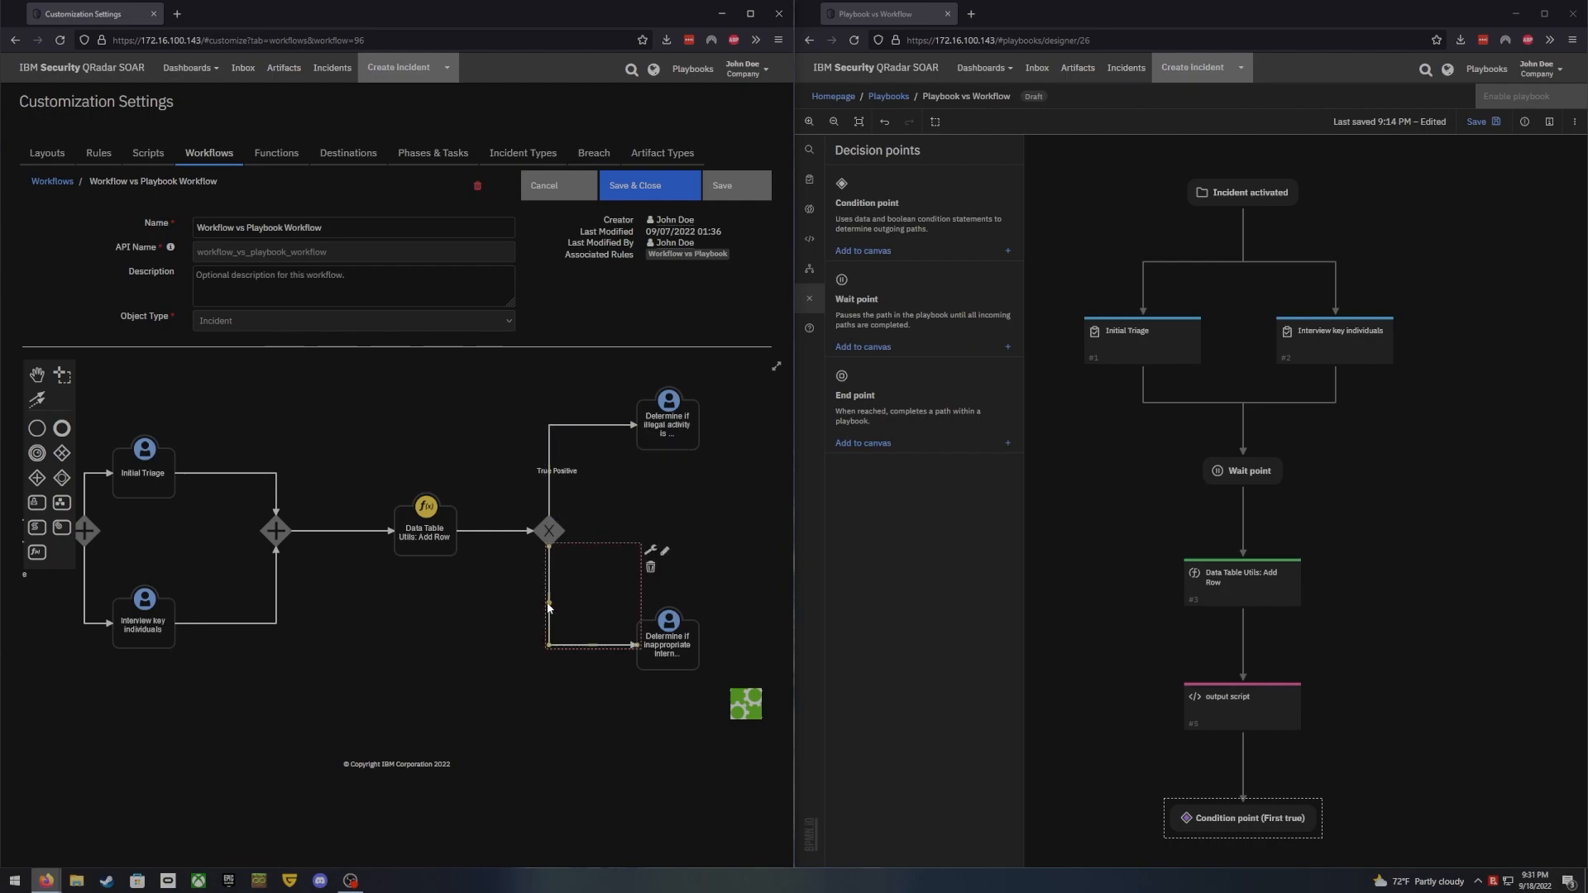
click(665, 552)
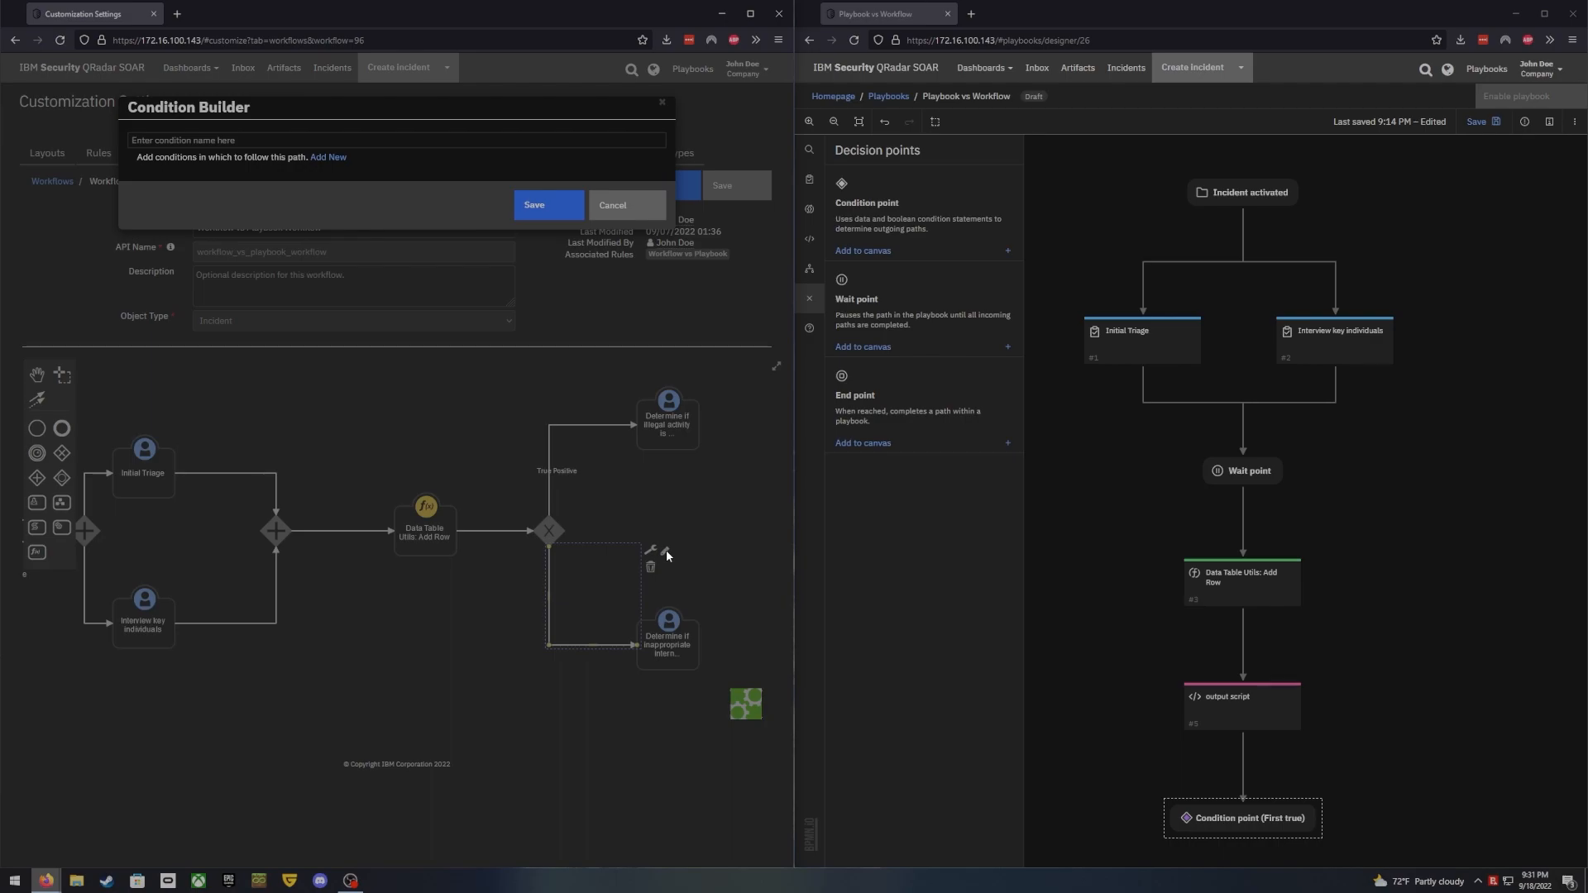
click(327, 141)
text(False Positive)
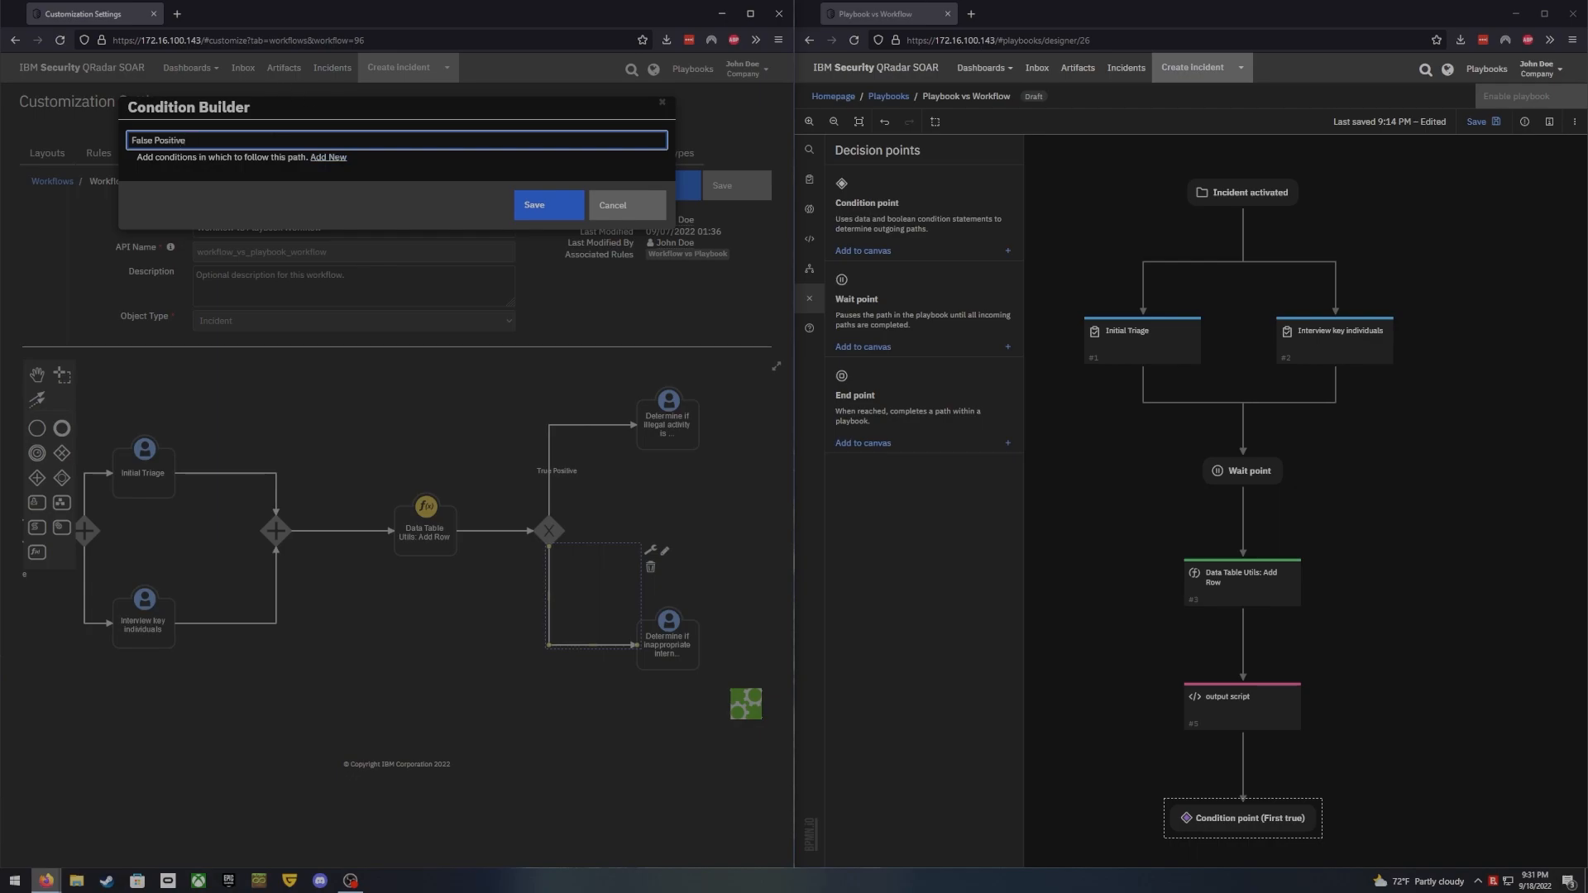
click(339, 157)
Set the False Positive condition to Incident Disposition is equal to Unconfirmed and save it
click(223, 209)
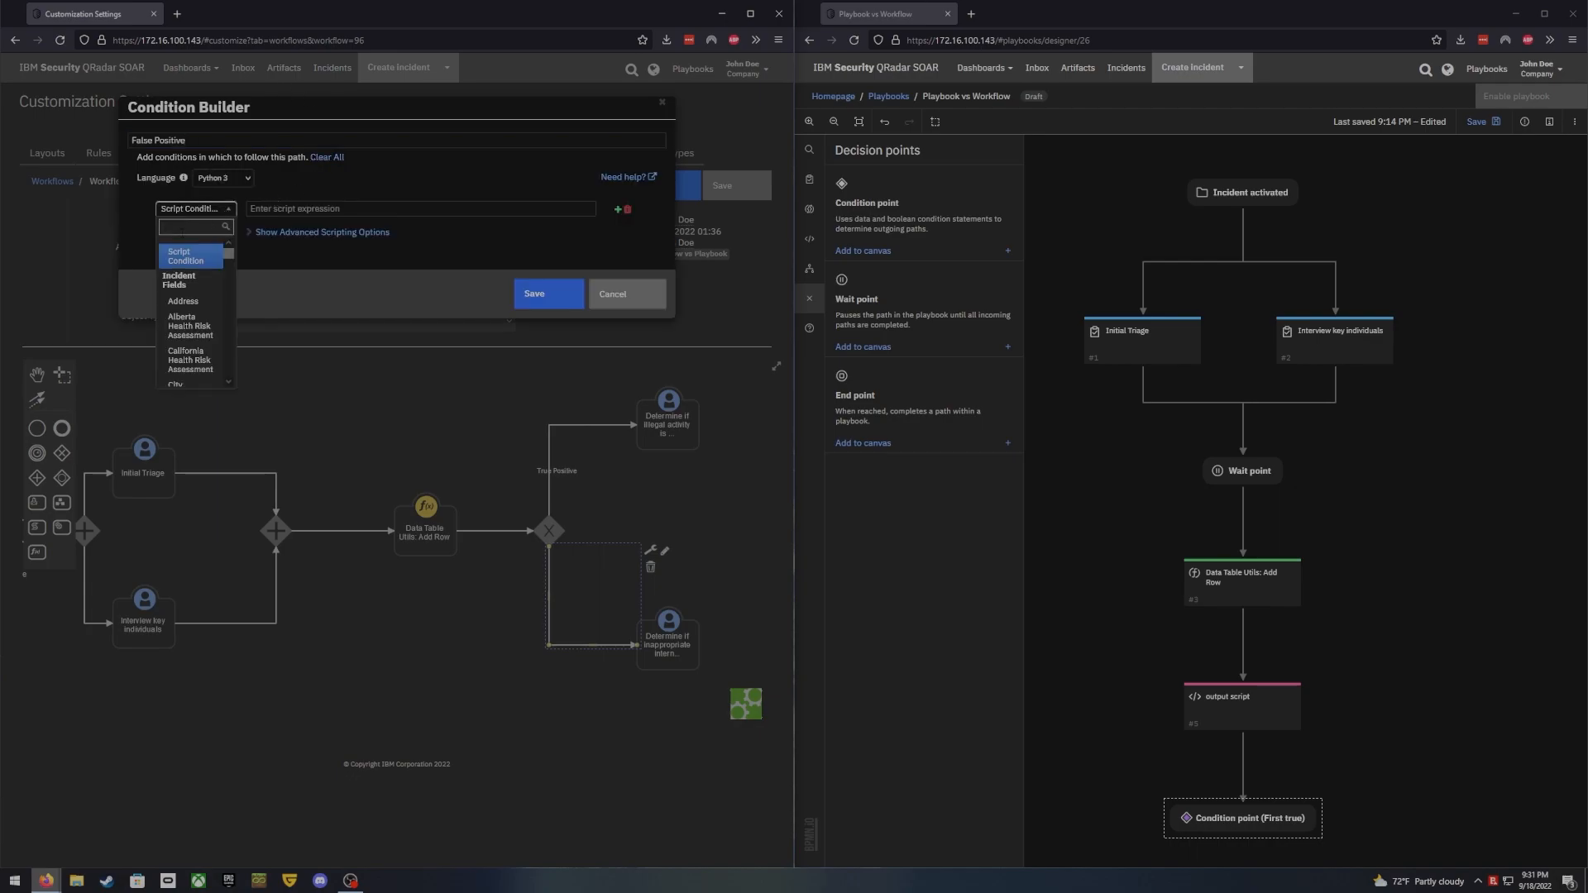
text(incident)
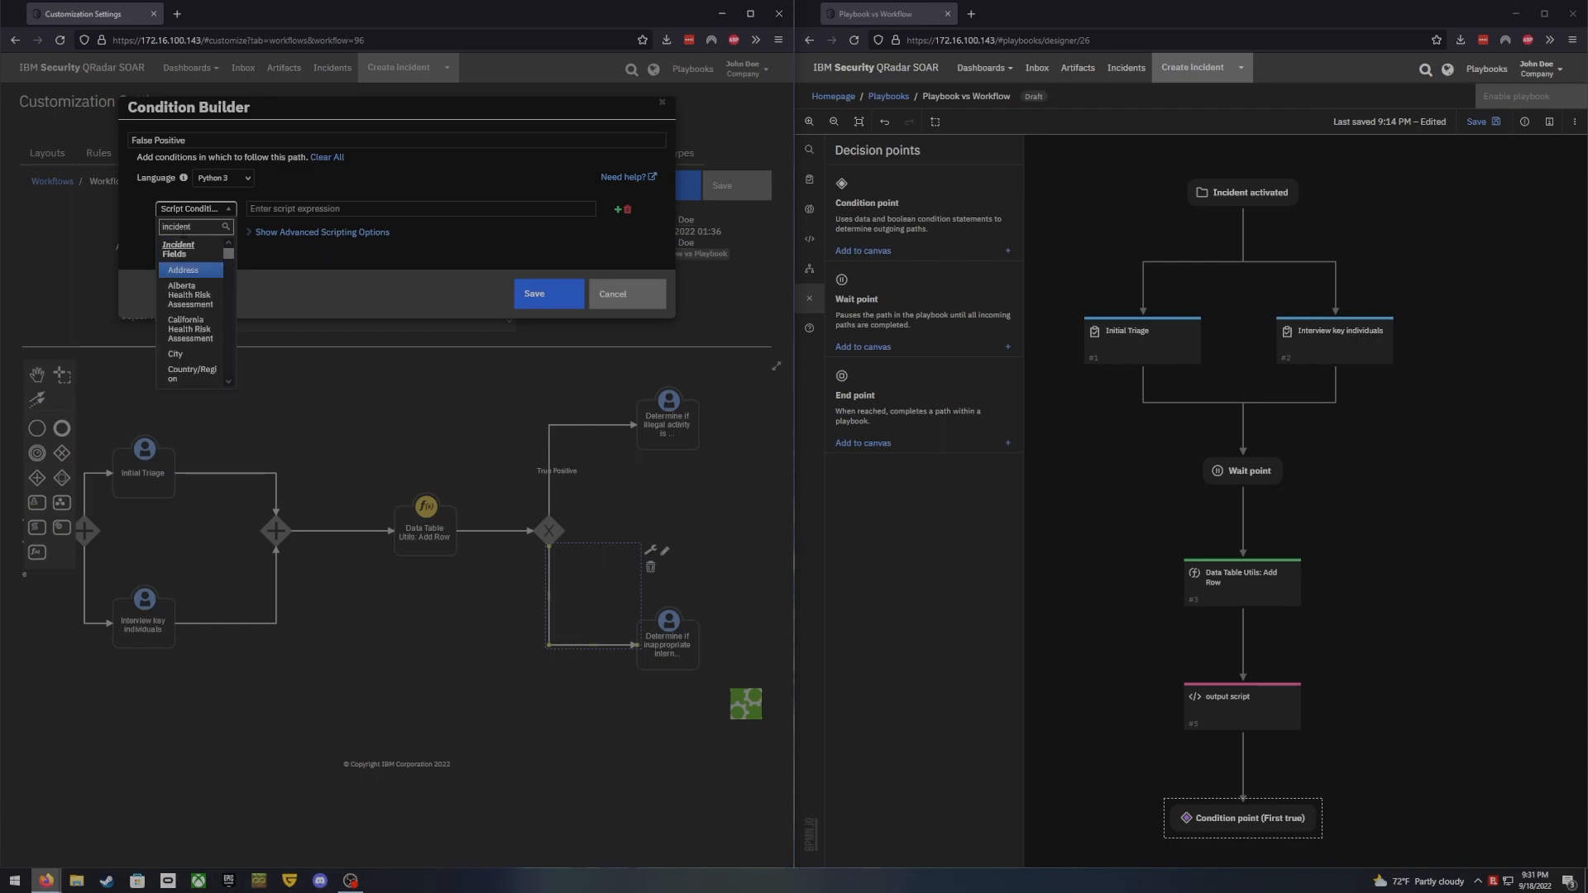
text( dis)
click(185, 265)
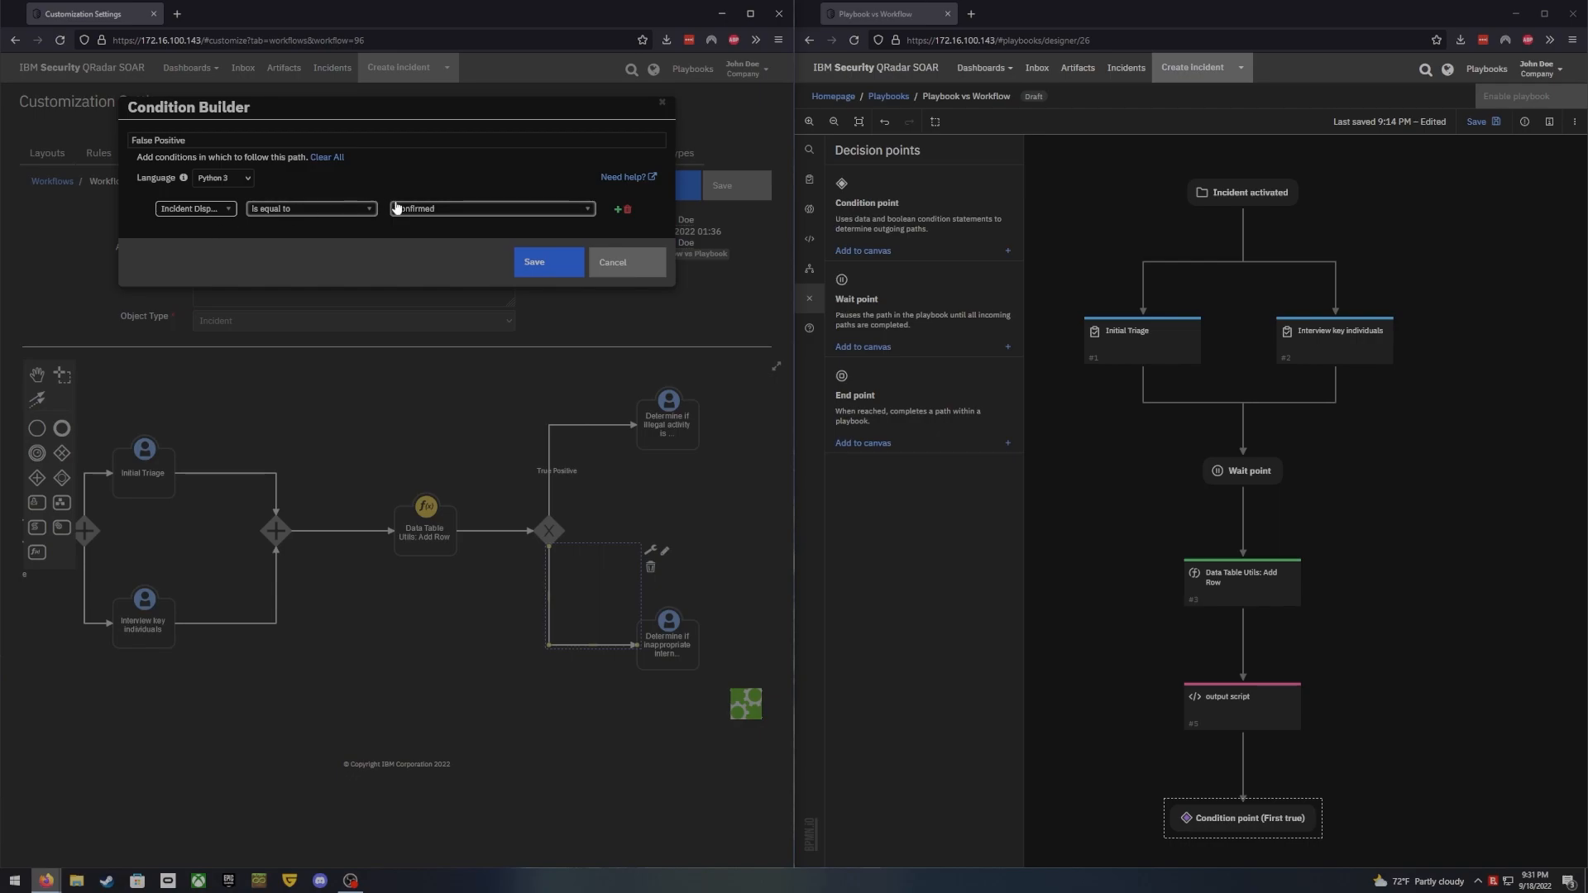
click(461, 218)
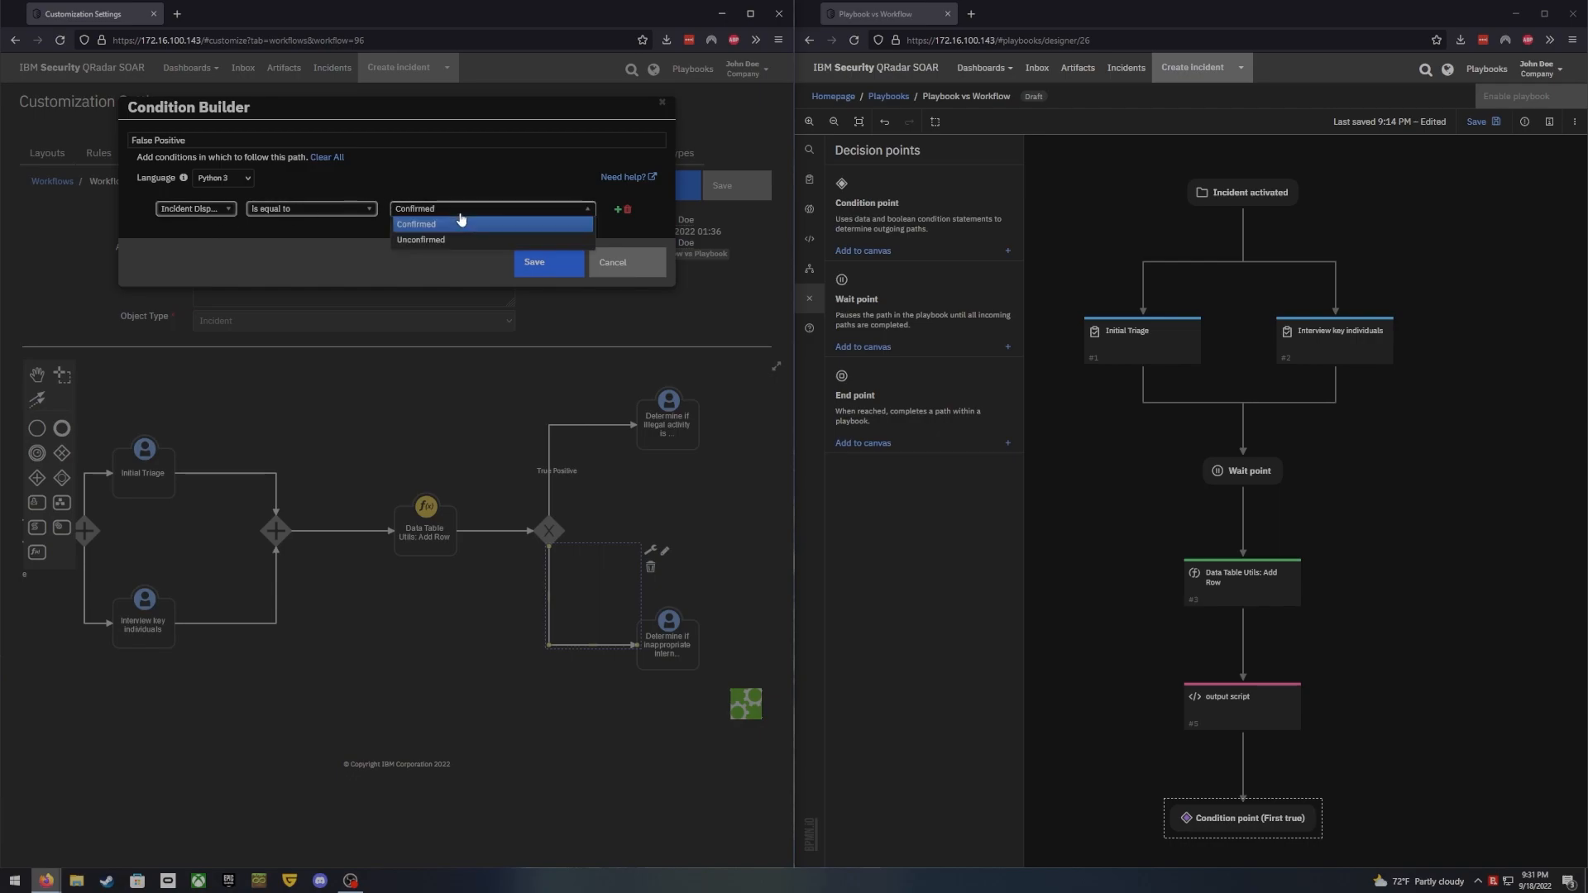
click(449, 238)
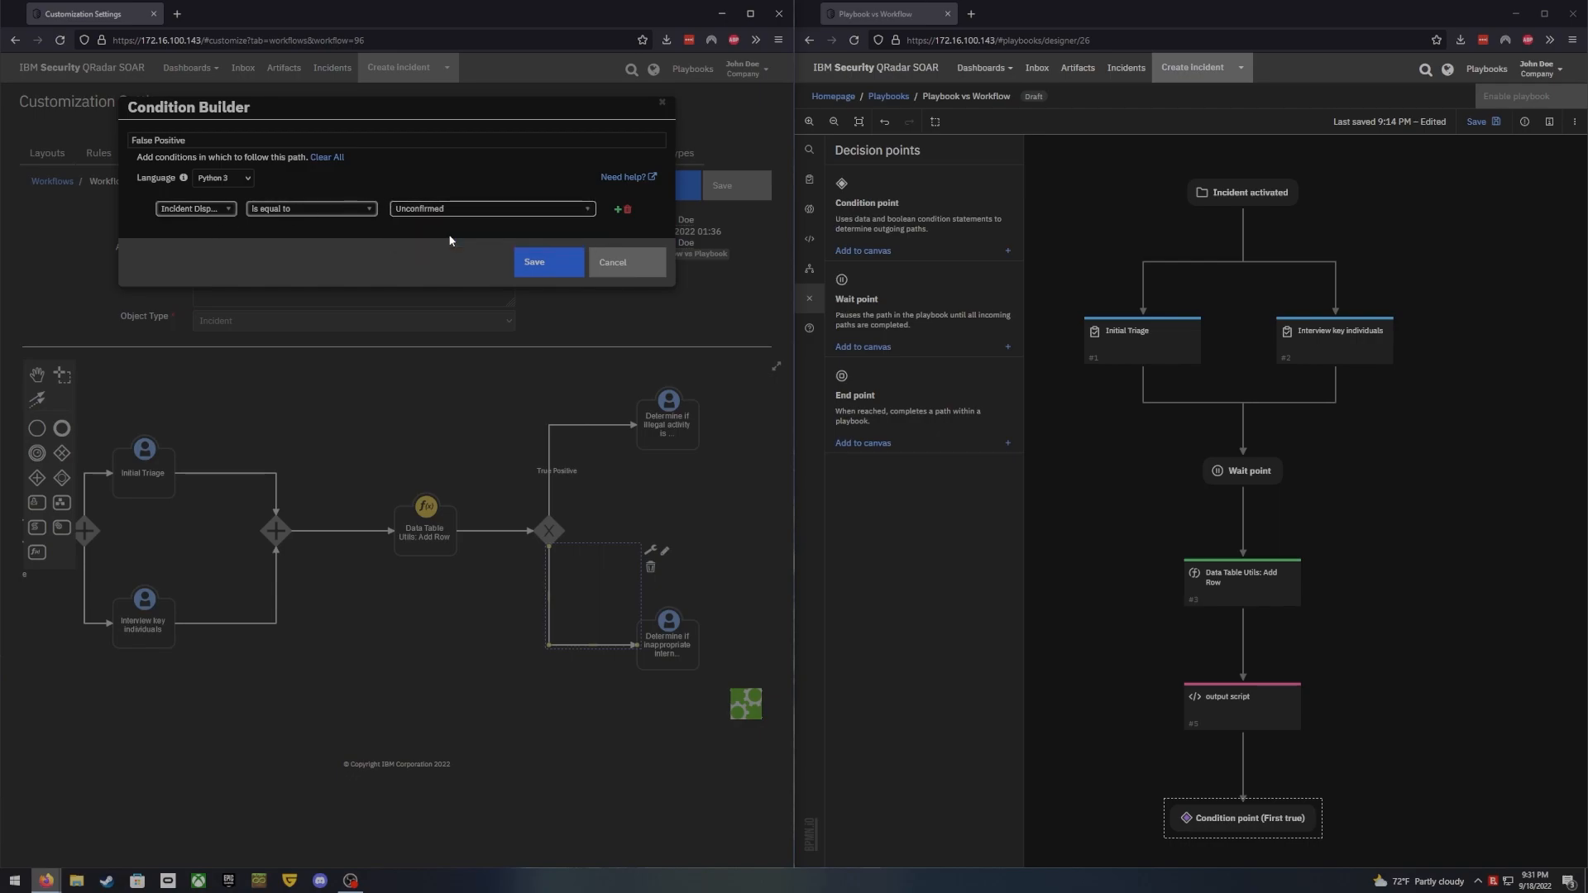
click(530, 259)
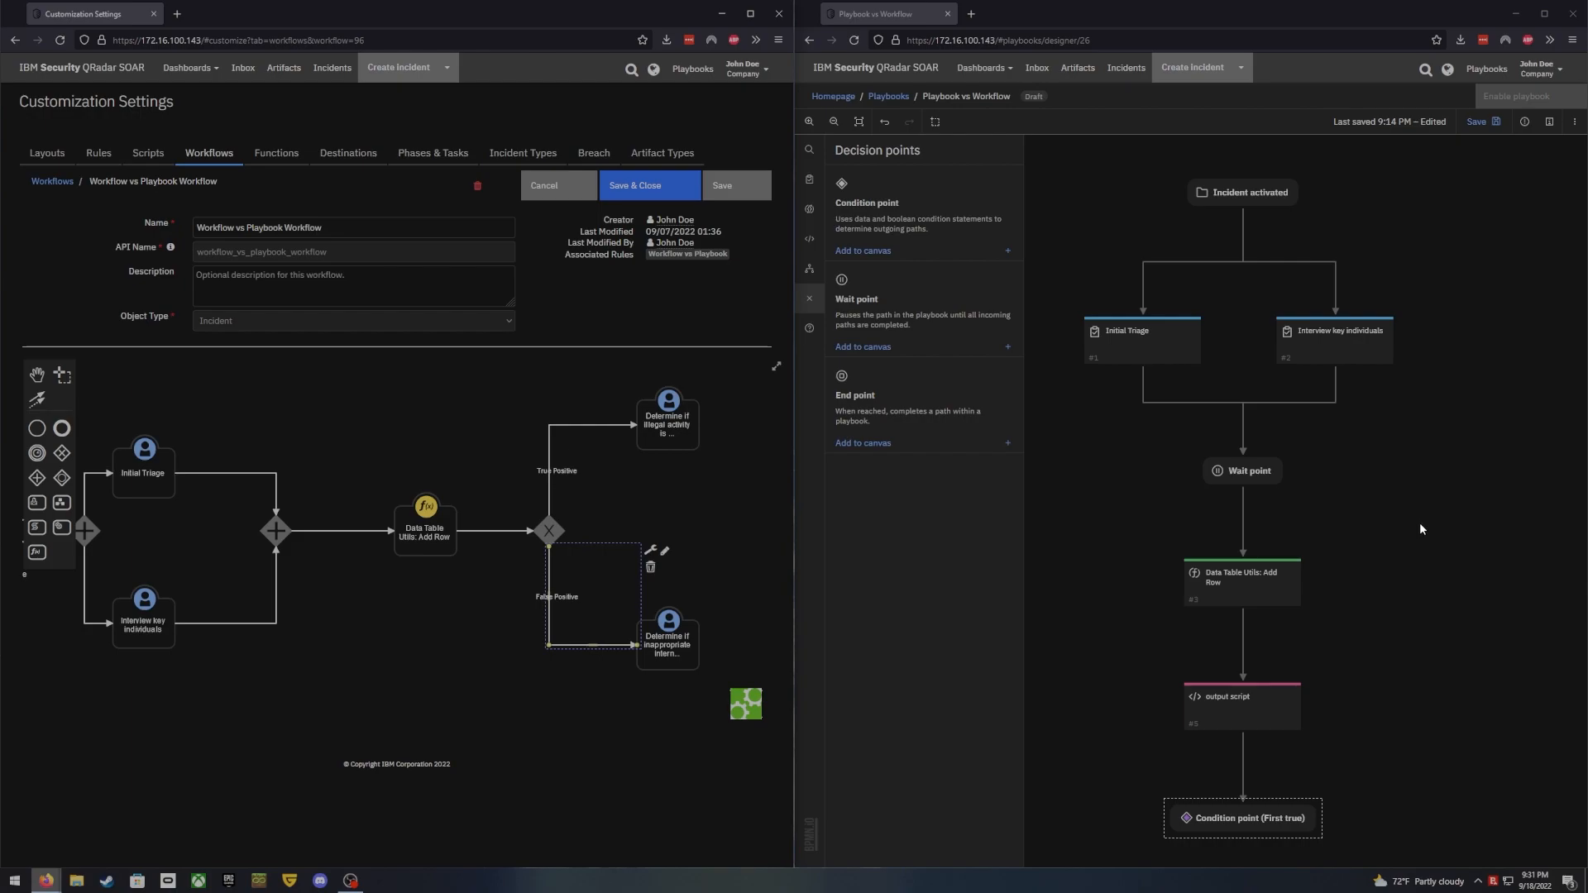
Start a new condition on the playbook's condition point, review the script builder's example code, and return to the condition builder
click(1247, 818)
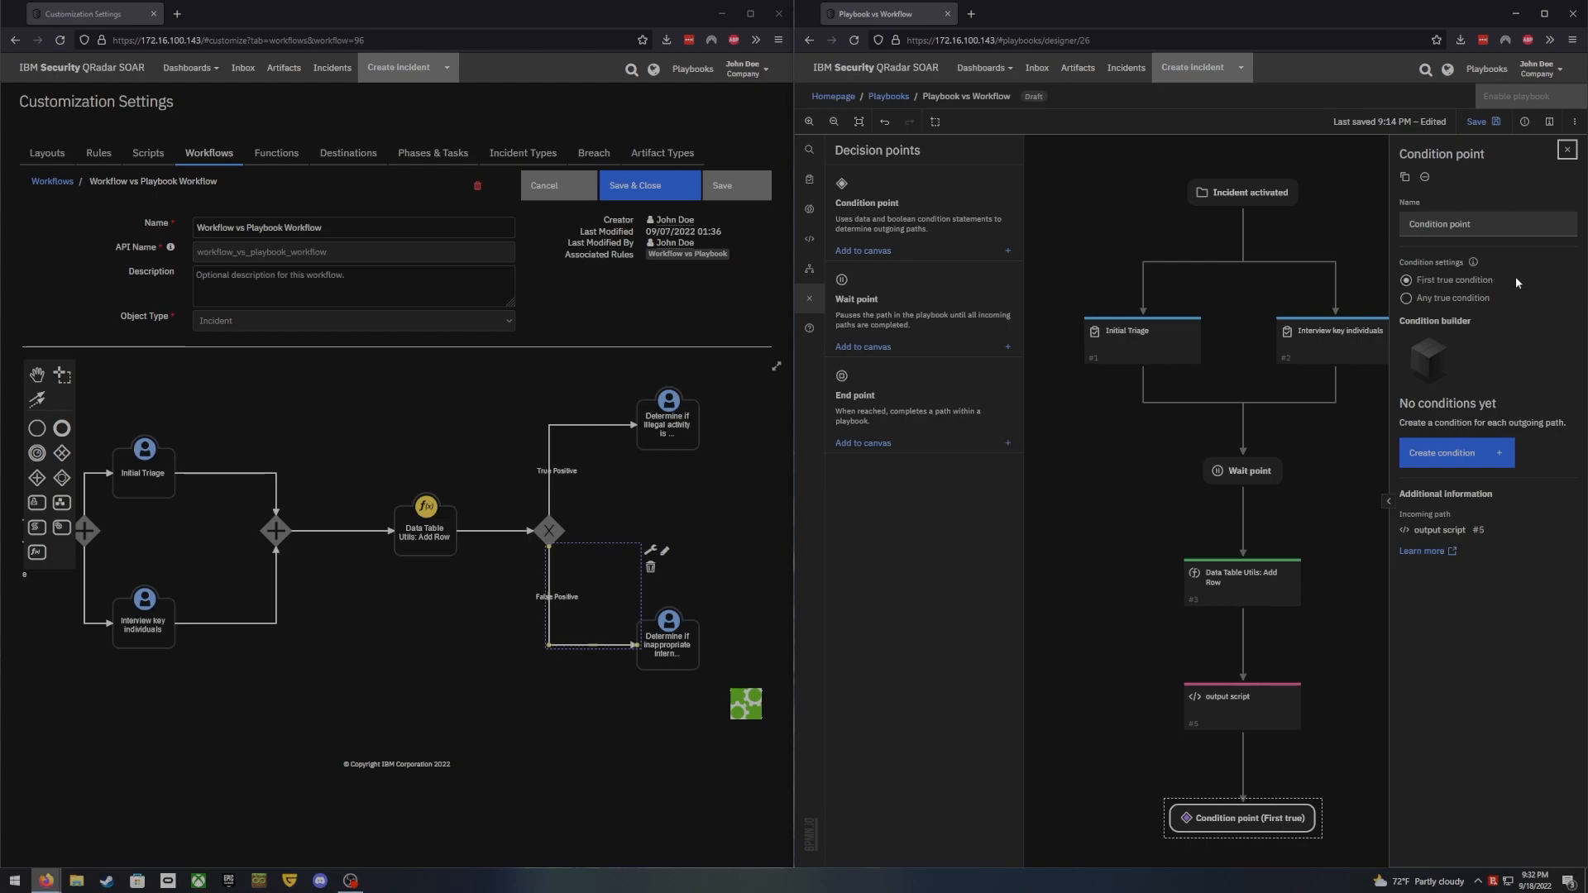
click(1501, 457)
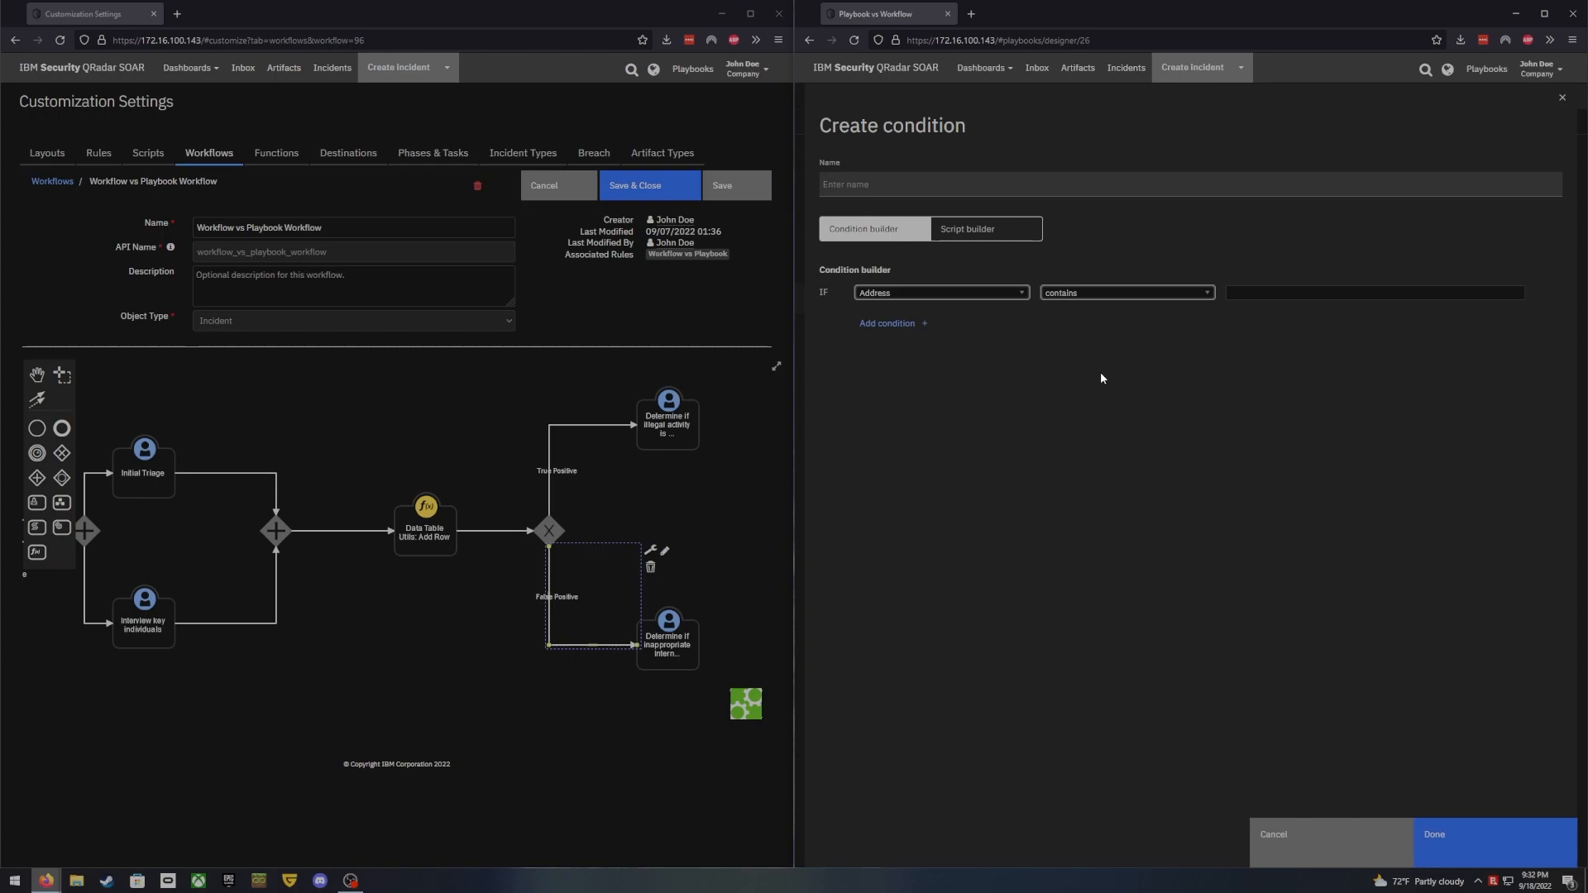
click(1008, 231)
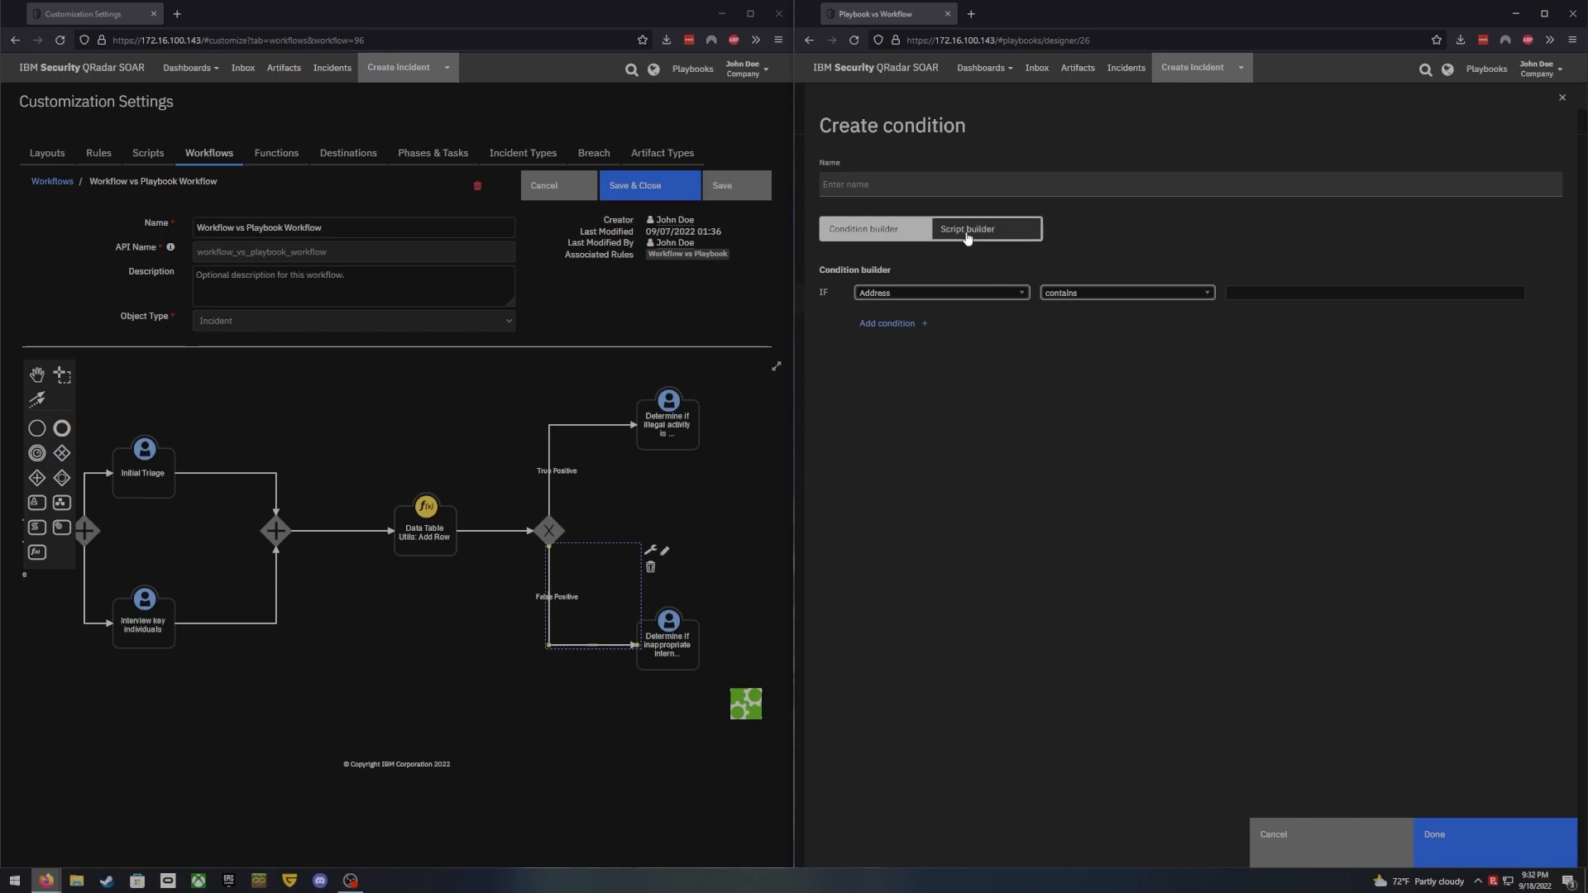
drag(855, 327, 975, 412)
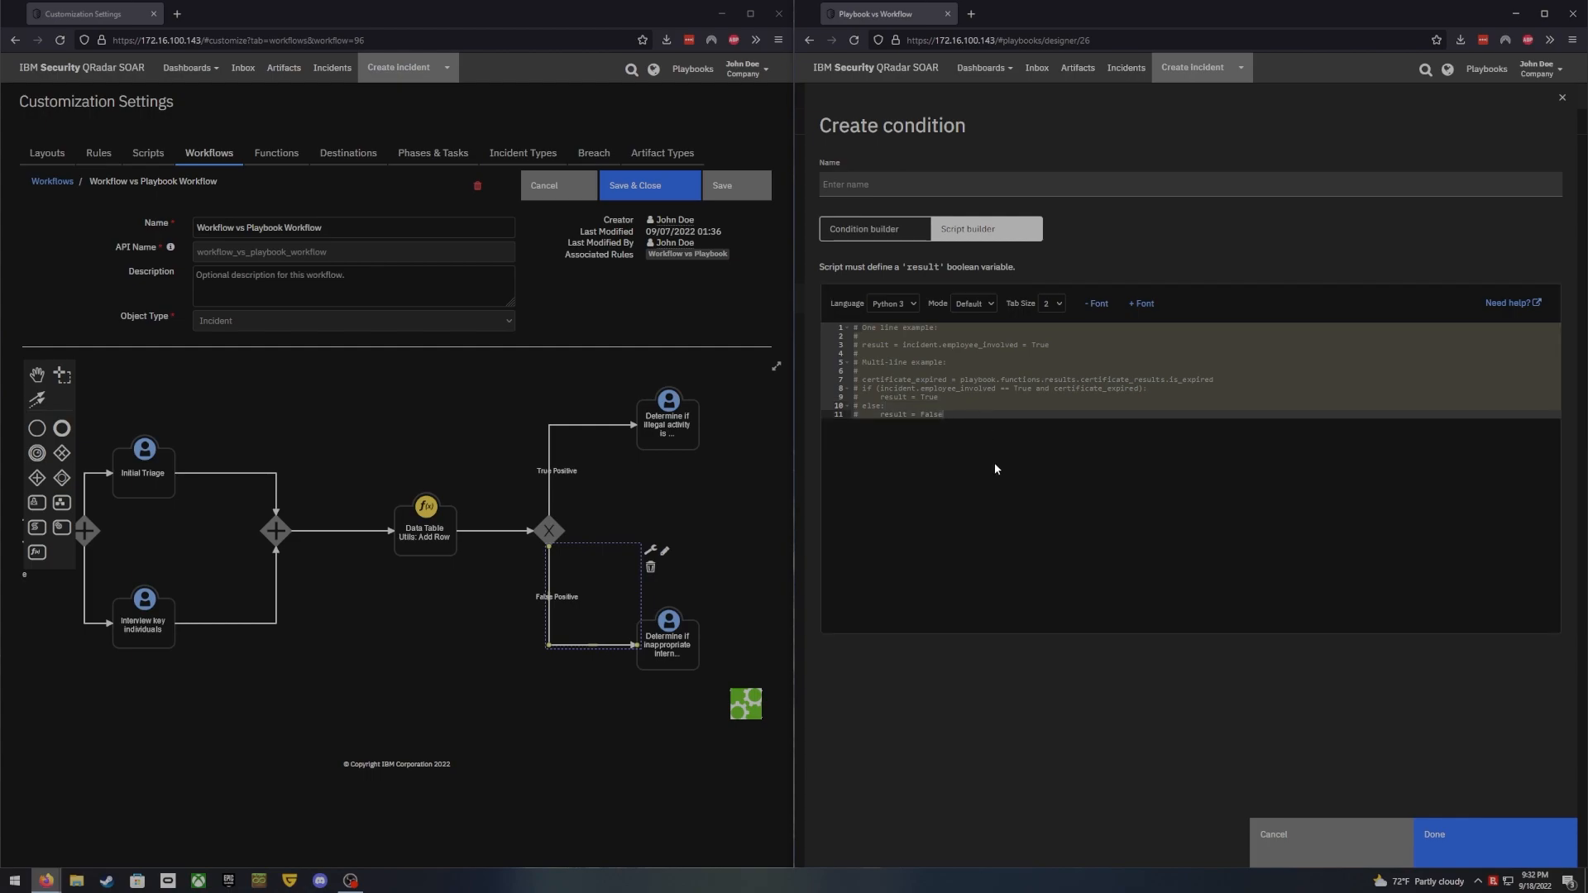
click(875, 230)
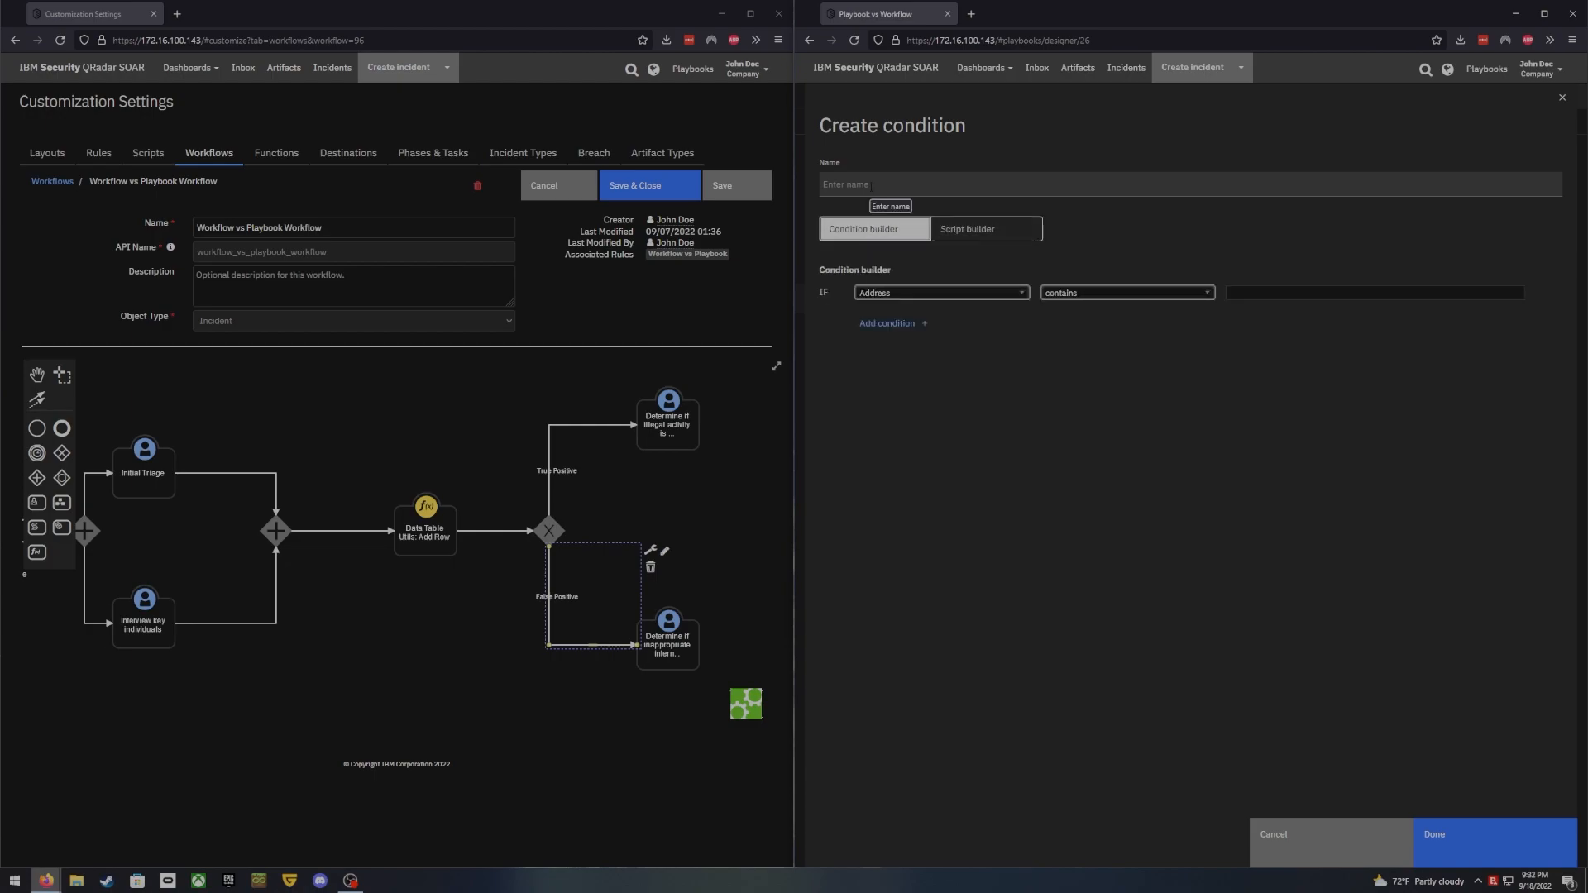
Create the playbook condition "True Positive" with Incident Disposition is equal to Confirmed
click(871, 186)
text(True Positive)
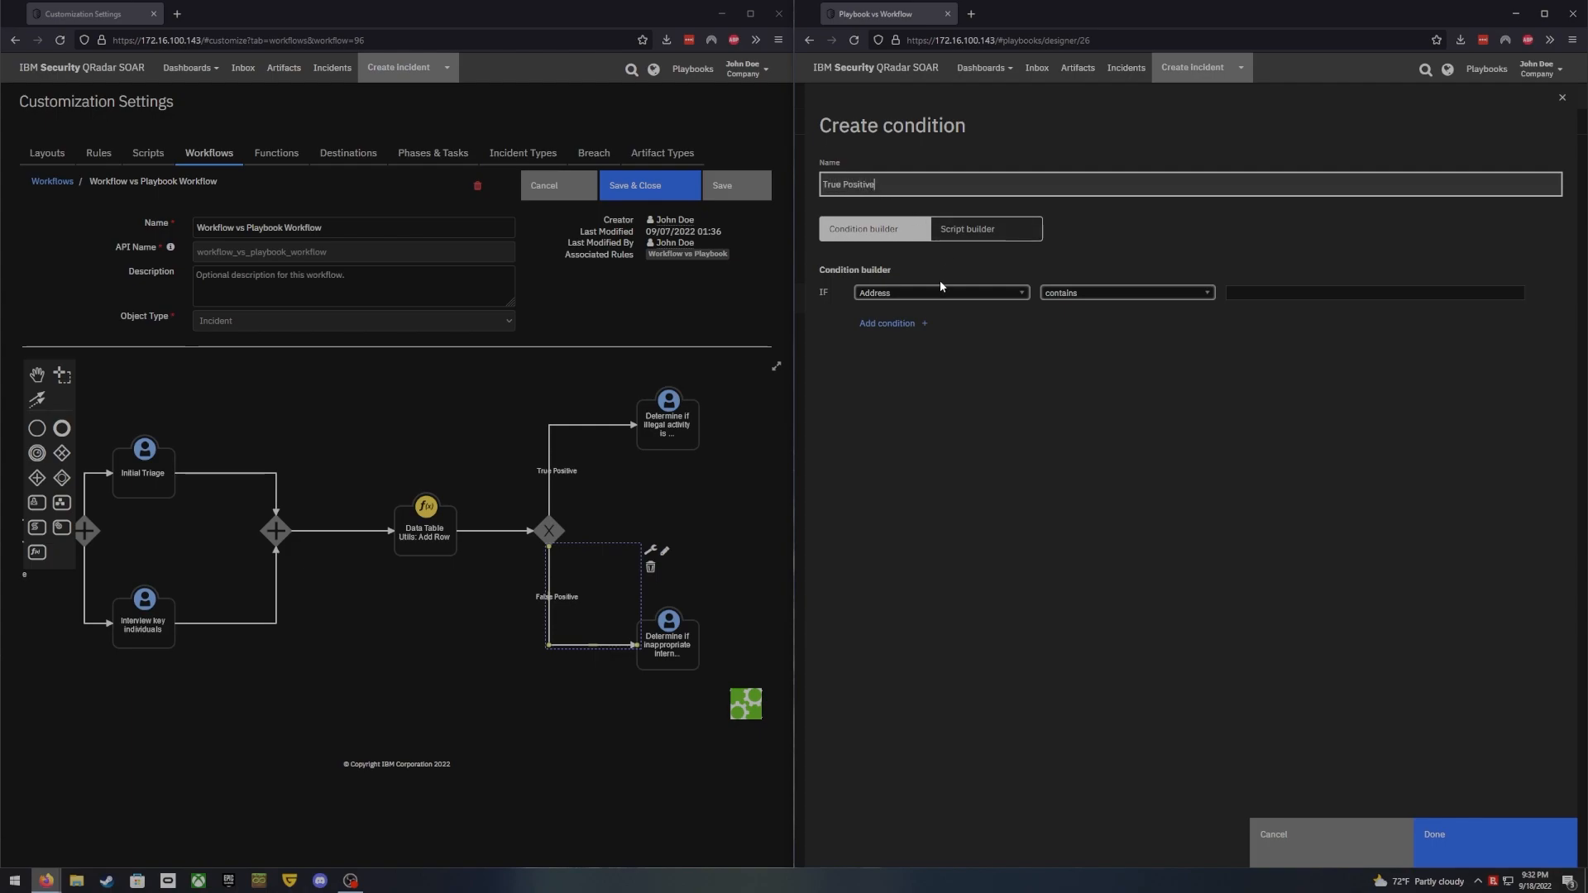
click(934, 293)
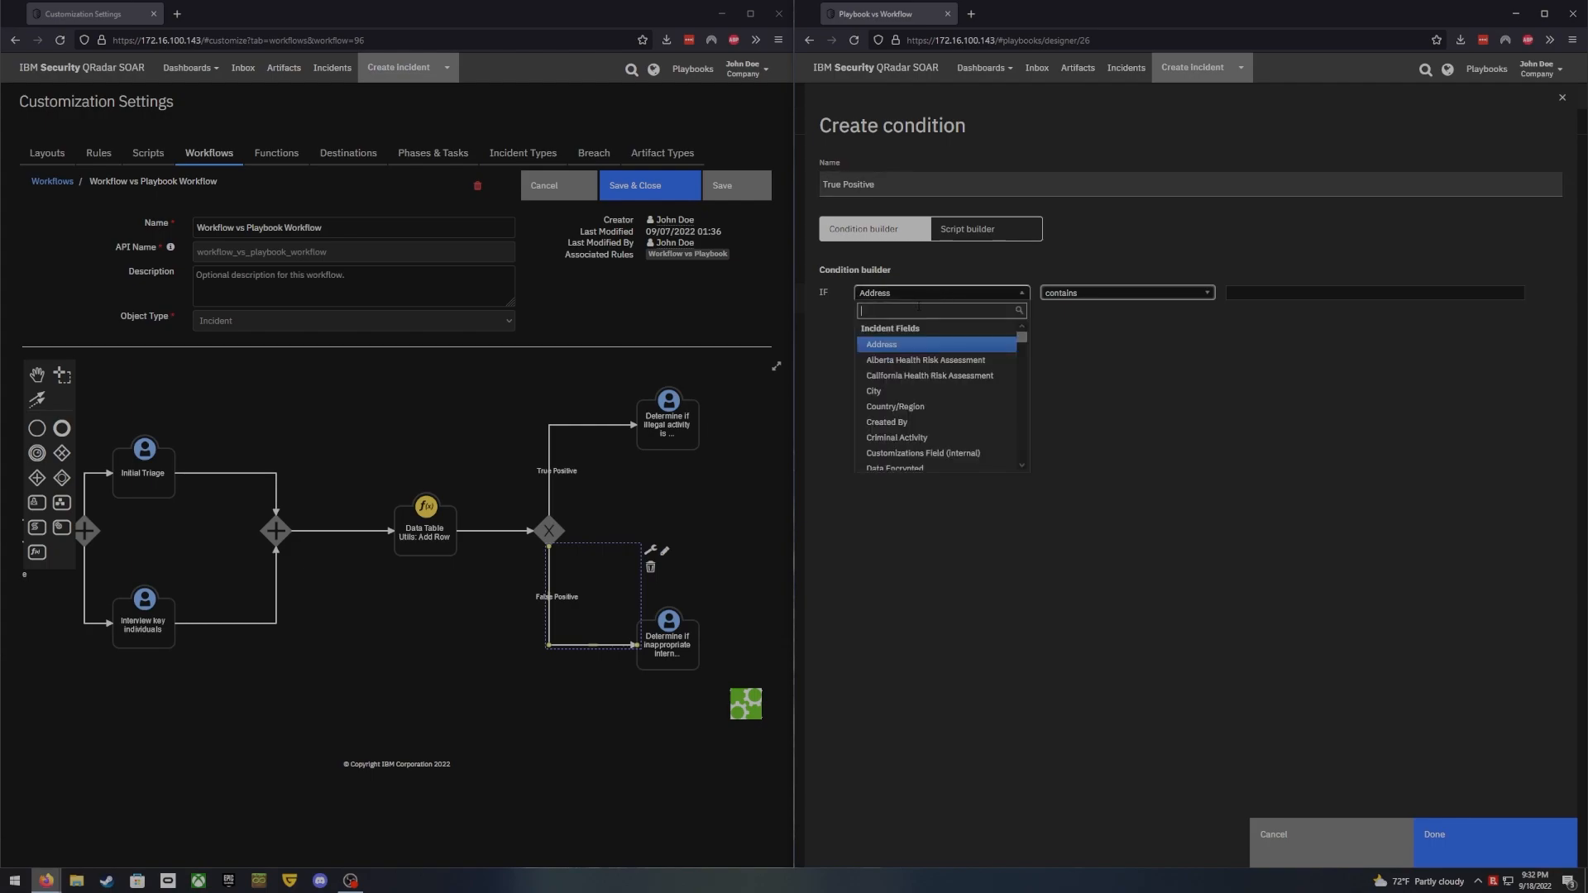
text(incident dis)
key(Return)
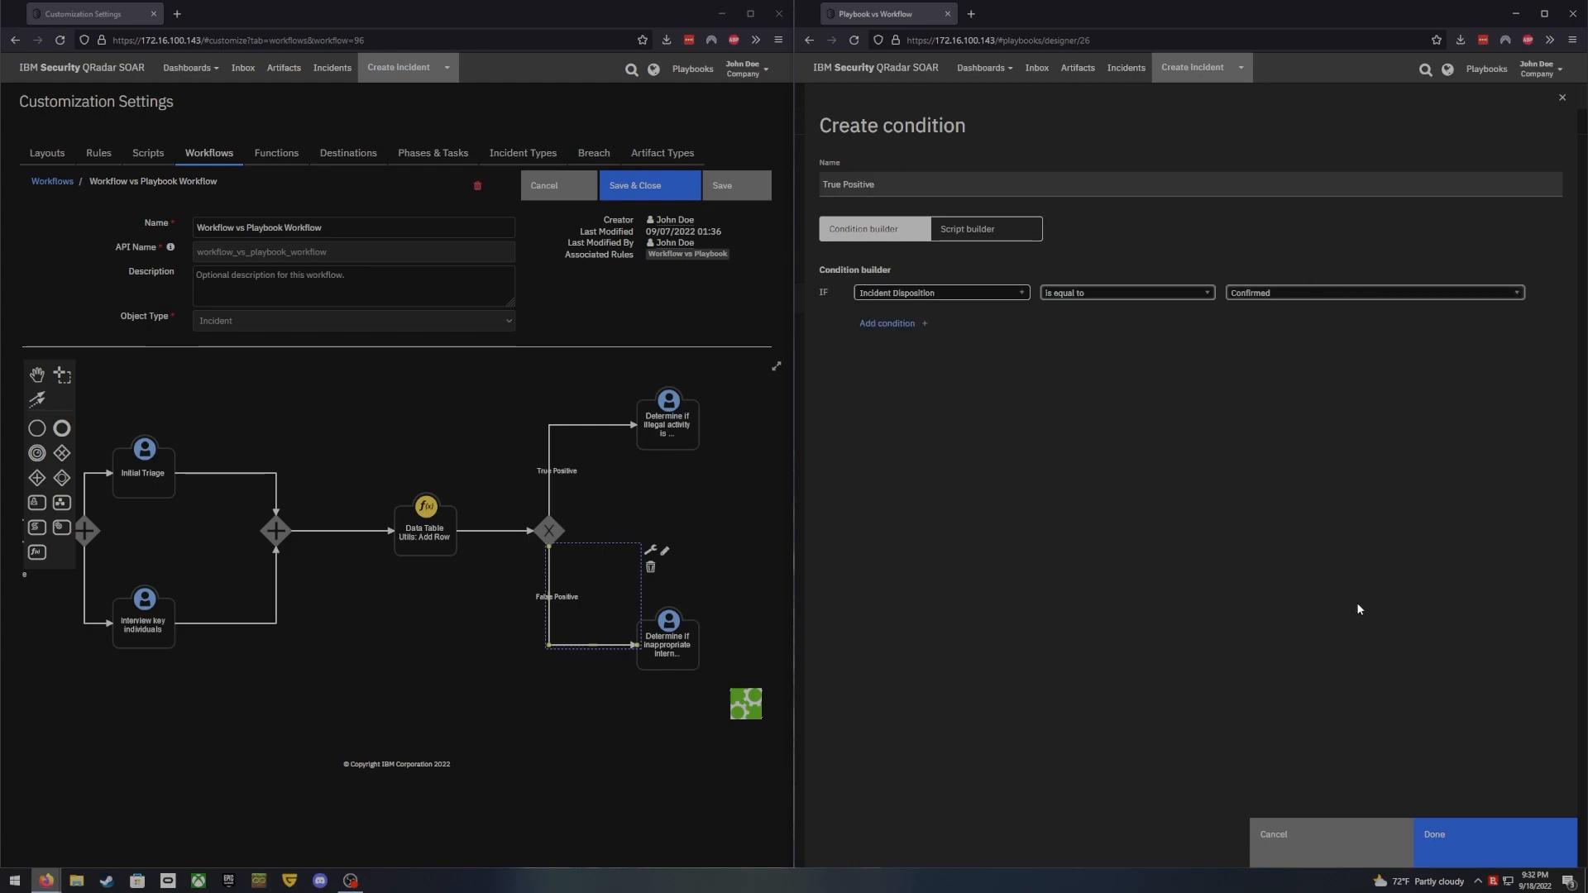
click(1419, 834)
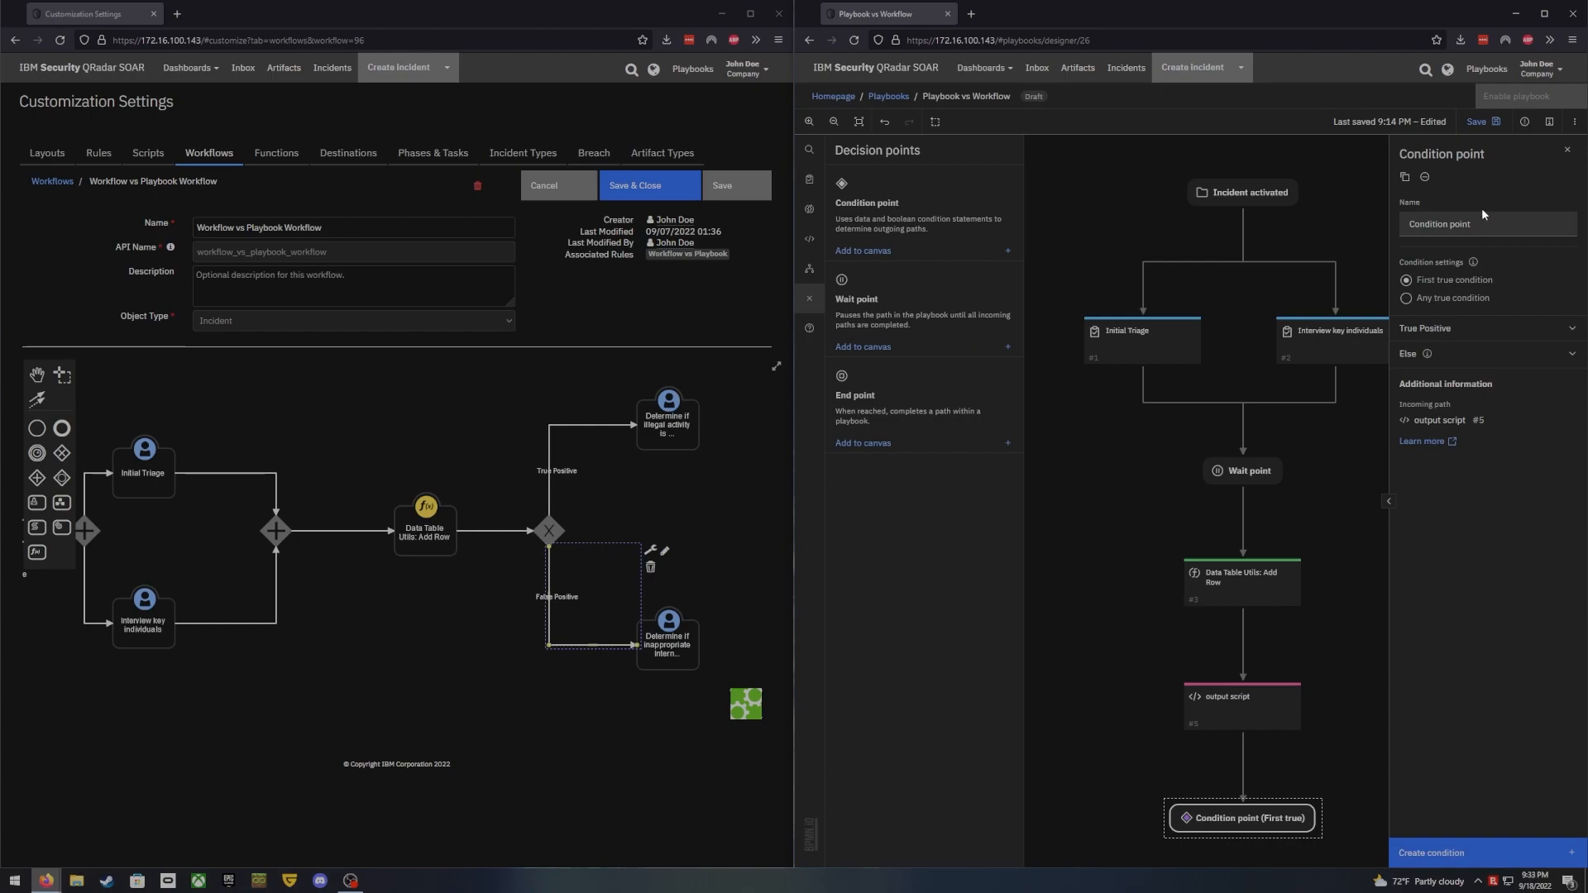
Rename the playbook's condition point "Incident Disposition" and realign it directly beneath the output script
drag(1499, 225, 1346, 221)
text(Incident)
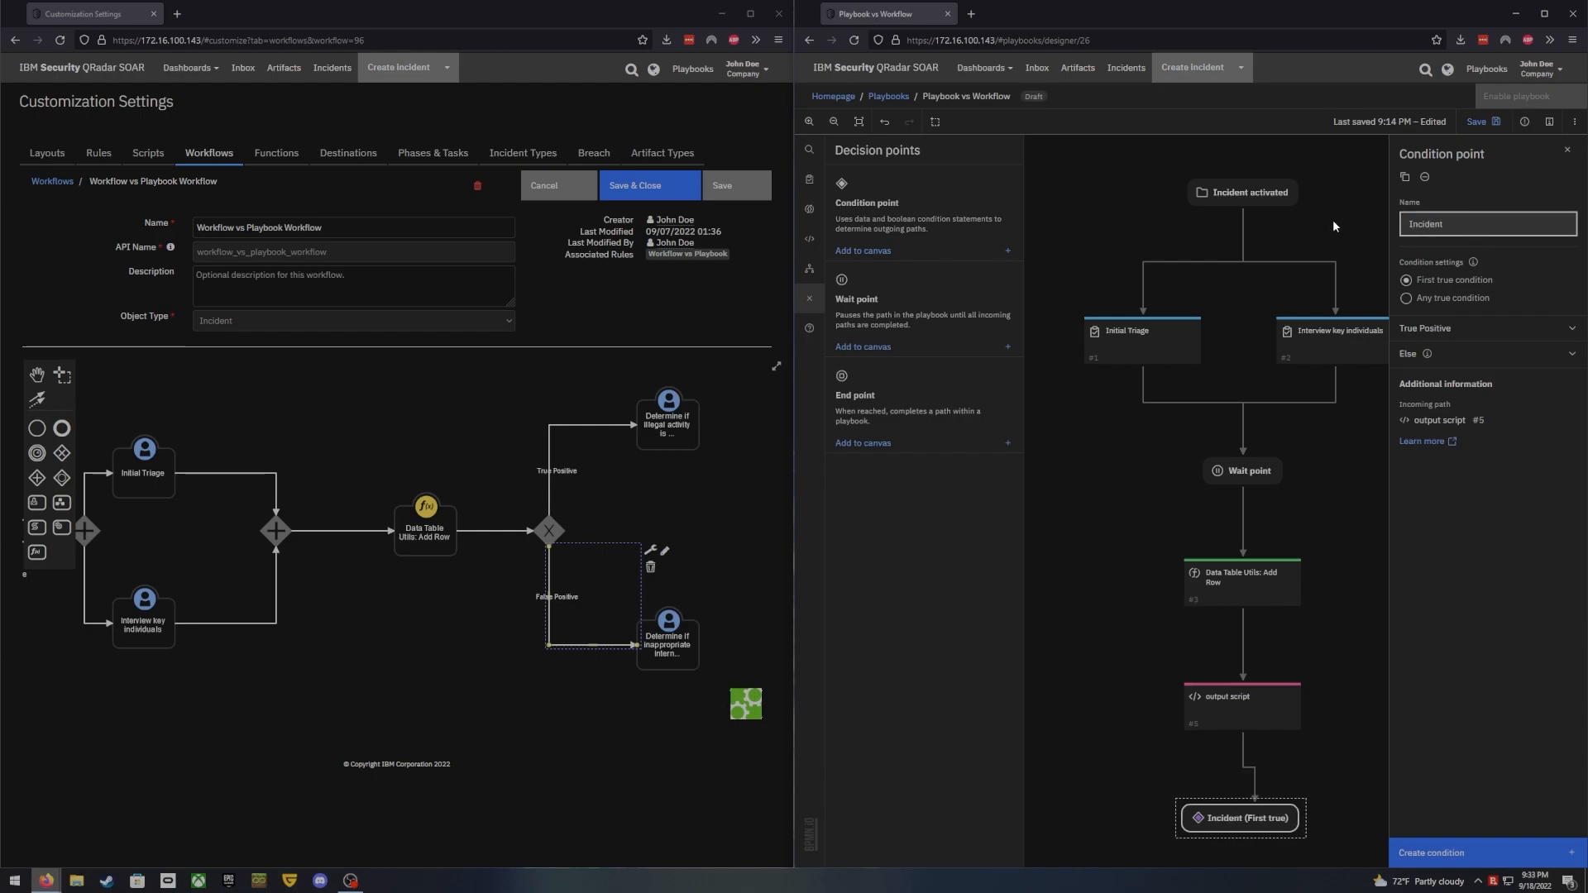
text( Disposition)
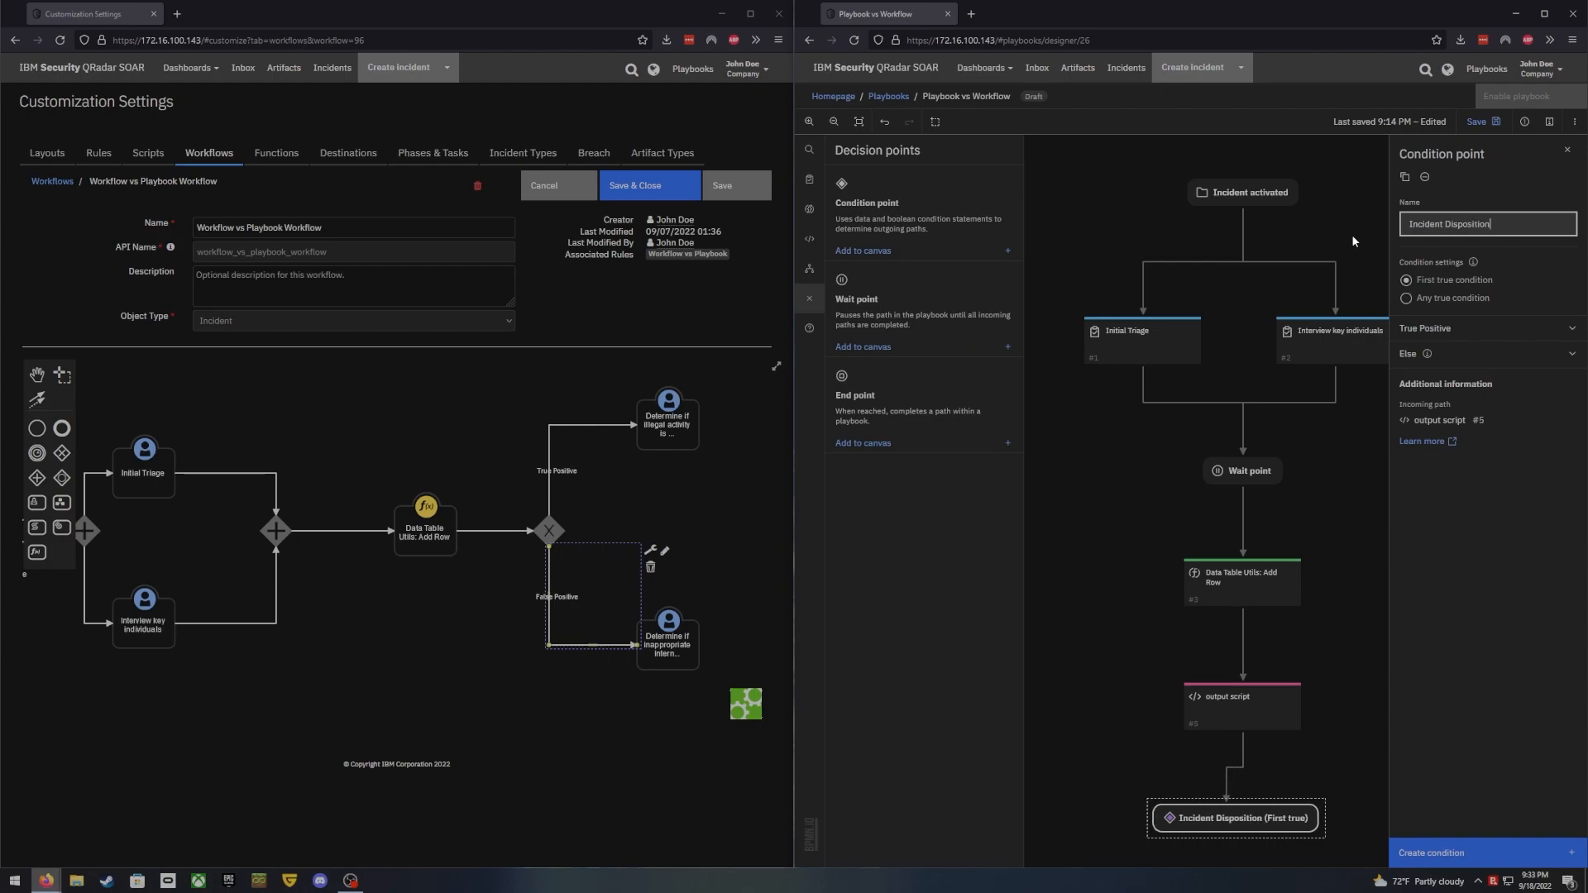
drag(1232, 823, 1245, 818)
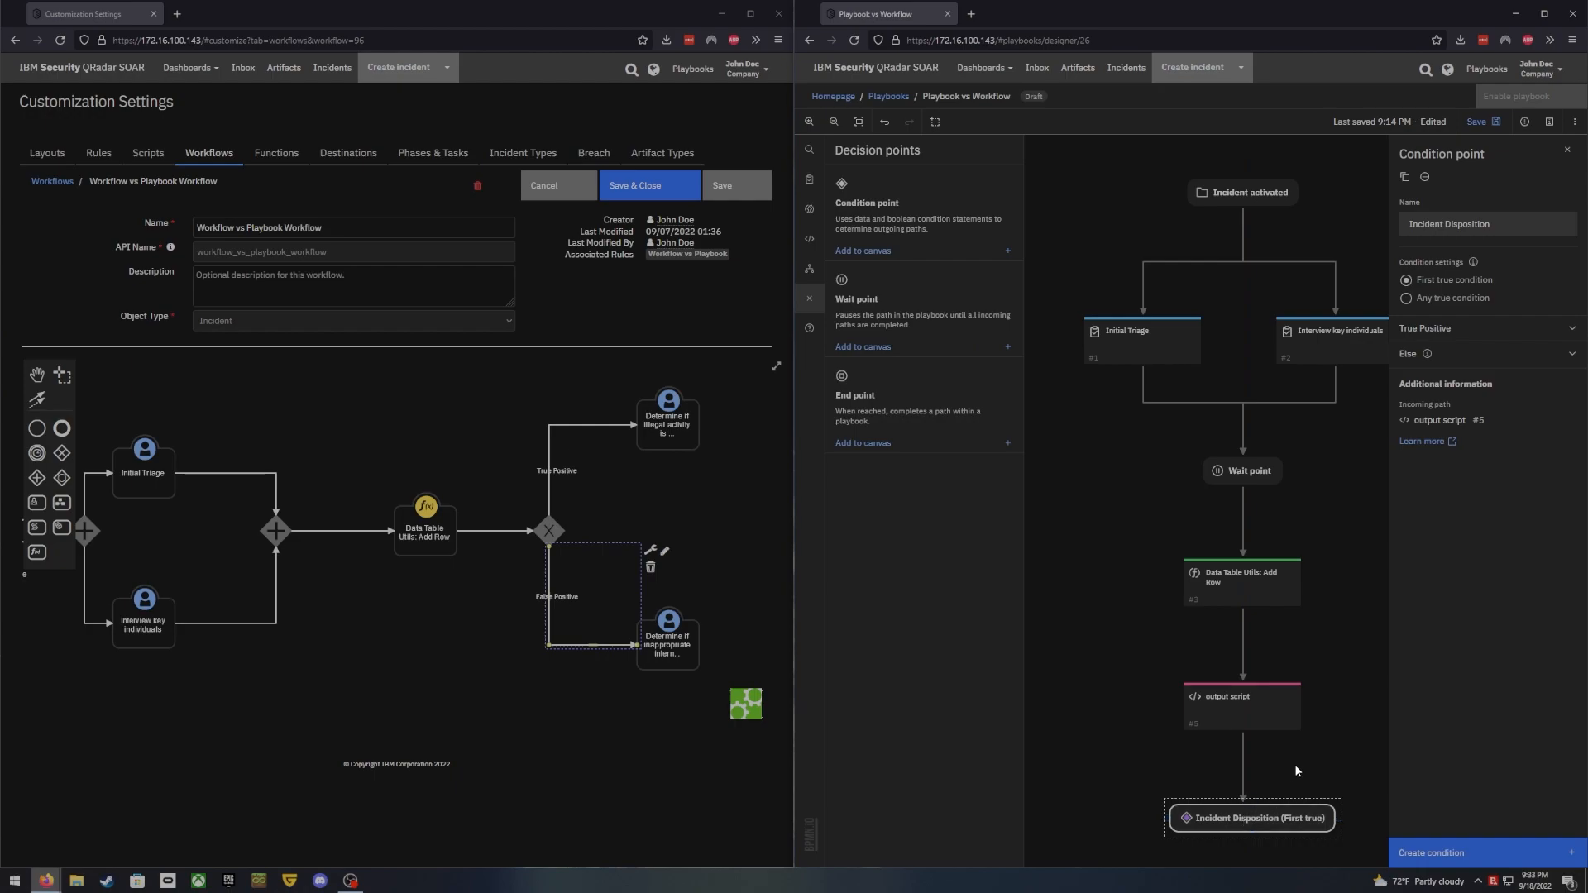
click(1296, 762)
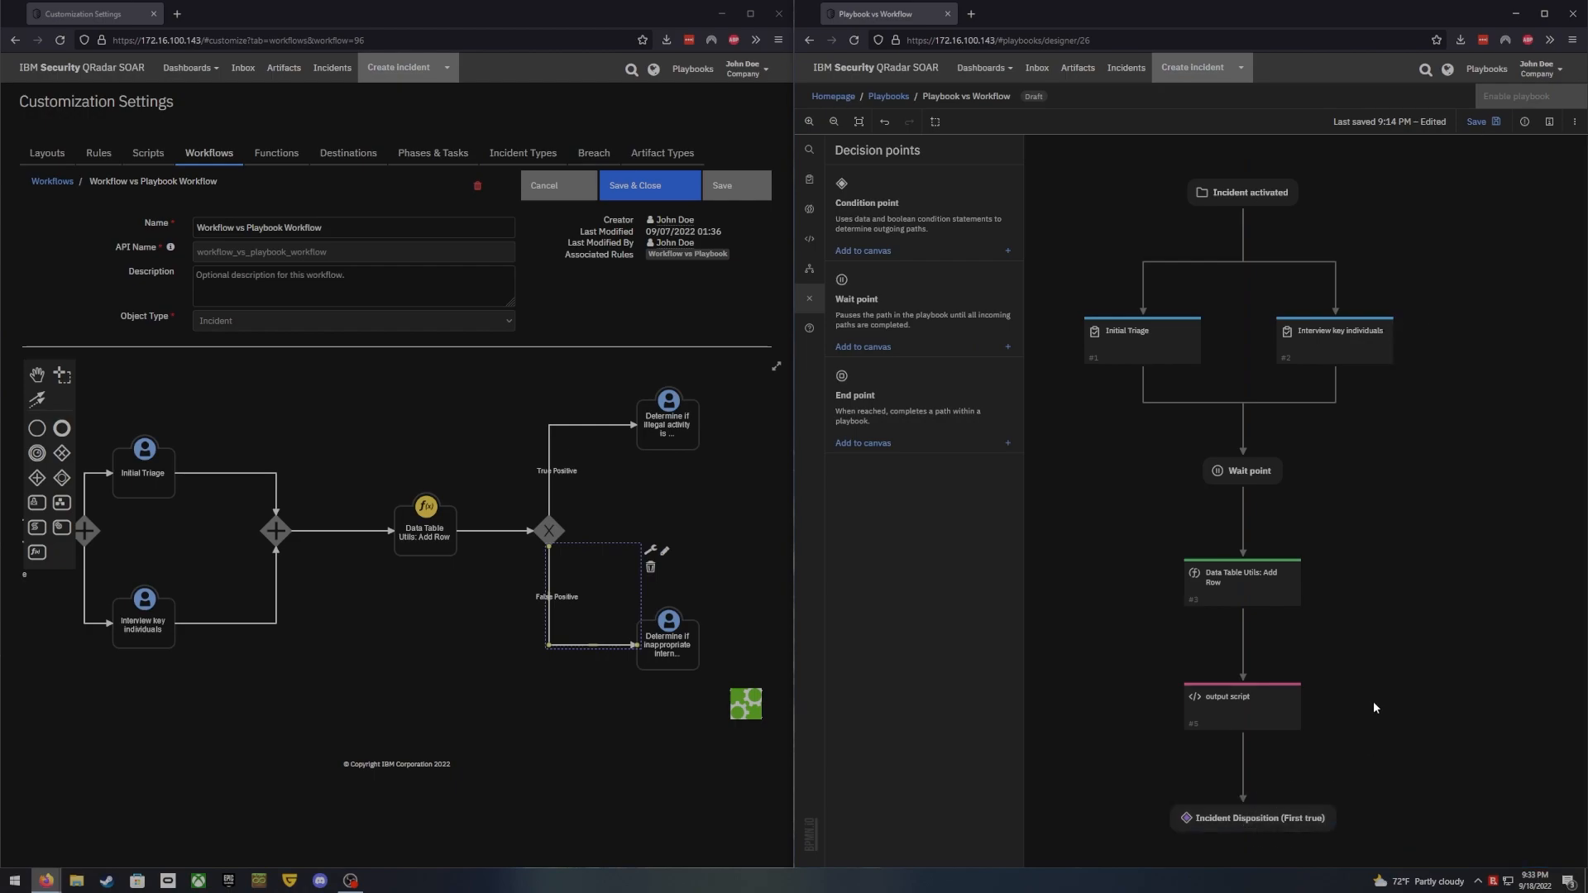
Add the Engage task "Determine if illegal activity is involved" to the playbook, below and to the left of the Incident Disposition condition point
scroll(1375, 787, down, 1)
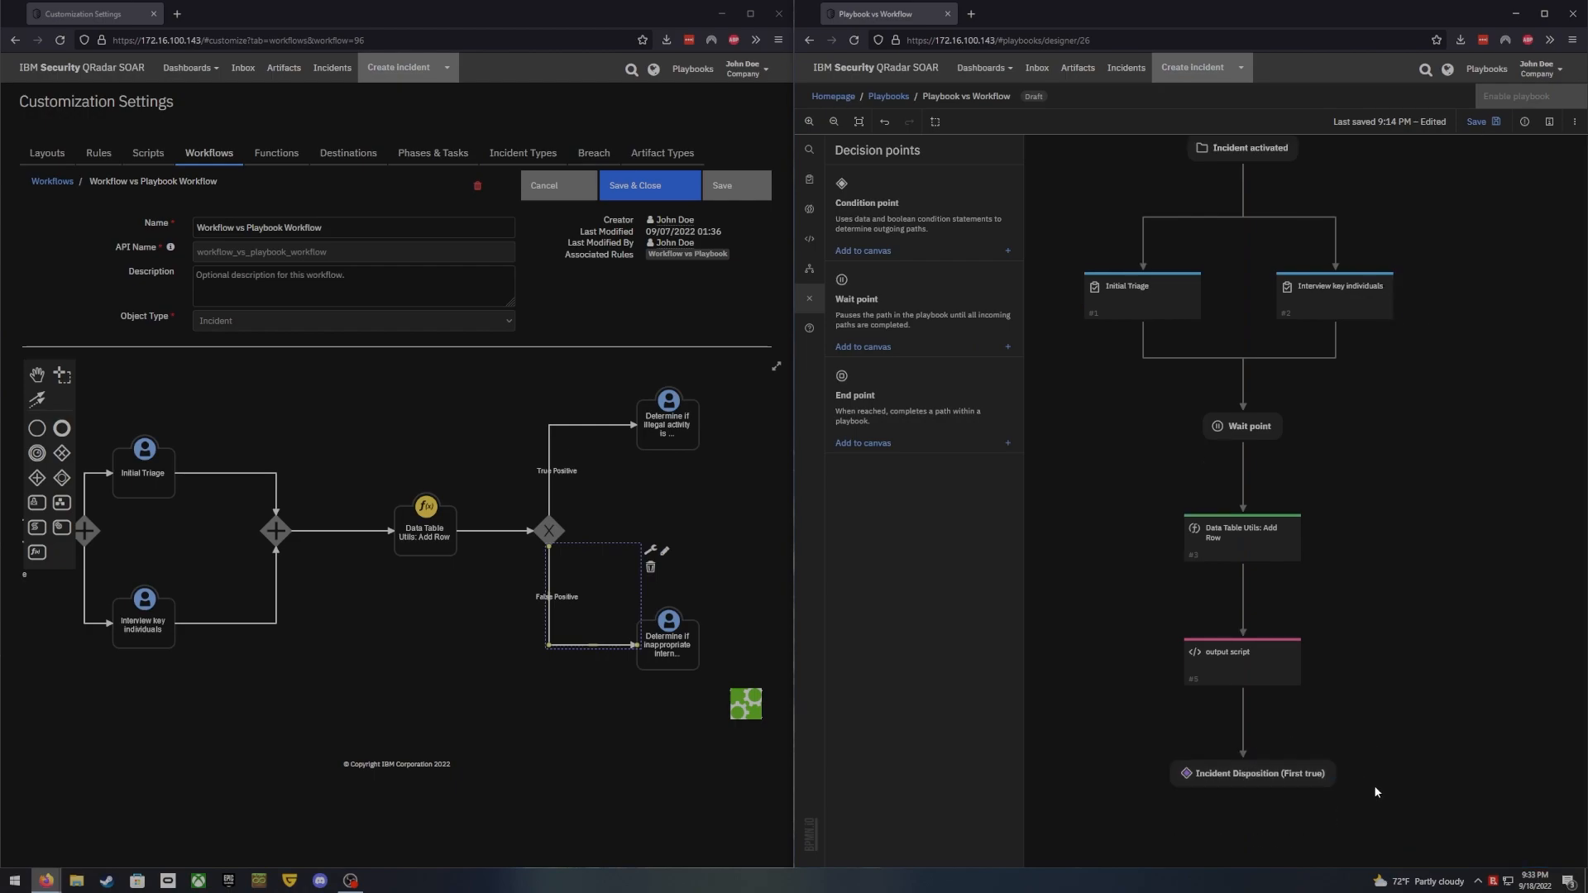
scroll(1343, 785, down, 3)
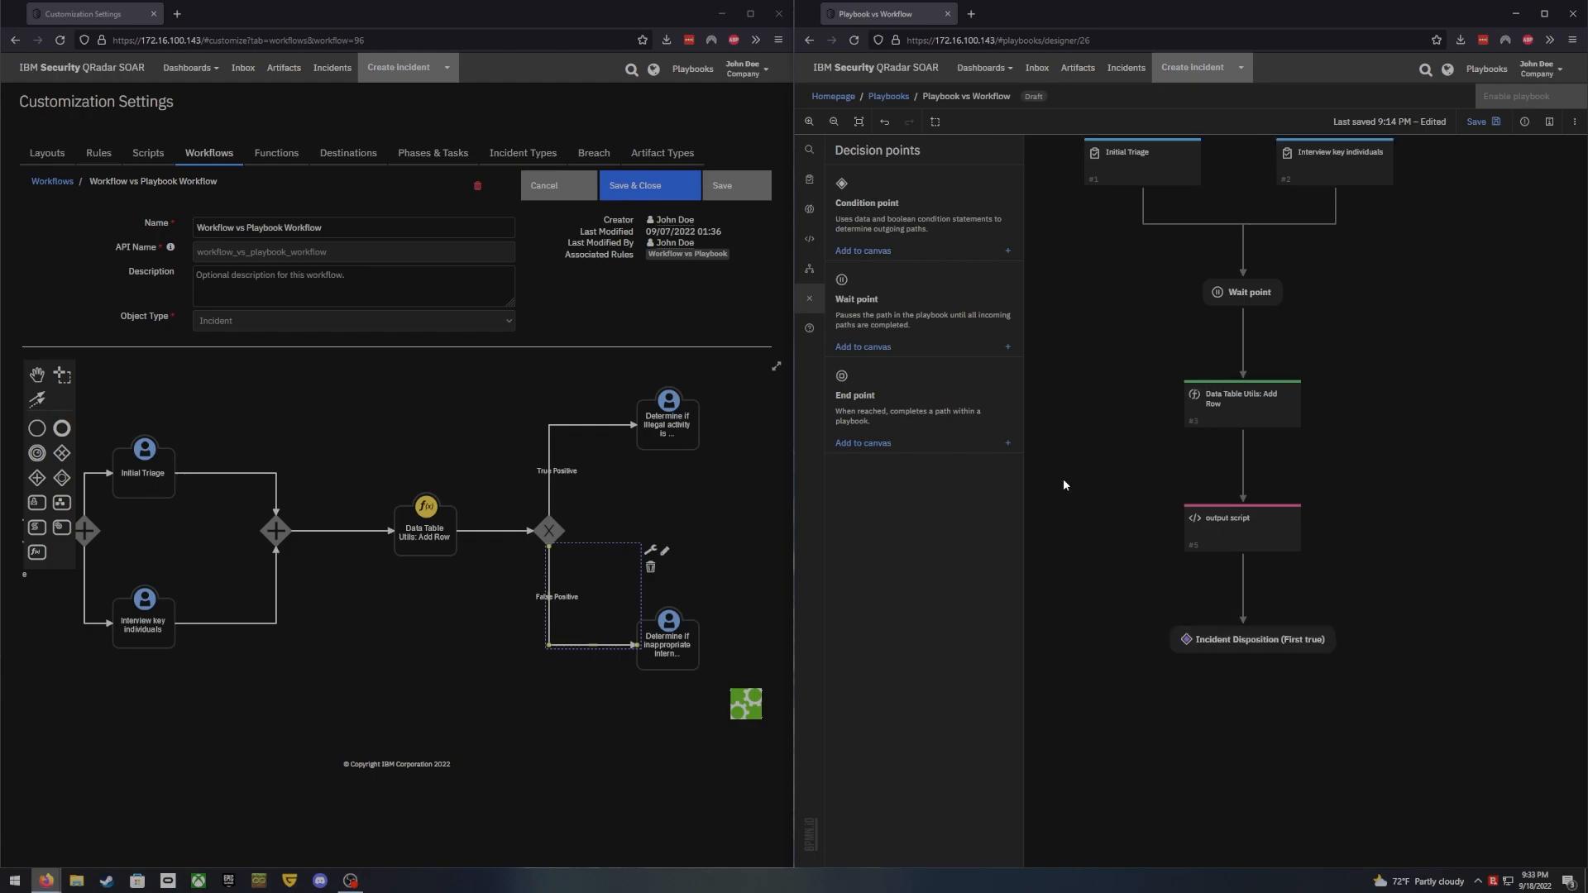
click(810, 180)
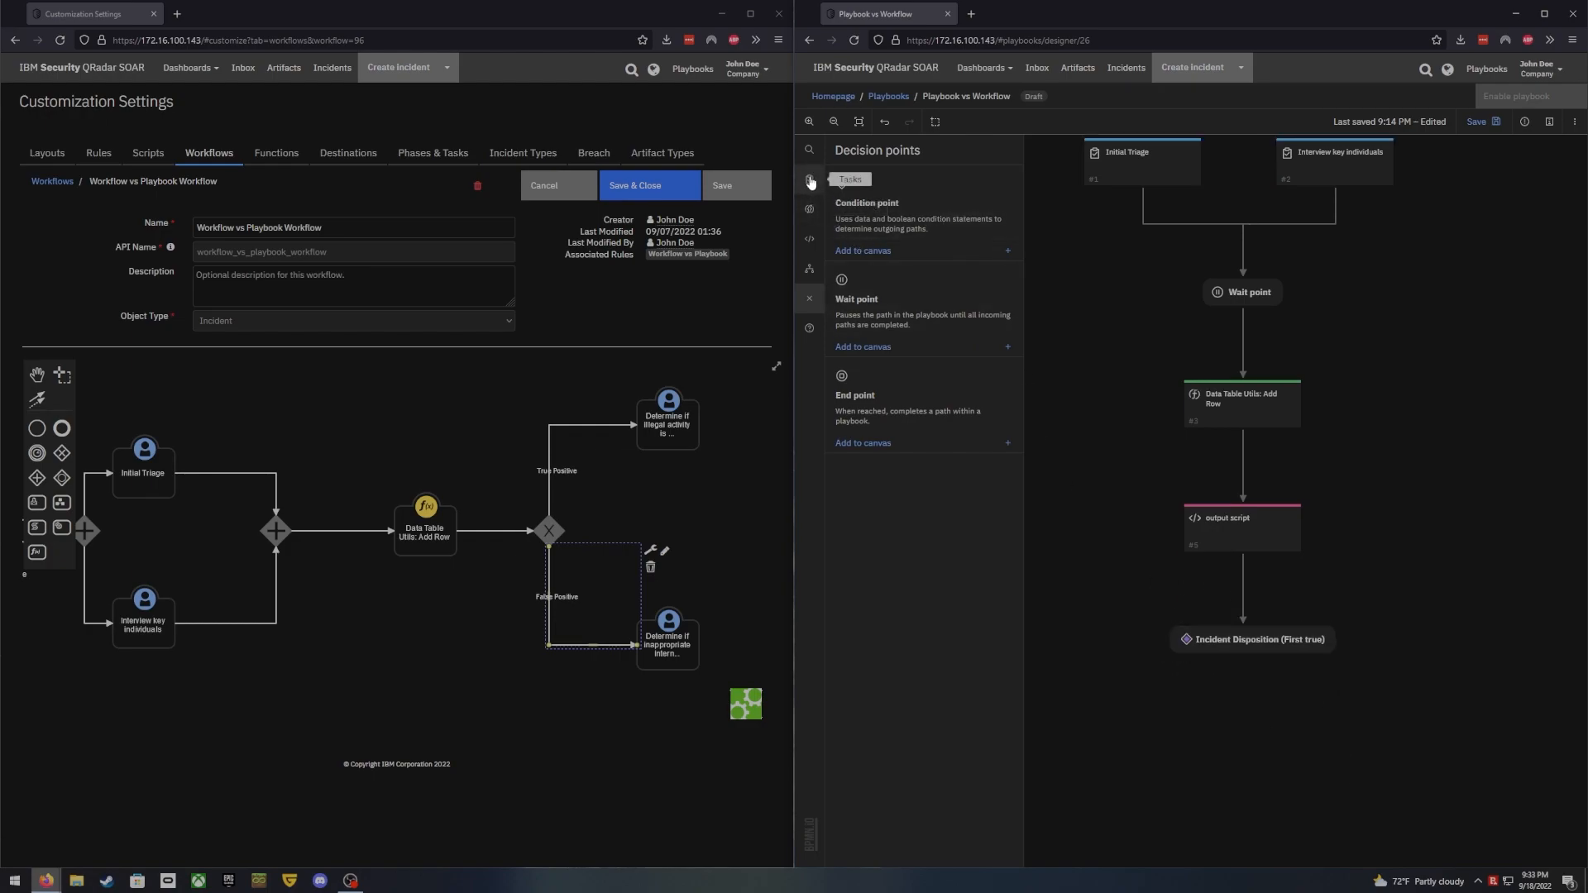
click(1005, 202)
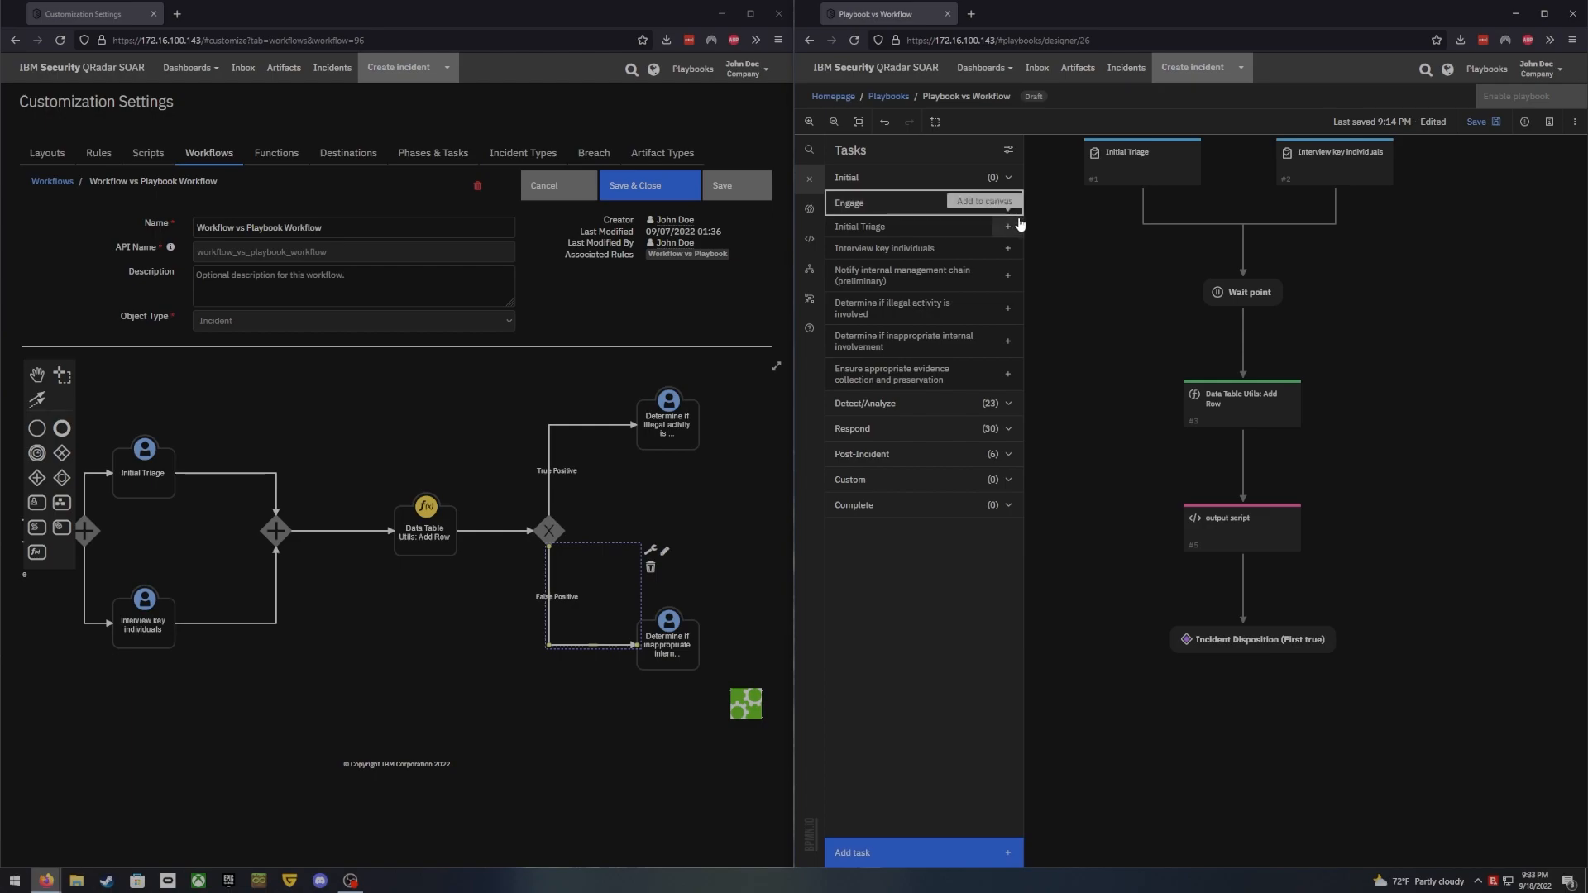
click(1008, 311)
drag(1091, 166, 1130, 793)
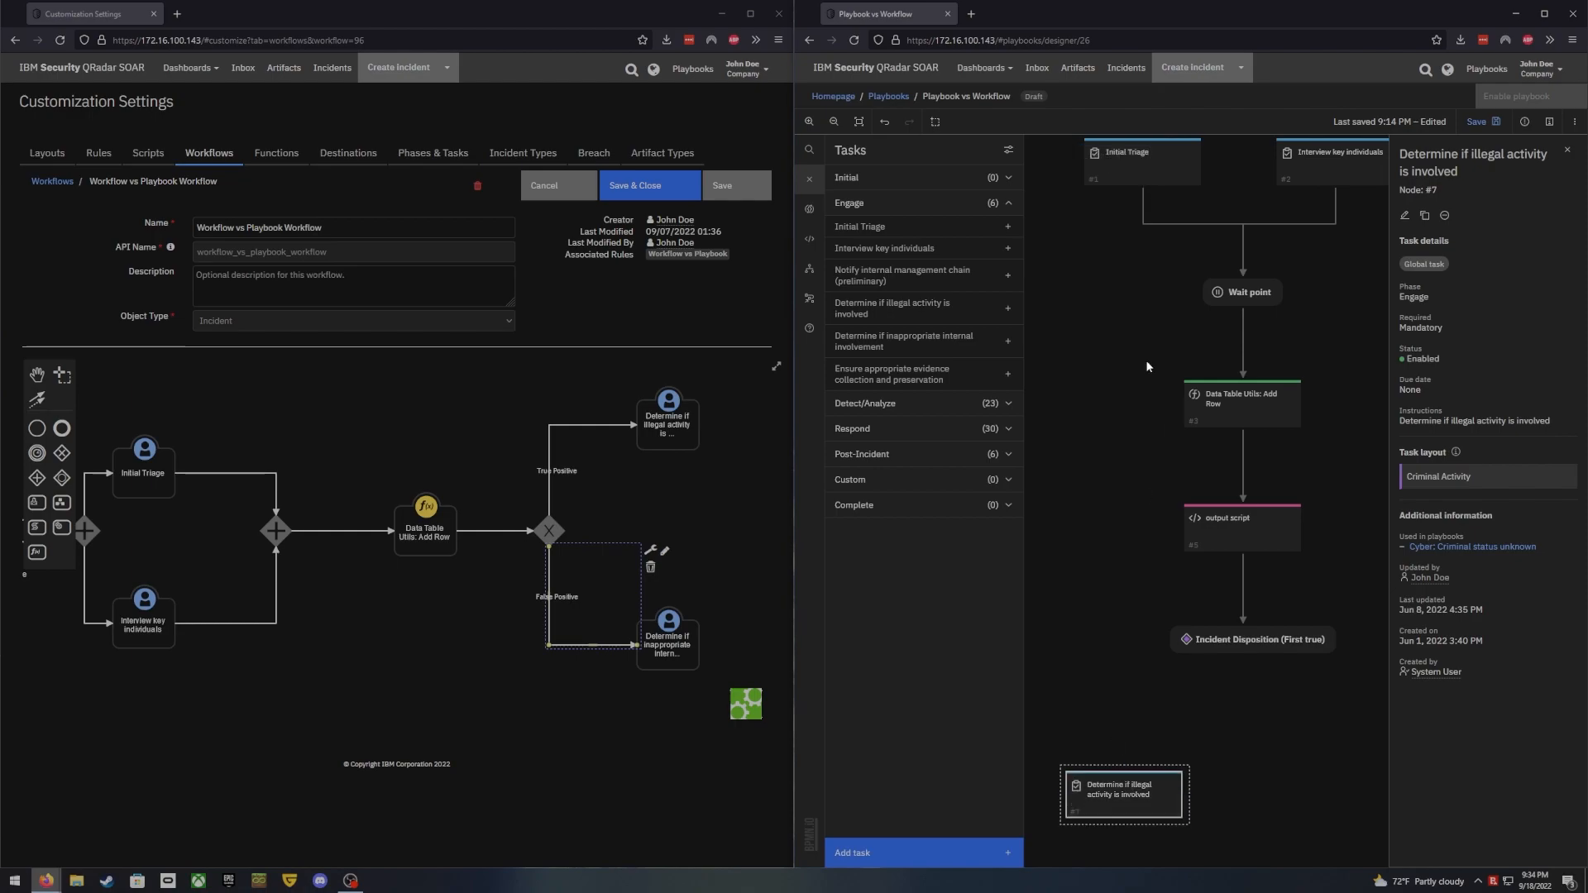
Add the task "Determine if inappropriate internal involvement" below and to the right of the condition point, level with the illegal activity task
click(1012, 343)
drag(1099, 175, 1339, 793)
click(1235, 647)
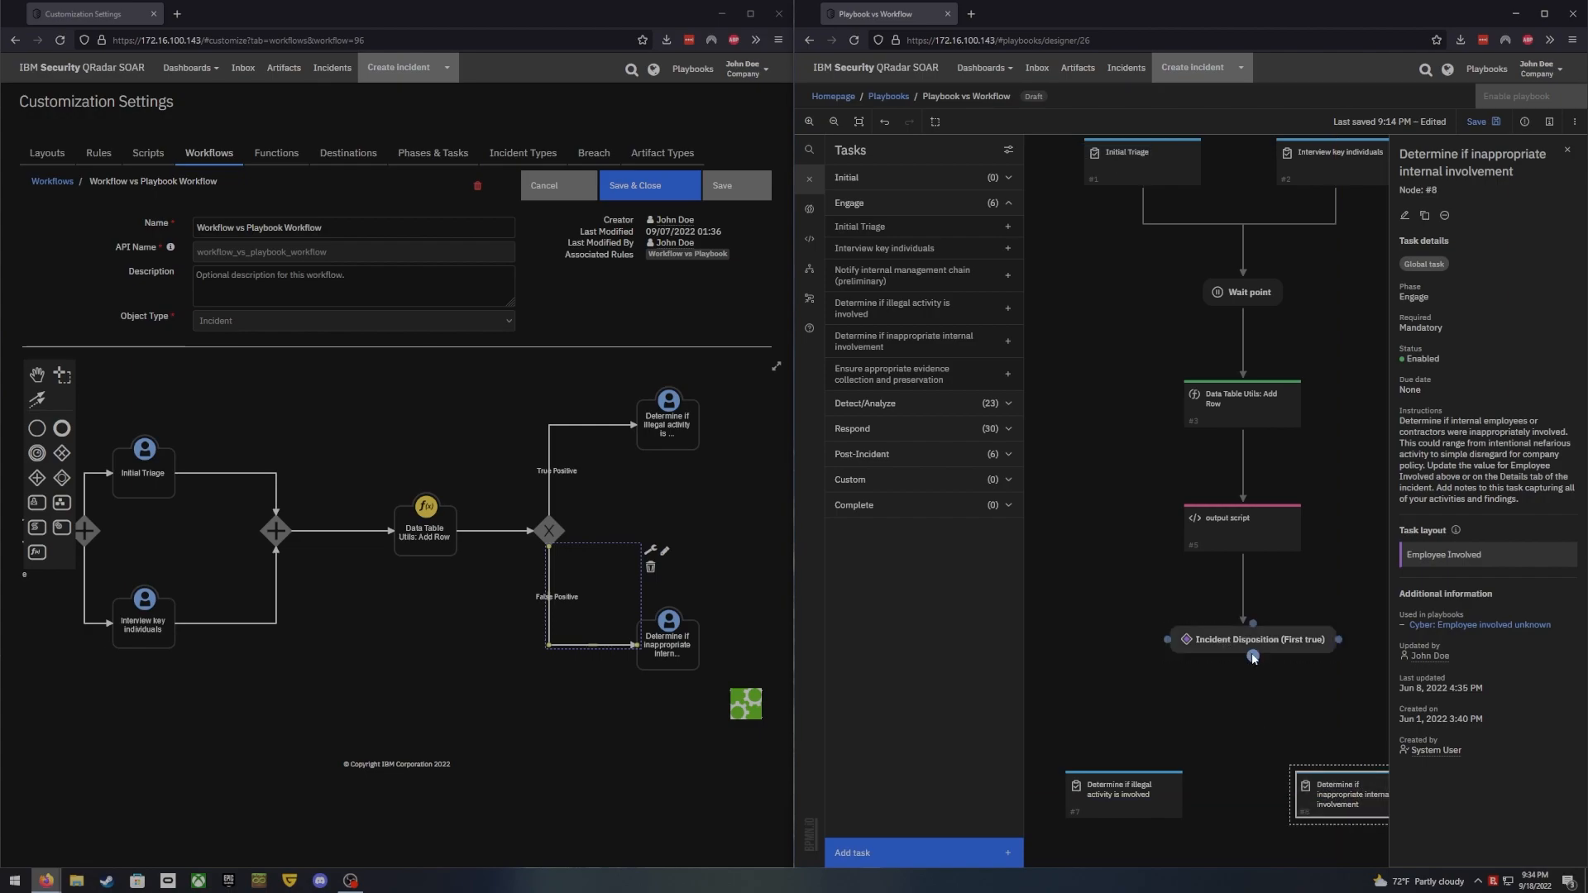
Connect the Incident Disposition condition point to the illegal activity task with the True Positive path and to the internal involvement task with Else
drag(1253, 656, 1143, 784)
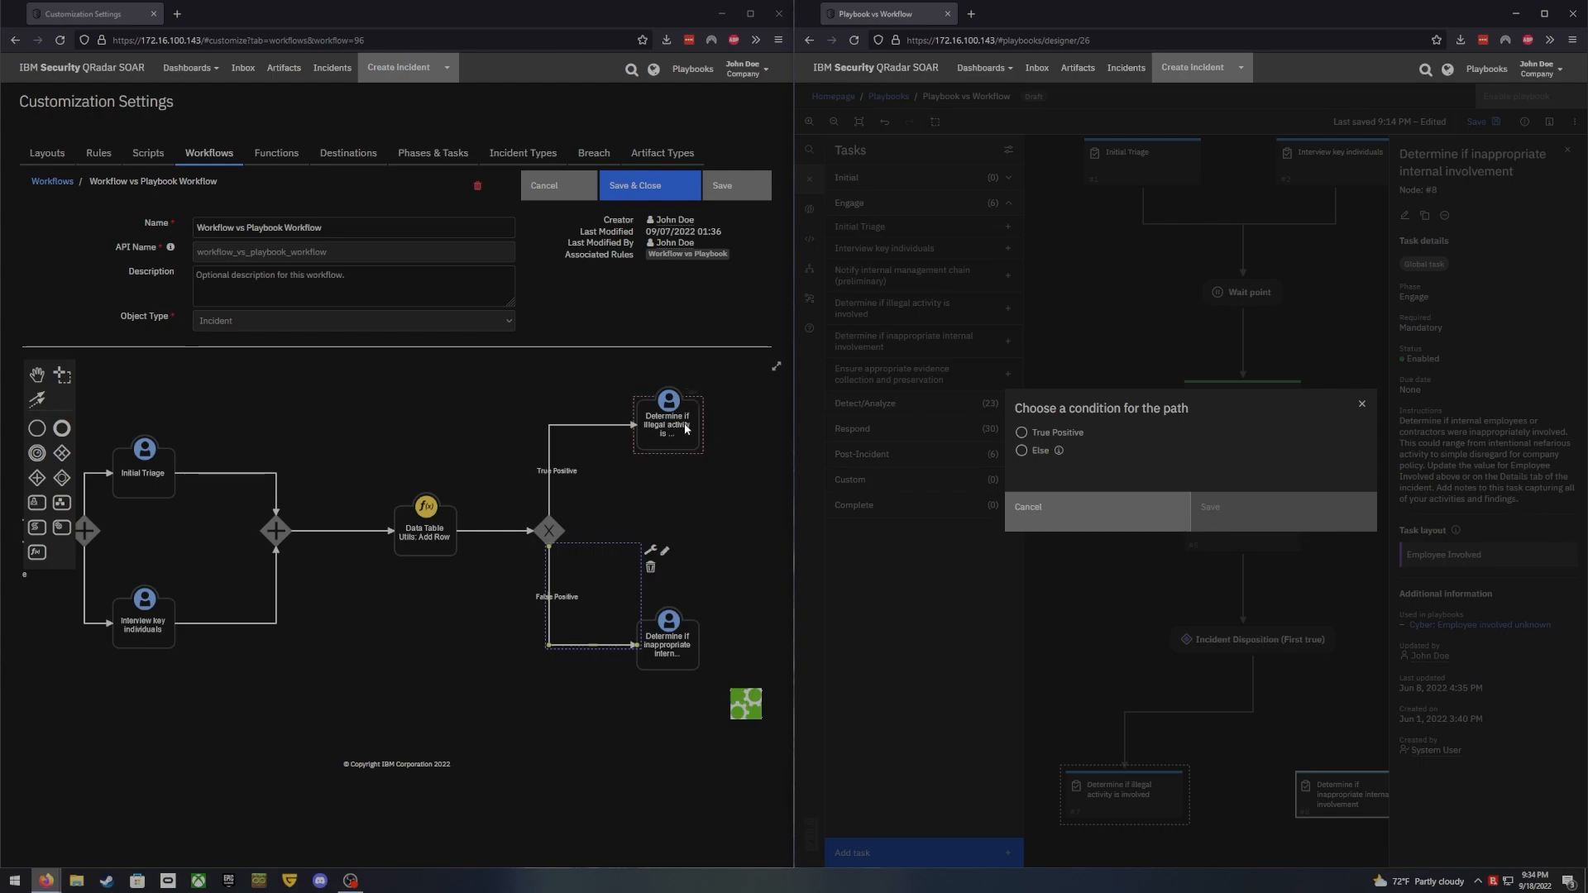
click(1023, 433)
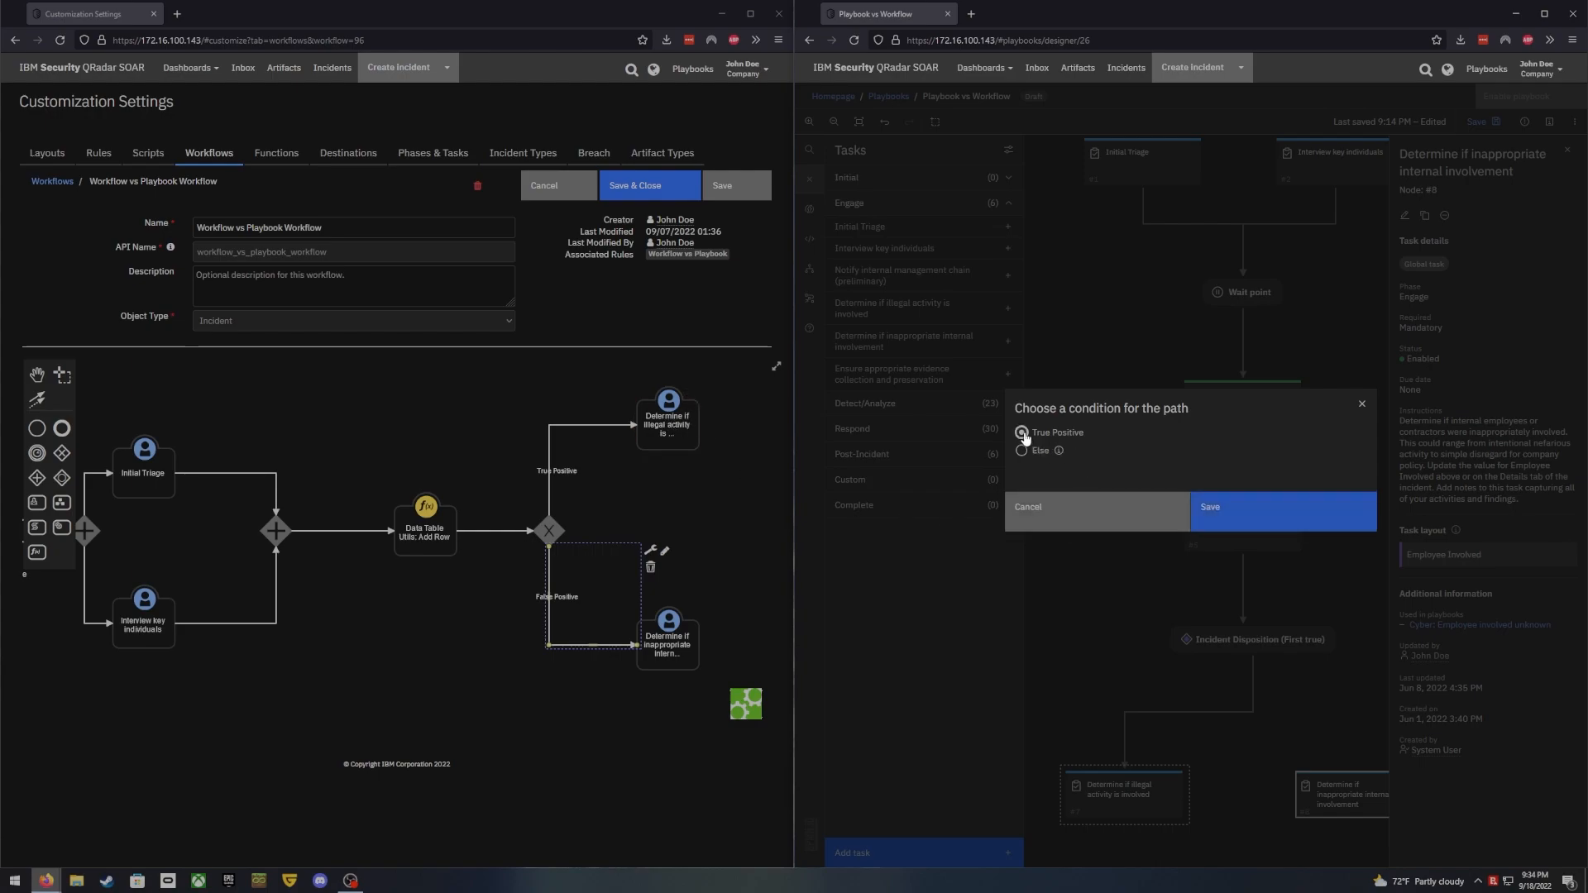
click(1191, 506)
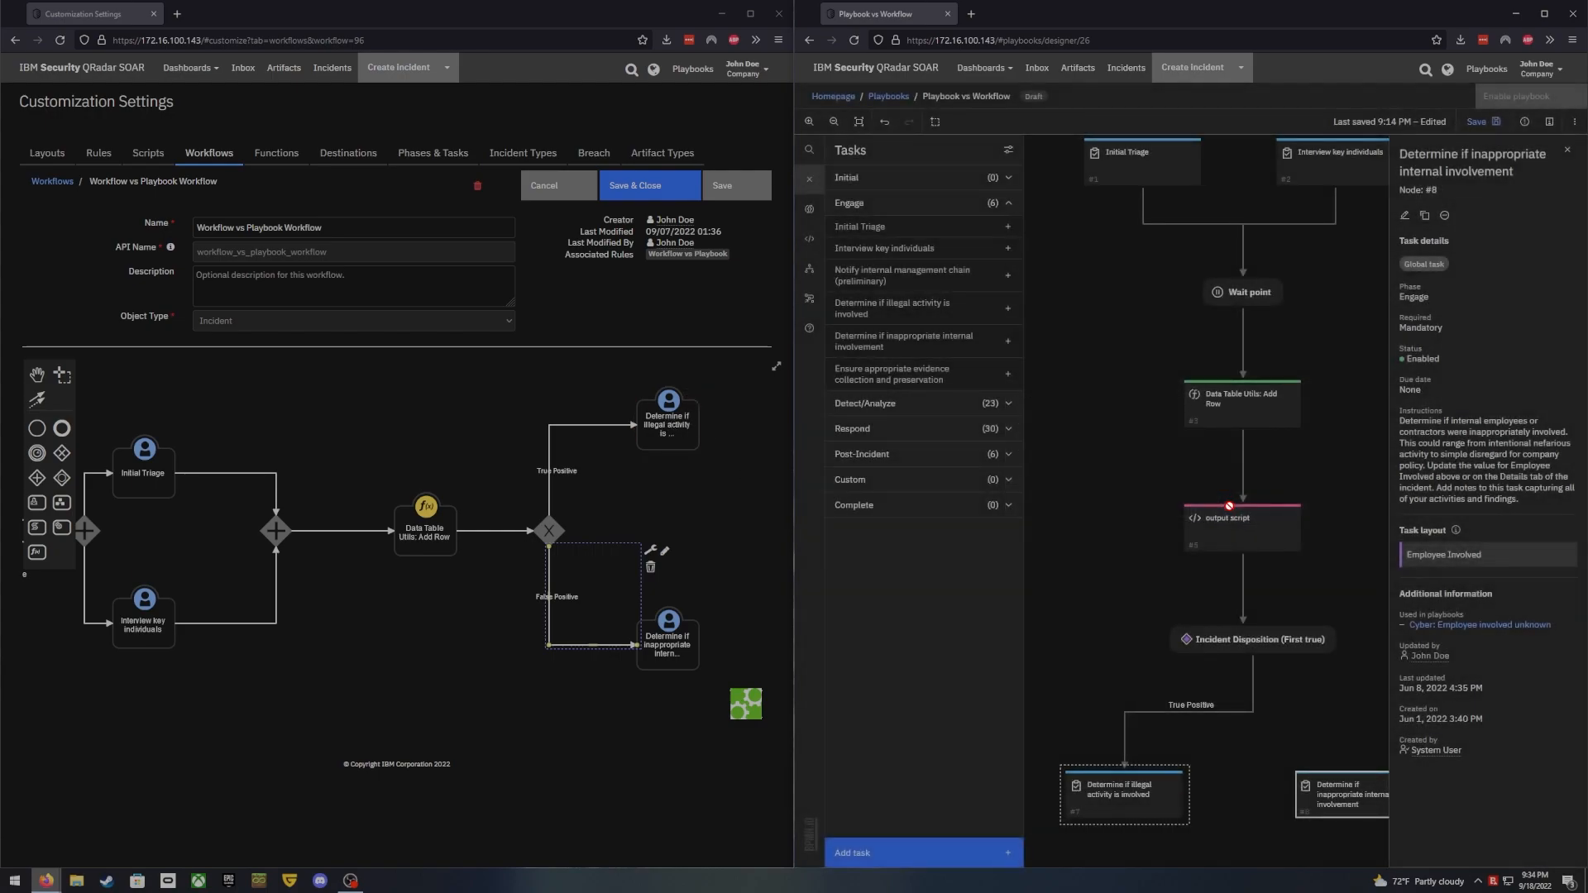
drag(1254, 657, 1337, 781)
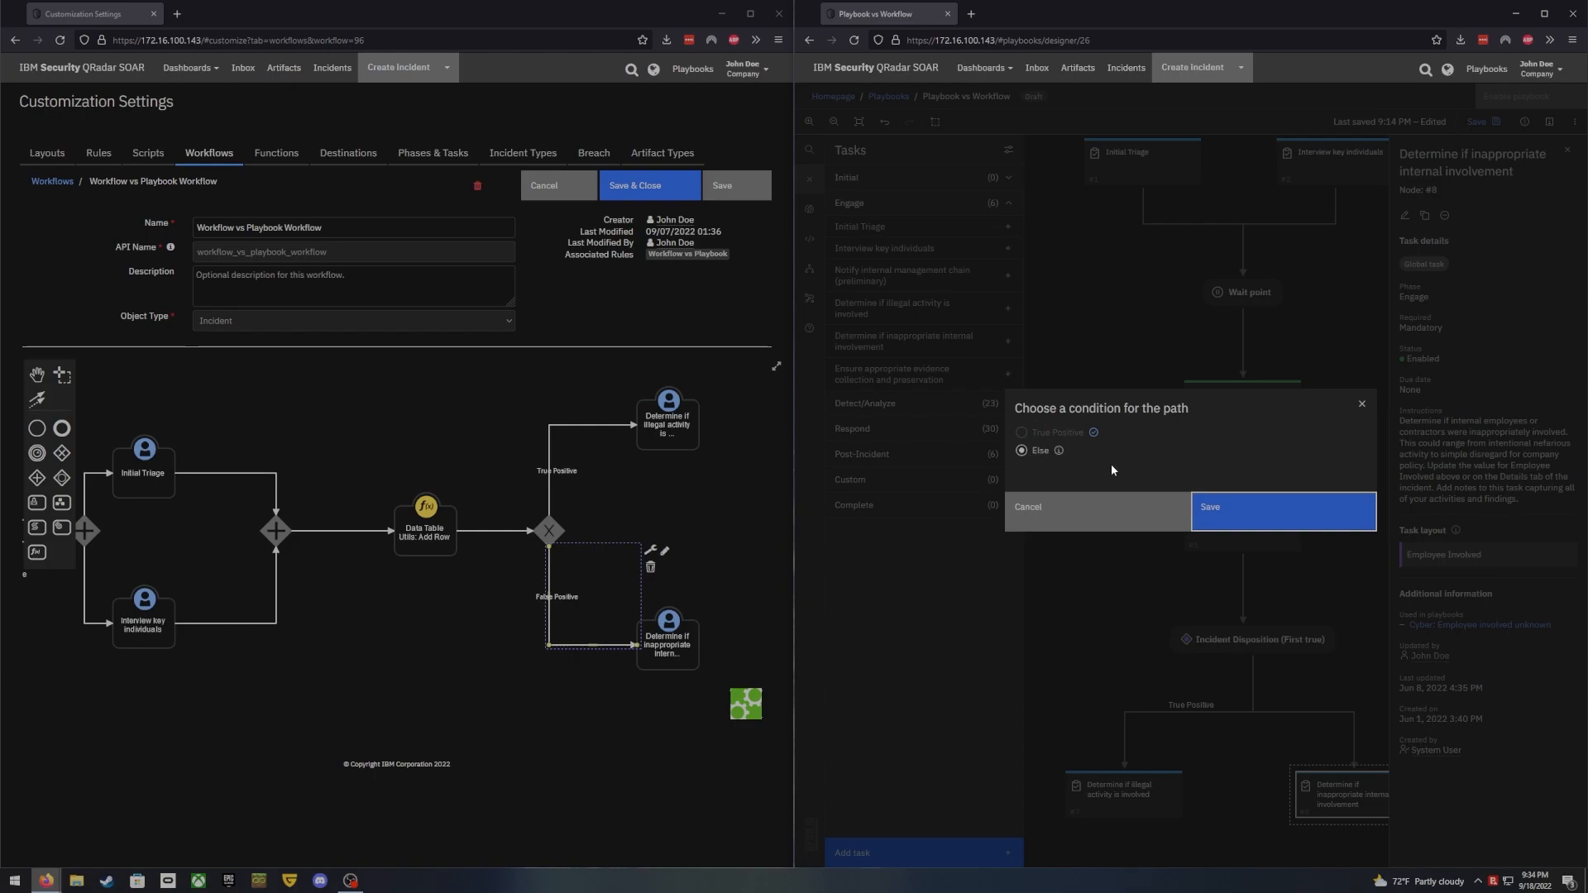
click(1253, 514)
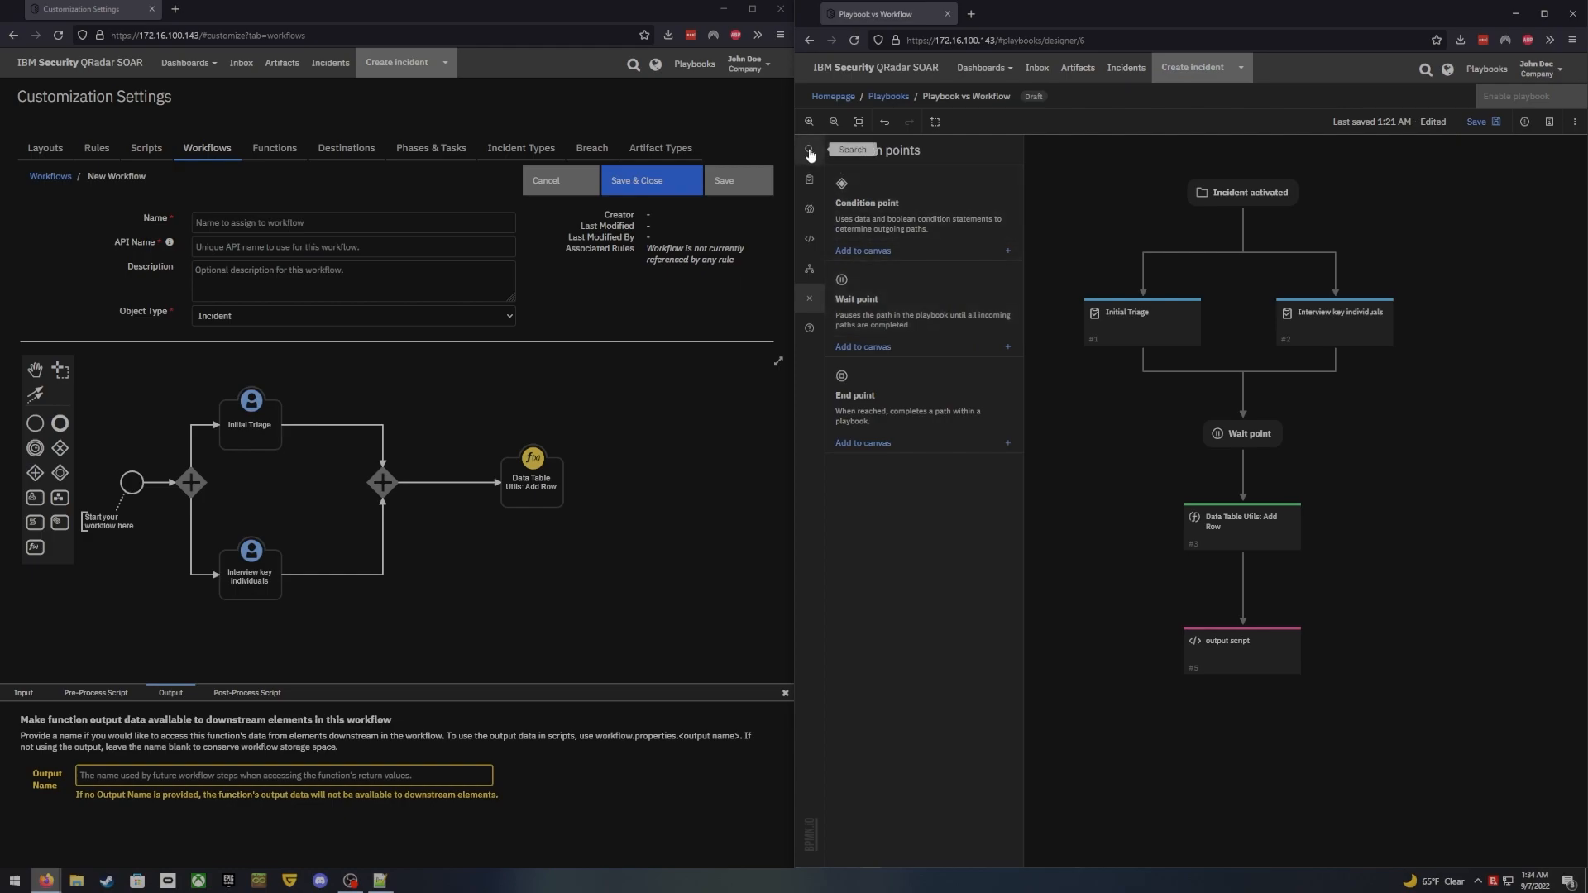
Find the End point in the playbook library and place it beneath the output script, connected to it
click(810, 208)
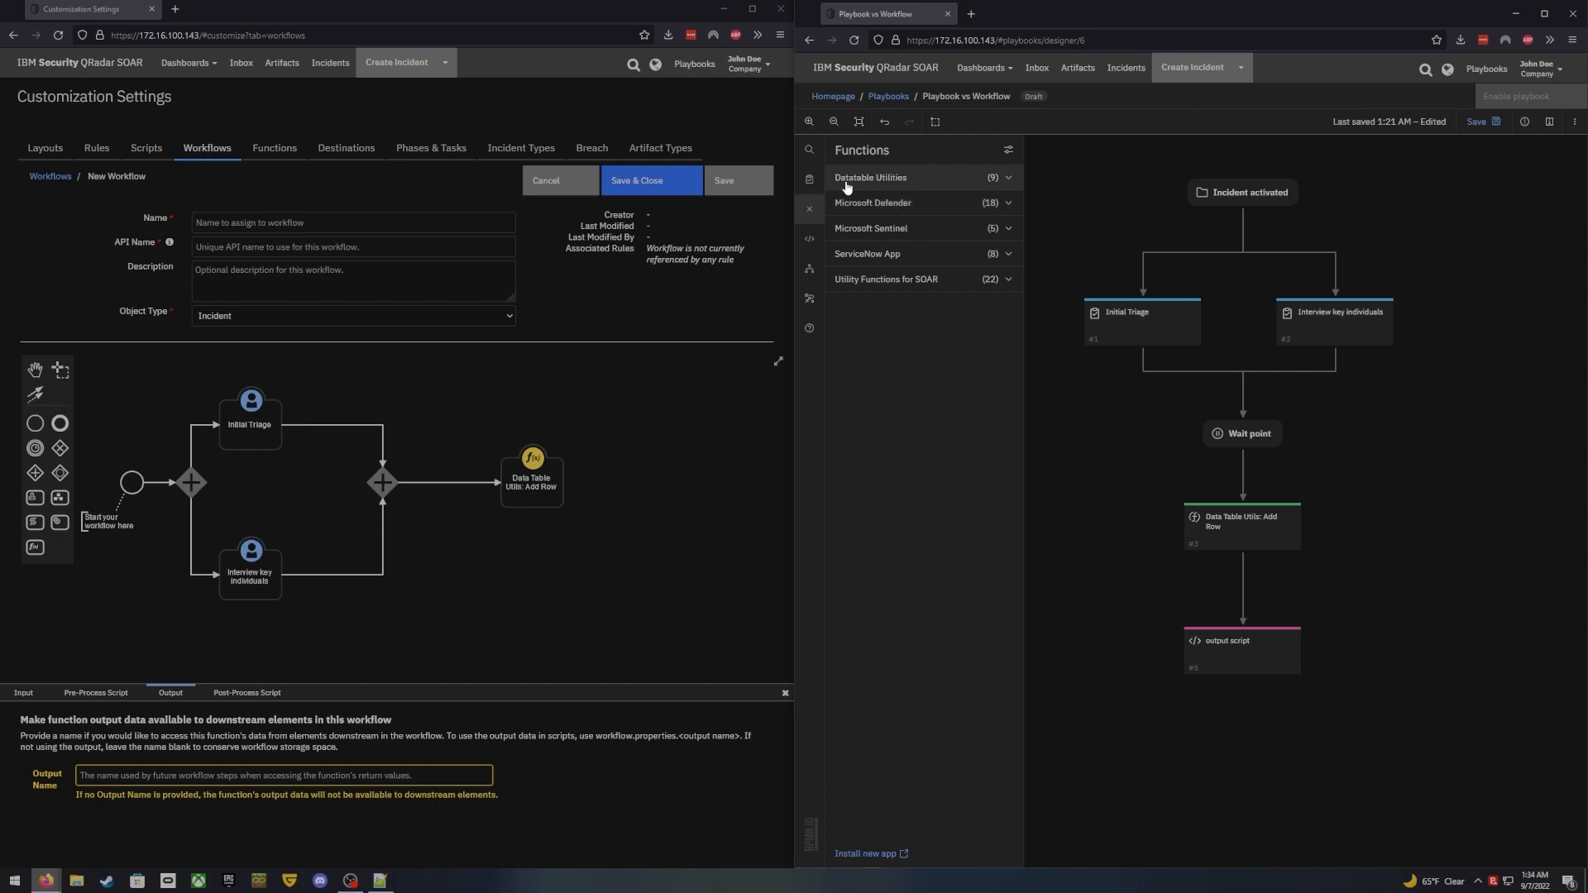
click(810, 151)
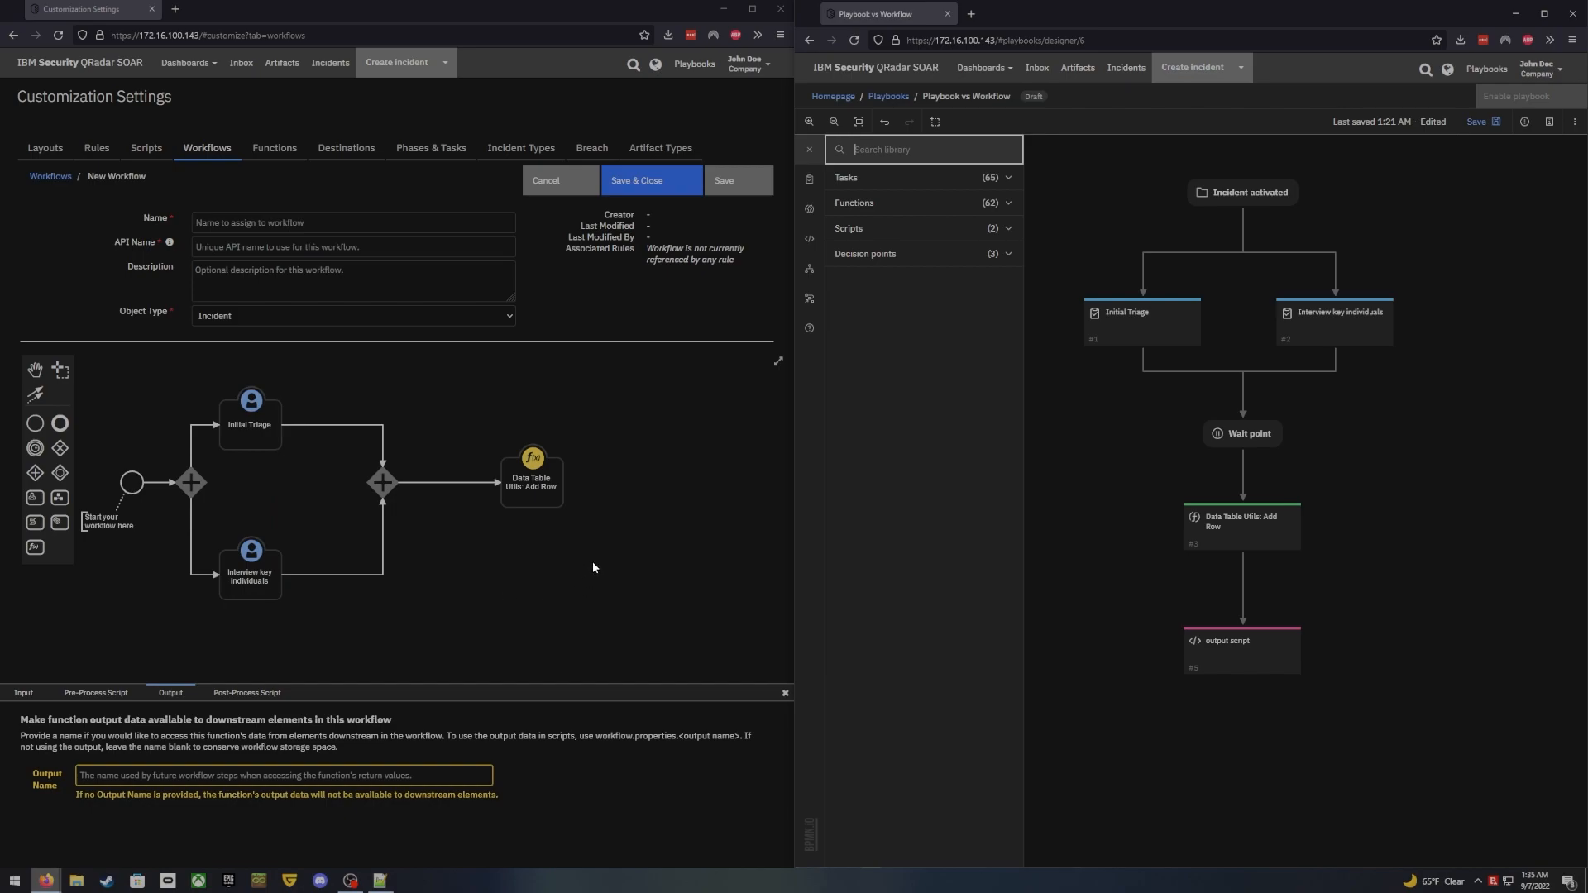
click(916, 422)
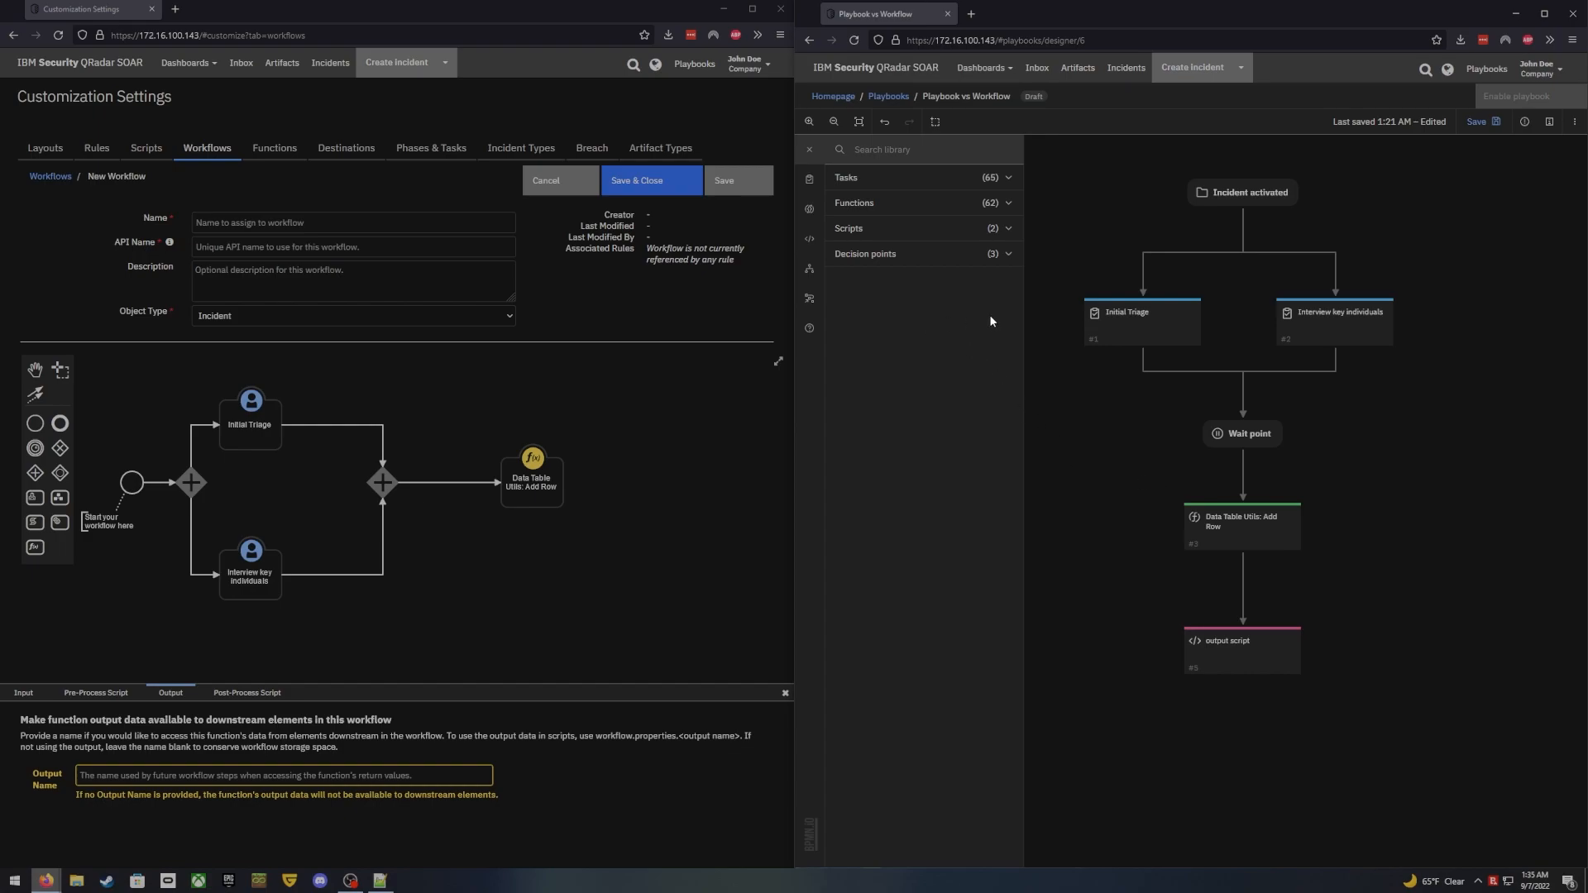
click(907, 149)
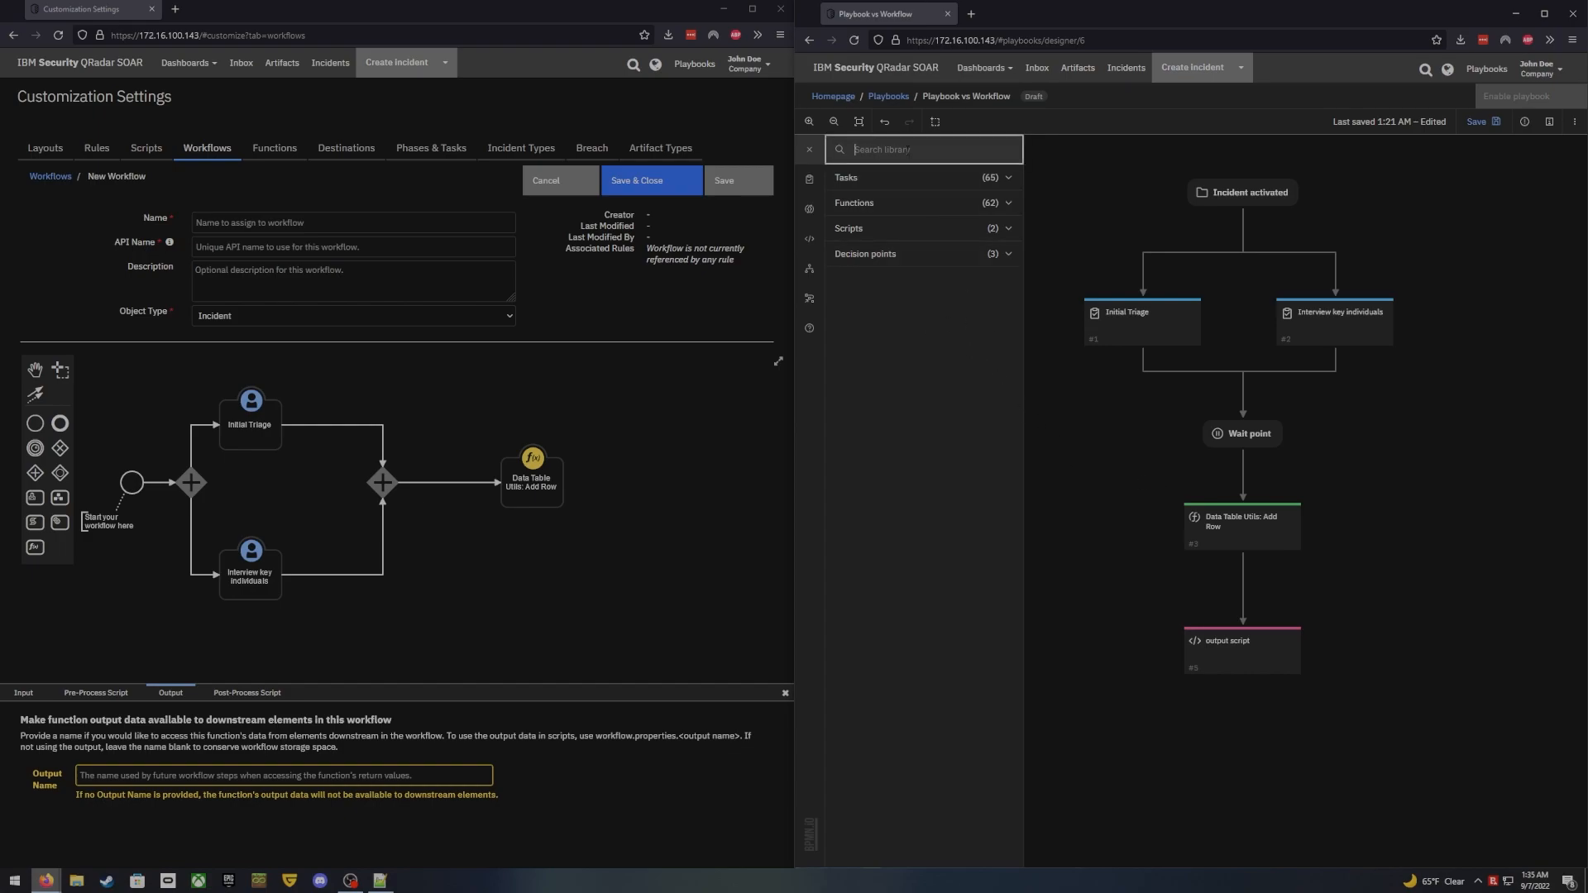
text(end)
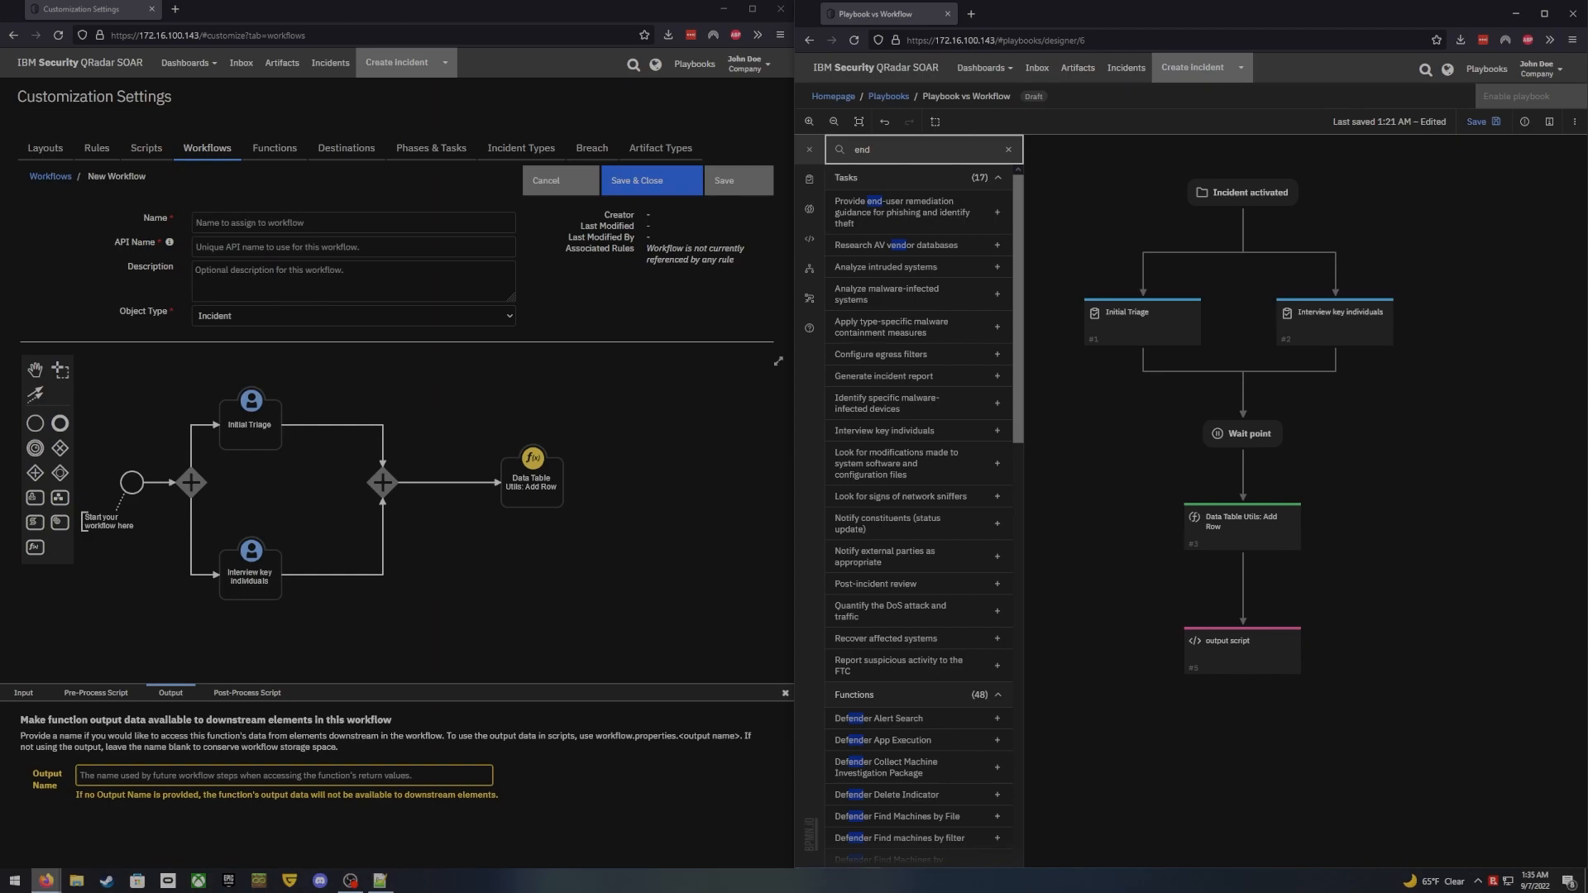
text( poin)
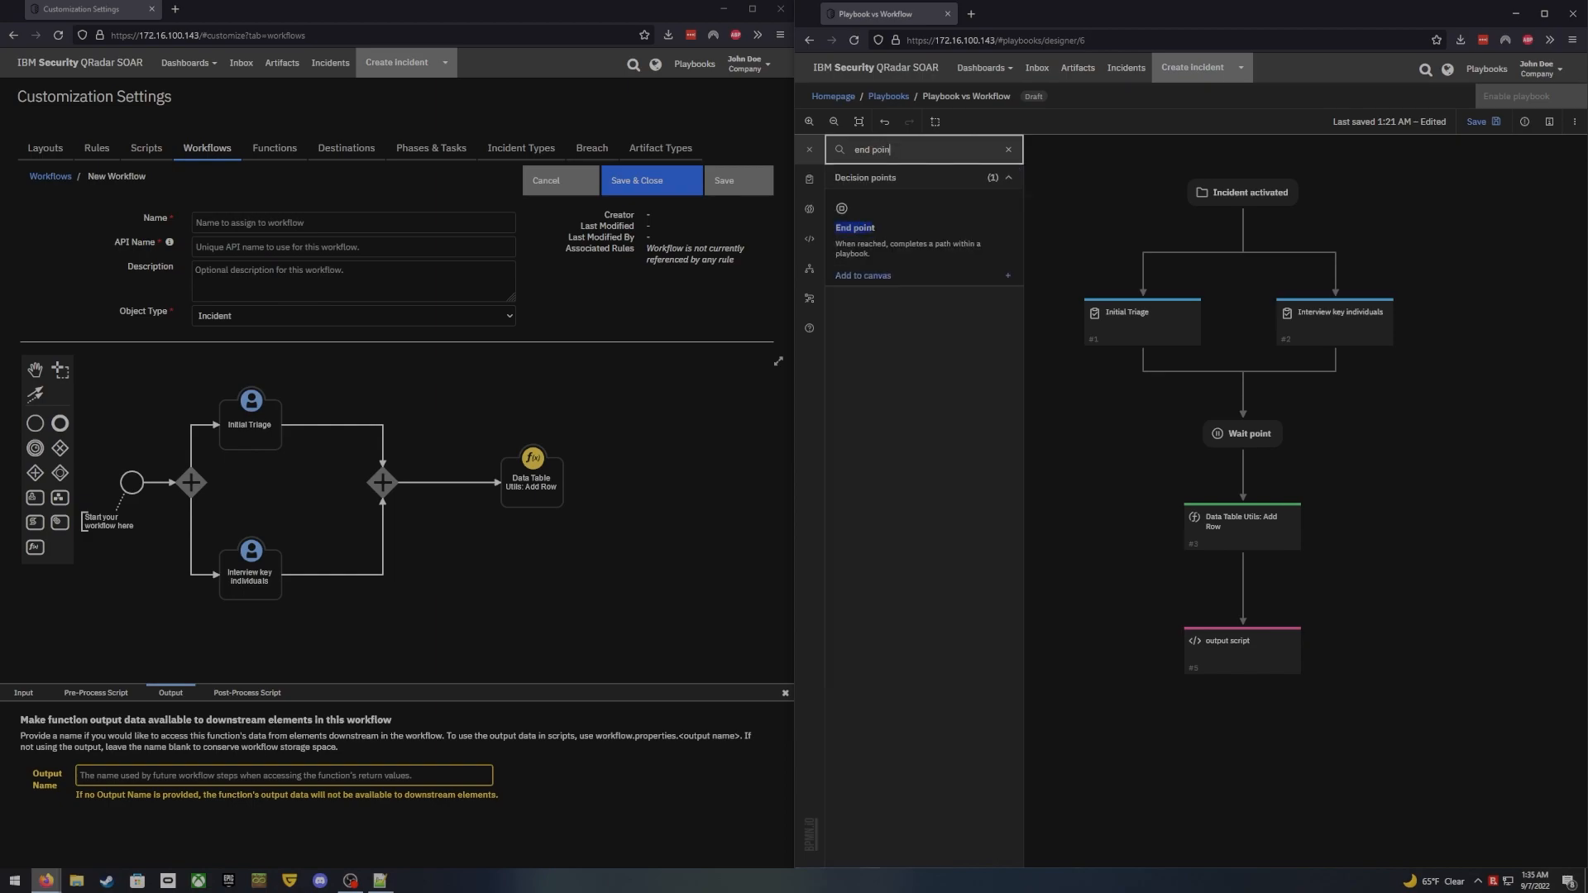
click(1007, 276)
drag(1093, 157, 1263, 763)
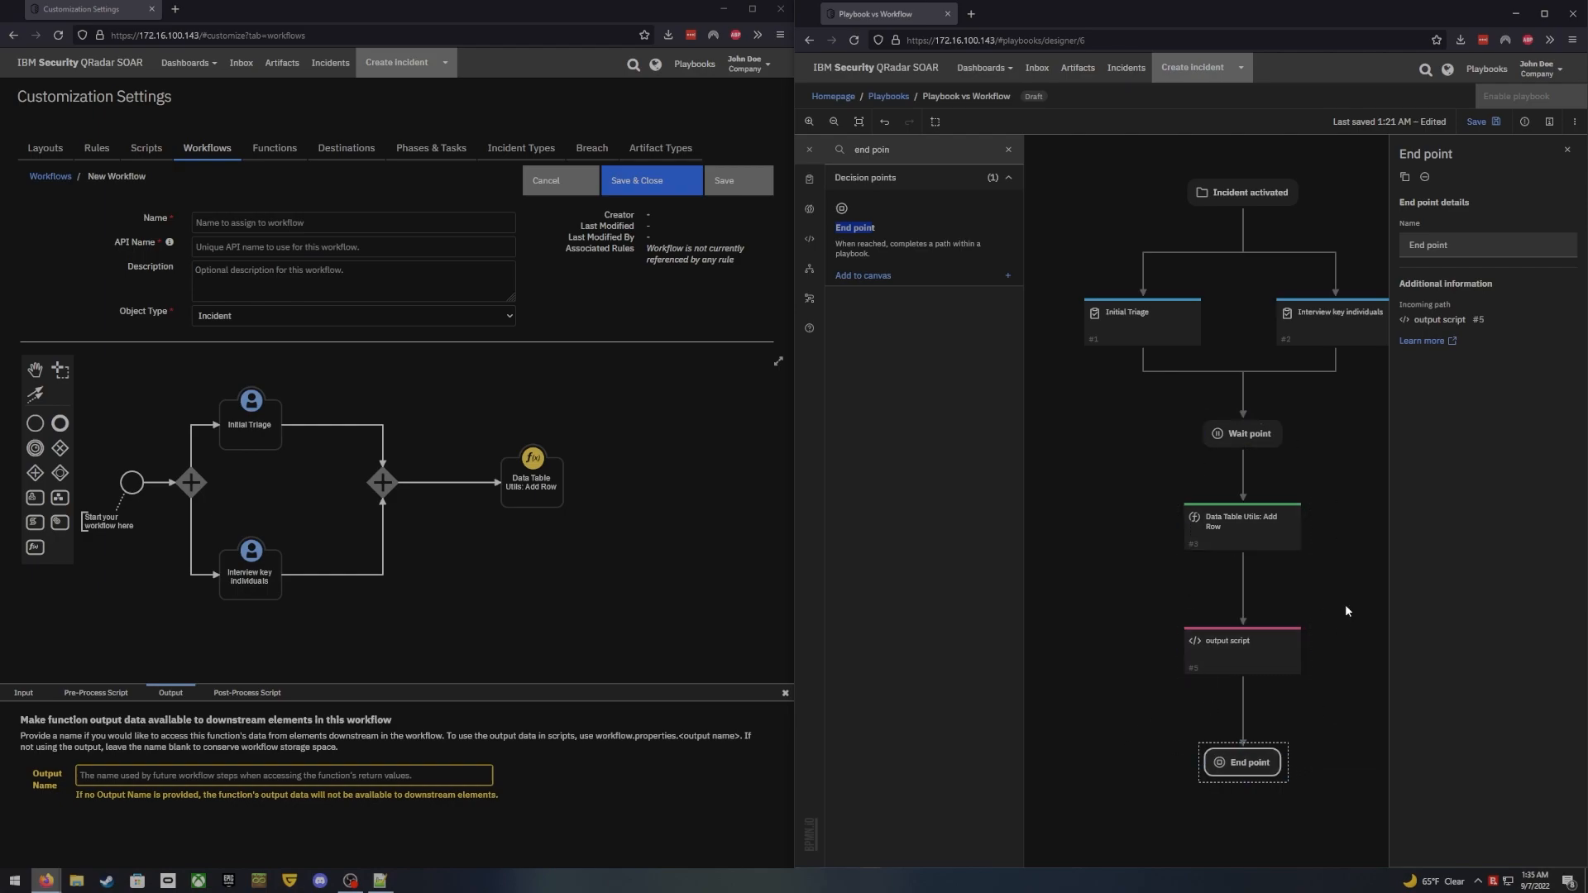
click(1346, 190)
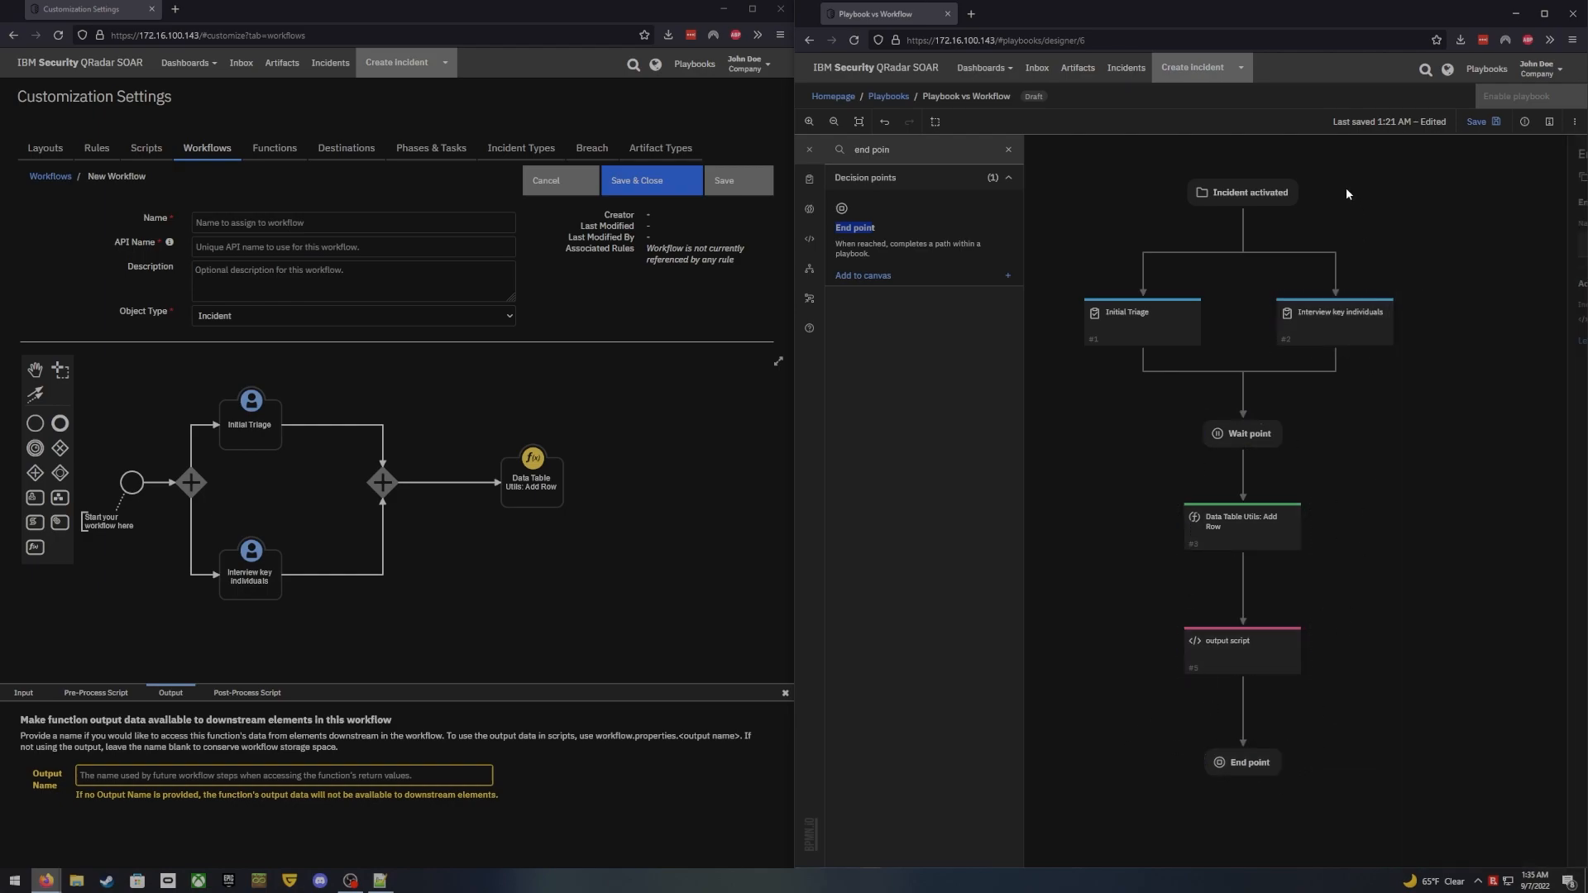
Save the Playbook vs Workflow playbook, close the library search, and enable the playbook
click(1482, 121)
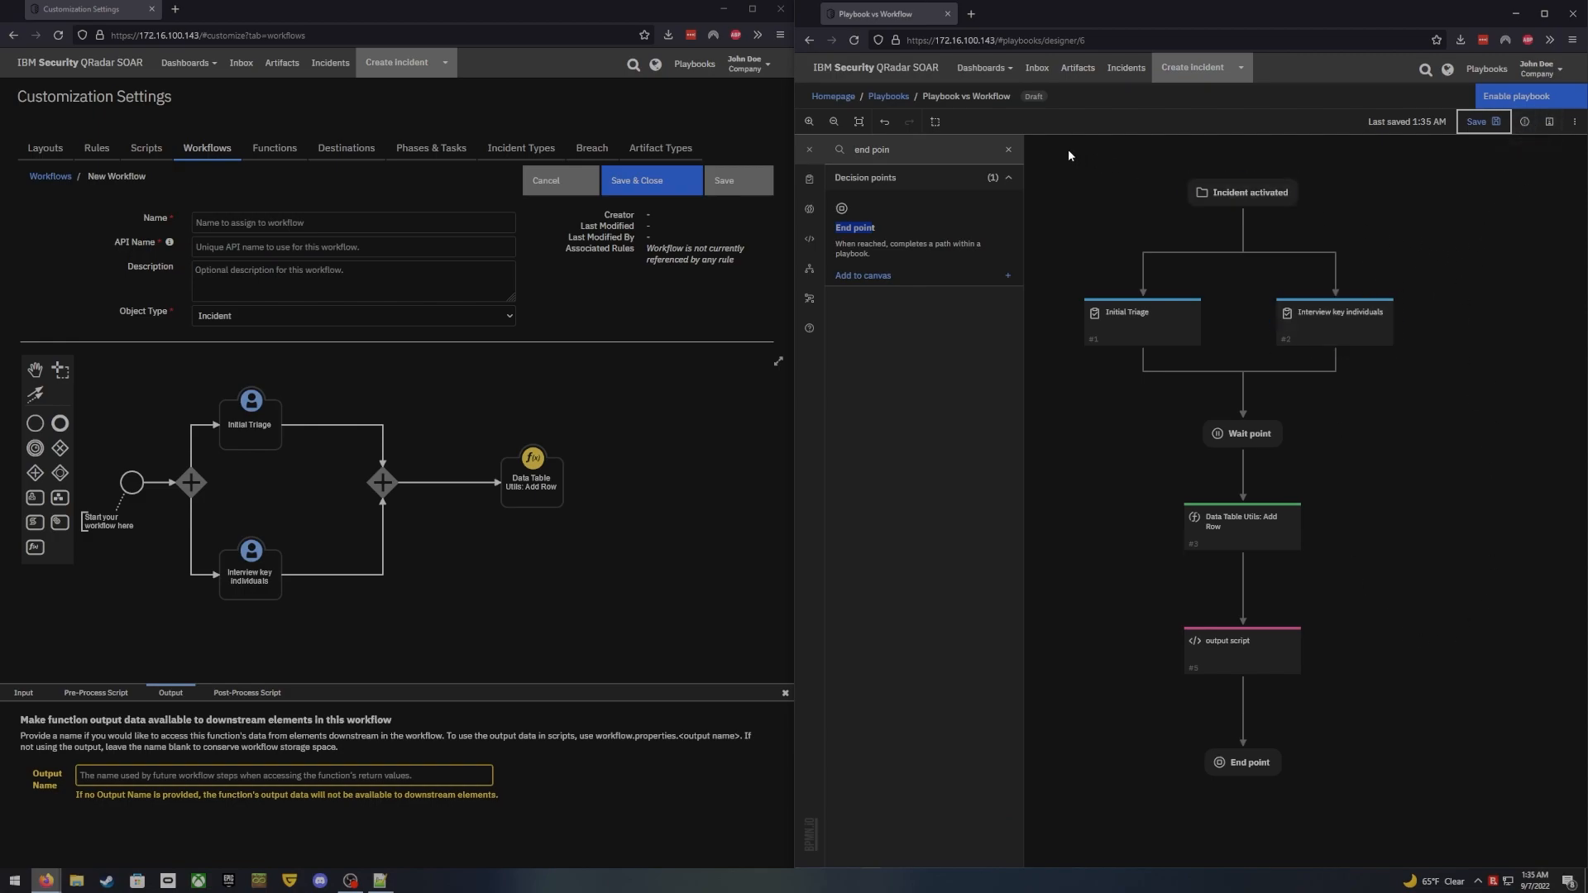
click(1009, 150)
click(809, 150)
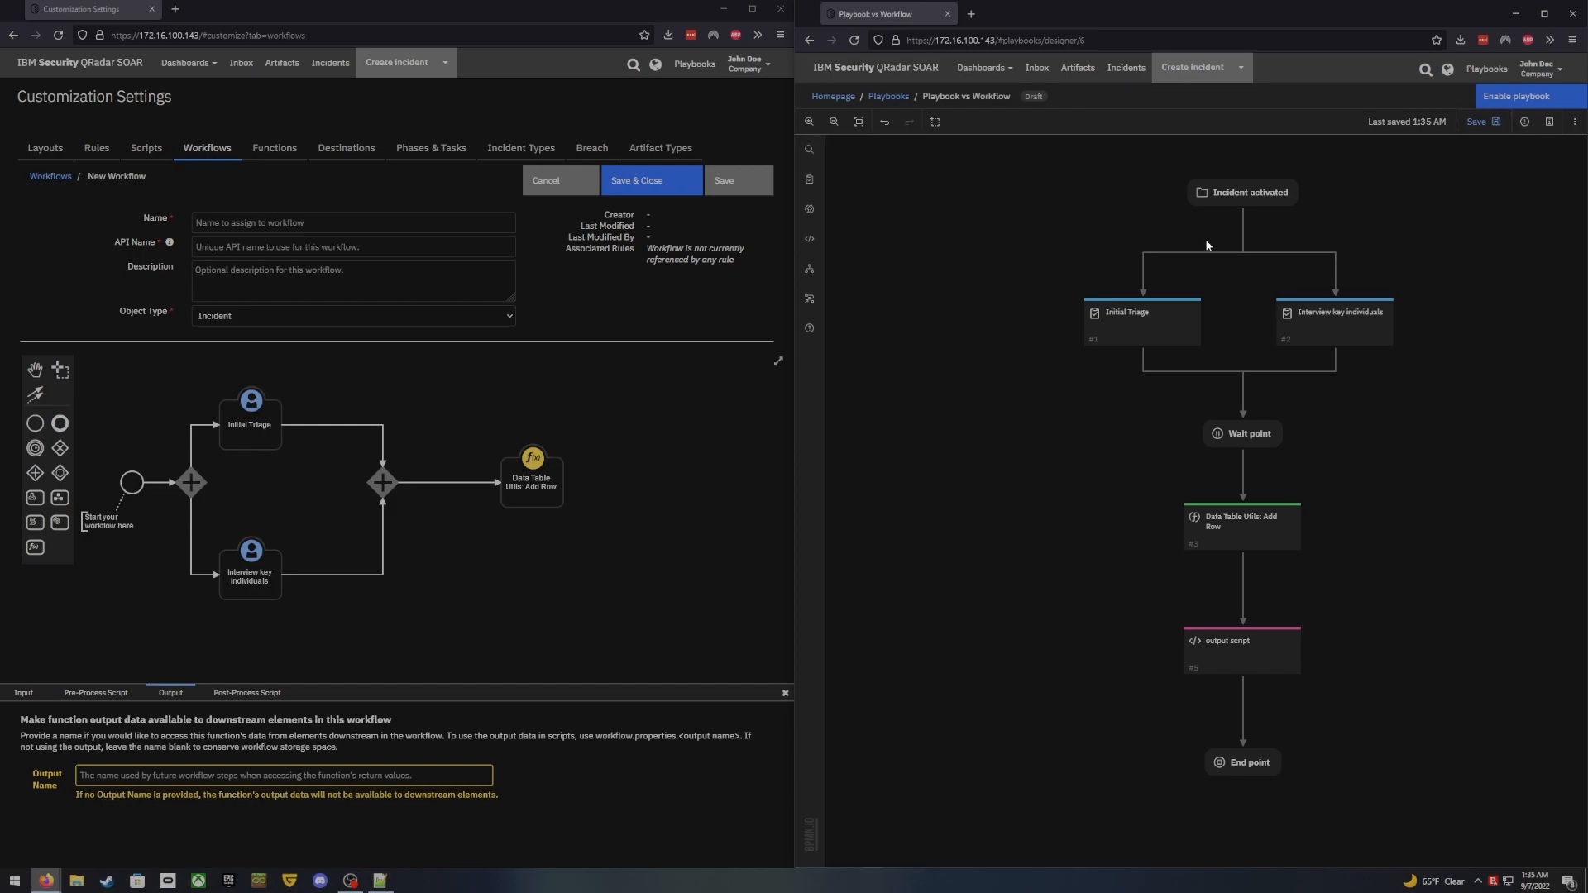
click(1519, 97)
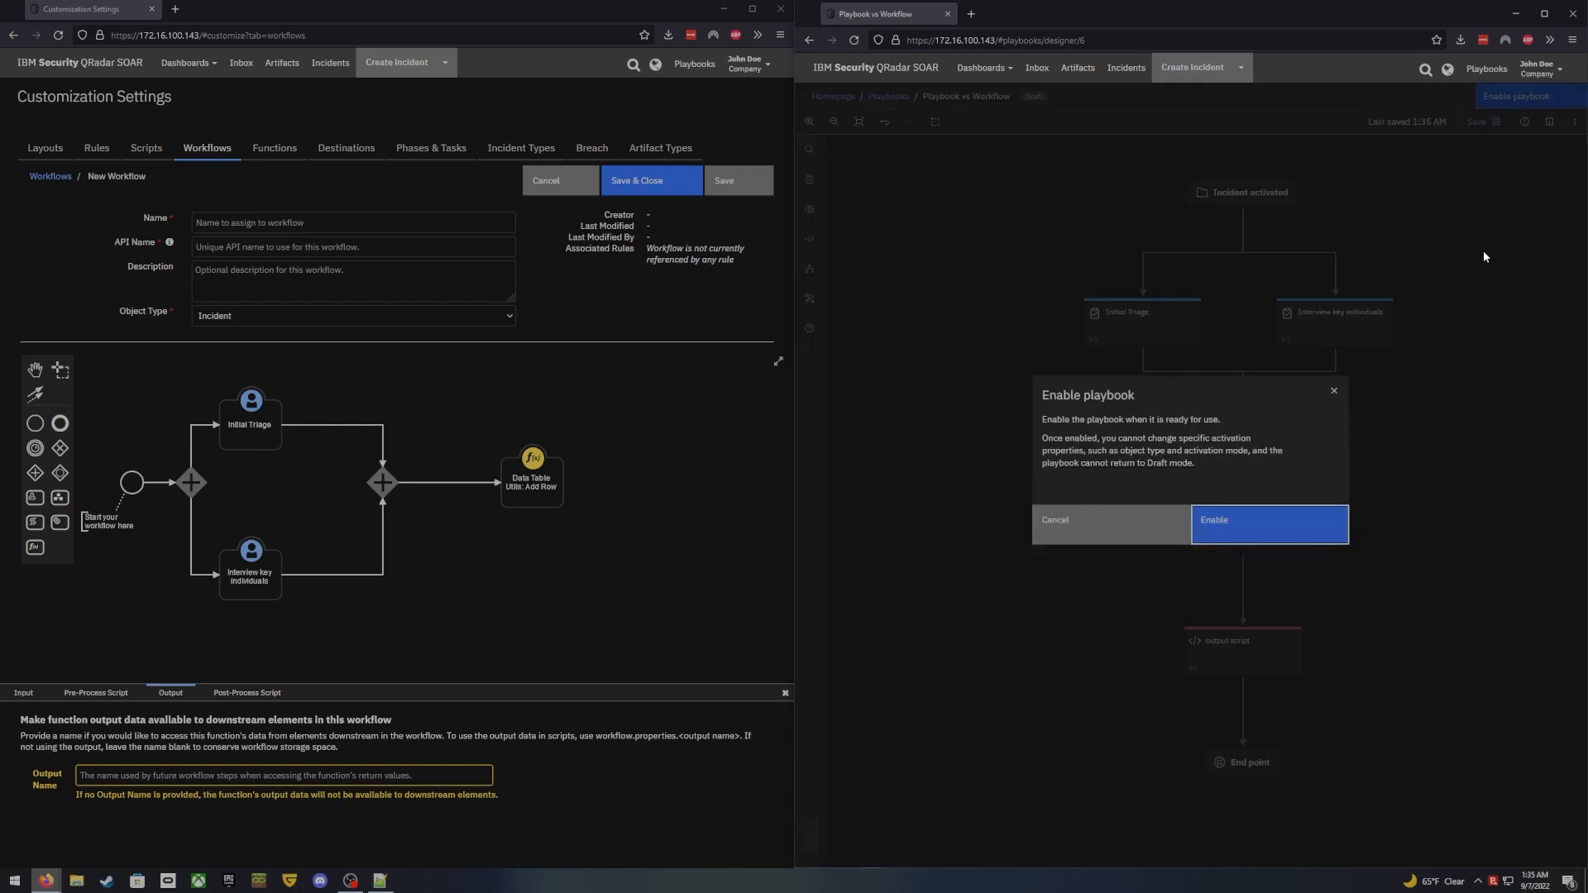
click(1233, 526)
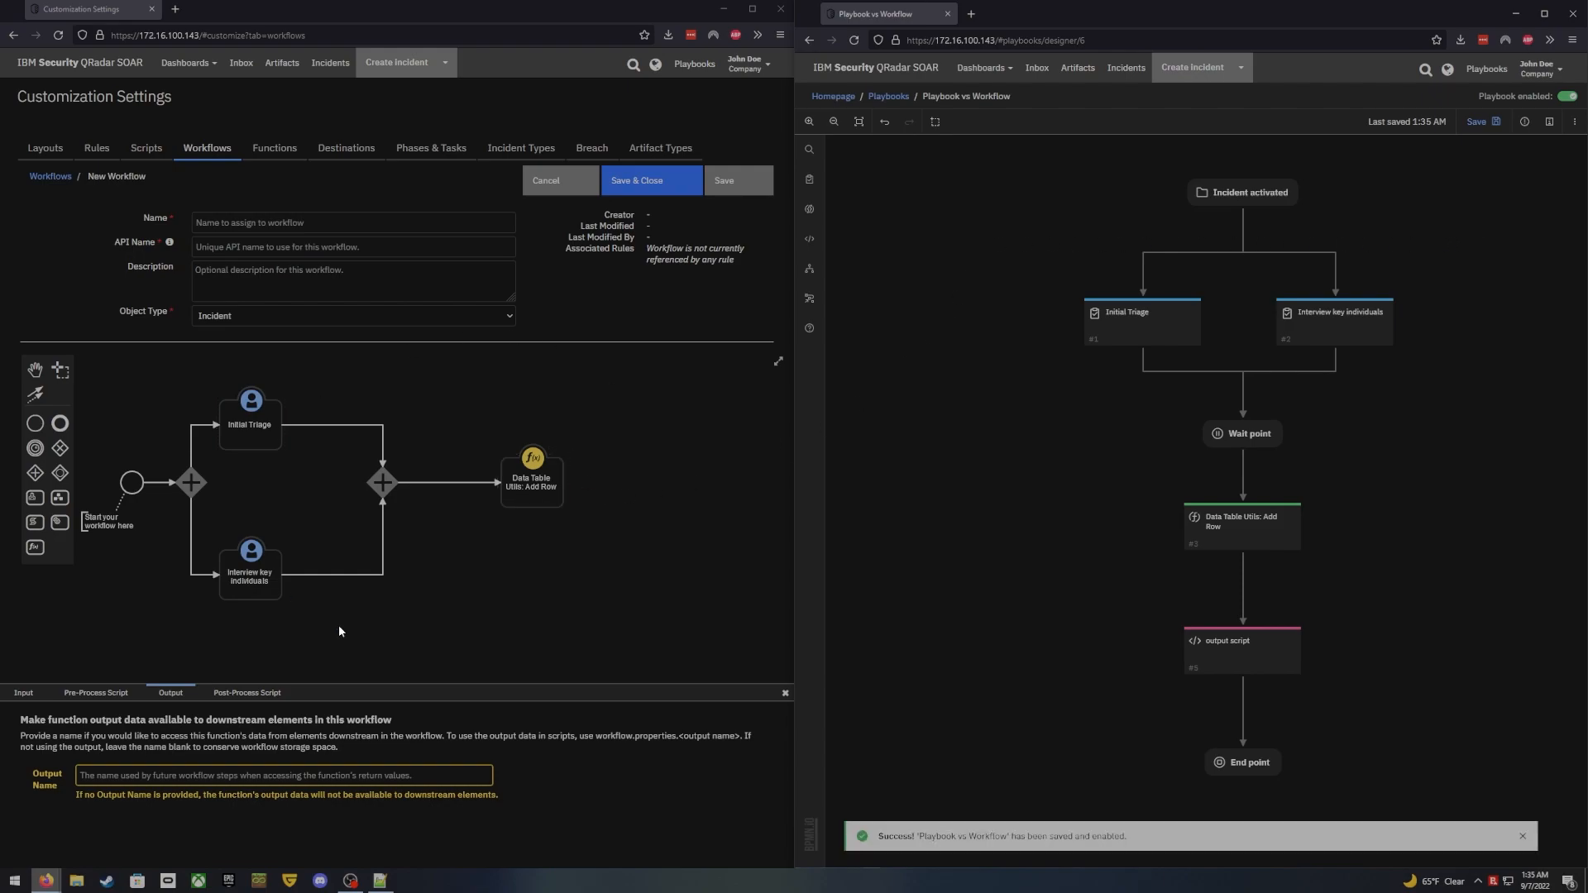
Add an end event after the workflow's Data Table Utils: Add Row function and connect the function to it
drag(60, 423, 688, 492)
click(559, 485)
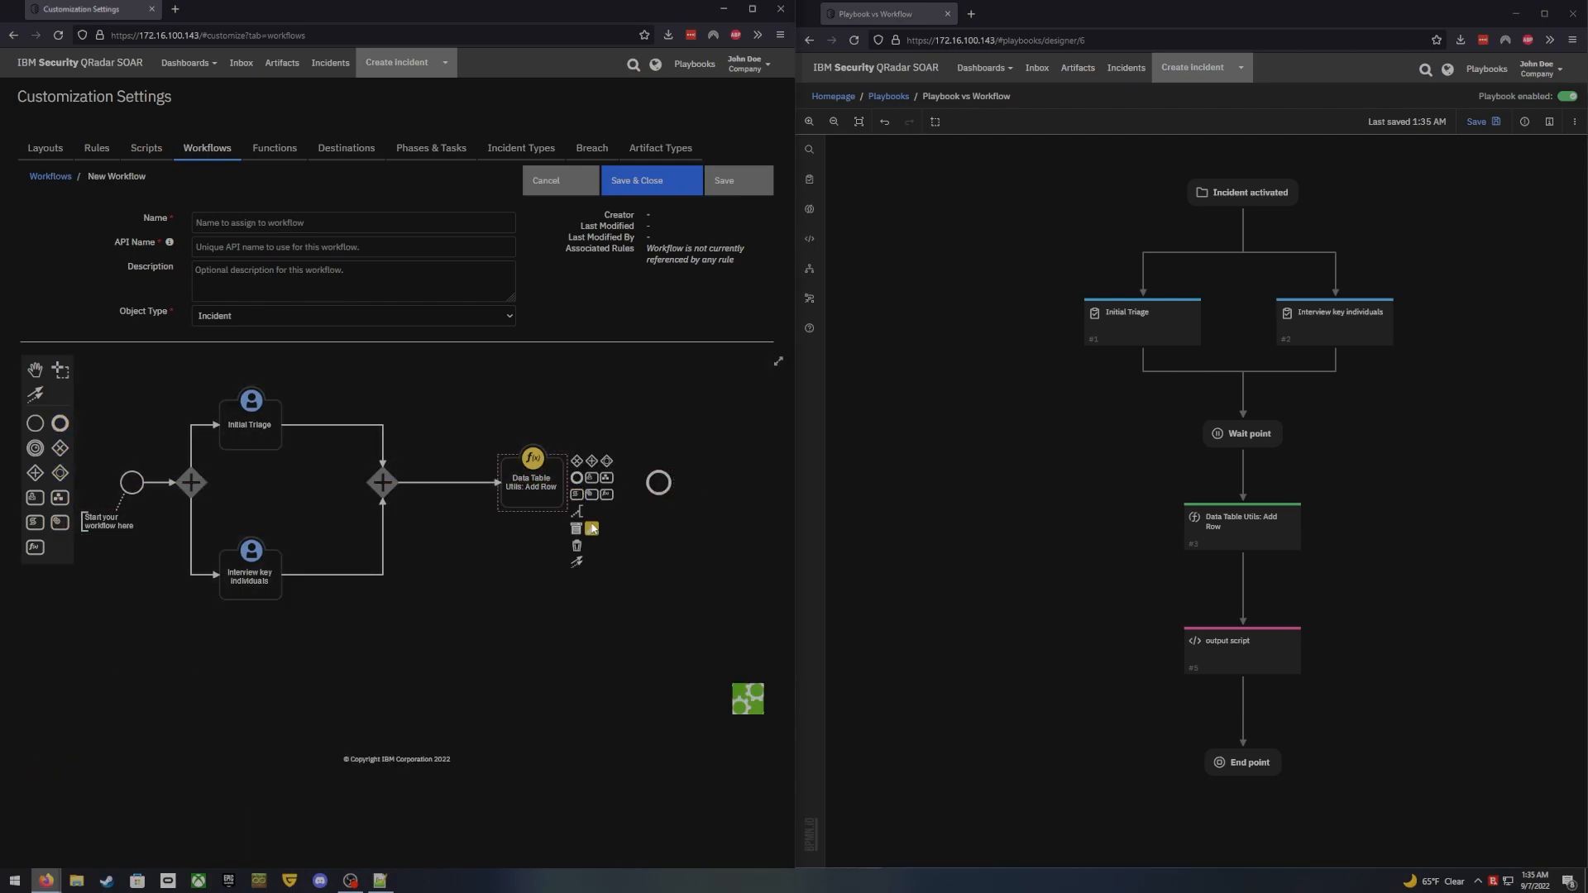
drag(581, 564, 659, 484)
Name the workflow "Workflow vs Playbook Workflow", then save and close it
click(652, 180)
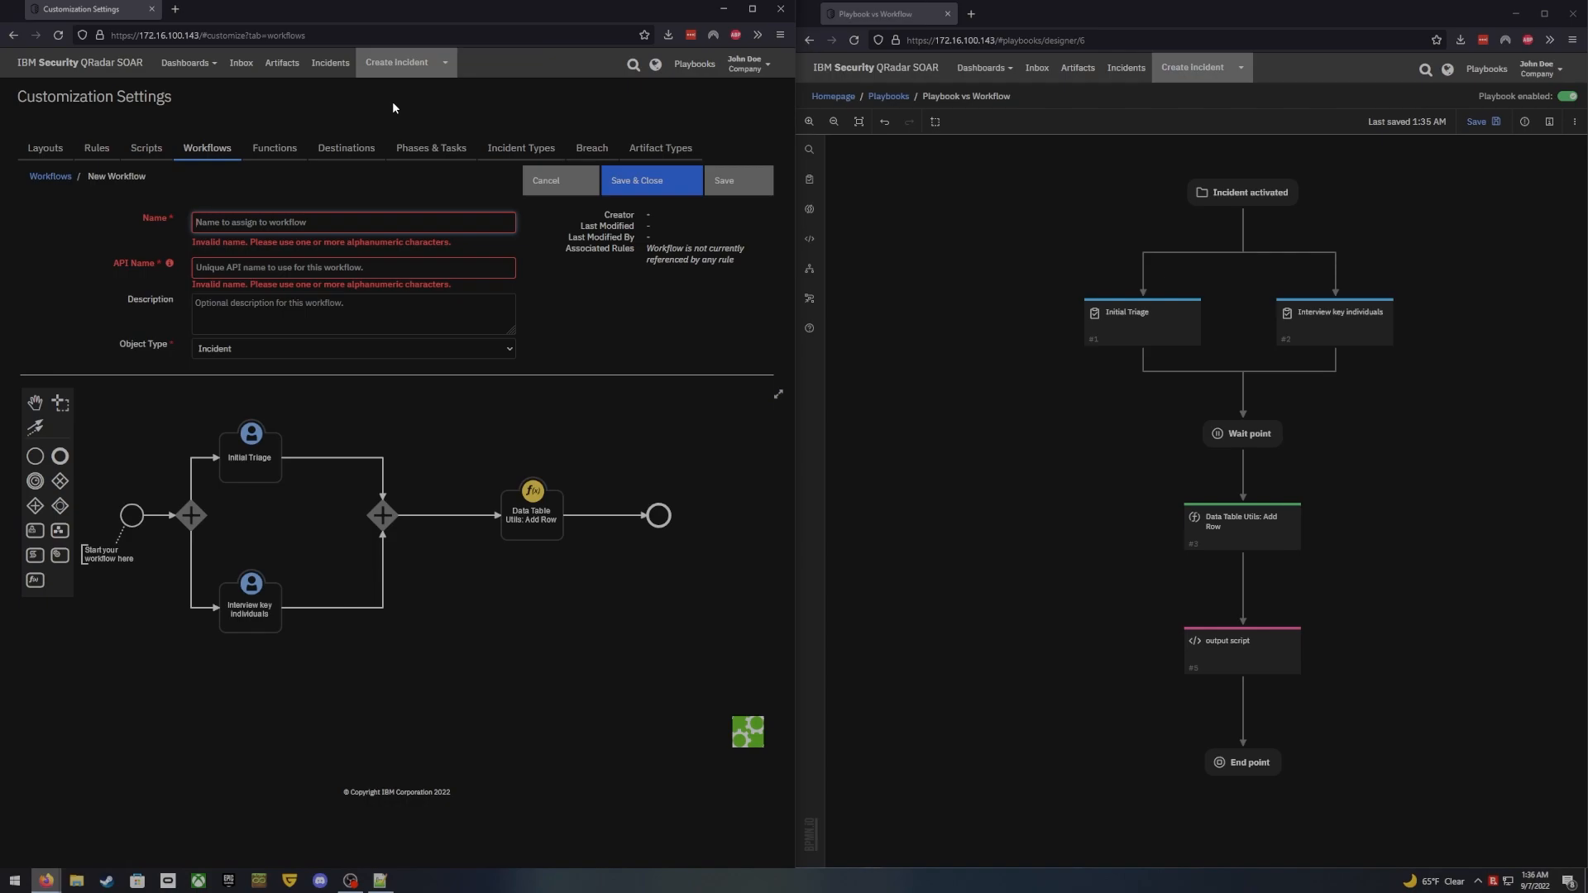
text(Workflow vs Playbook Workflow)
click(651, 182)
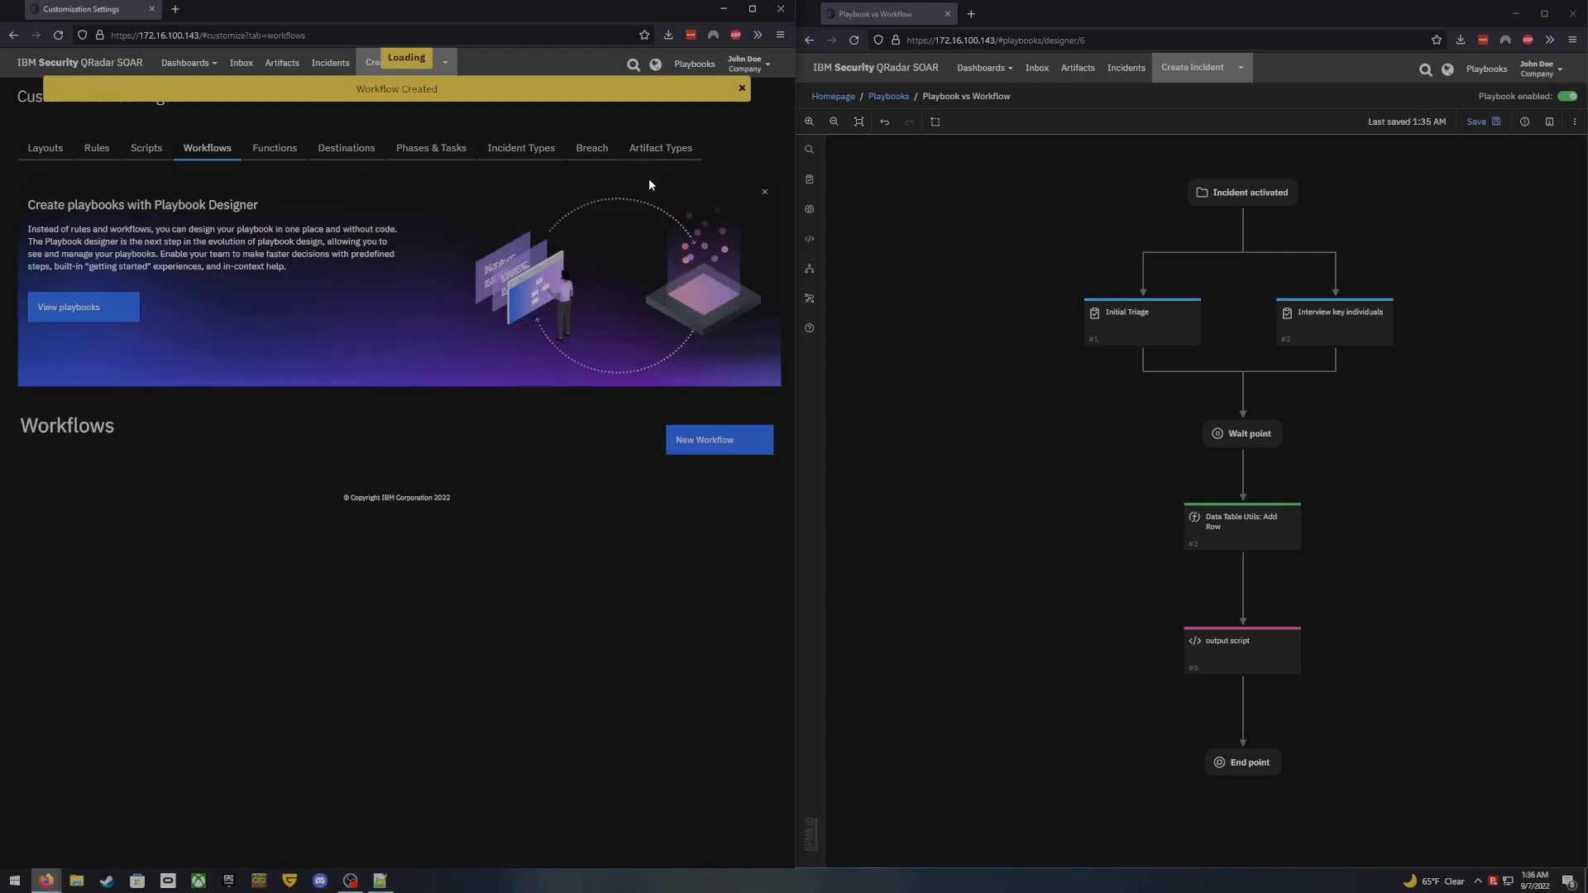
Start a new menu item rule in the customization settings
click(97, 150)
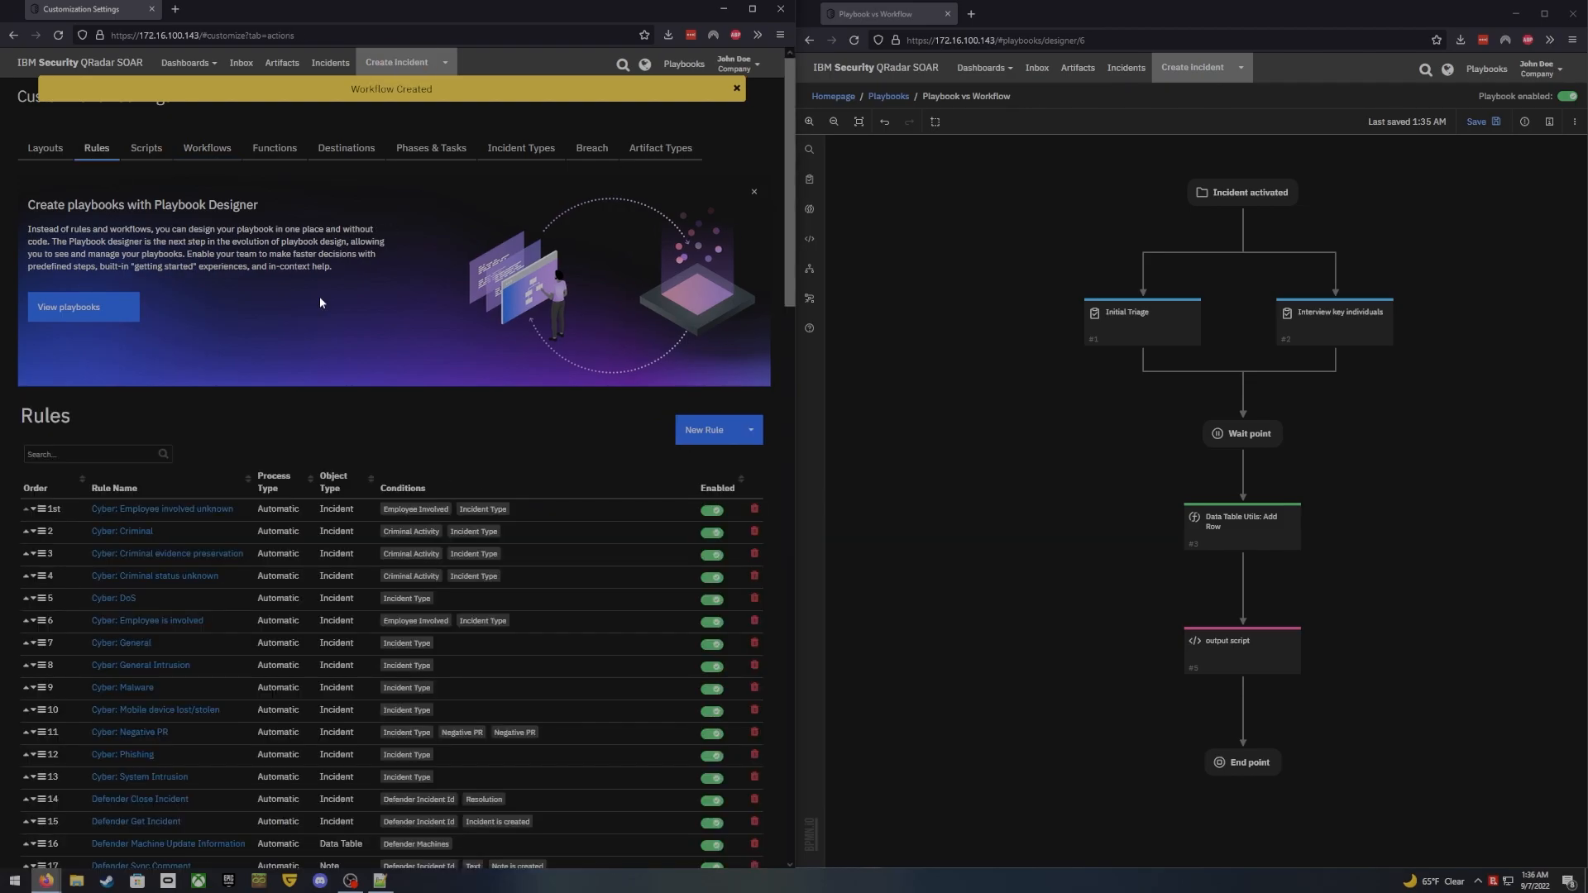
click(732, 433)
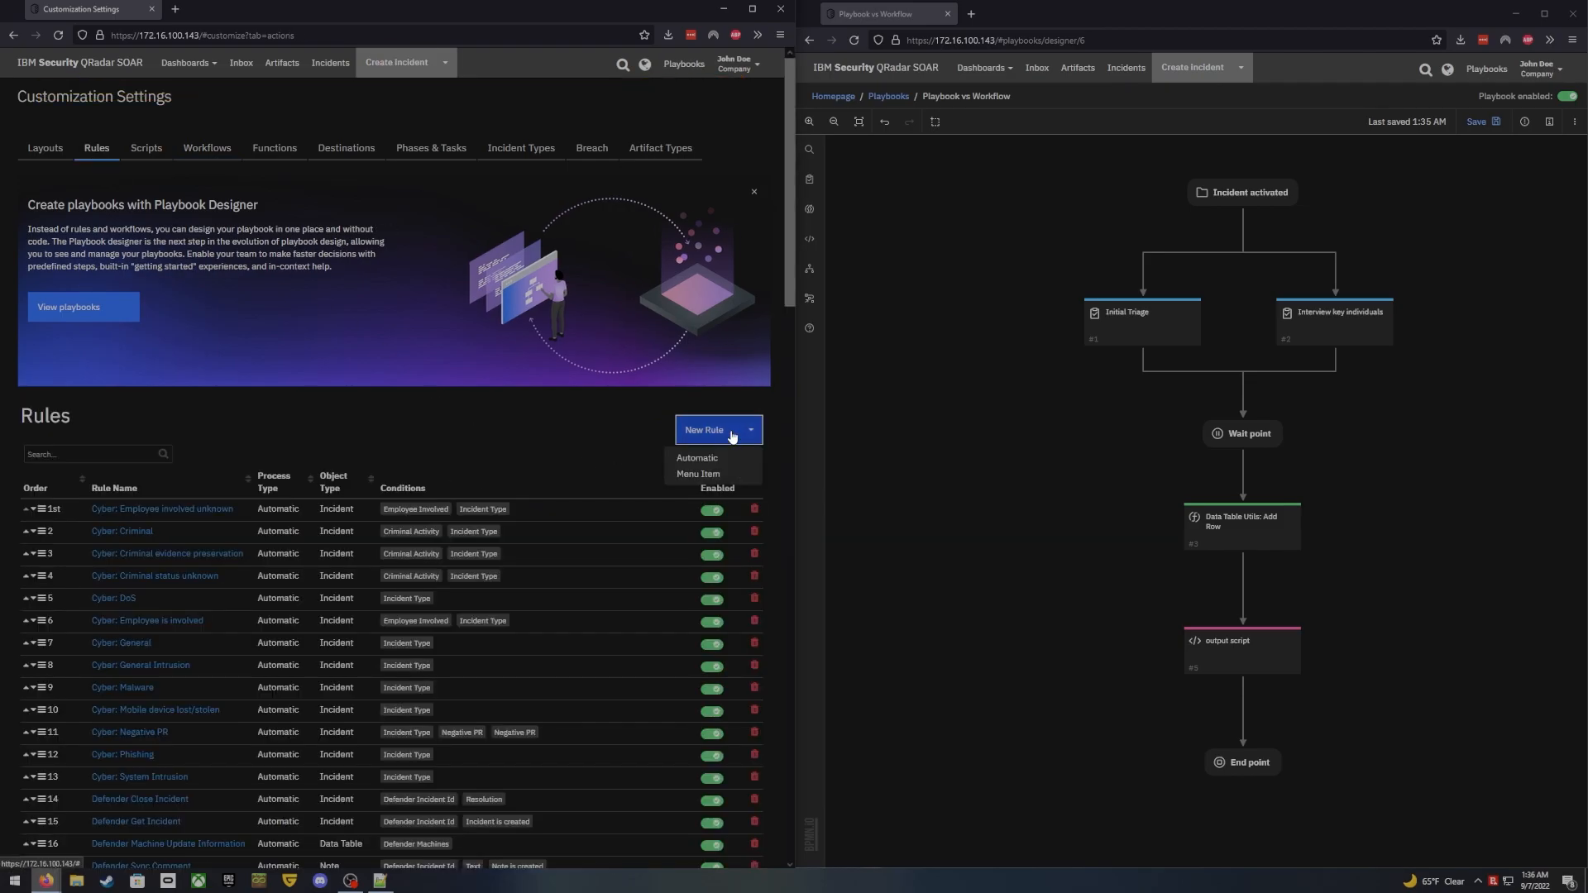
click(699, 475)
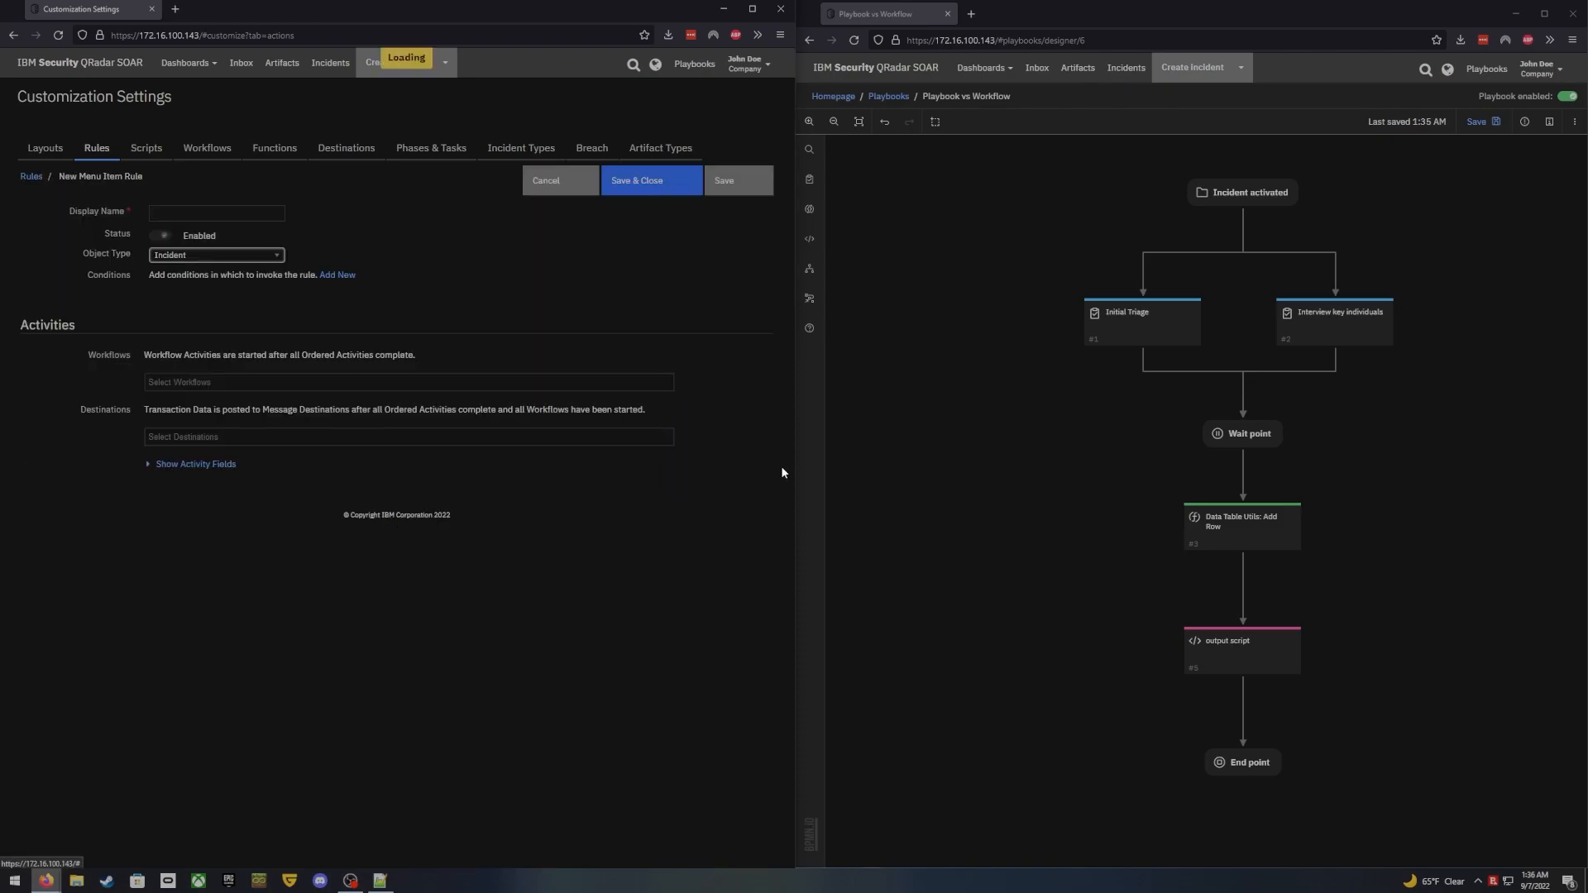
Examine the conditions and activation form in the playbook's Incident activated details
click(1267, 196)
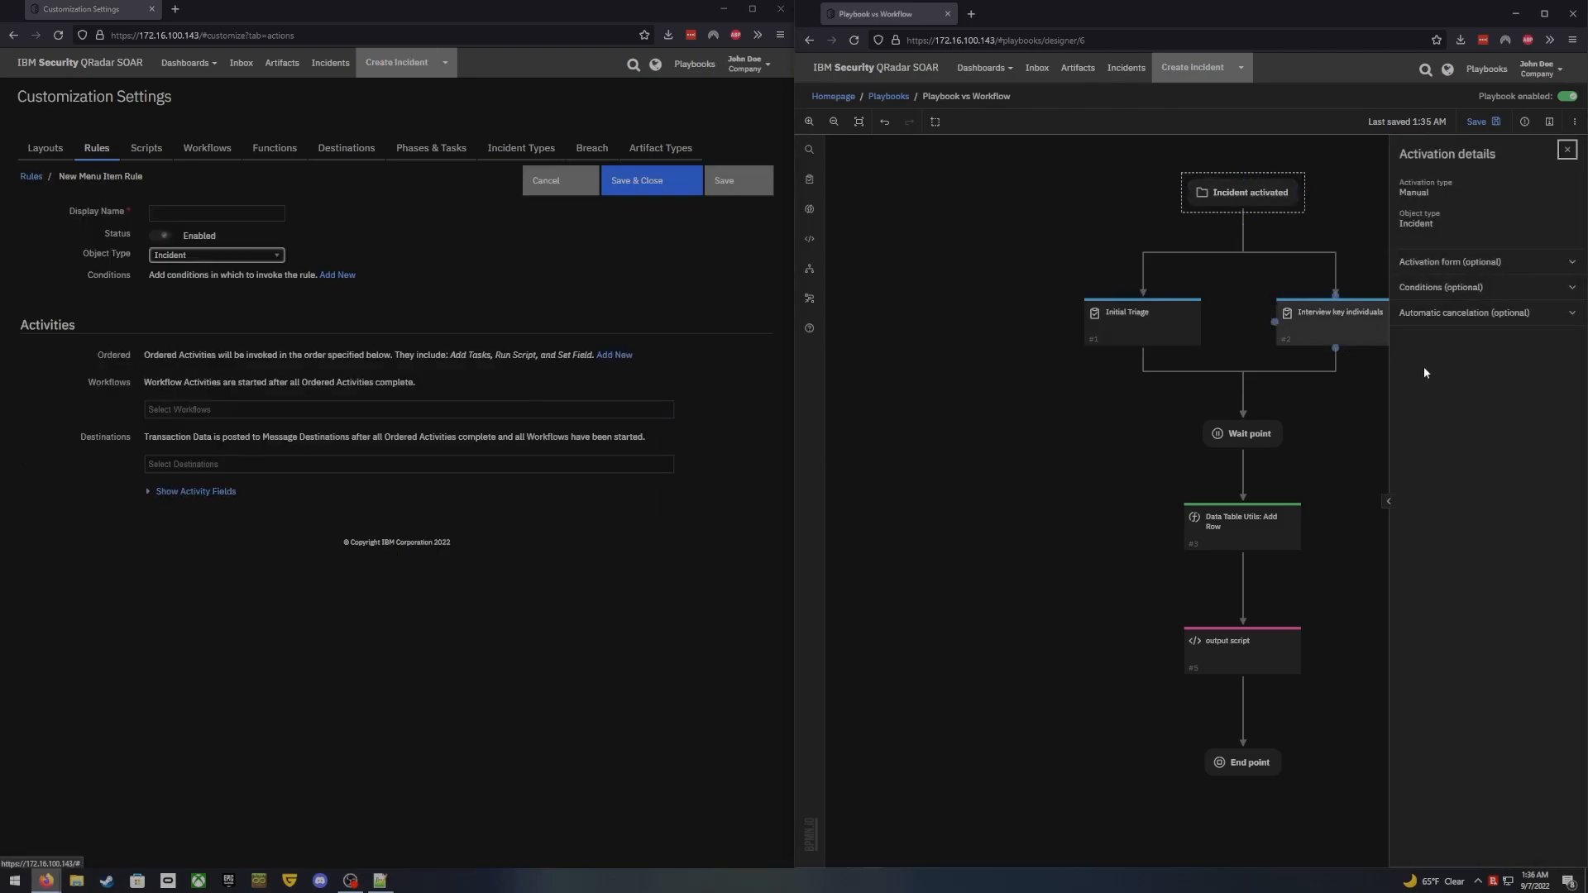
click(1572, 294)
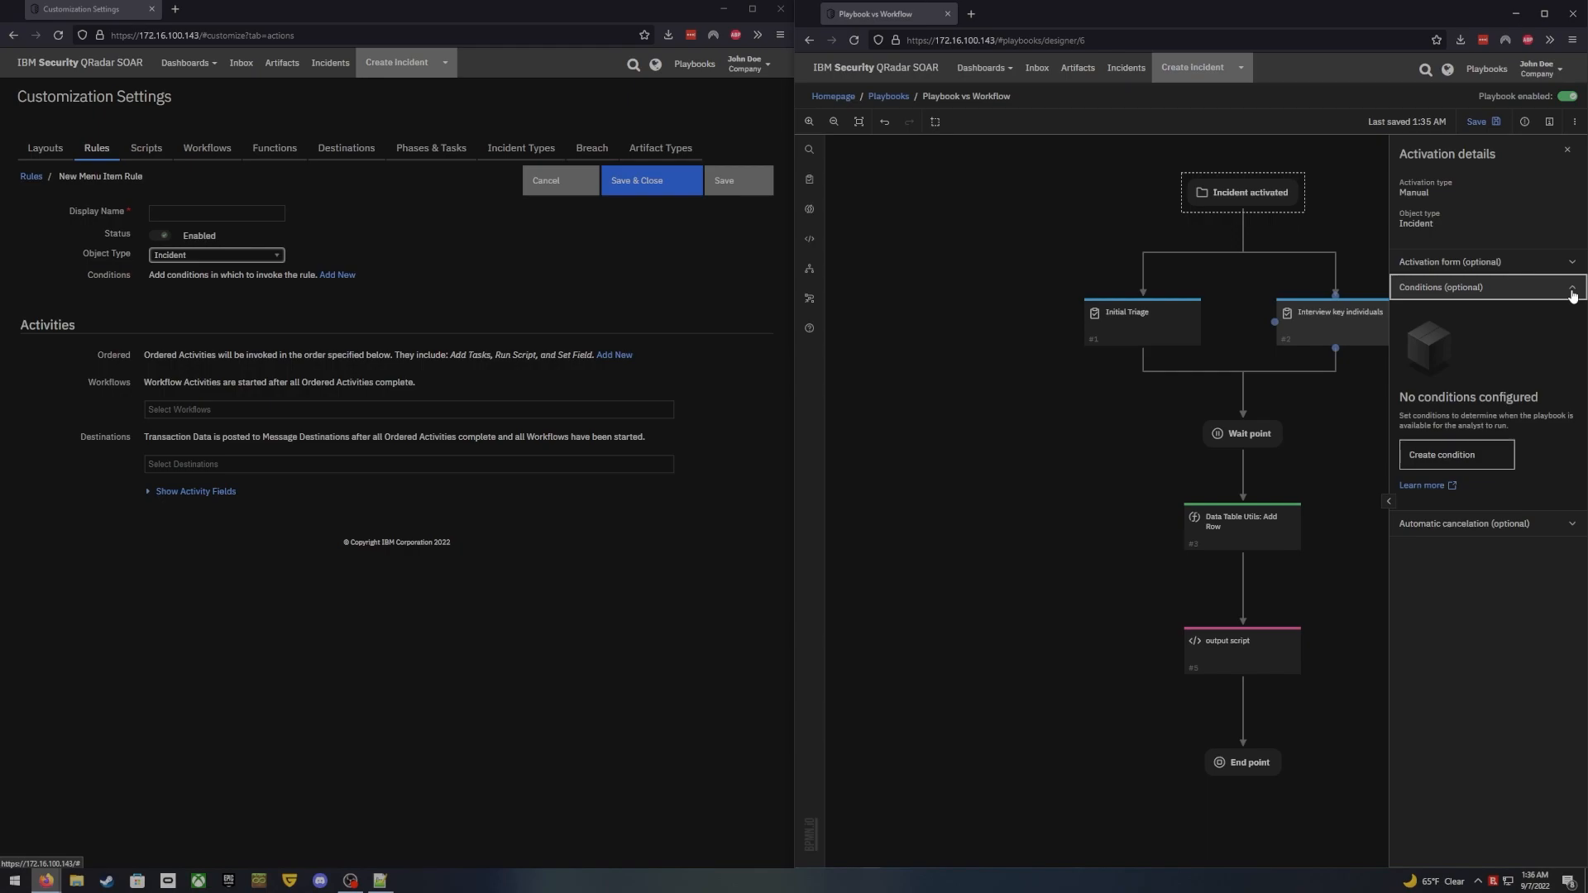
click(1576, 263)
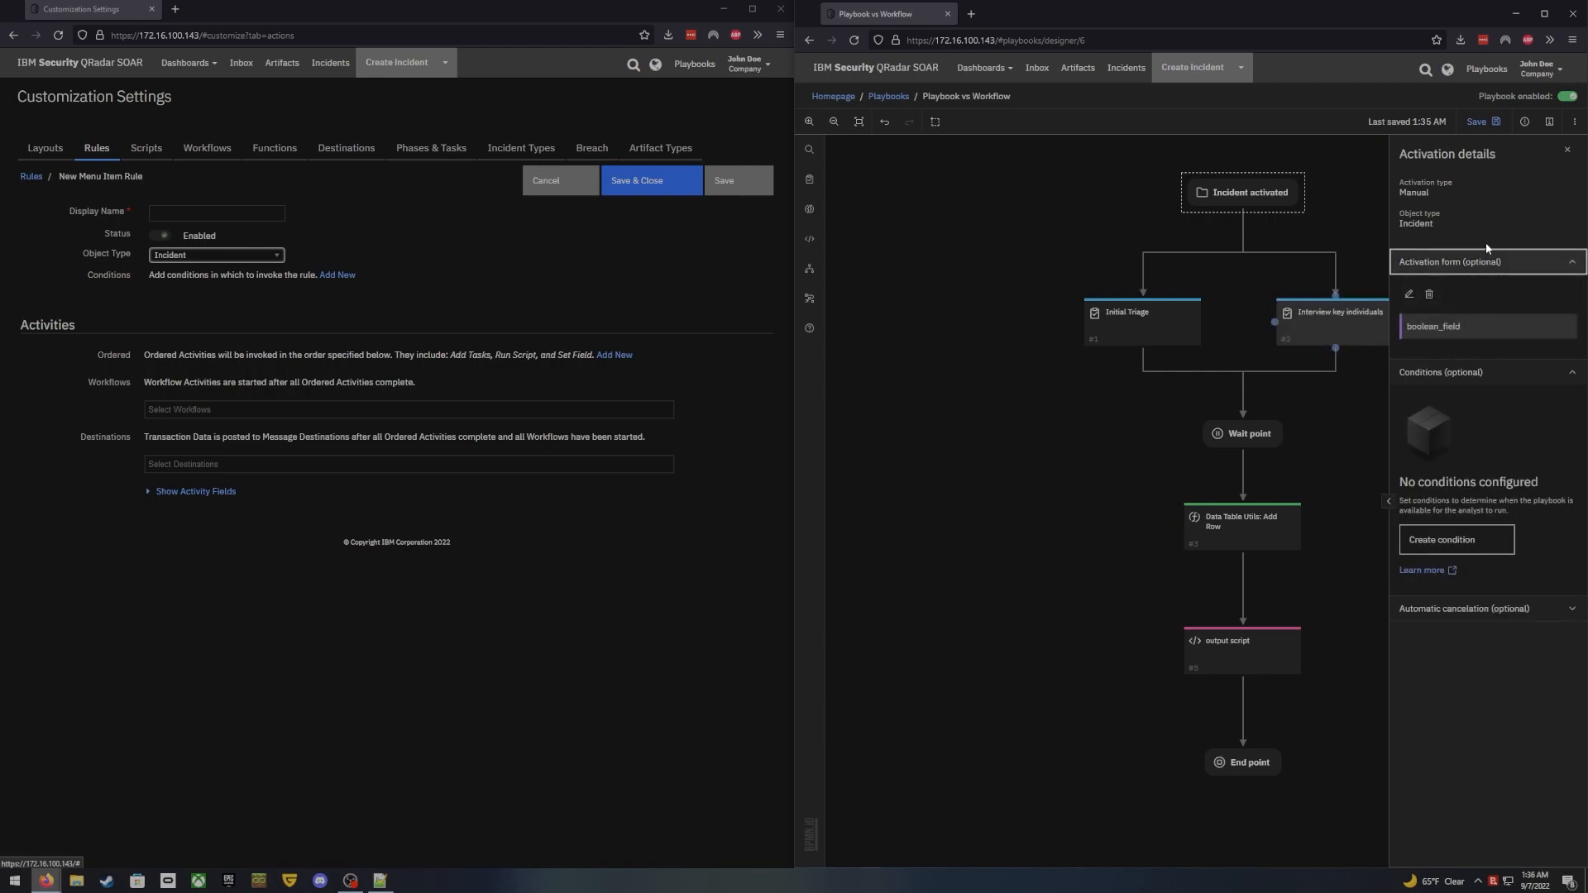
Add Boolean Field to the rule's activity field layout and select "Workflow vs Playbook Workflow" as its workflow
click(182, 493)
drag(595, 621, 273, 548)
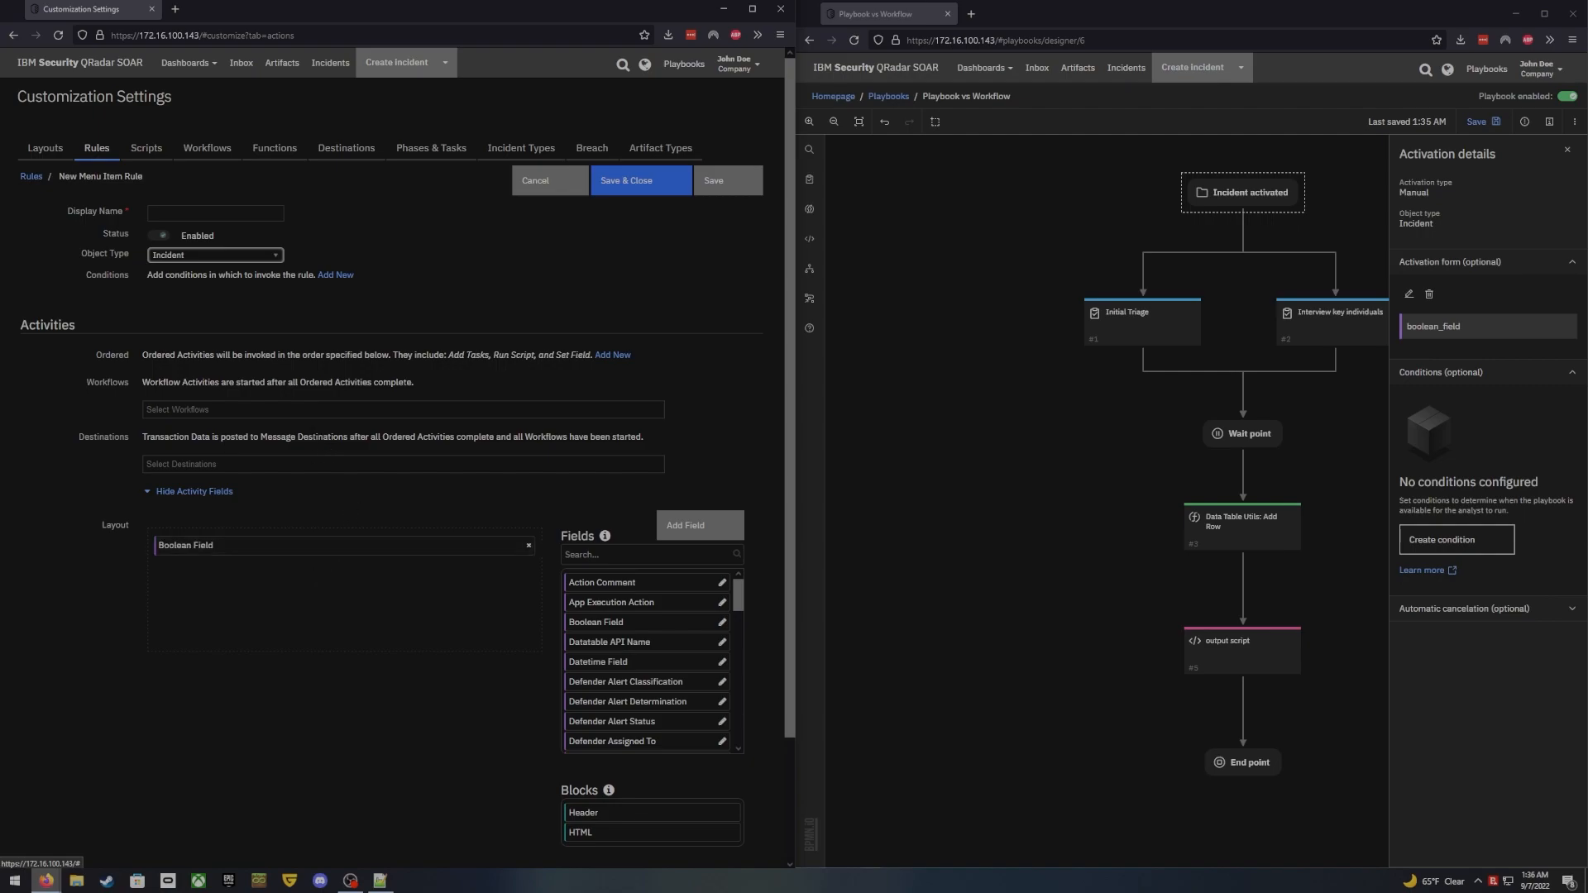
click(319, 409)
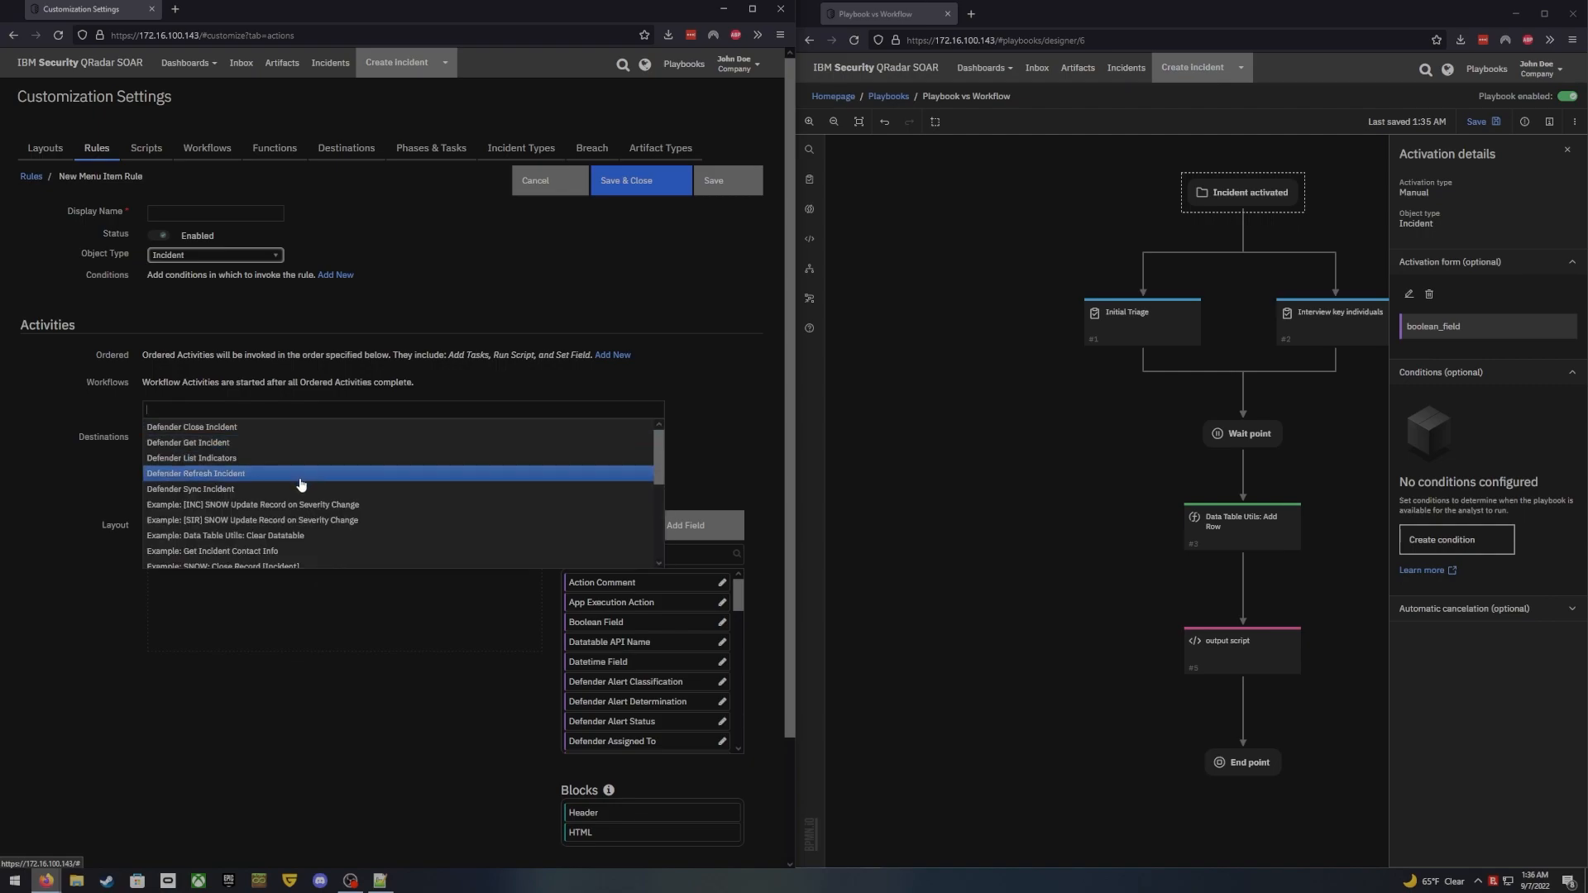
scroll(300, 507, down, 2)
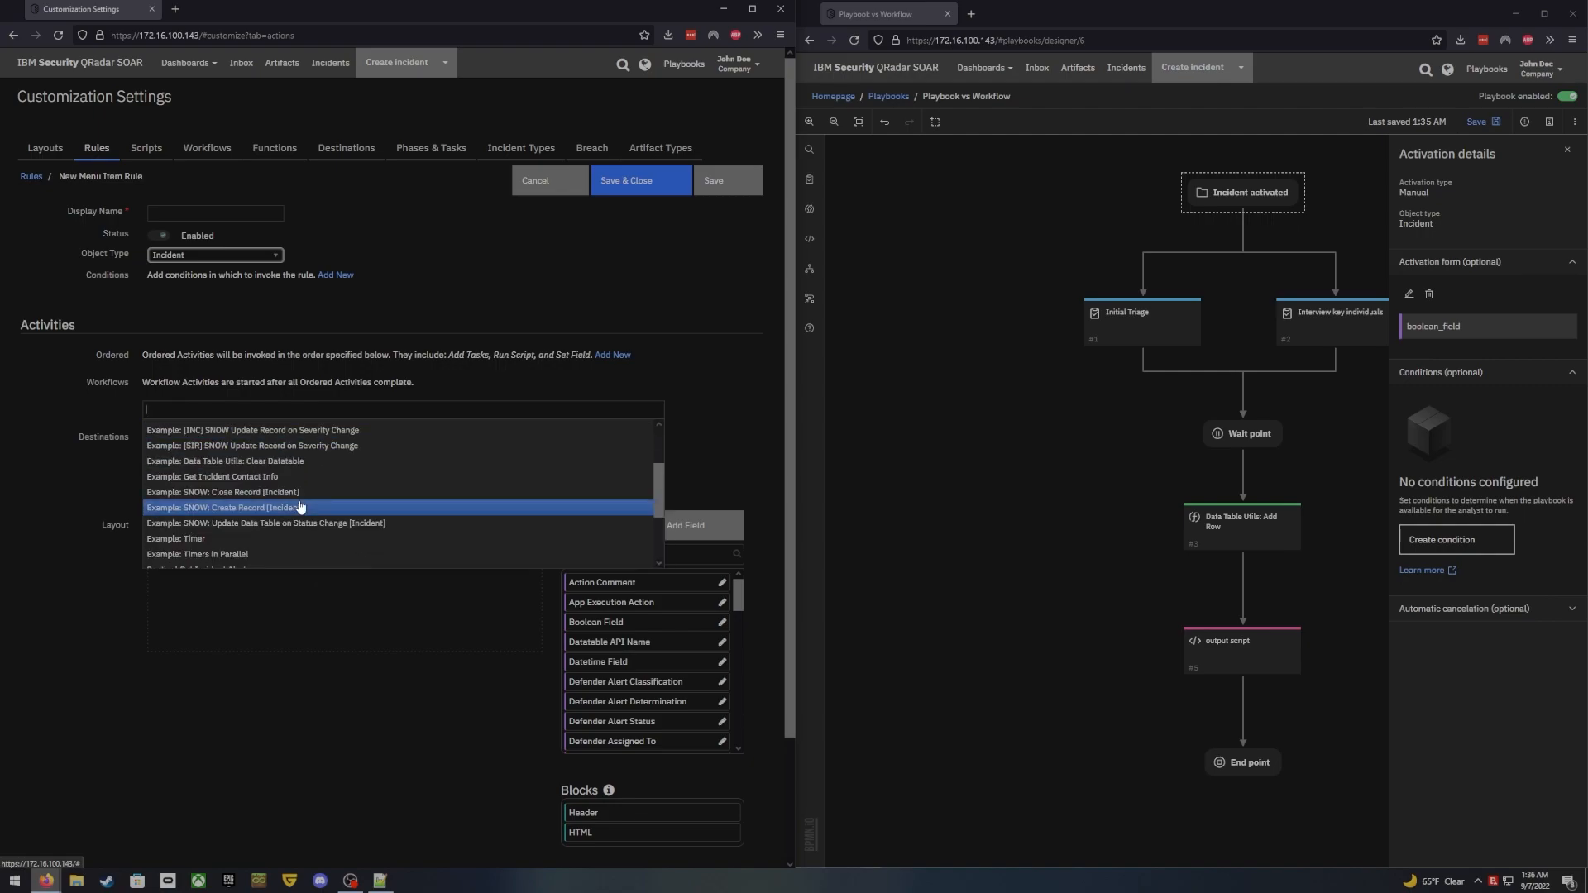
scroll(294, 521, down, 2)
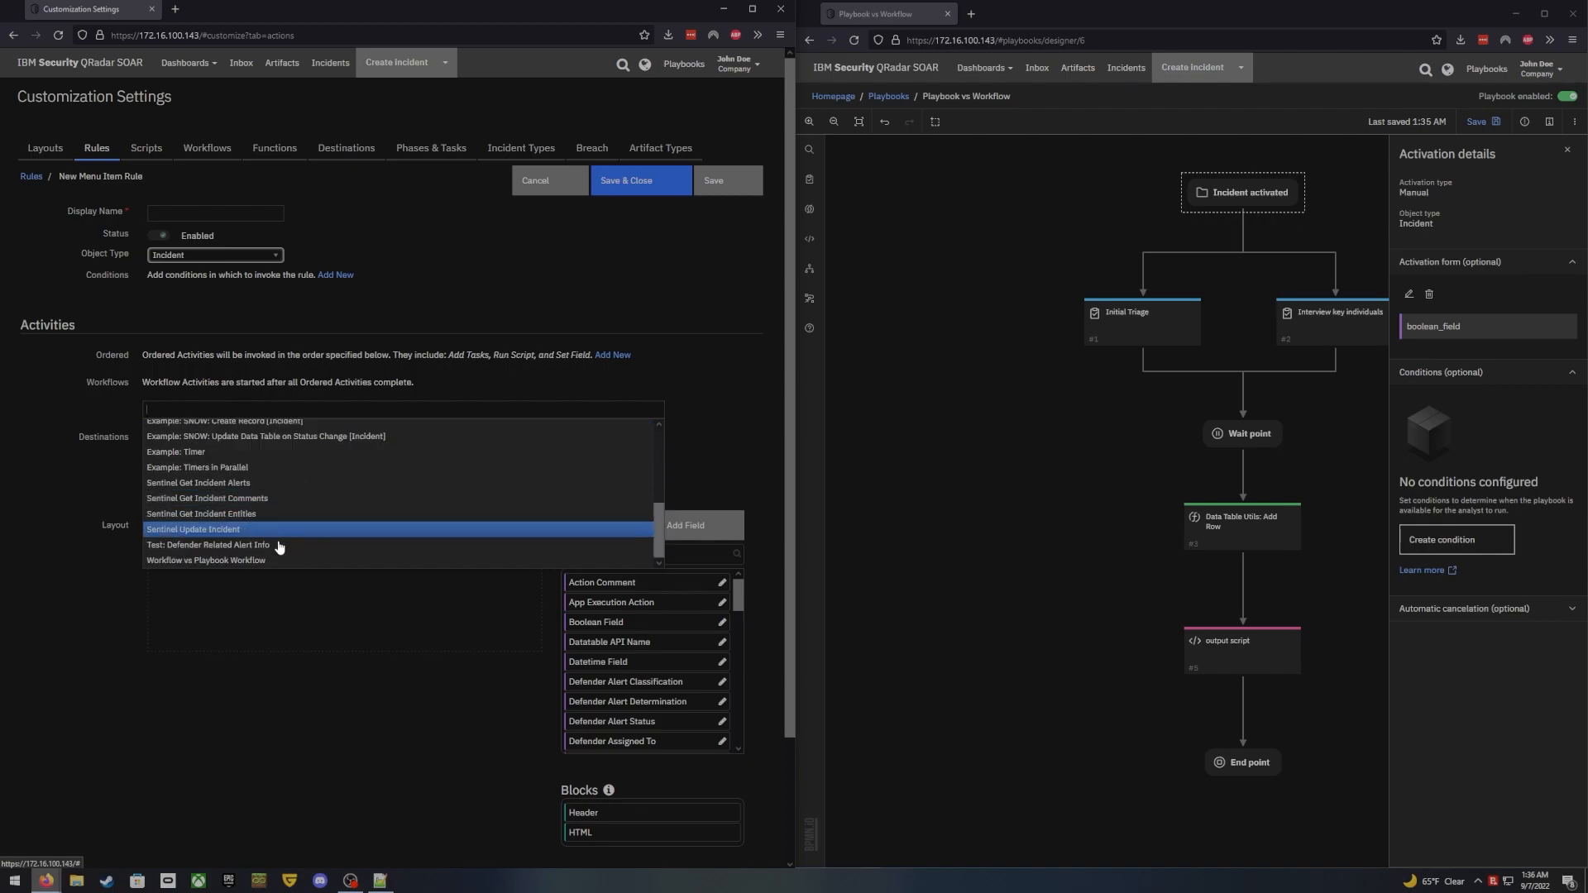
click(211, 562)
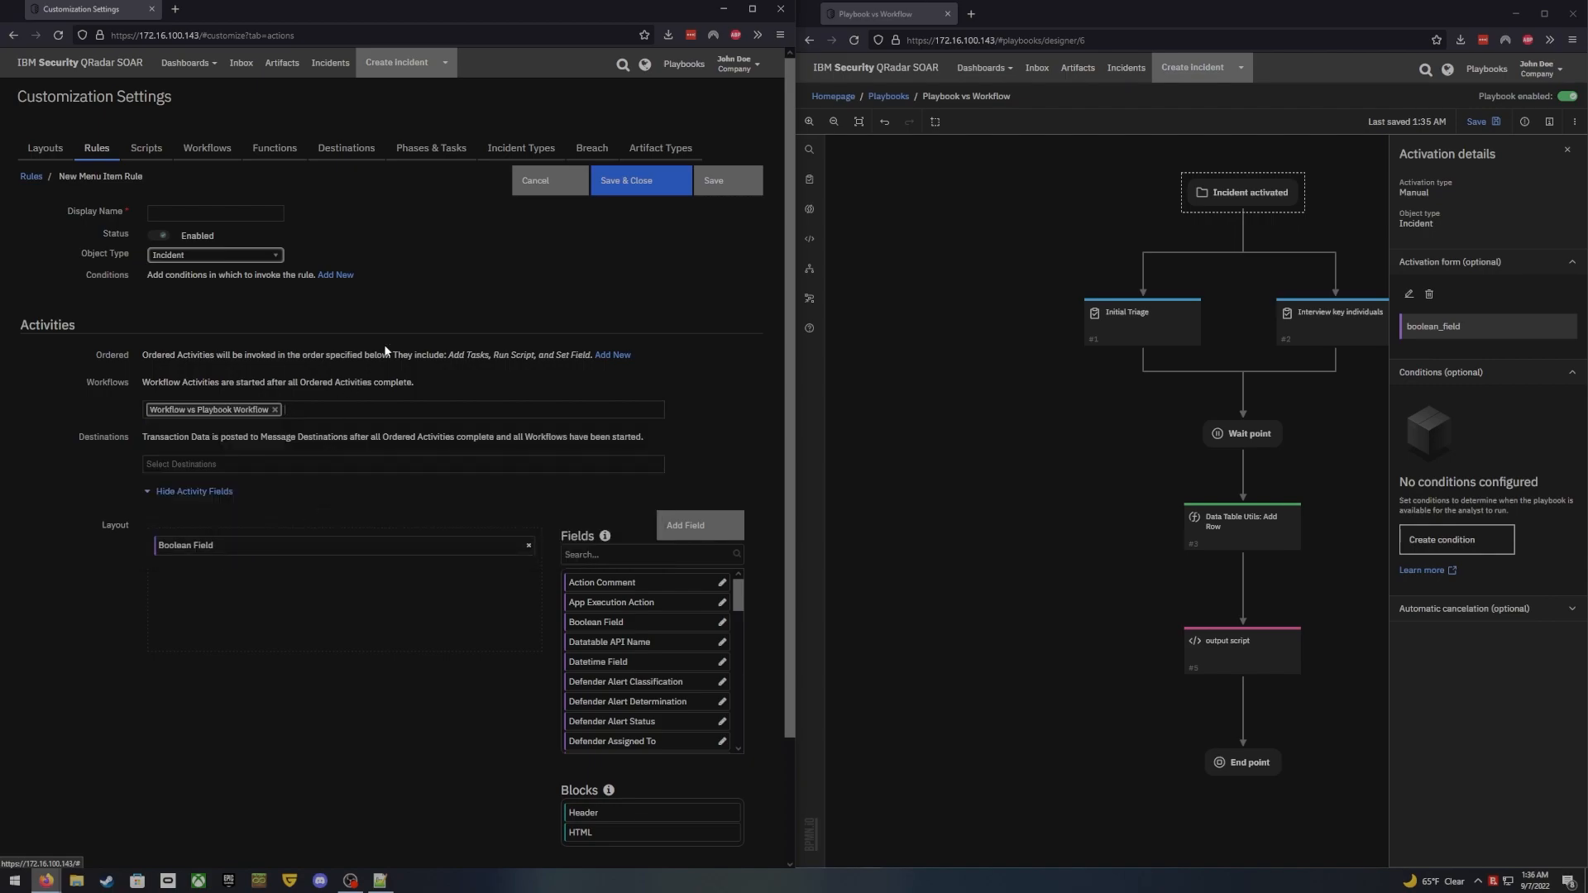
Set the menu item rule's display name to "Workflow vs Playbook", then save and close the rule
click(211, 211)
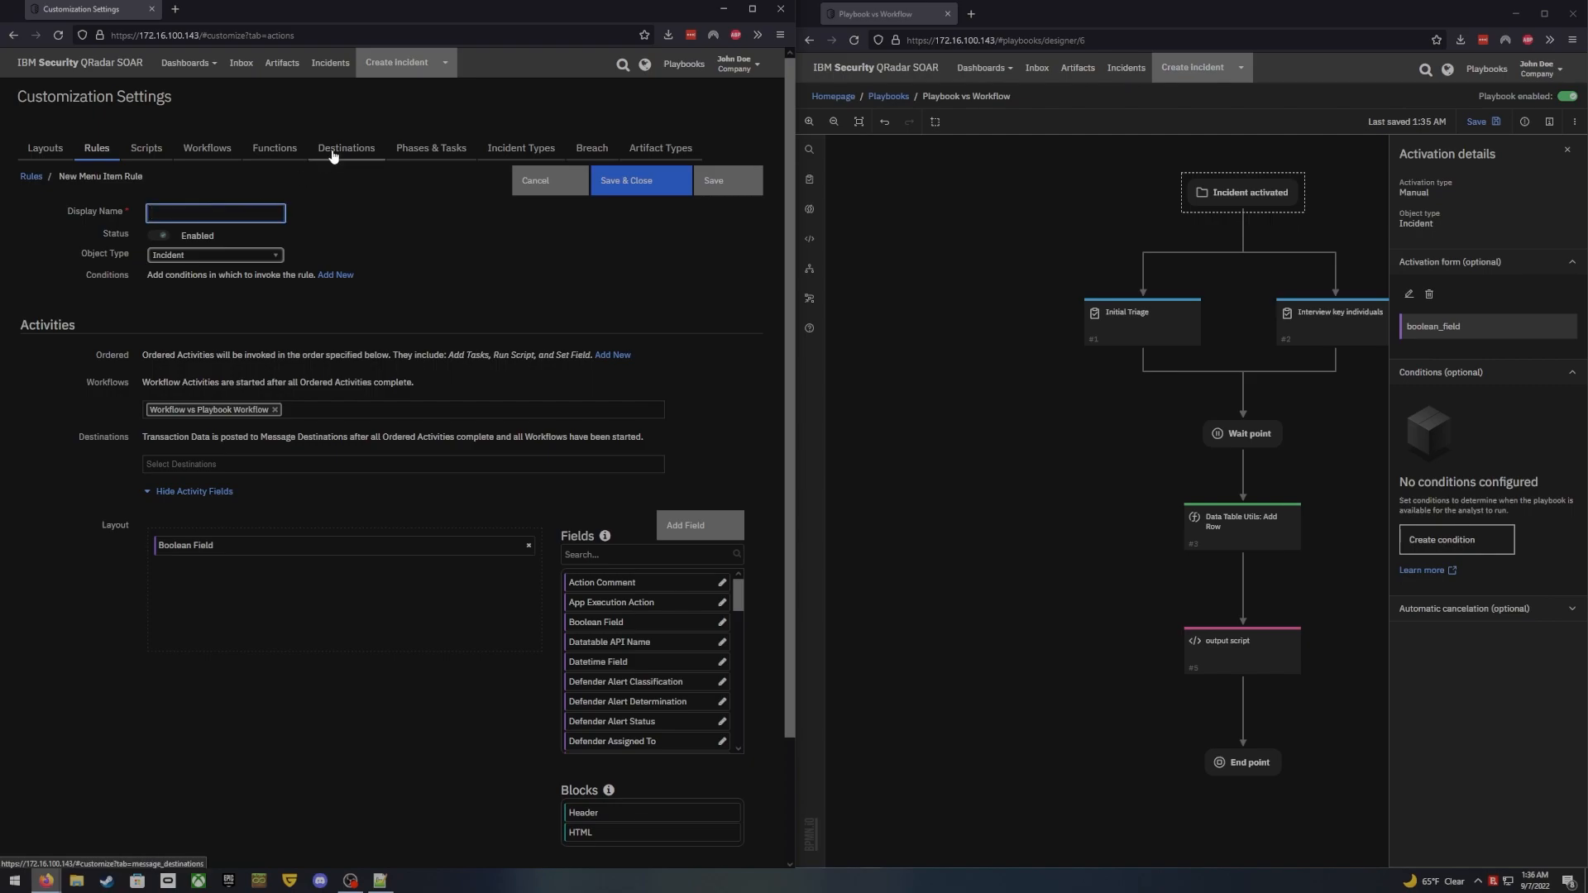
text(Workflow vs Playbook)
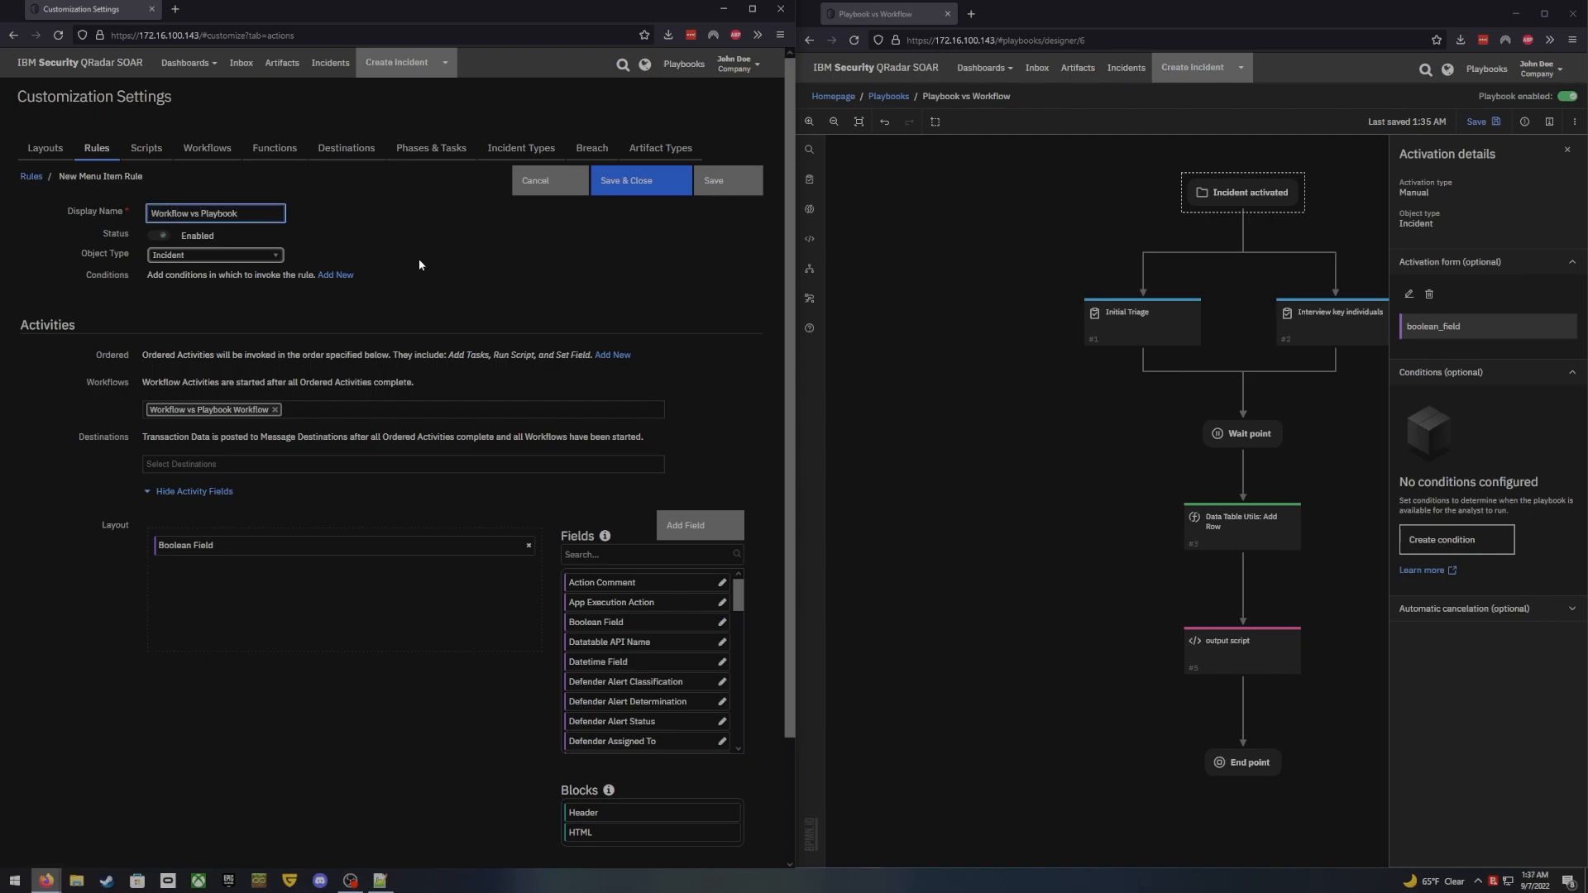
click(636, 187)
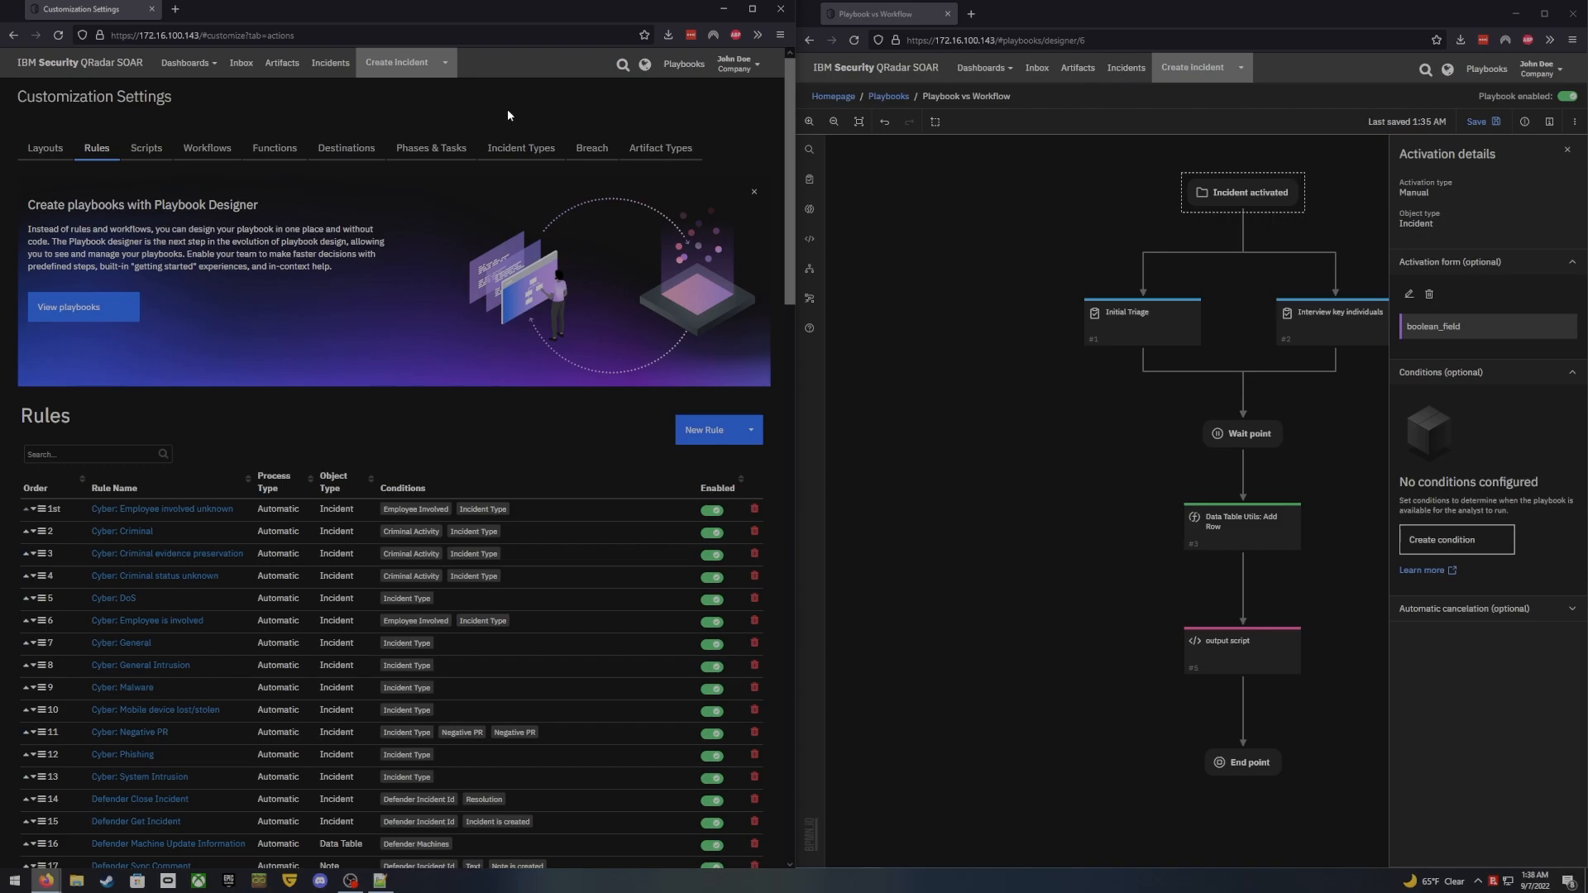
Open the incident "Sentinel Incident 1770" (ID 2143) from the incidents list in both browser windows
click(323, 63)
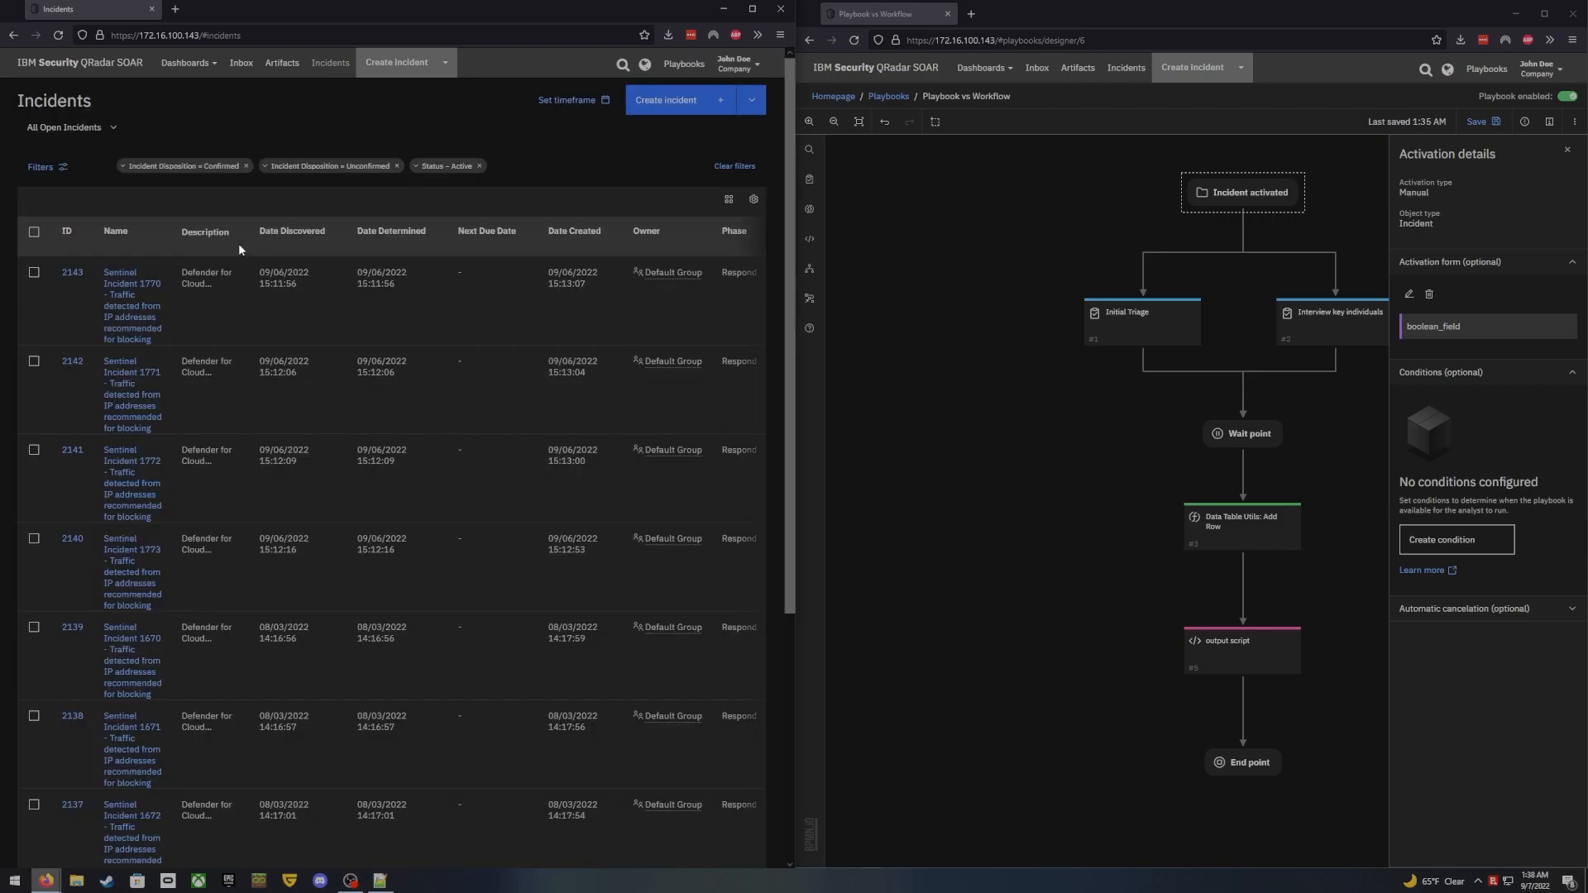
click(130, 321)
click(1125, 68)
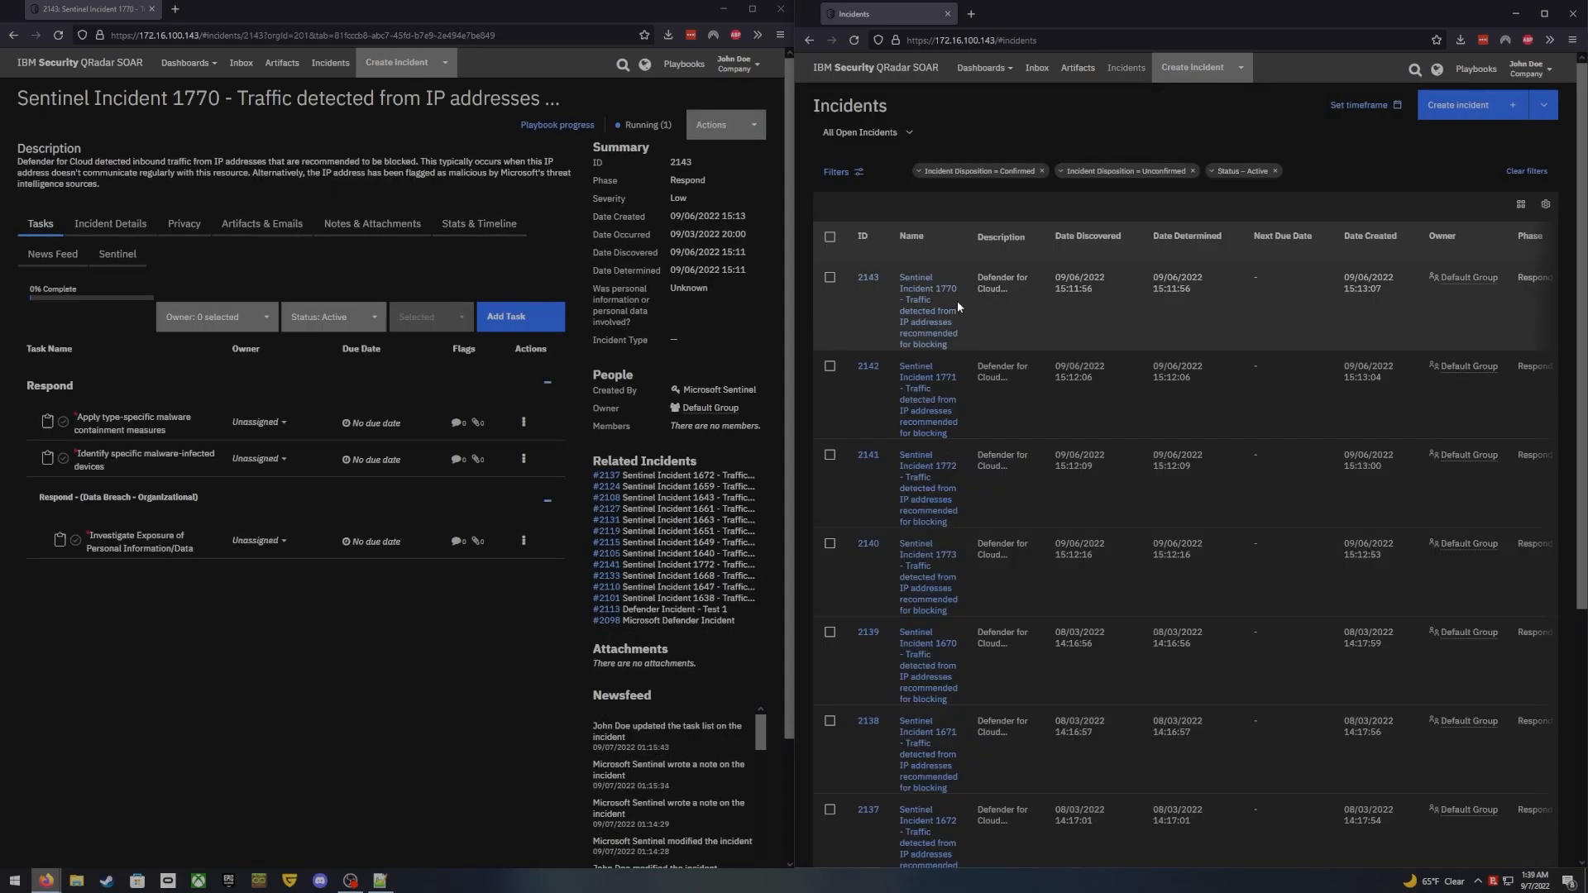
click(922, 319)
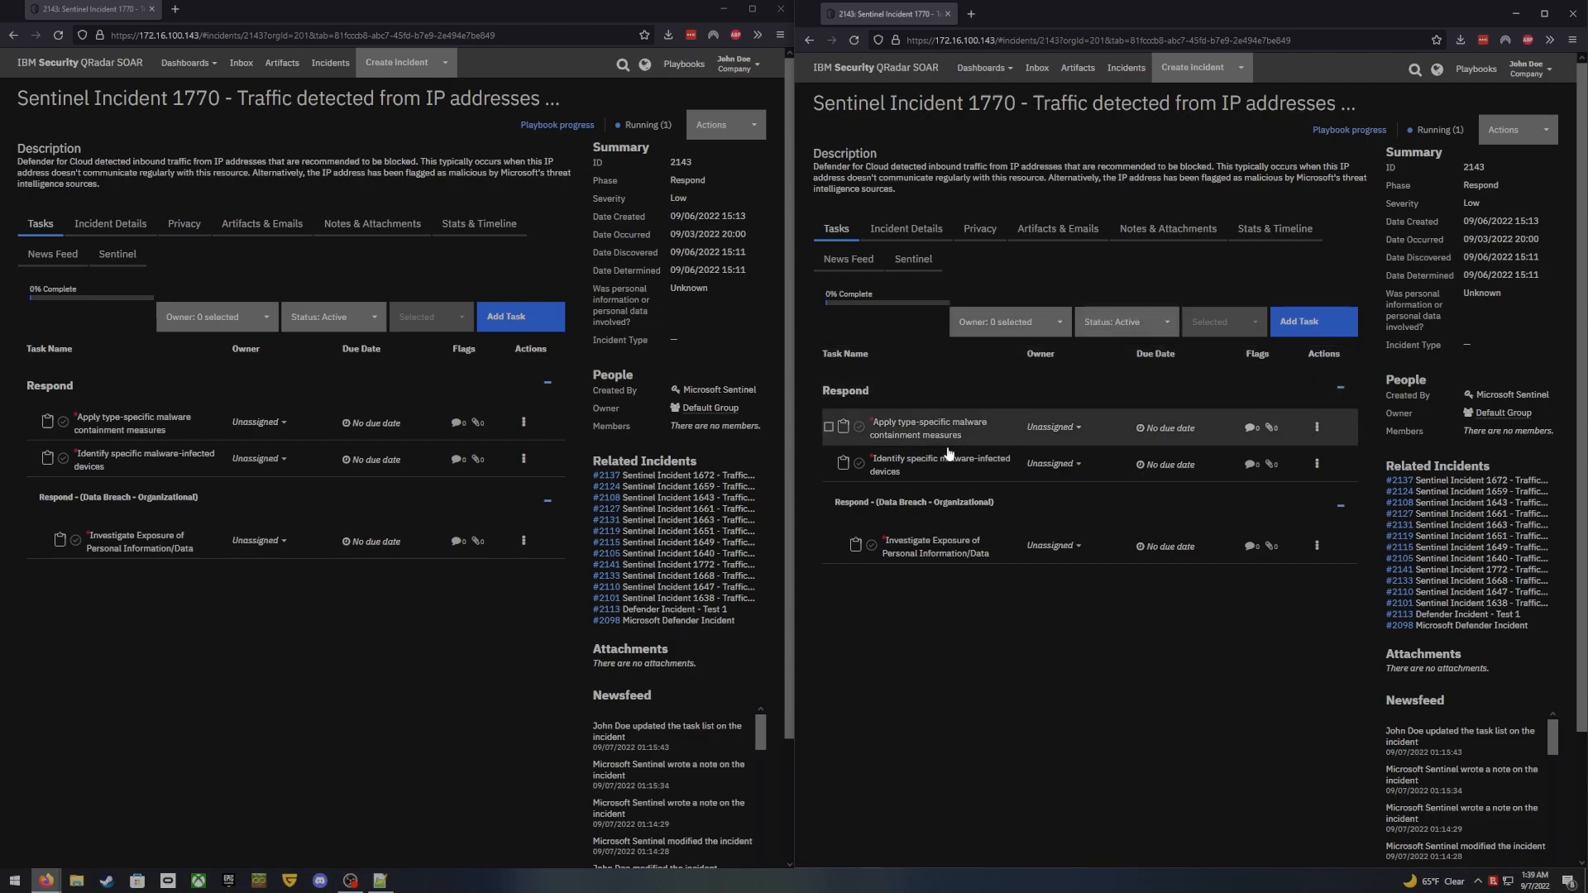
View the incident's Action Status with all statuses selected in the filter, then close it
click(756, 130)
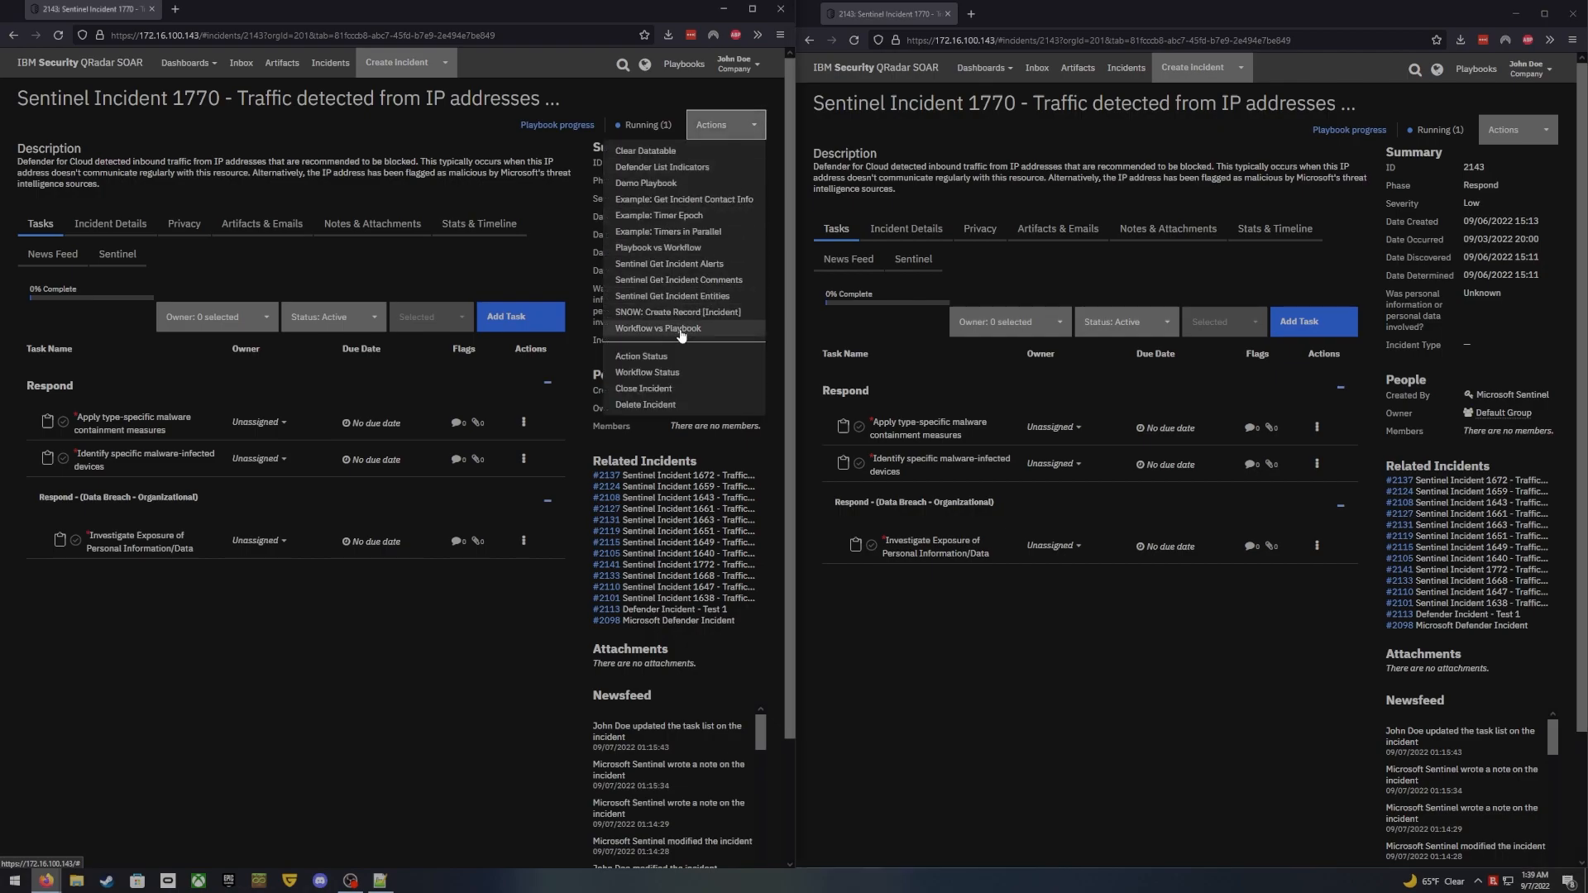
click(666, 360)
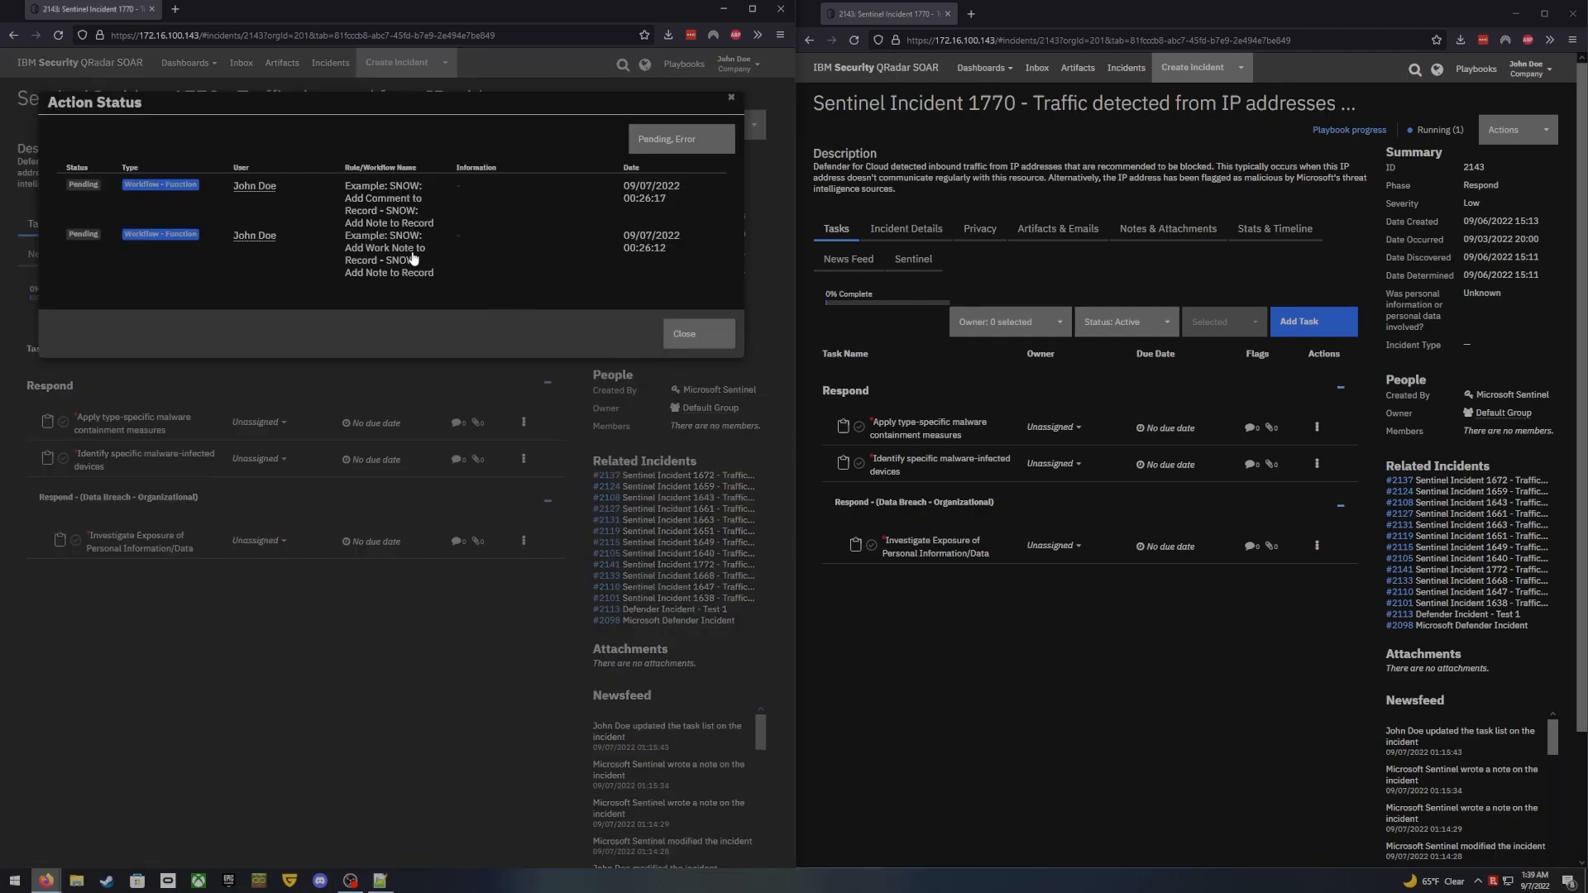
click(665, 149)
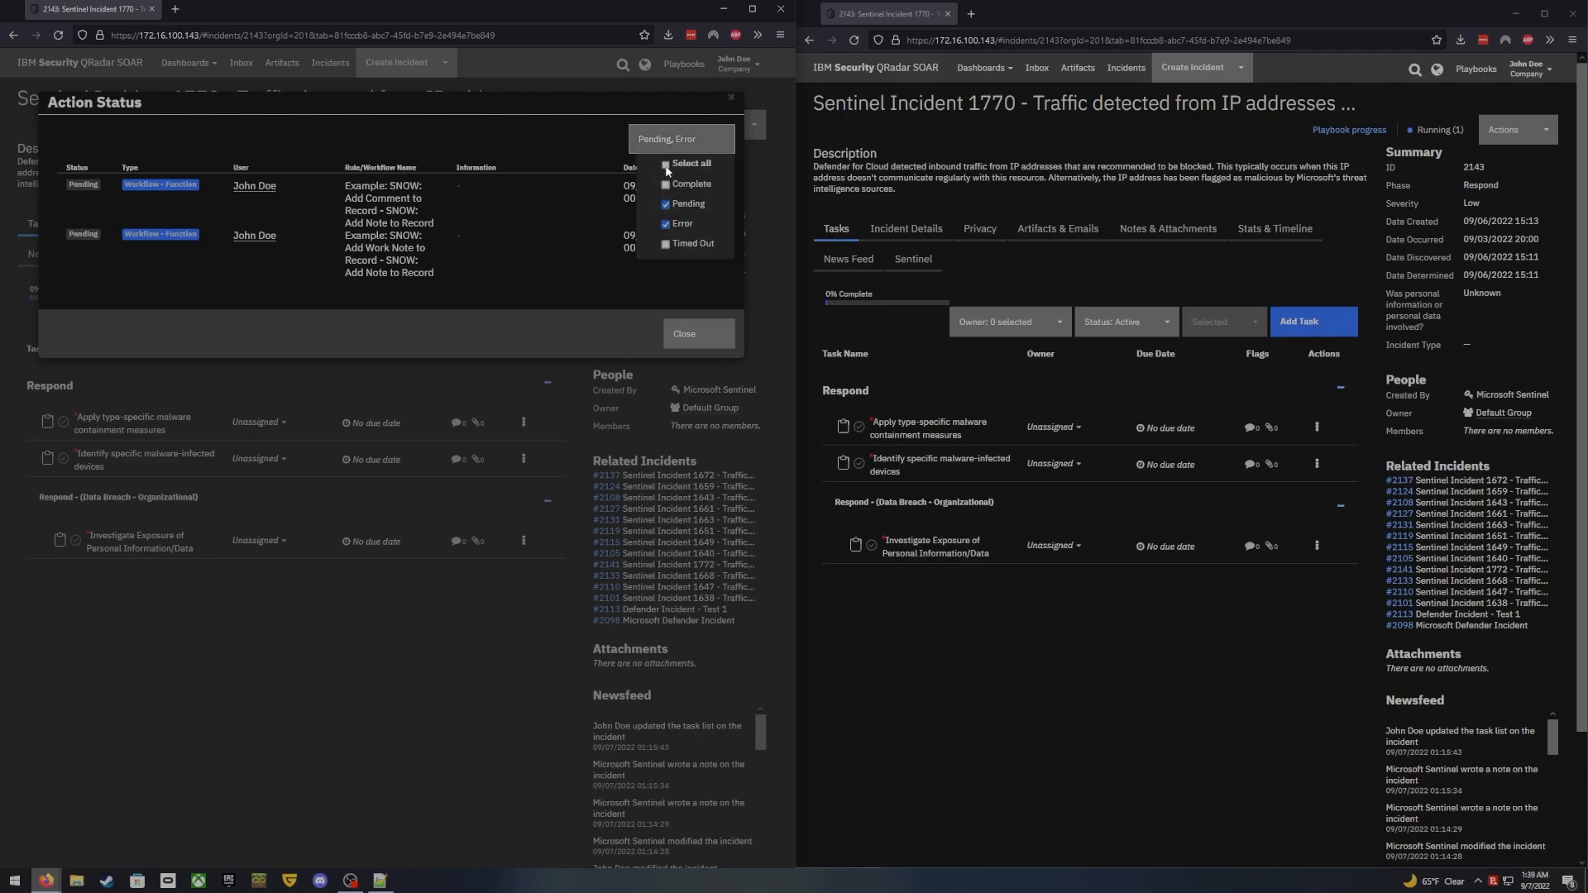
click(665, 165)
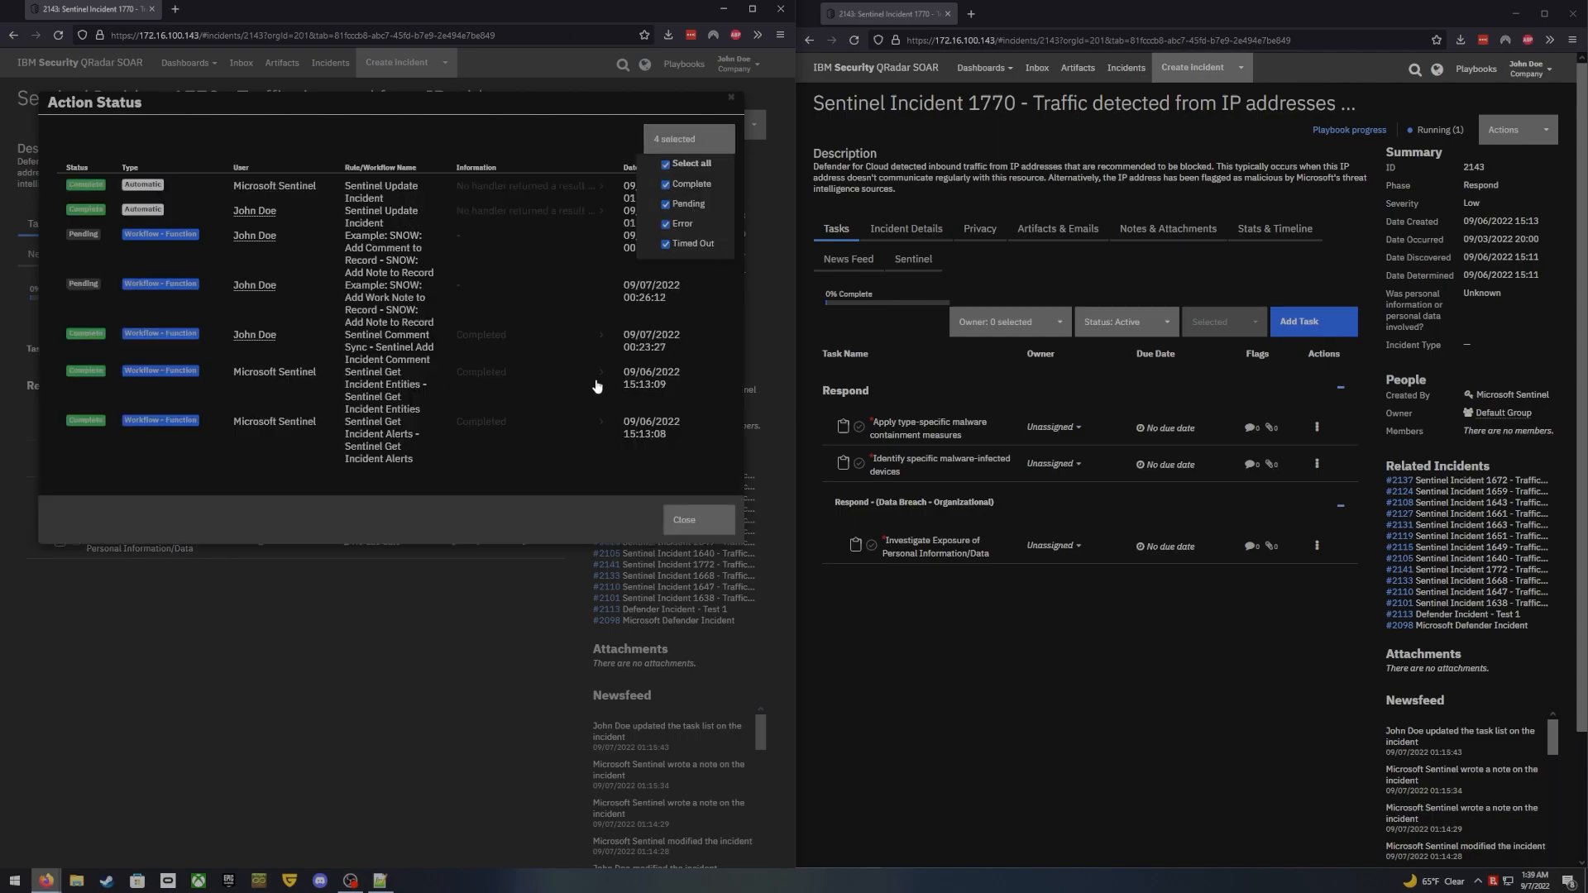
click(702, 521)
Review the incident's Workflow Status list, then close it
click(745, 124)
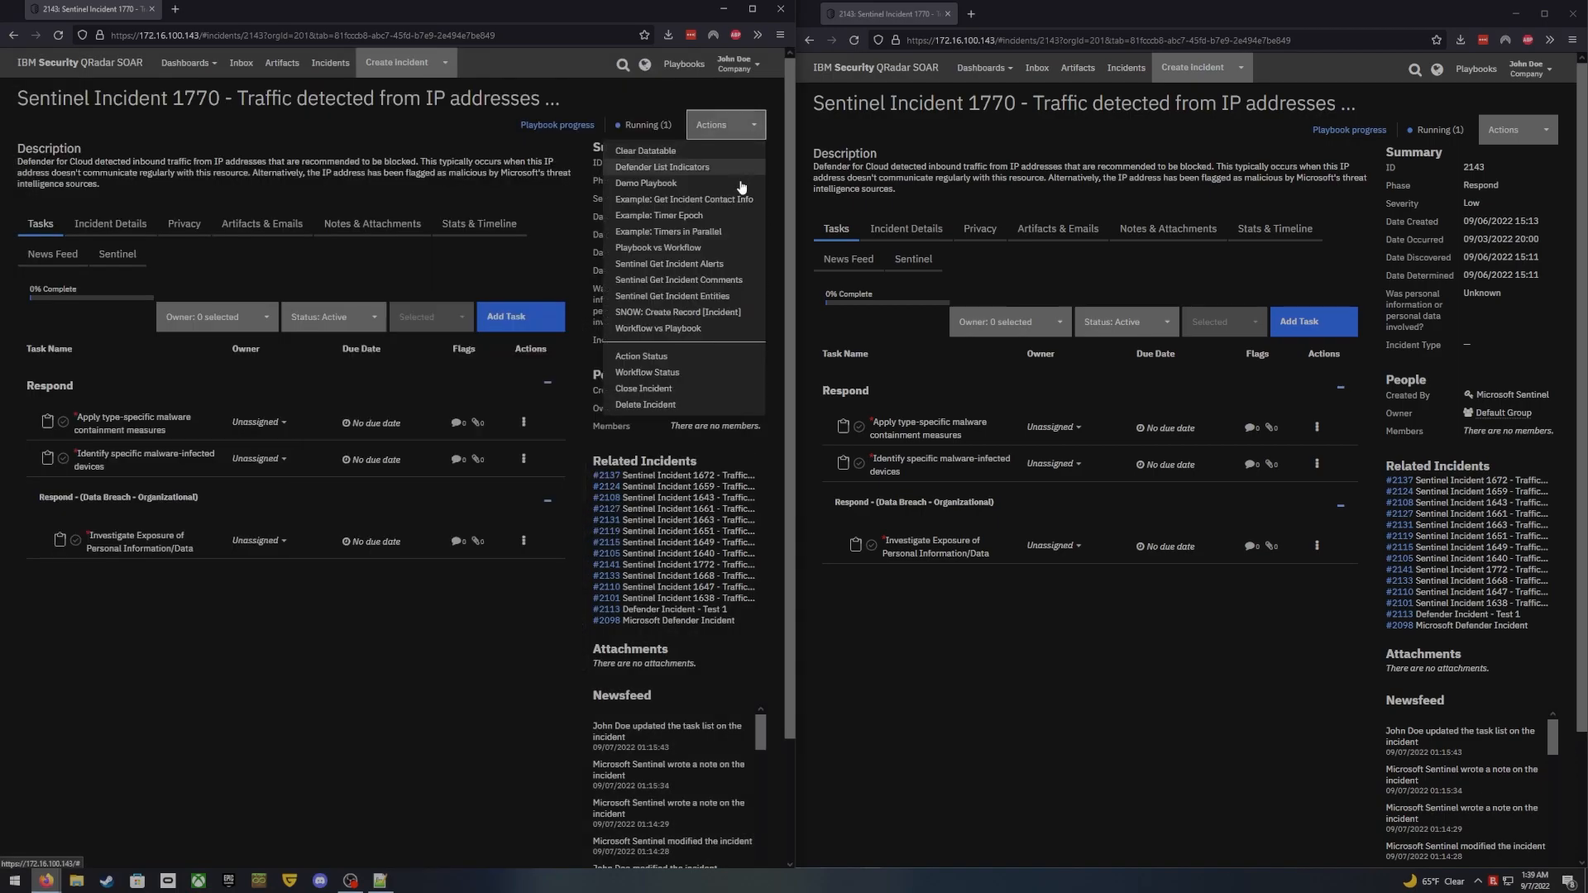
click(672, 374)
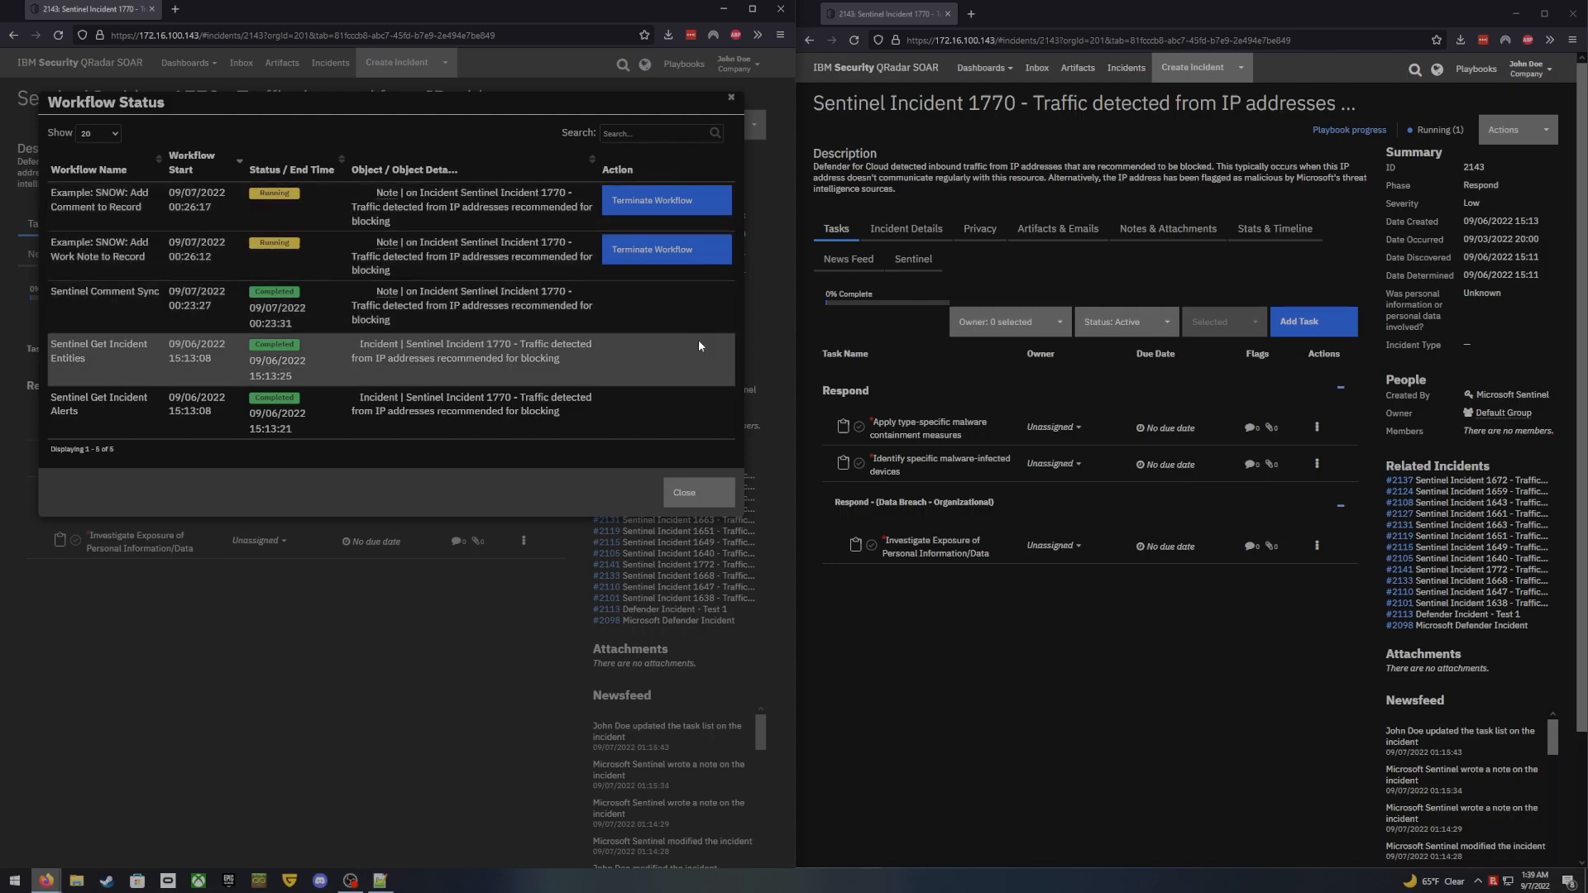
click(732, 100)
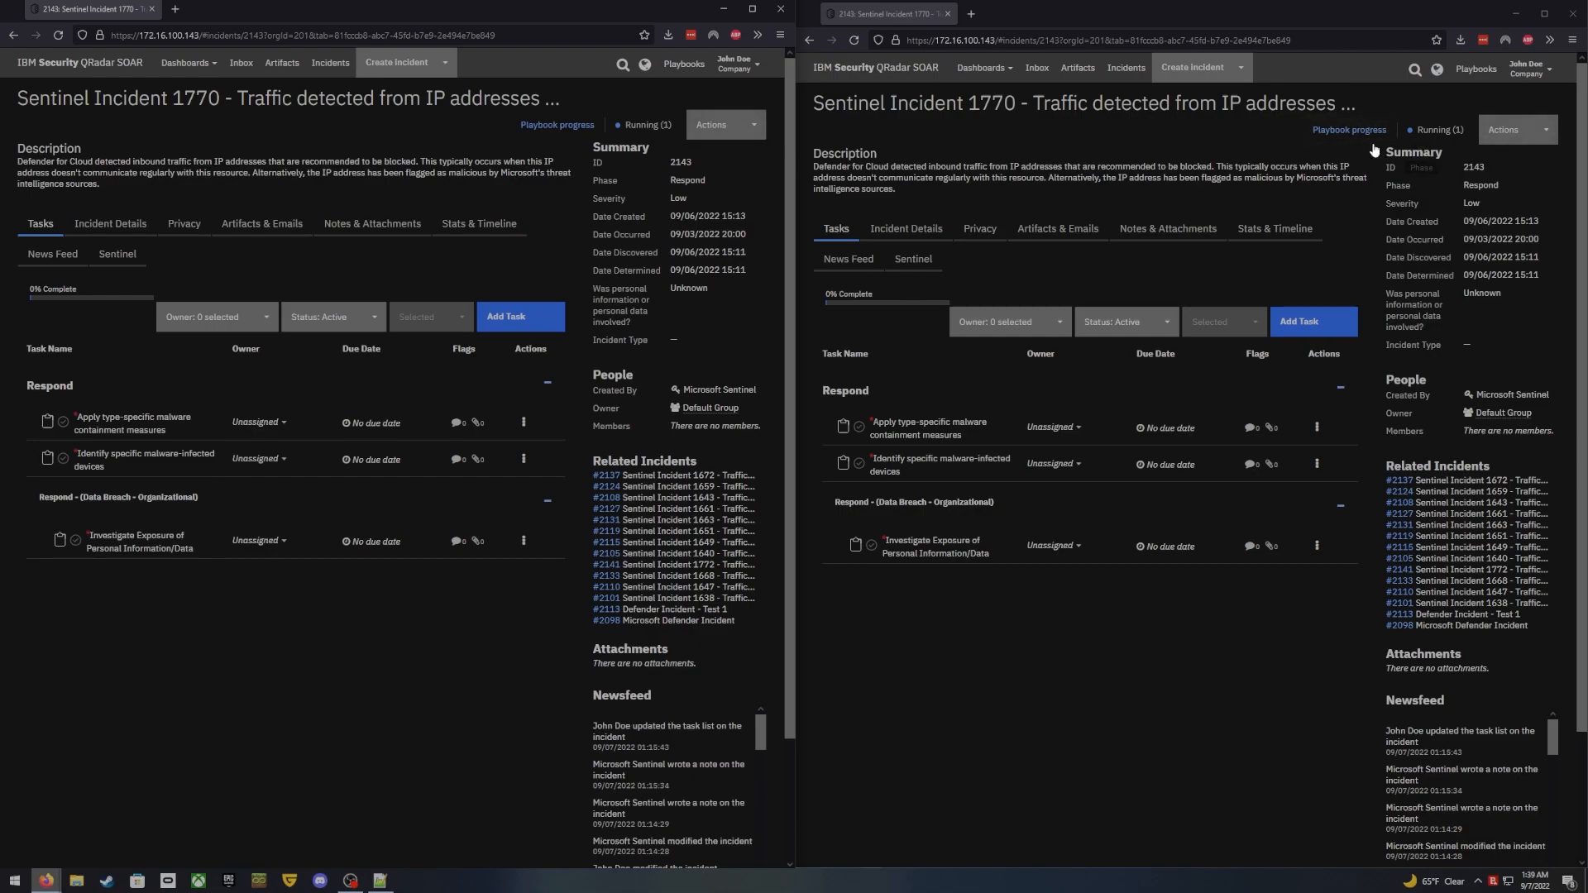
Inspect the Demo Playbook's run details in the incident's playbook progress, view its design, and go to the list of all playbooks
click(1350, 130)
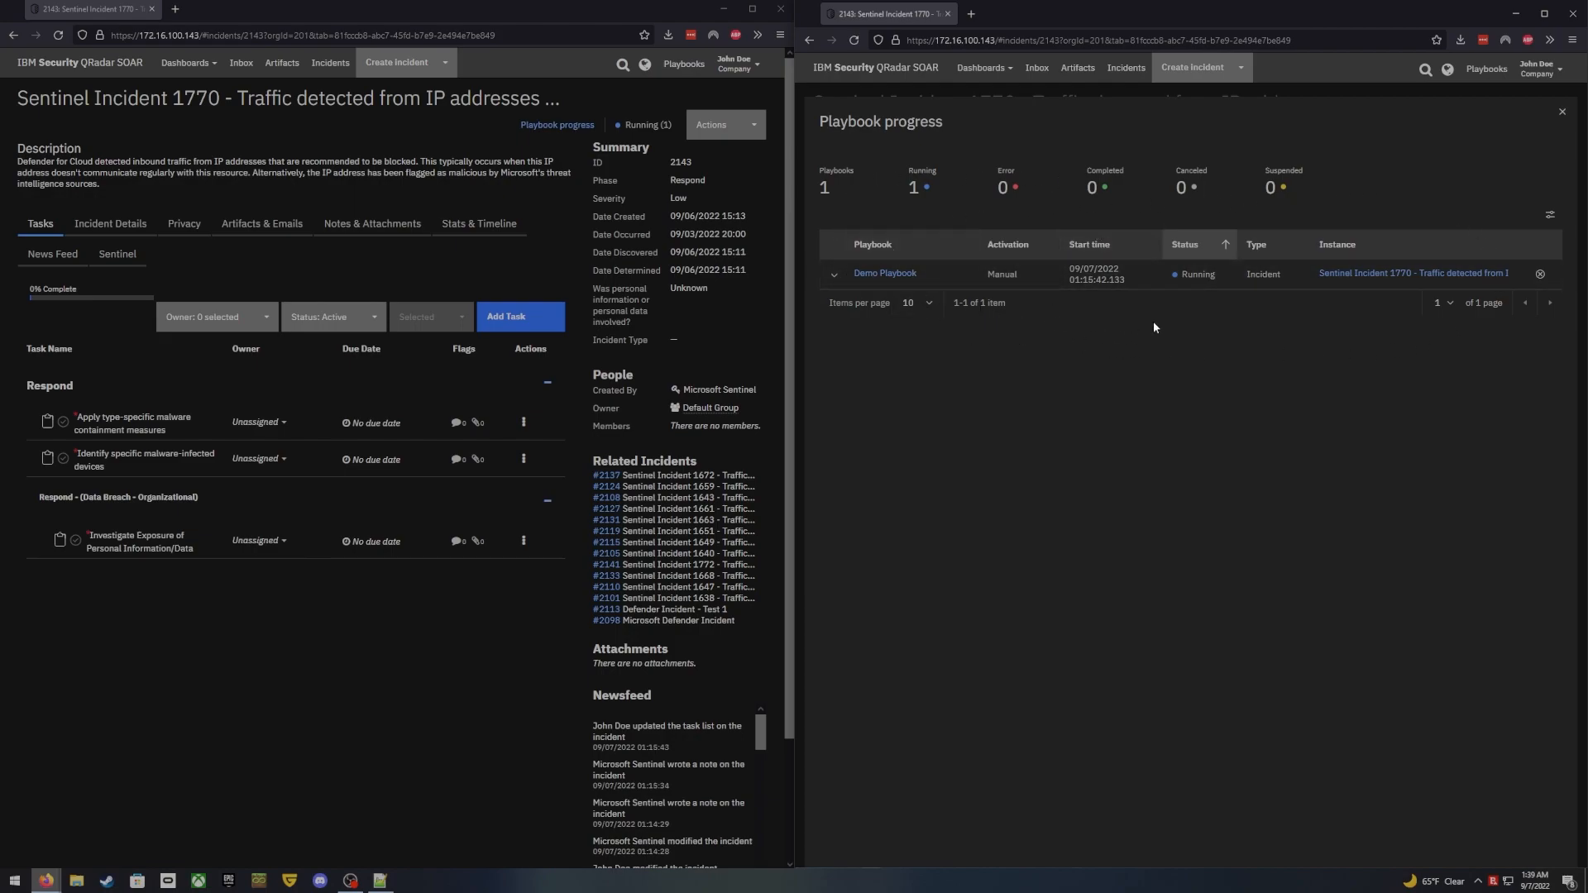
click(833, 276)
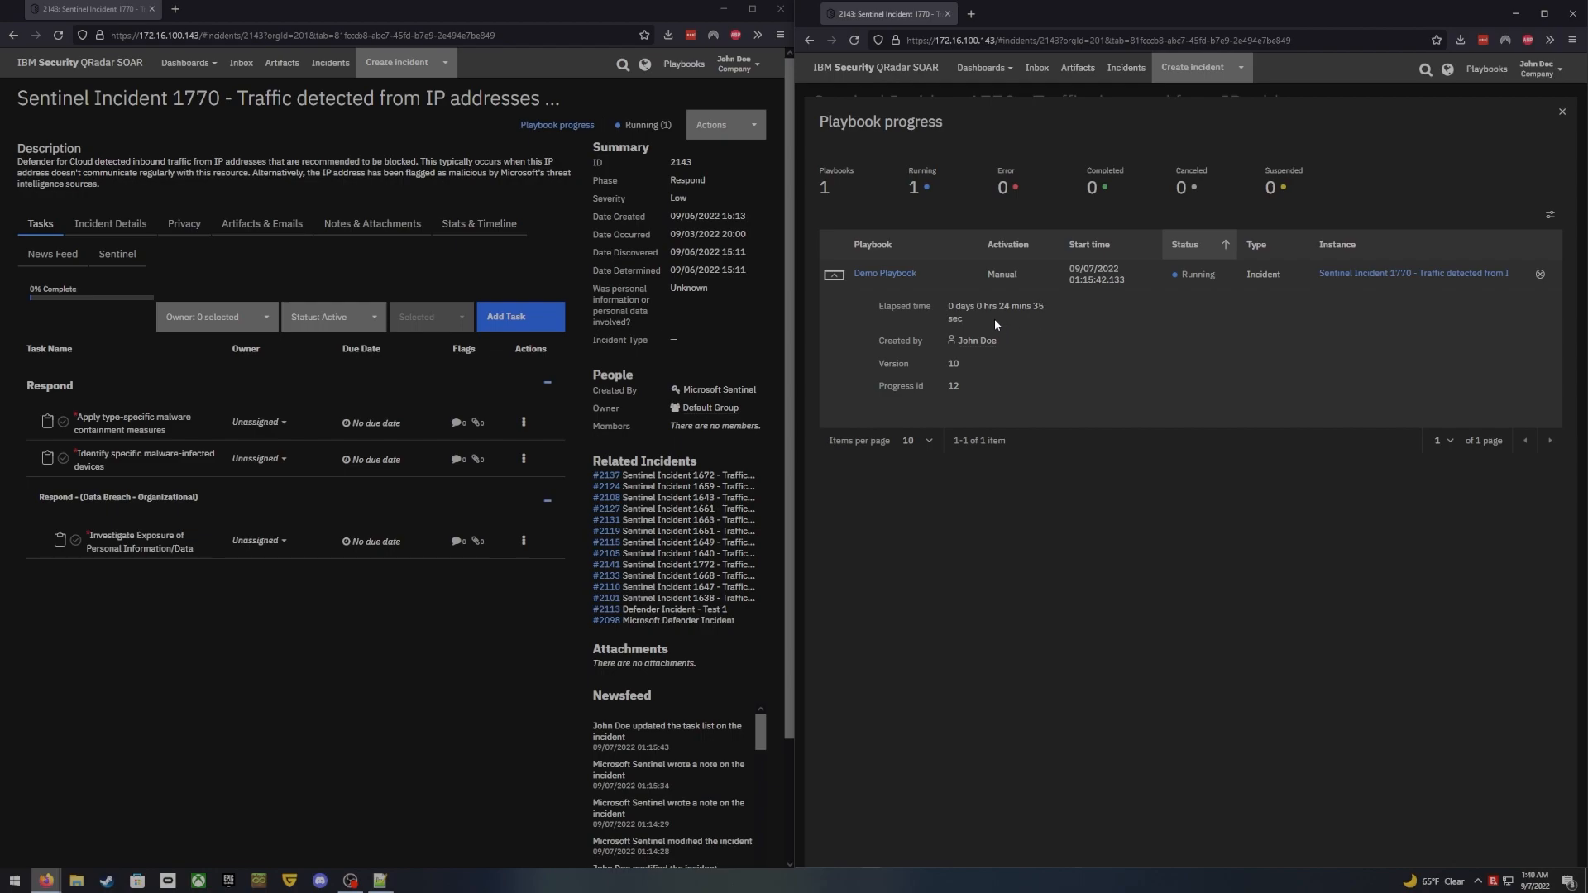
click(884, 274)
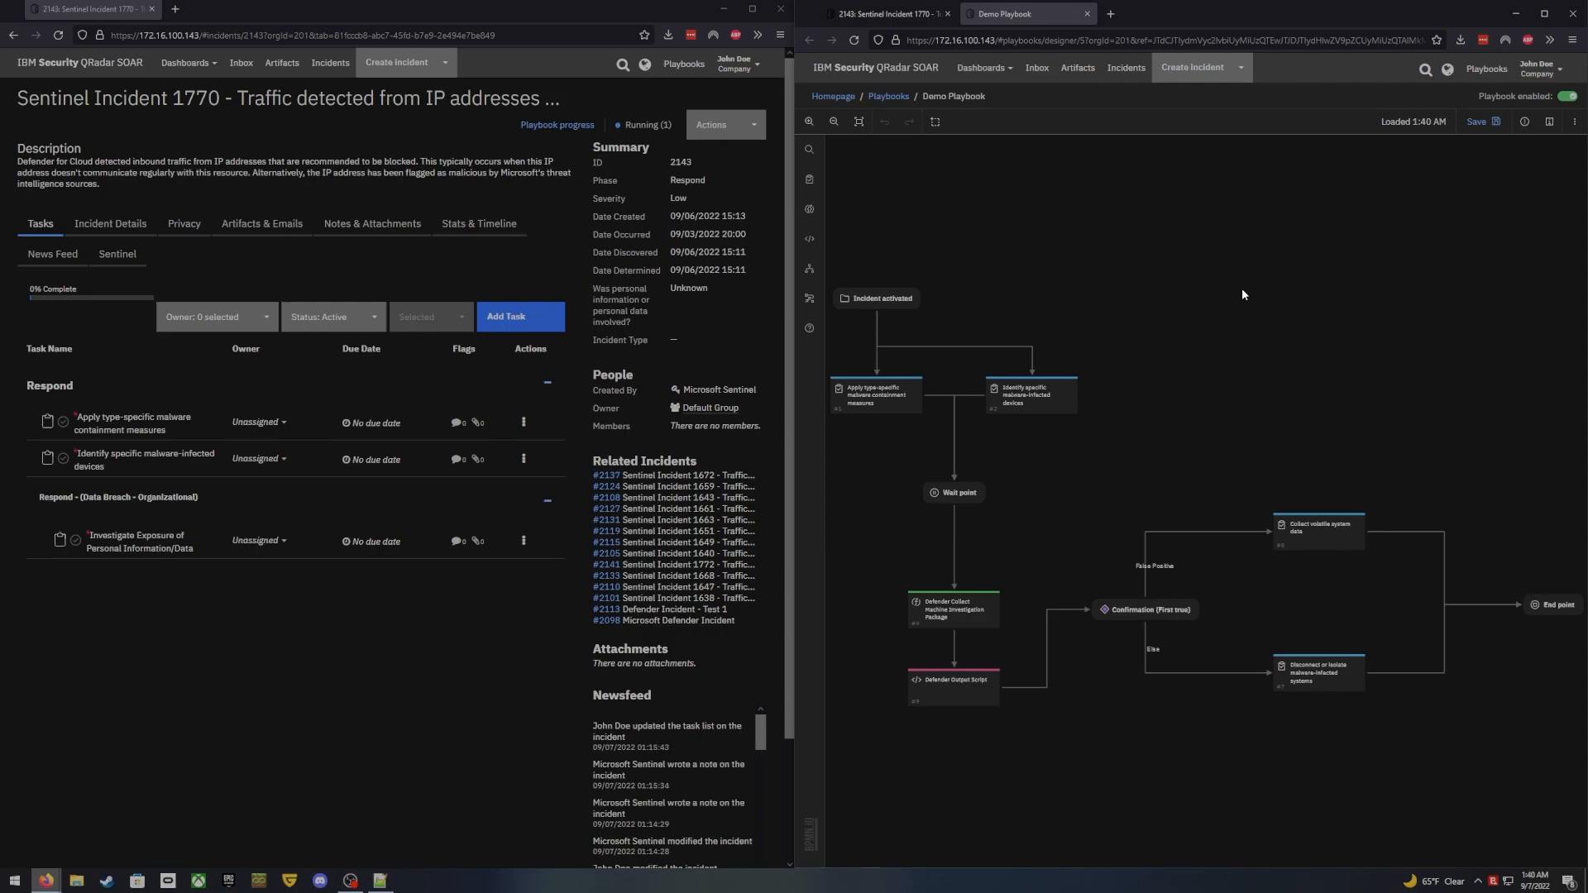
click(887, 100)
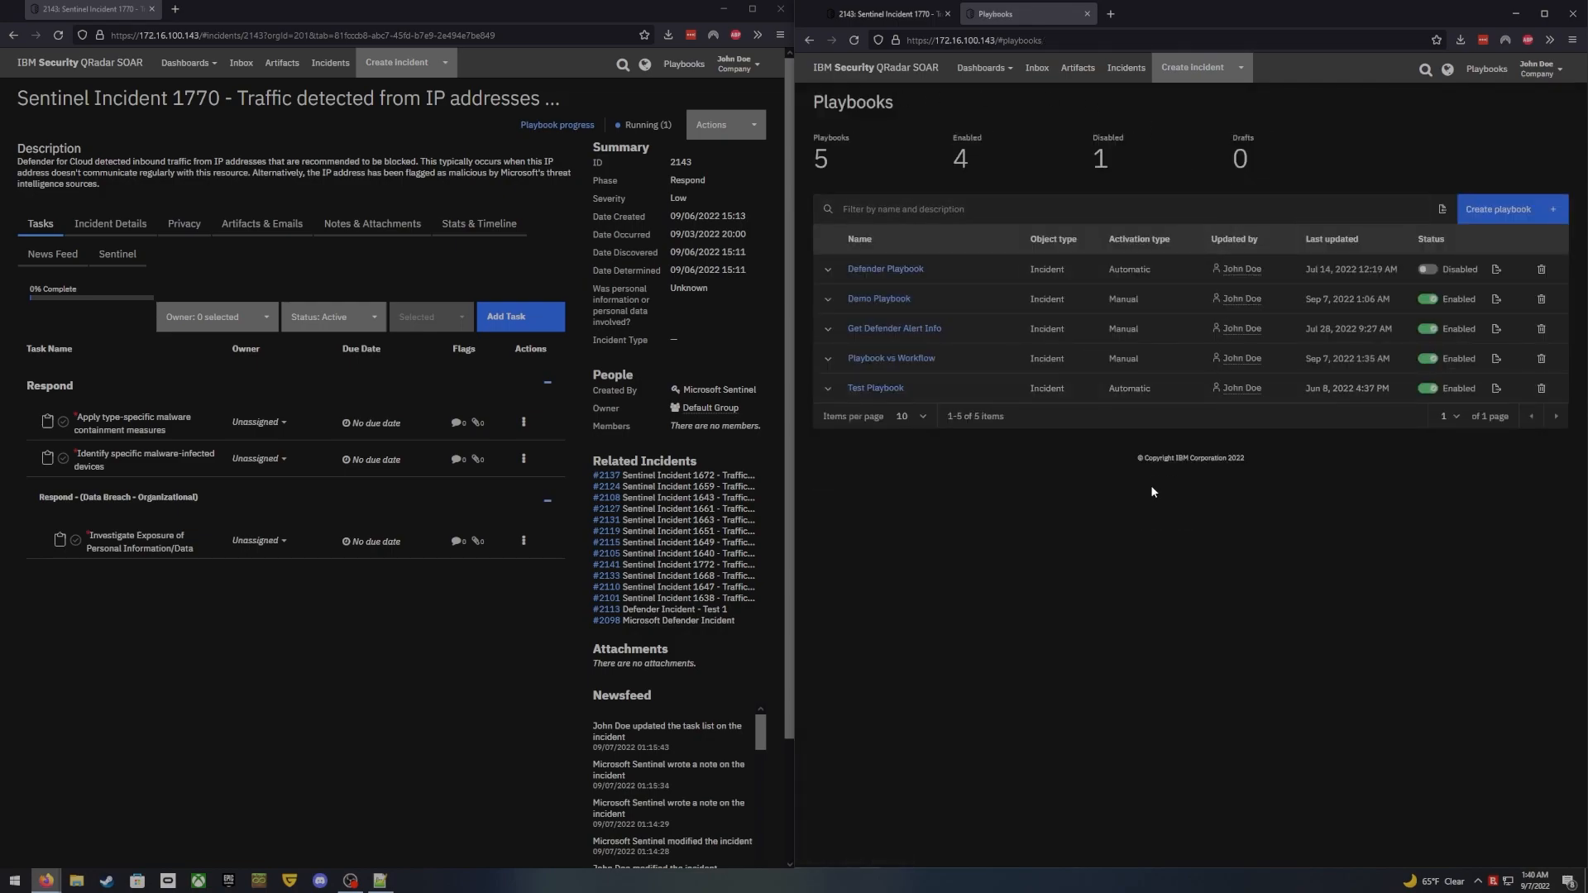